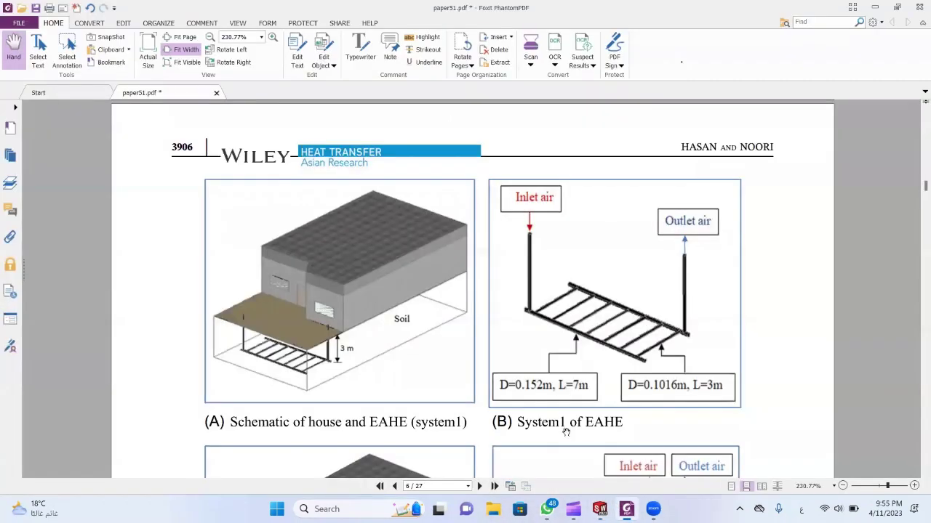
- Switch to SOLIDWORKS and set the circle's diameter to 0.152 m
{"action": "key", "text": "alt+Tab"}
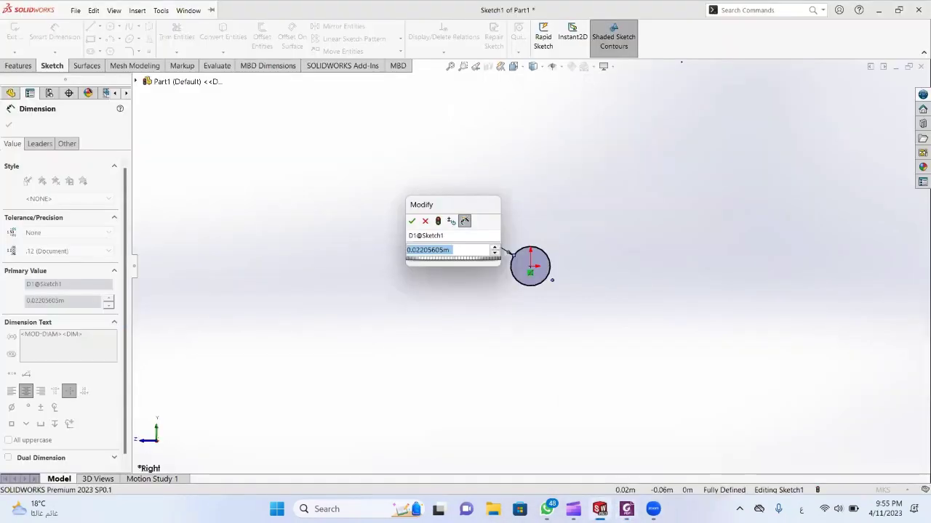
{"action": "type", "text": "0.15"}
{"action": "key", "text": "Return"}
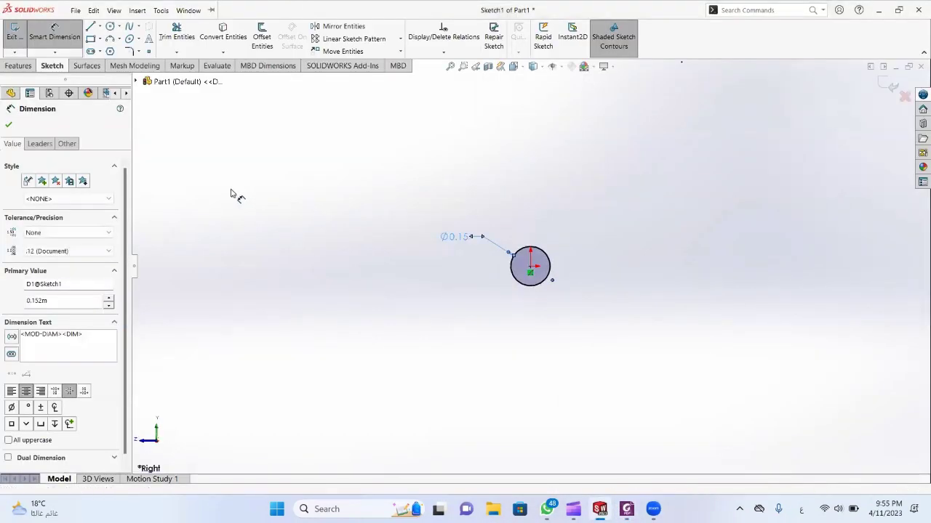
- Extrude the circle as a blind boss 7 m deep, checking the pipe length against the paper's figure
{"action": "left_click", "coordinate": [18, 66]}
{"action": "left_click", "coordinate": [20, 37]}
{"action": "key", "text": "alt+Tab"}
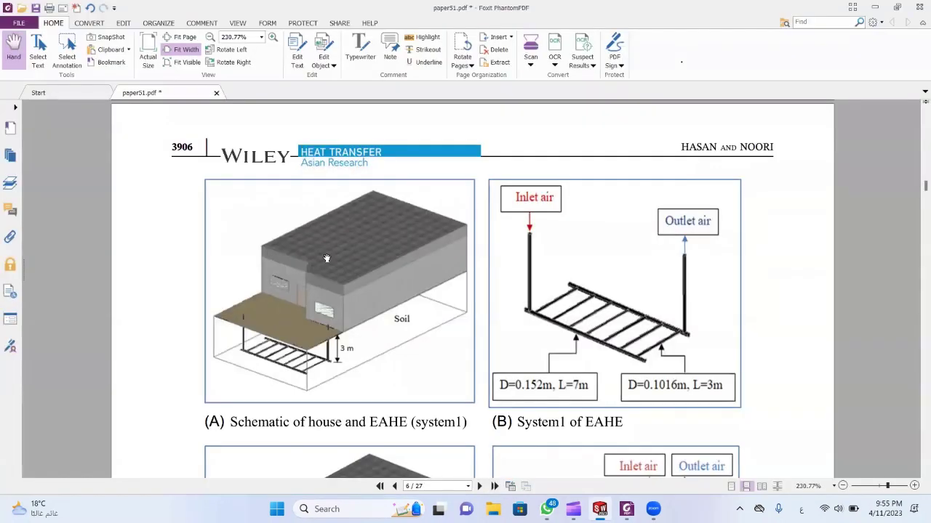
{"action": "key", "text": "alt+Tab"}
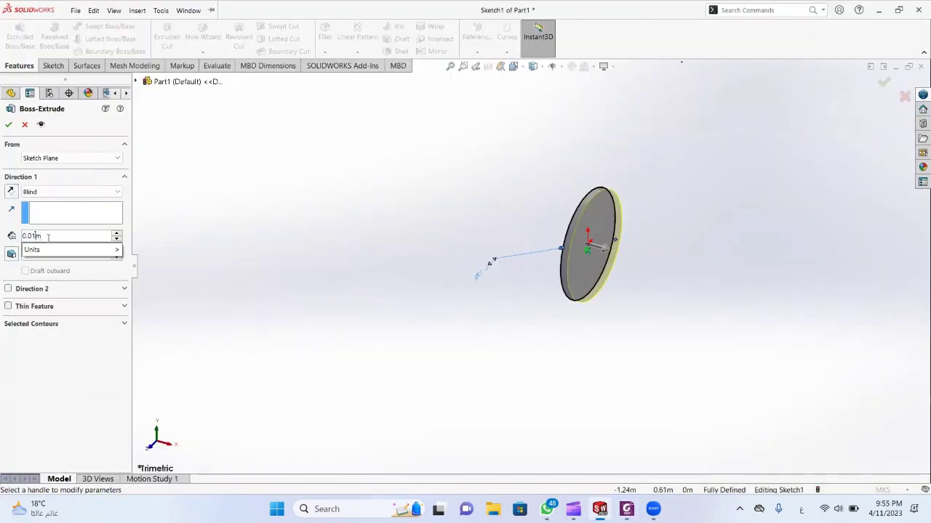
{"action": "double_click", "coordinate": [48, 236]}
{"action": "type", "text": "7"}
{"action": "key", "text": "Return"}
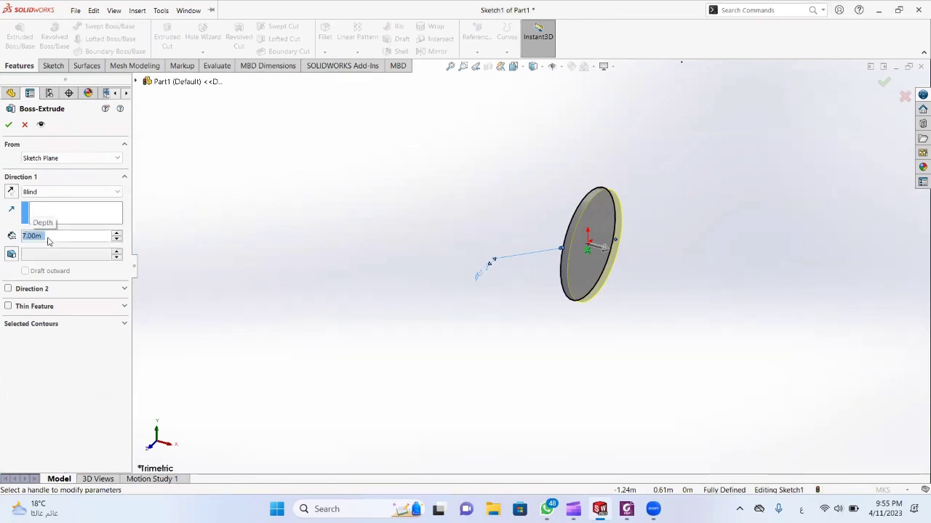
{"action": "left_click", "coordinate": [449, 67]}
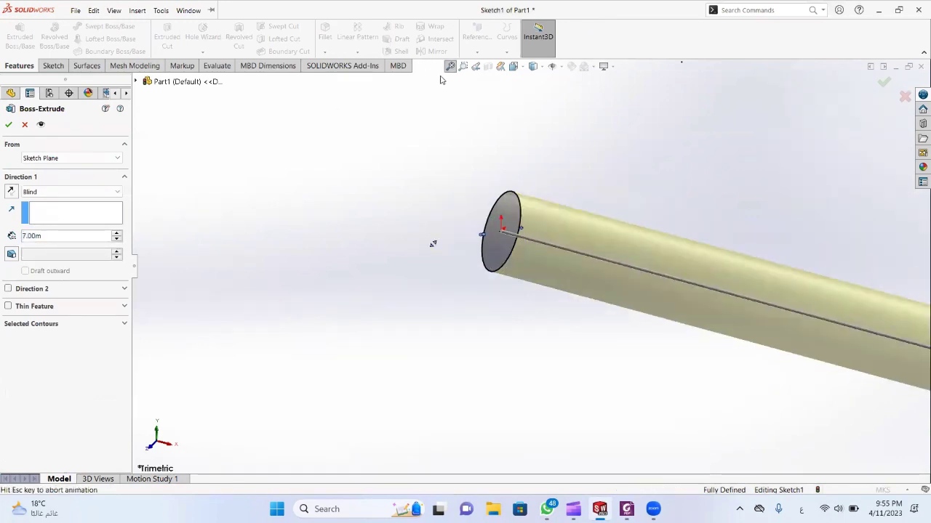
{"action": "left_click", "coordinate": [9, 126]}
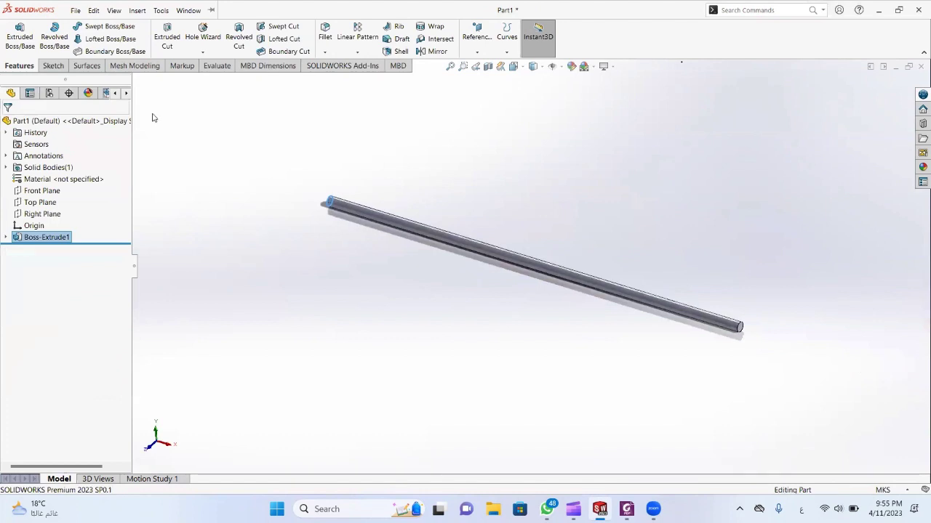
- Create a reference plane offset 1.5 m from the Front Plane, without flipping the offset direction
{"action": "left_click", "coordinate": [476, 52]}
{"action": "left_click", "coordinate": [486, 64]}
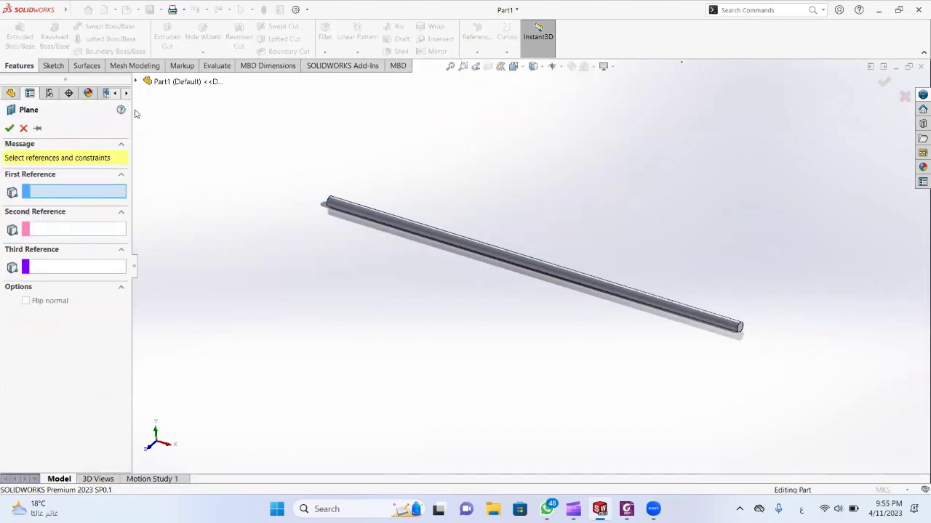
{"action": "left_click", "coordinate": [135, 82]}
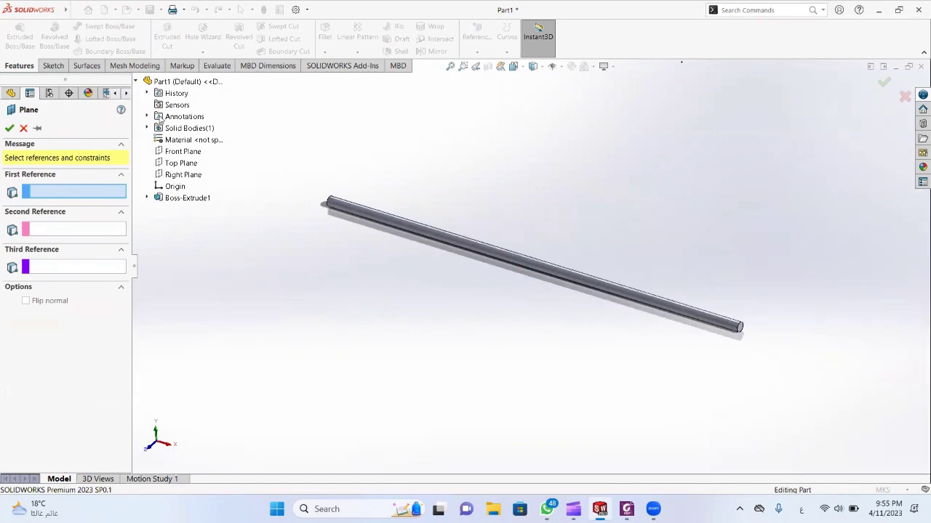
{"action": "left_click", "coordinate": [181, 152]}
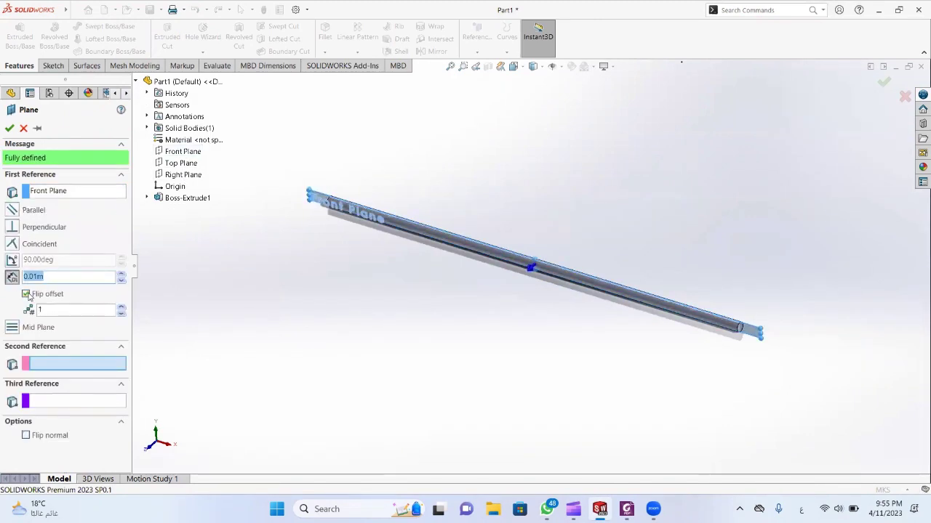
{"action": "left_click", "coordinate": [60, 277]}
{"action": "double_click", "coordinate": [60, 279]}
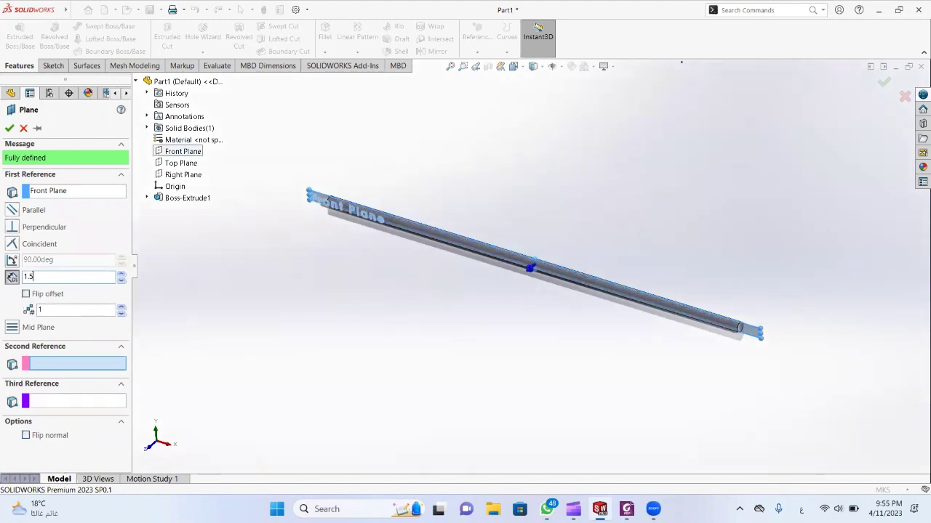
{"action": "type", "text": "1.5"}
{"action": "key", "text": "Return"}
{"action": "left_click", "coordinate": [32, 294]}
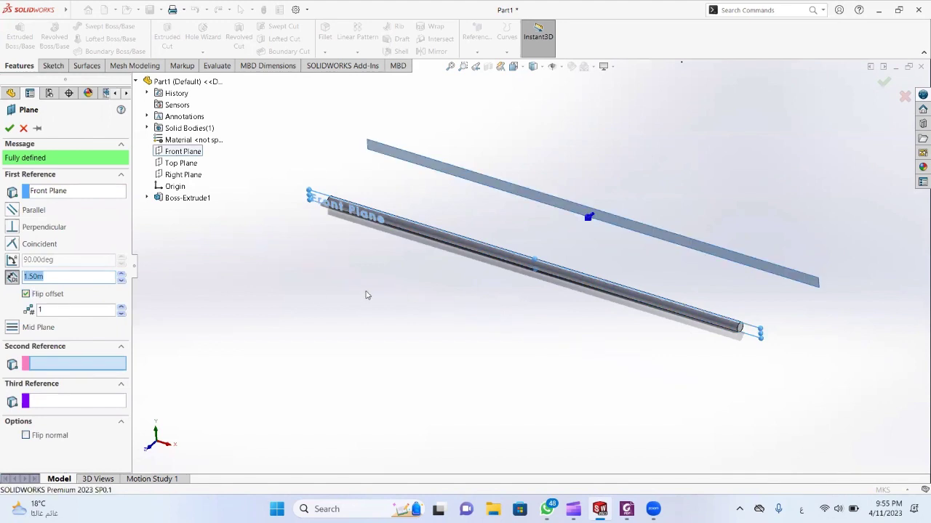
{"action": "left_click", "coordinate": [28, 293]}
{"action": "left_click", "coordinate": [10, 128]}
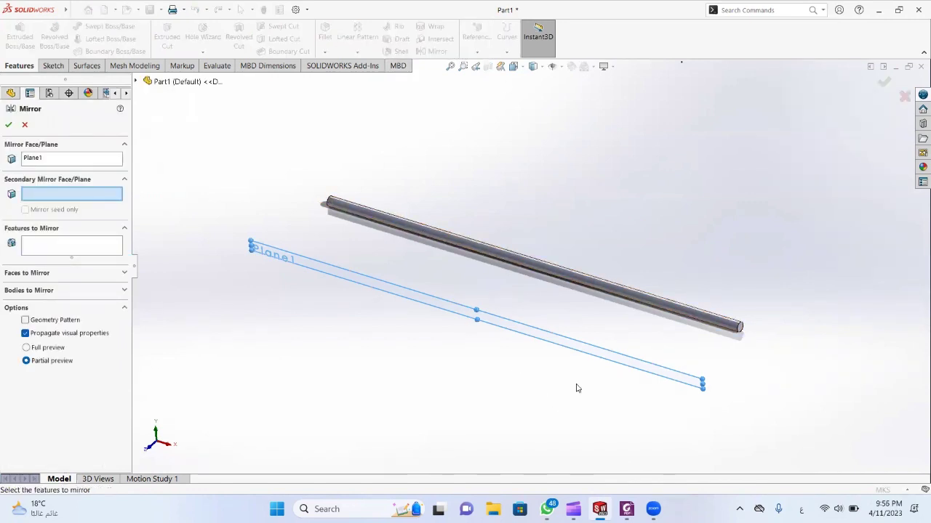
- Check the pipe layout in the PDF paper and try to mirror the pipe body about the offset plane
{"action": "key", "text": "alt+Tab"}
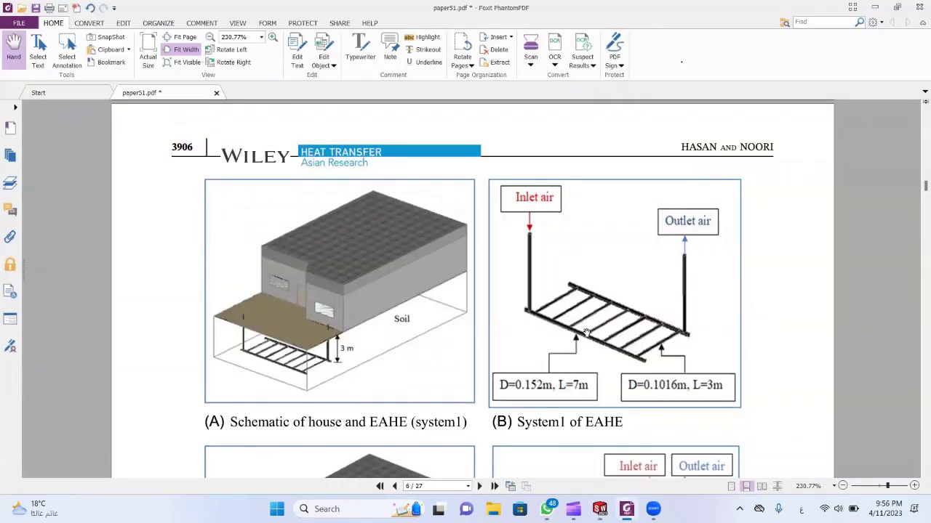
{"action": "key", "text": "alt+Tab"}
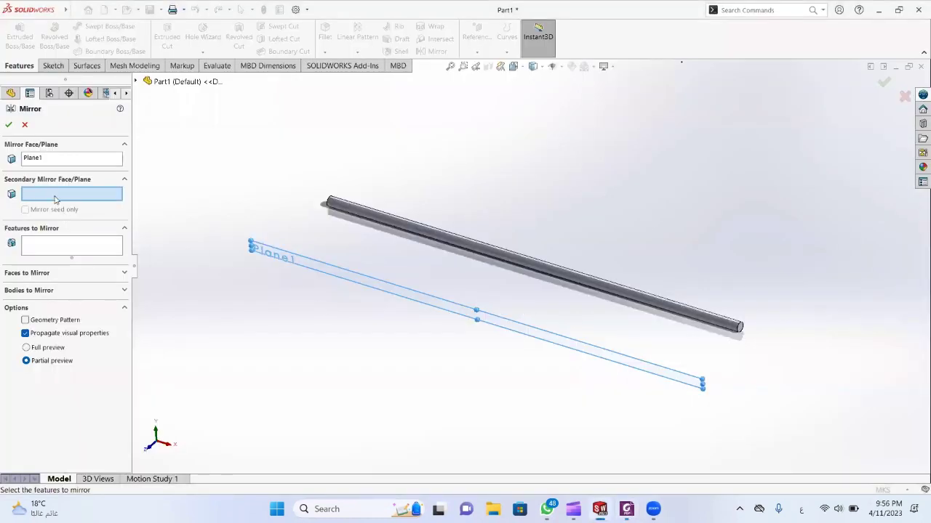
{"action": "left_click", "coordinate": [73, 292]}
{"action": "left_click", "coordinate": [432, 234]}
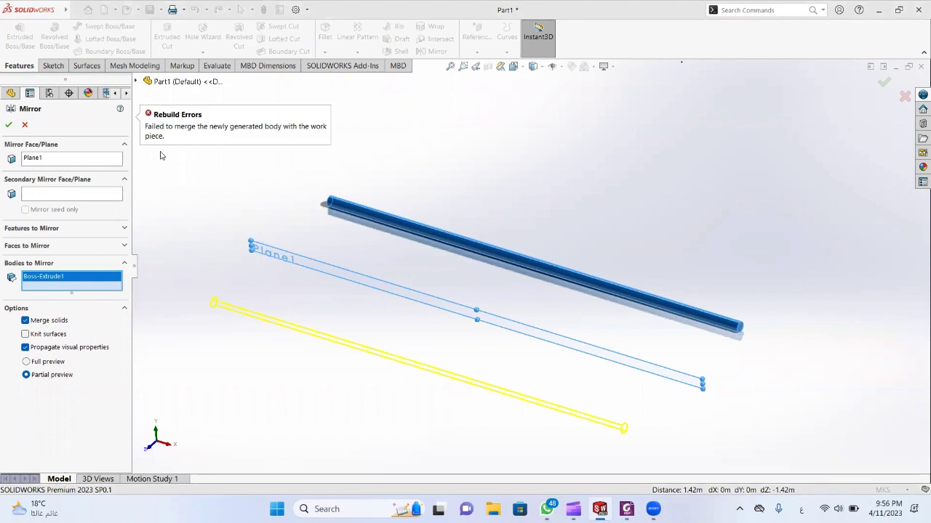
{"action": "right_click", "coordinate": [89, 276]}
{"action": "left_click", "coordinate": [116, 282]}
- Try to mirror the extruded pipe as a feature about the offset plane
{"action": "left_click", "coordinate": [67, 229]}
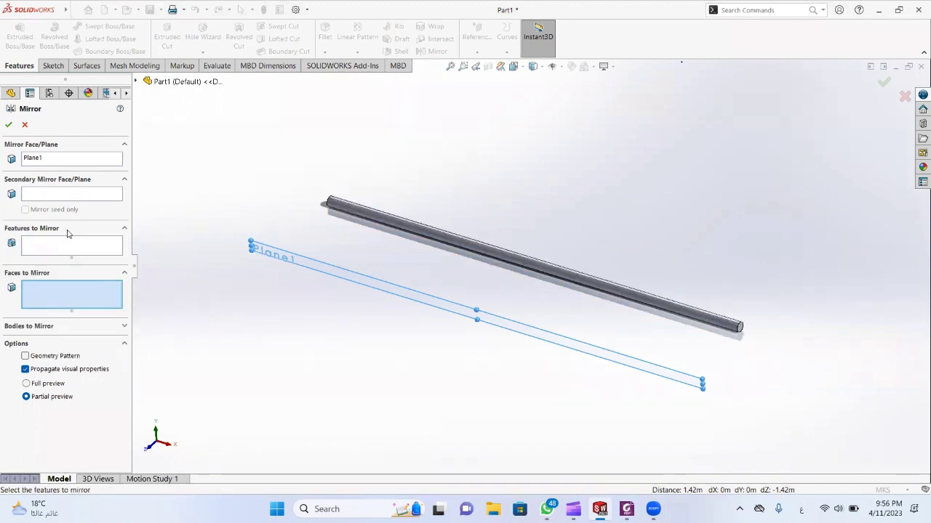
{"action": "left_click", "coordinate": [67, 231]}
{"action": "left_click", "coordinate": [120, 228]}
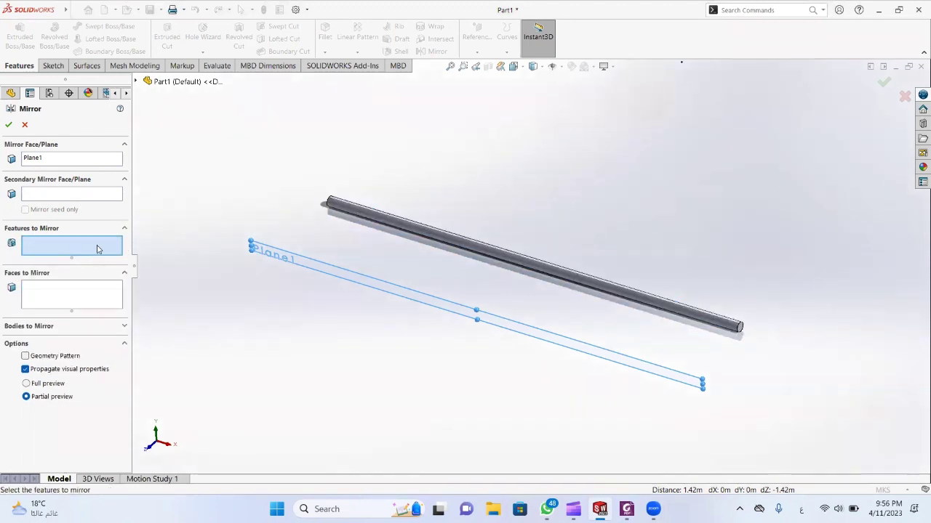
{"action": "left_click", "coordinate": [371, 220]}
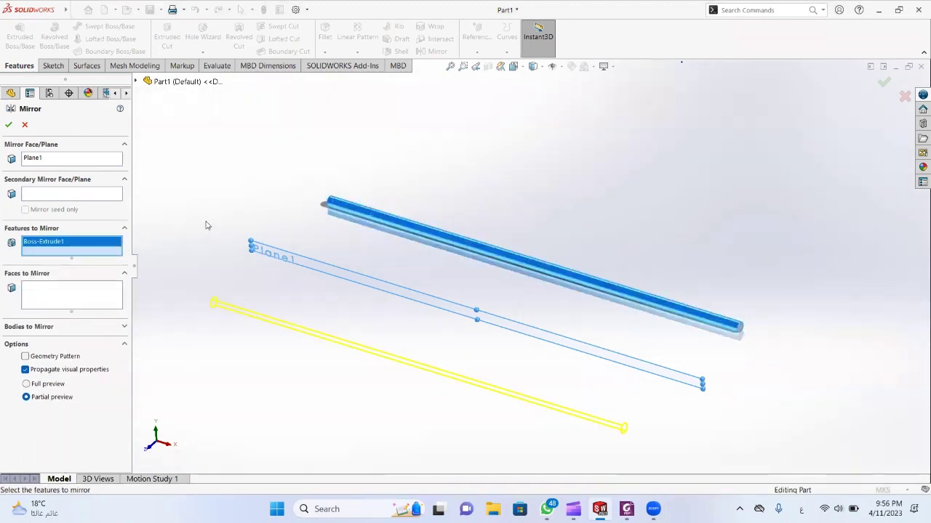
{"action": "left_click", "coordinate": [7, 126]}
{"action": "scroll", "coordinate": [184, 261], "scroll_direction": "up", "scroll_amount": 2}
- Edit the mirror feature and remove the extrusion from its features to mirror
{"action": "right_click", "coordinate": [32, 260]}
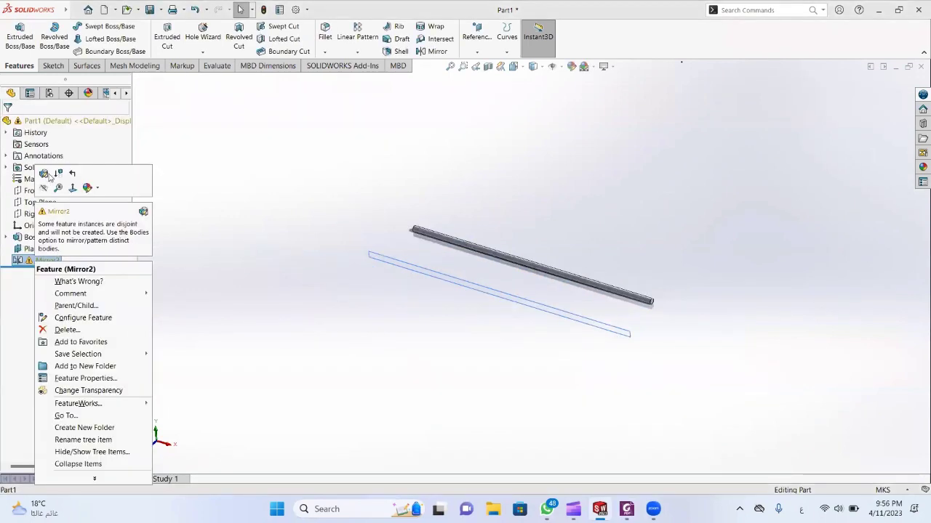
{"action": "left_click", "coordinate": [45, 175]}
{"action": "right_click", "coordinate": [55, 252]}
{"action": "left_click", "coordinate": [80, 264]}
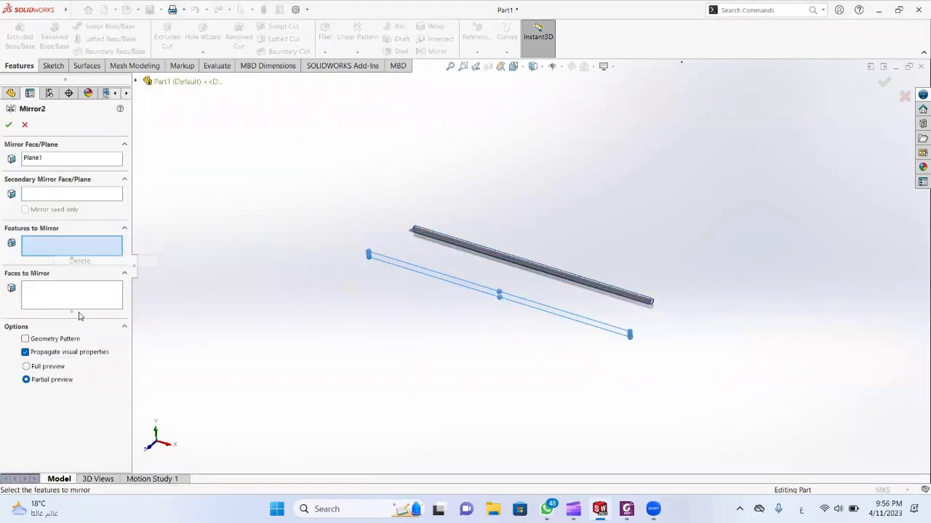
{"action": "left_click", "coordinate": [124, 328]}
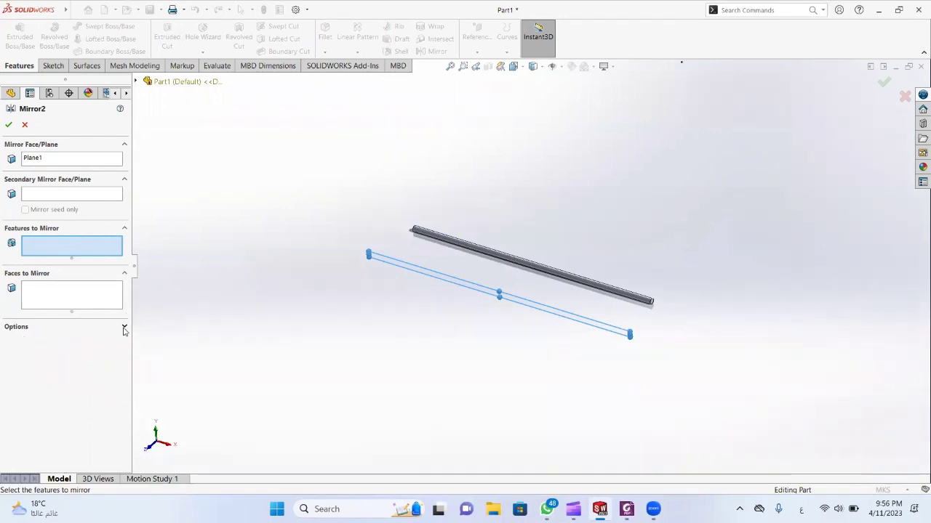
{"action": "right_click", "coordinate": [32, 158]}
{"action": "left_click", "coordinate": [42, 175]}
{"action": "left_click", "coordinate": [9, 125]}
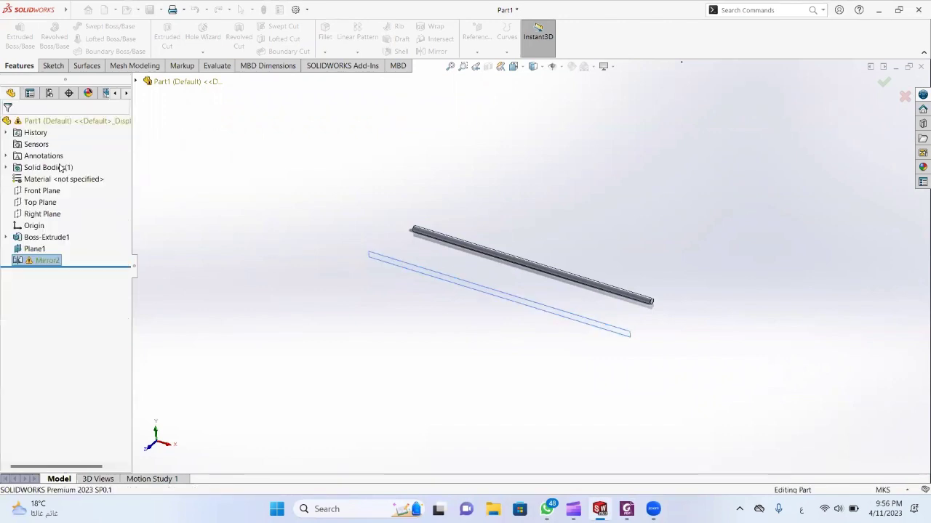
- Delete the faulty mirror feature from the part
{"action": "right_click", "coordinate": [45, 260]}
{"action": "left_click", "coordinate": [83, 329]}
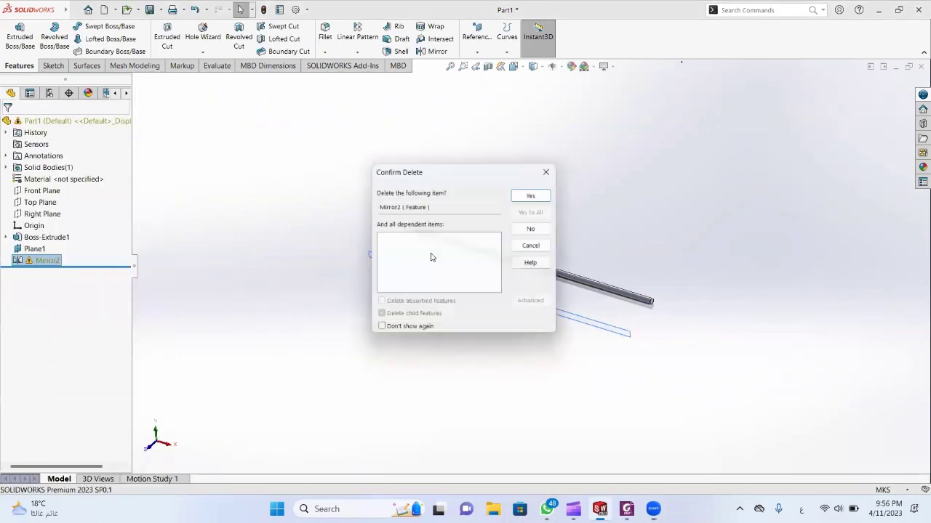
{"action": "left_click", "coordinate": [528, 194]}
- Mirror the pipe as a body about the offset plane with Merge solids turned off
{"action": "left_click", "coordinate": [437, 50]}
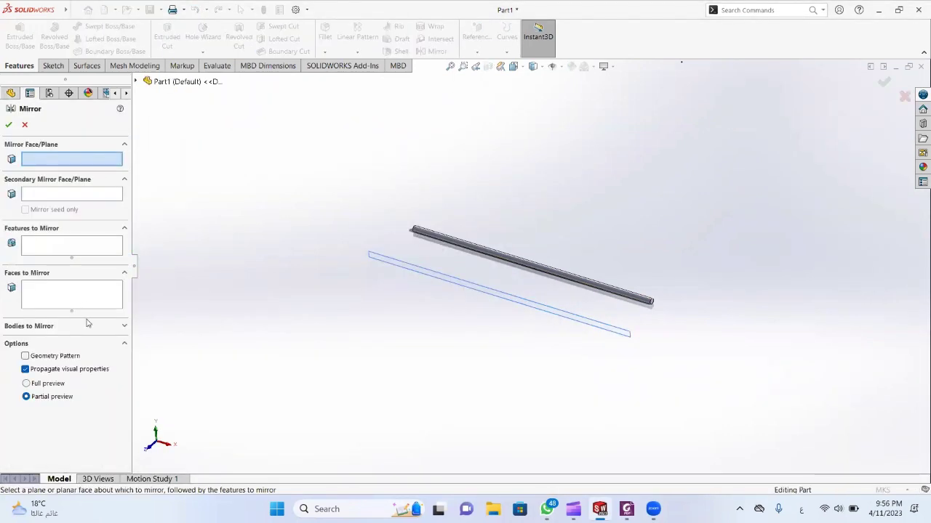
{"action": "left_click", "coordinate": [394, 268]}
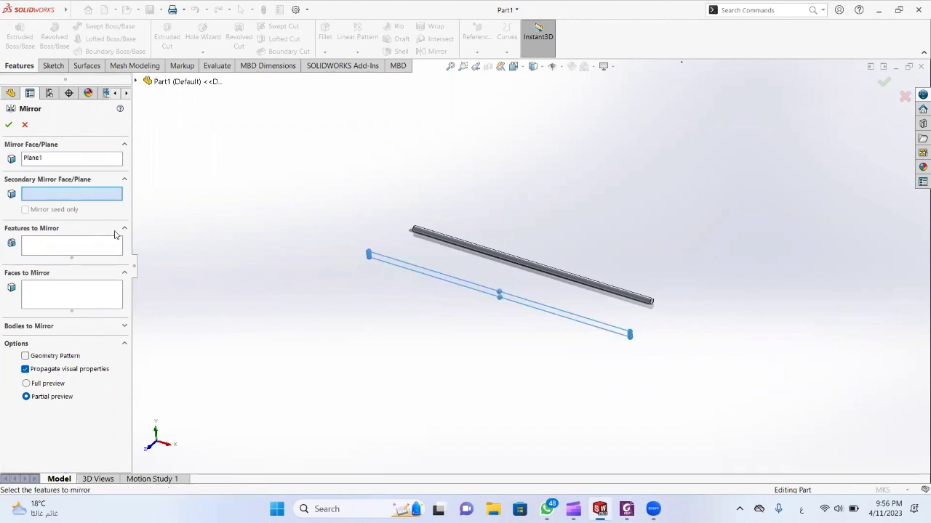
{"action": "left_click", "coordinate": [57, 306]}
{"action": "left_click", "coordinate": [90, 327]}
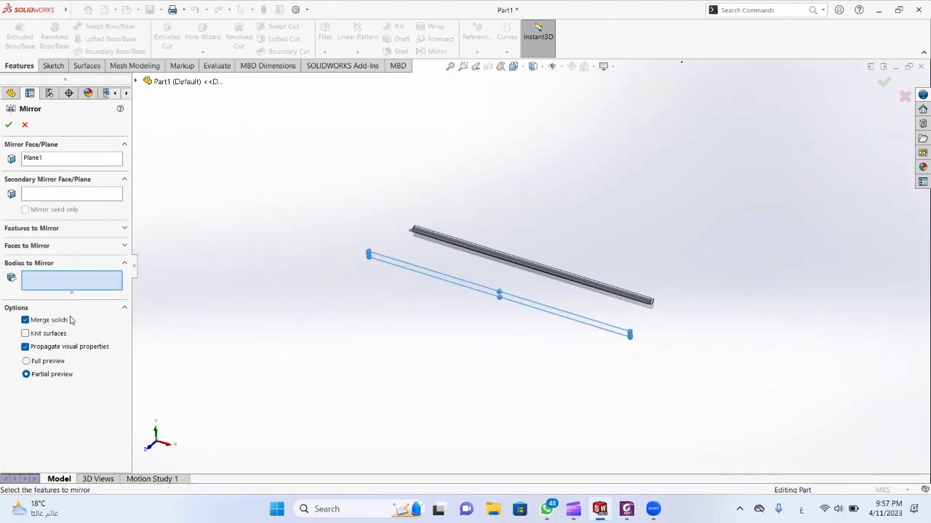
{"action": "left_click", "coordinate": [459, 248]}
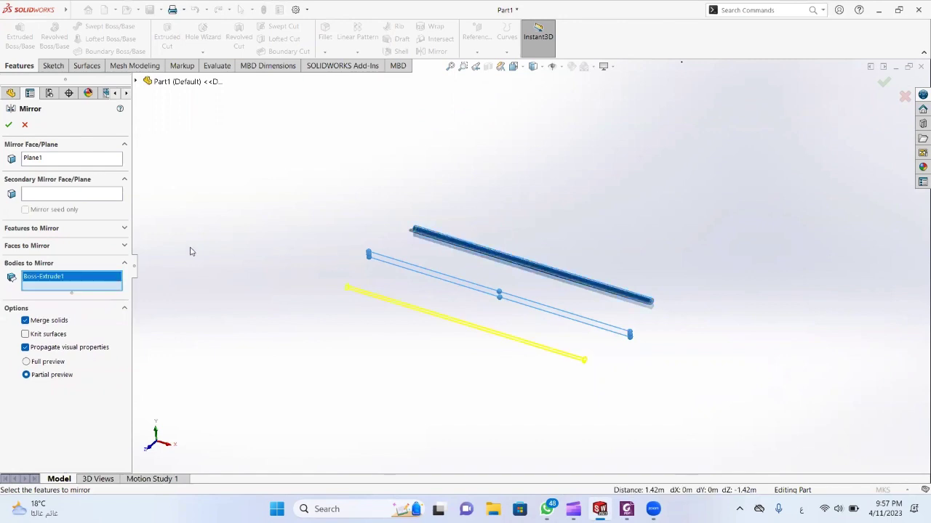
{"action": "middle_click_drag", "start_coordinate": [192, 252], "coordinate": [230, 300]}
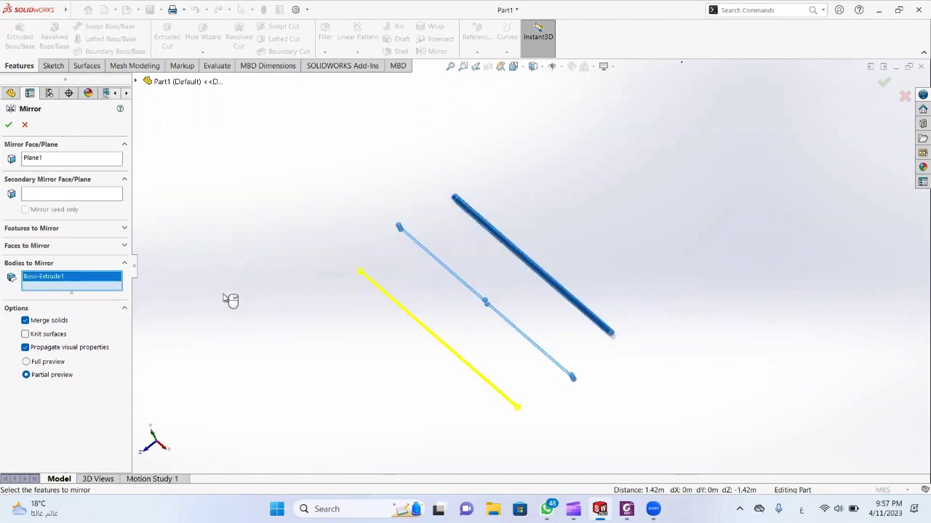
{"action": "left_click", "coordinate": [8, 126]}
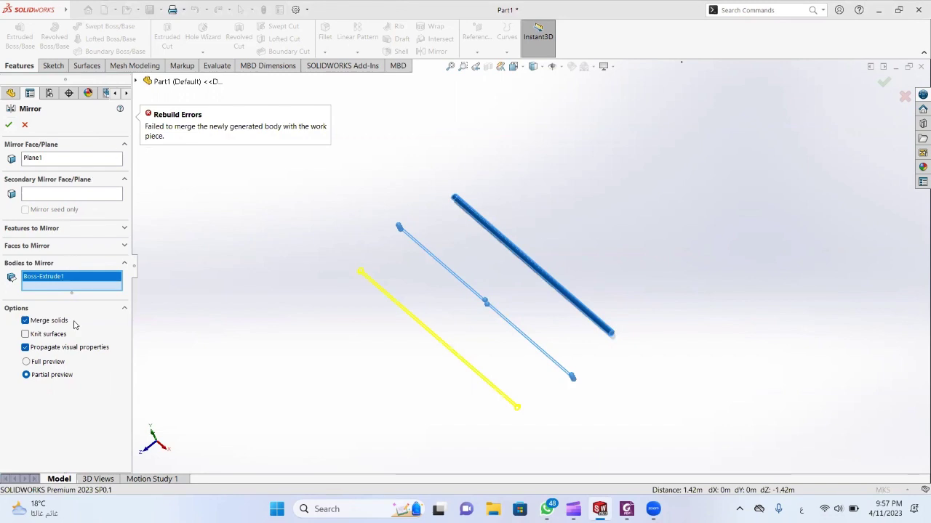
{"action": "left_click", "coordinate": [25, 321]}
{"action": "left_click", "coordinate": [8, 124]}
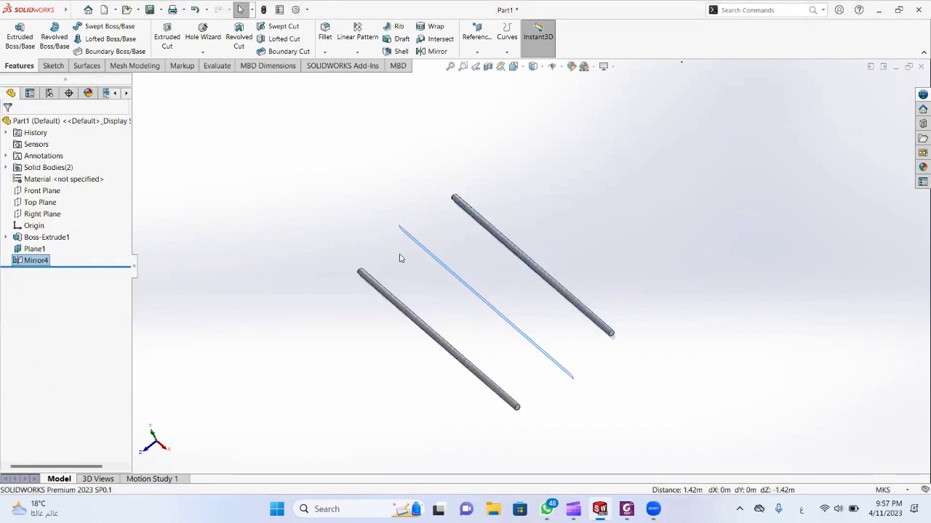
- Orient the view normal to the Front Plane and start a new sketch on it
{"action": "middle_click_drag", "start_coordinate": [407, 293], "coordinate": [357, 269]}
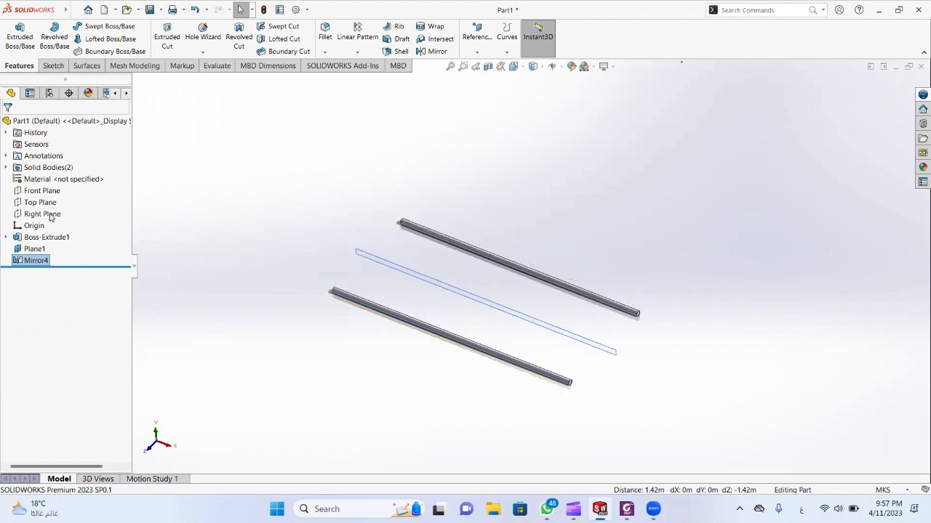
{"action": "left_click", "coordinate": [43, 193]}
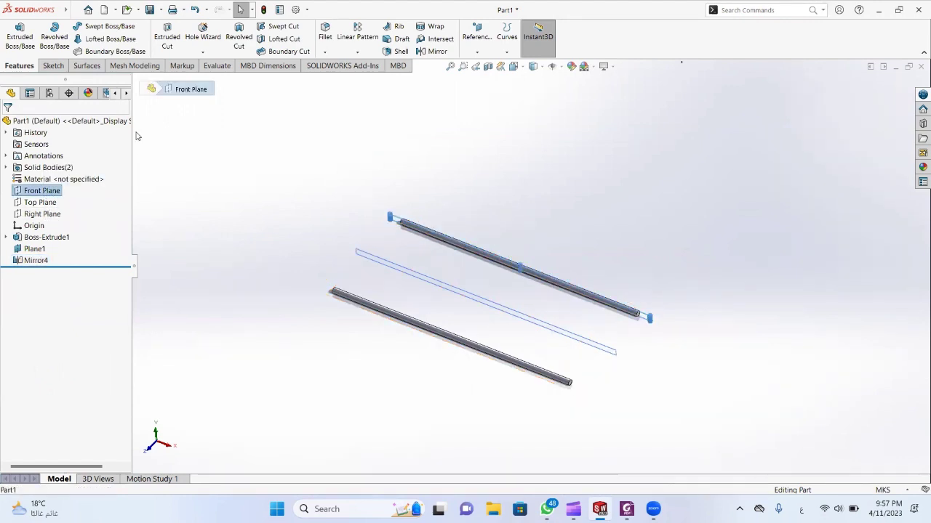
{"action": "right_click", "coordinate": [43, 193]}
{"action": "left_click", "coordinate": [106, 177]}
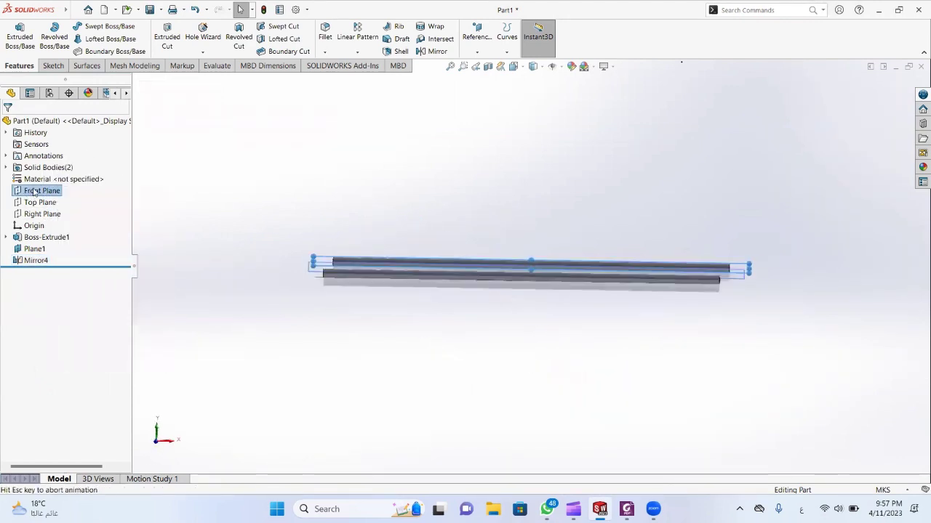
{"action": "left_click", "coordinate": [36, 191]}
{"action": "left_click", "coordinate": [48, 175]}
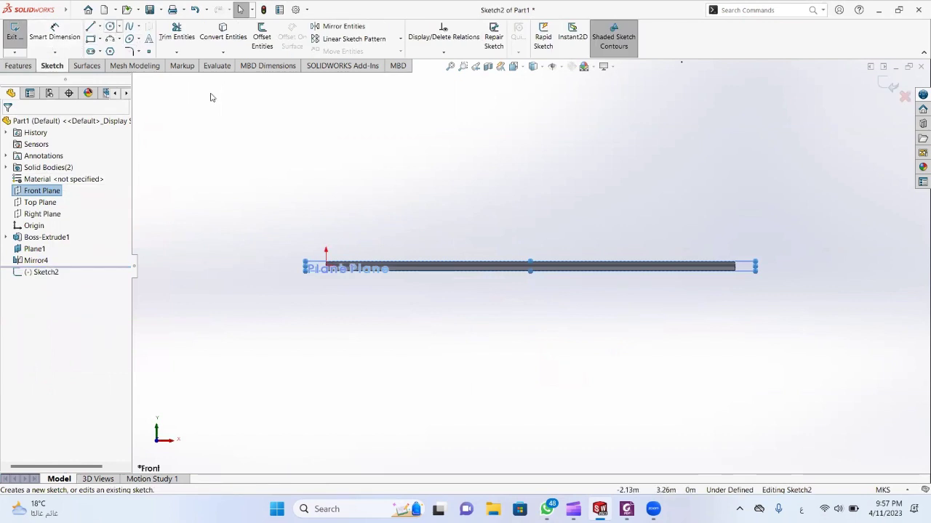
- Draw a circle about 0.12 m in diameter on the header pipe's centreline, near the end away from the origin
{"action": "key", "text": "c"}
{"action": "scroll", "coordinate": [643, 266], "scroll_direction": "down", "scroll_amount": 10}
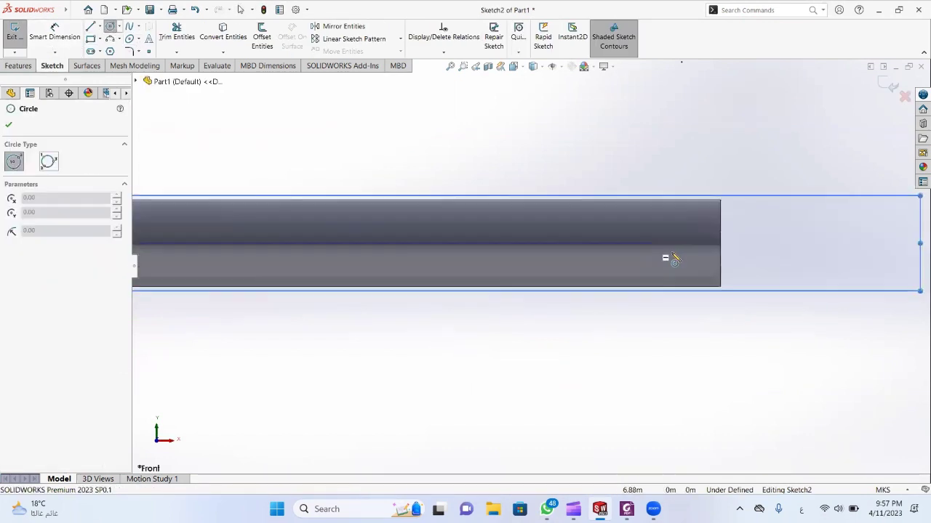
{"action": "left_click", "coordinate": [665, 243]}
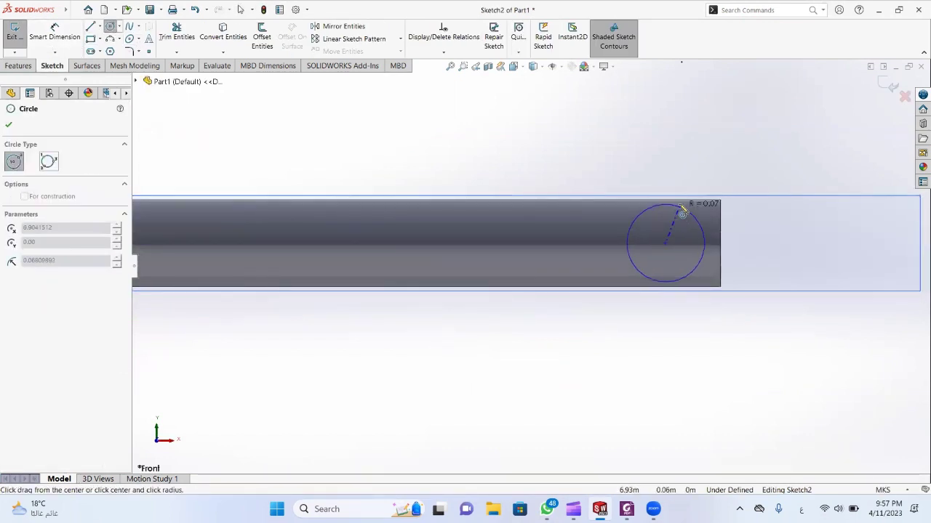
{"action": "left_click", "coordinate": [675, 212]}
- Look up the cross-pipe diameter in the paper PDF and dimension the circle's diameter as 0.1016 m
{"action": "left_click", "coordinate": [55, 33]}
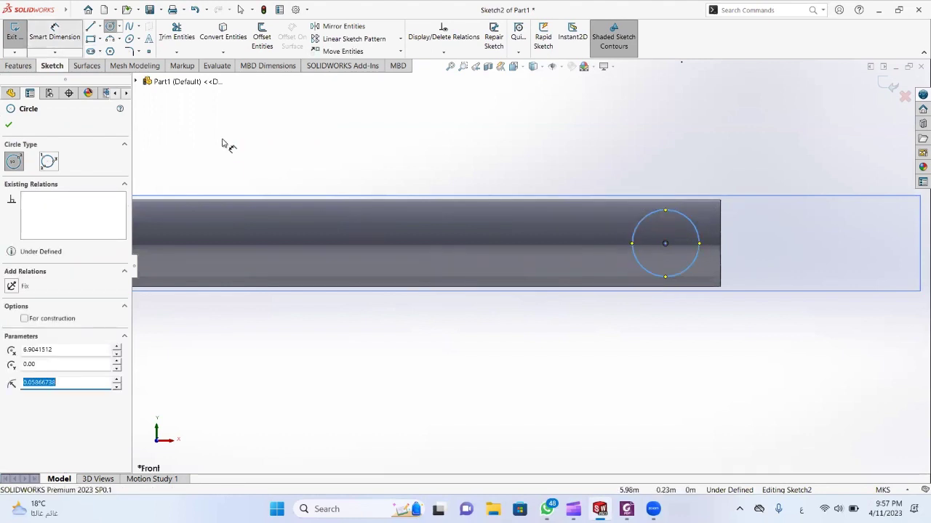
{"action": "left_click", "coordinate": [661, 193]}
{"action": "left_click", "coordinate": [663, 181]}
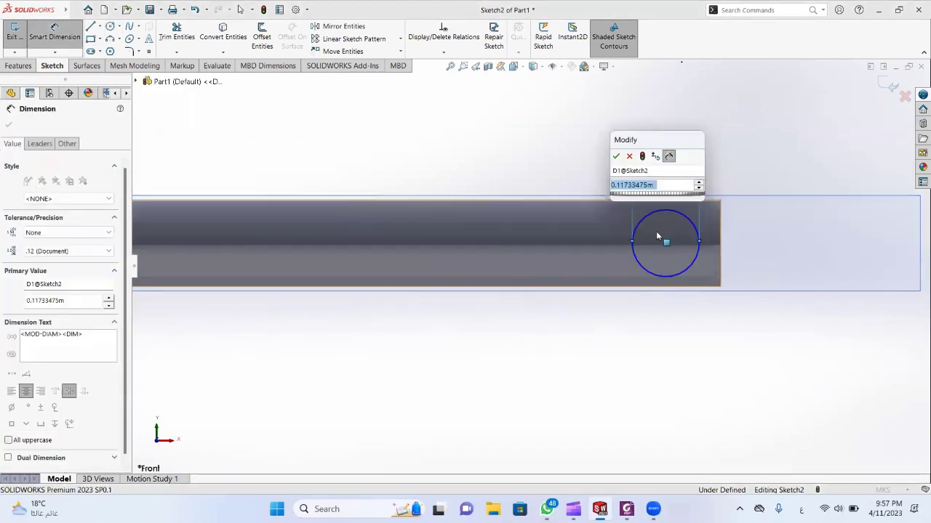
{"action": "key", "text": "alt+Tab"}
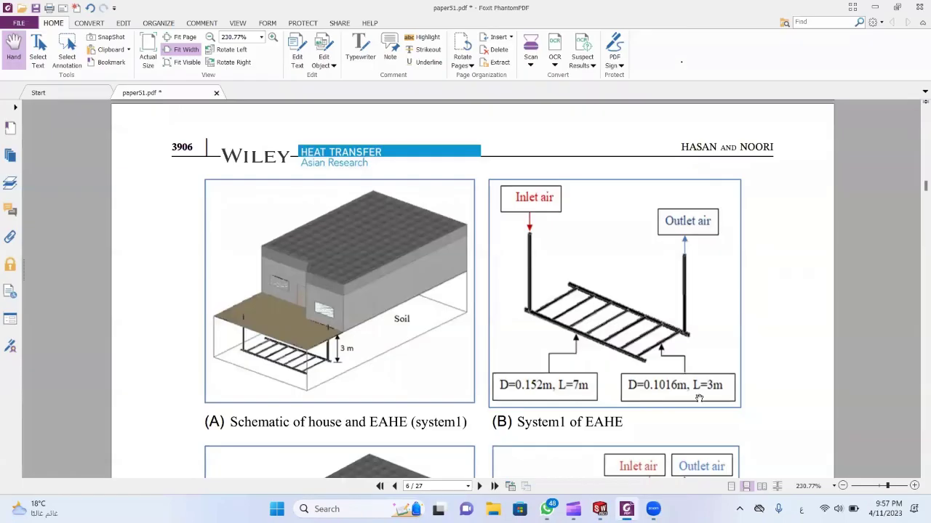
{"action": "key", "text": "alt+Tab"}
{"action": "key", "text": "alt+Tab"}
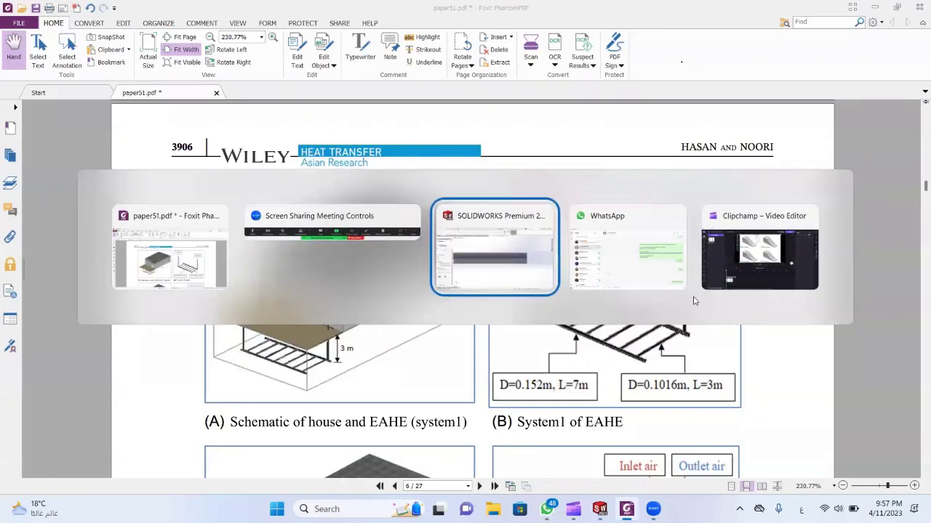
{"action": "type", "text": "0.1016"}
{"action": "key", "text": "Return"}
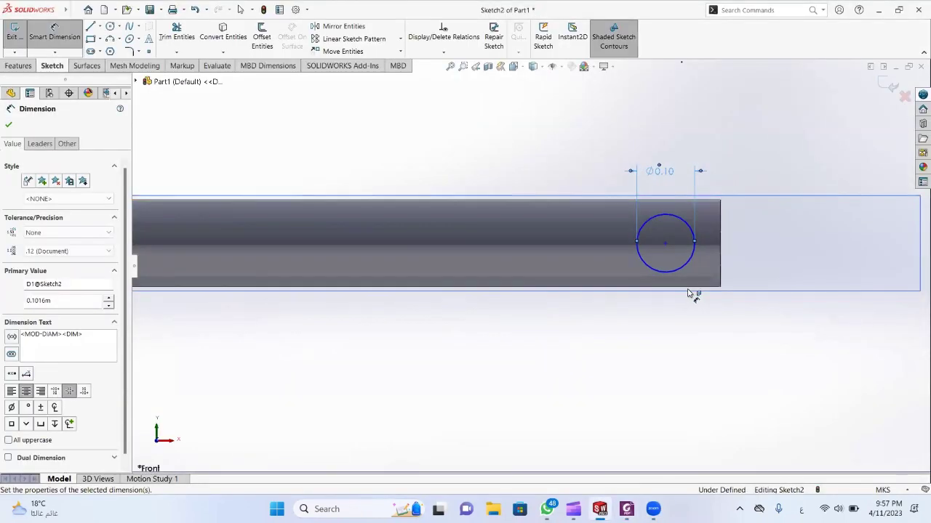
- Check the pipe layout in the paper and dimension the circle's centre 0.5 m from the header pipe's end edge
{"action": "left_click", "coordinate": [665, 246]}
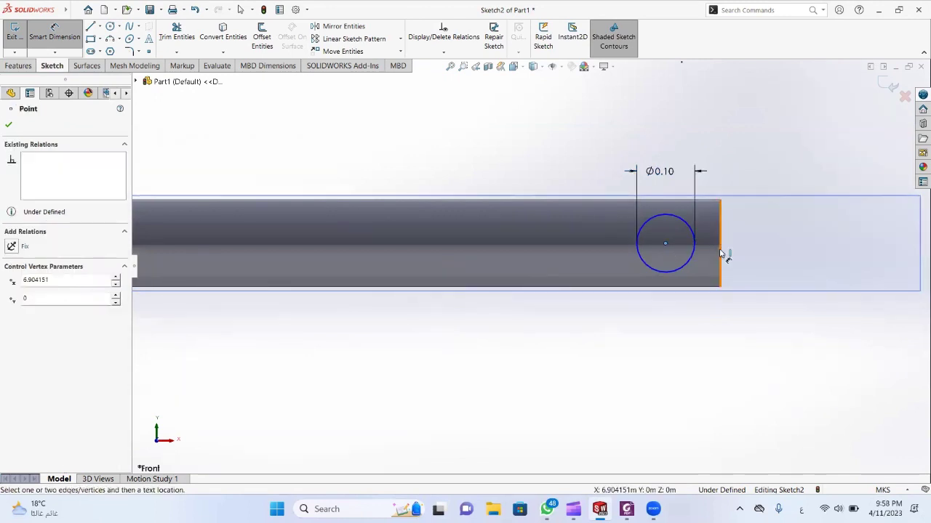
{"action": "left_click", "coordinate": [720, 254]}
{"action": "left_click", "coordinate": [699, 309]}
{"action": "key", "text": "alt+Tab"}
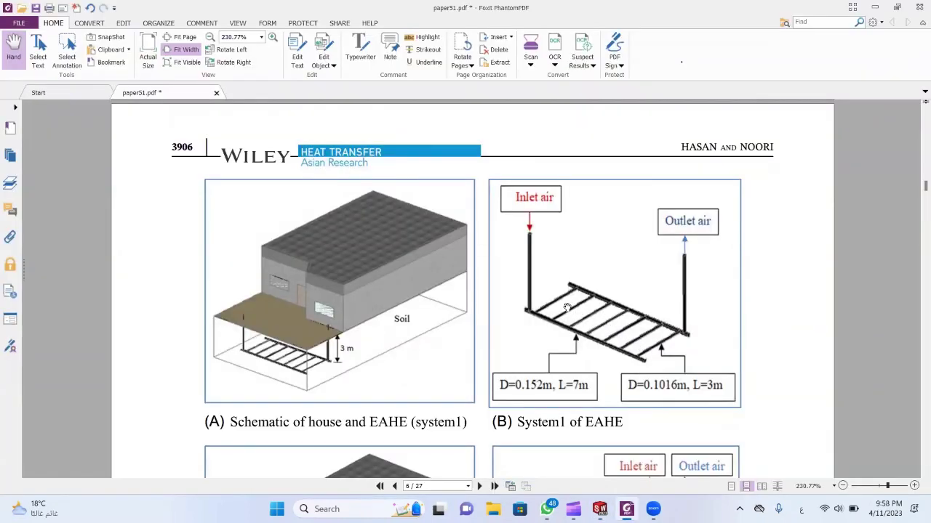
{"action": "key", "text": "alt+Tab"}
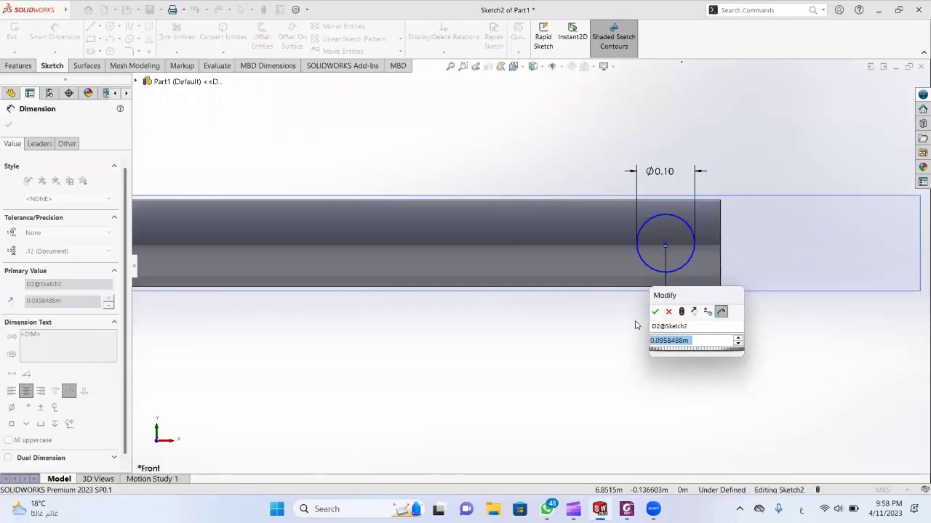
{"action": "type", "text": "0.5"}
{"action": "key", "text": "Return"}
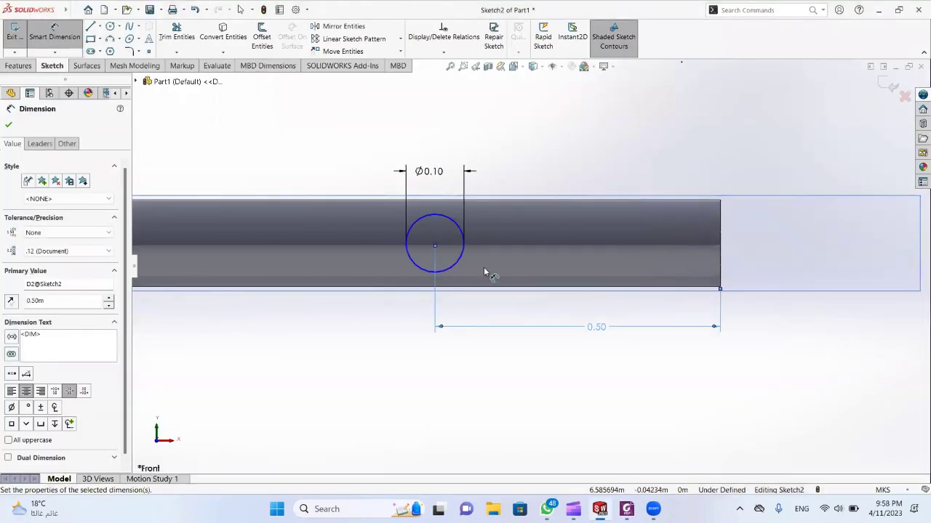
{"action": "left_click", "coordinate": [453, 290]}
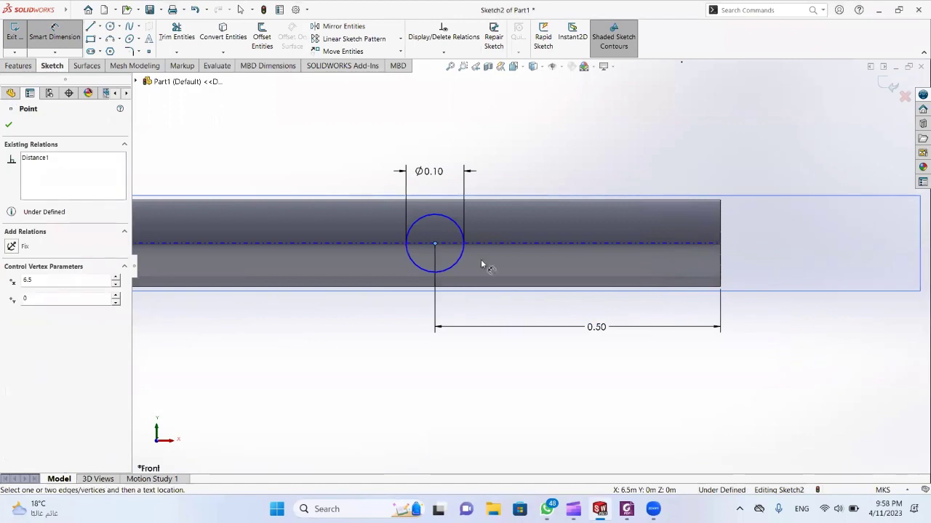
{"action": "left_click", "coordinate": [480, 245]}
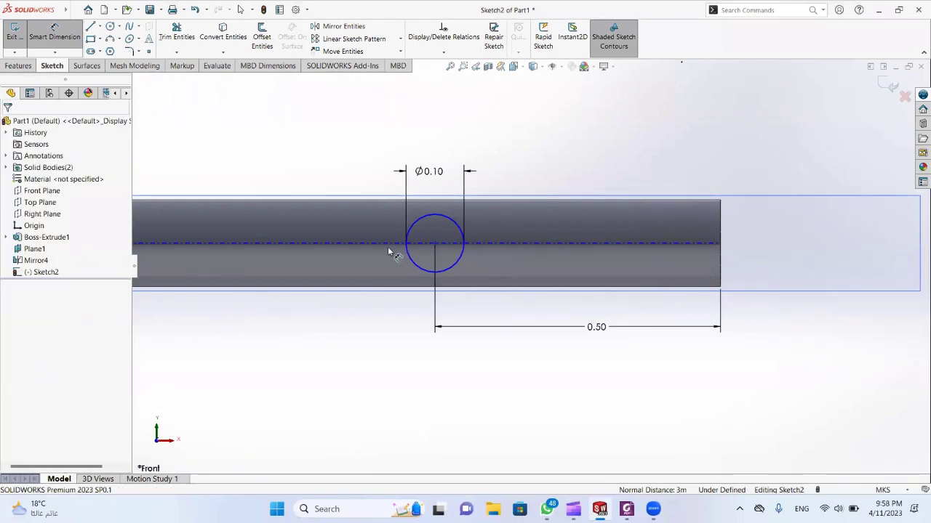
- Start a linear sketch pattern along the X-axis with the 0.1016 m circle as the entity to pattern
{"action": "scroll", "coordinate": [410, 254], "scroll_direction": "up", "scroll_amount": 1}
{"action": "scroll", "coordinate": [356, 207], "scroll_direction": "up", "scroll_amount": 8}
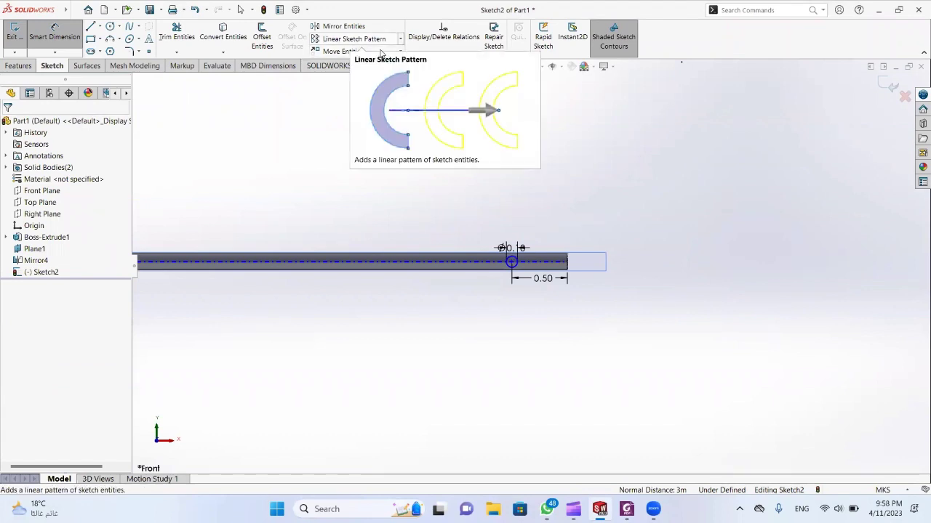
{"action": "left_click", "coordinate": [353, 38]}
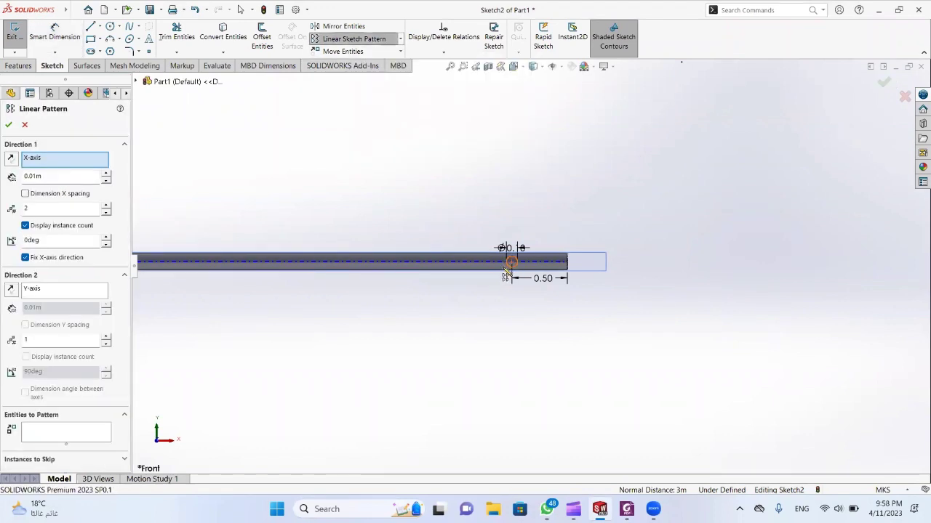
{"action": "left_click", "coordinate": [93, 429]}
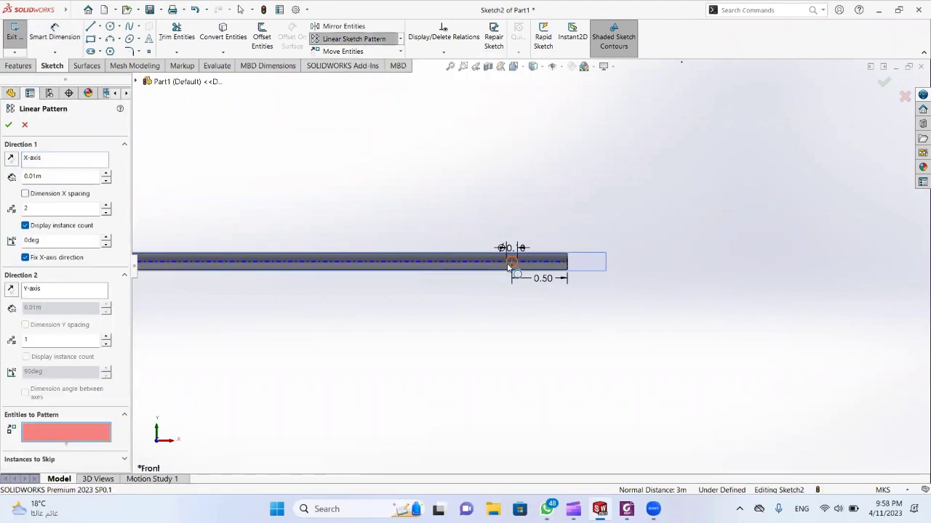
{"action": "left_click", "coordinate": [511, 261]}
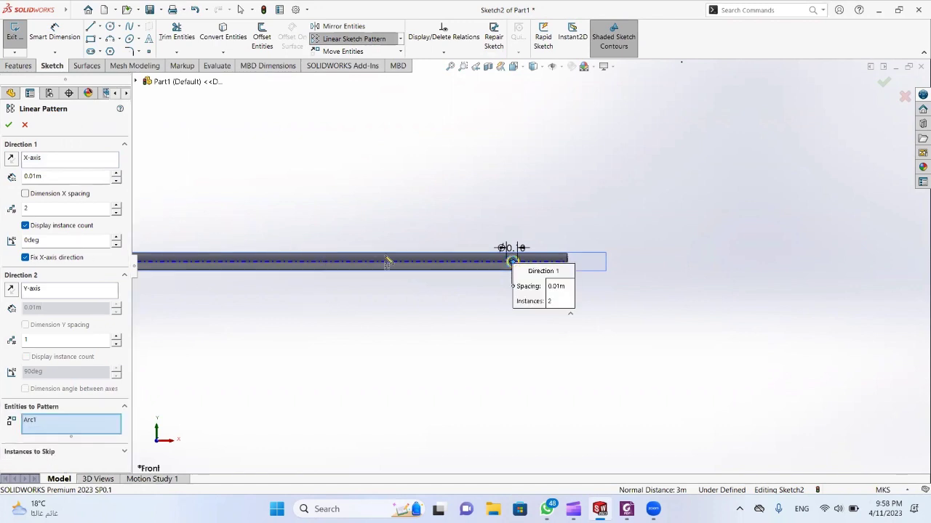
{"action": "middle_click_drag", "start_coordinate": [476, 206], "coordinate": [678, 308]}
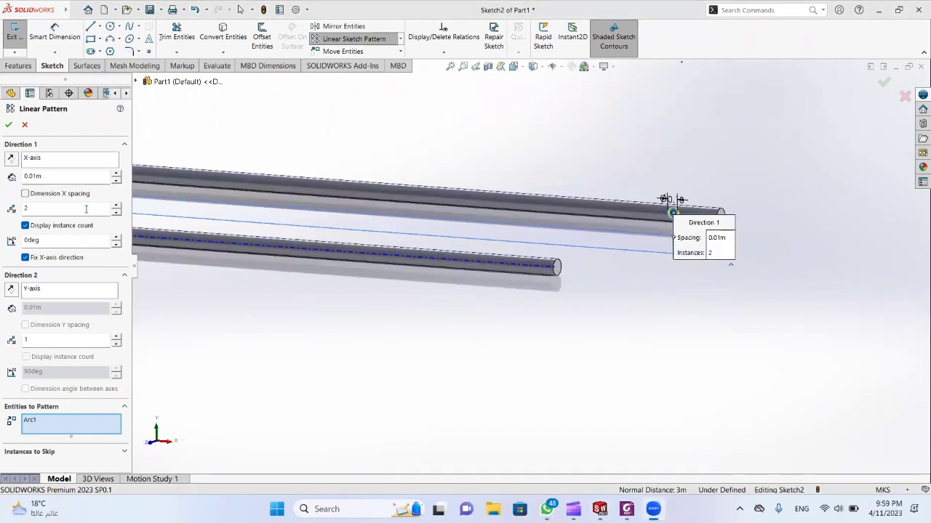
- Set the pattern to 7 instances at 1 m spacing, reverse its direction to run along the header pipe, and apply it
{"action": "left_click", "coordinate": [117, 205]}
{"action": "left_click", "coordinate": [116, 205]}
{"action": "left_click", "coordinate": [116, 206]}
{"action": "left_click", "coordinate": [117, 206]}
{"action": "left_click", "coordinate": [116, 206]}
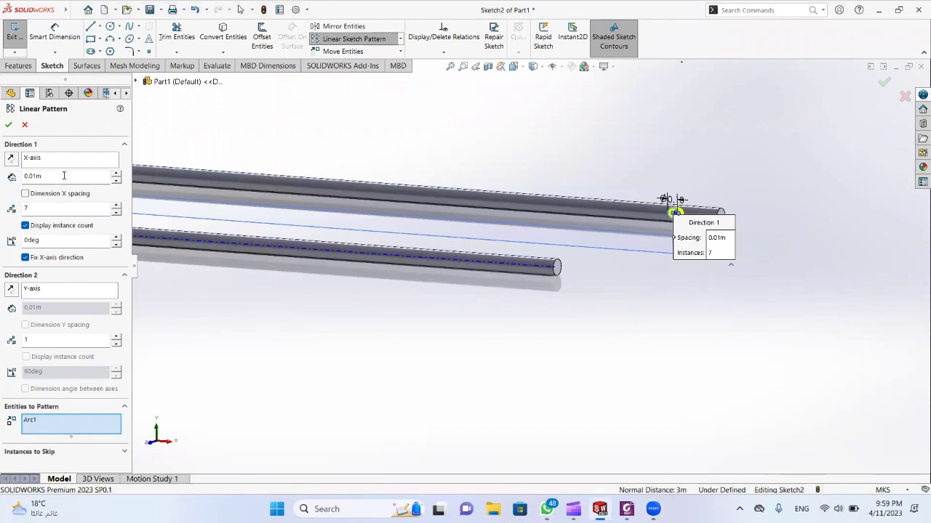
{"action": "type", "text": "1m"}
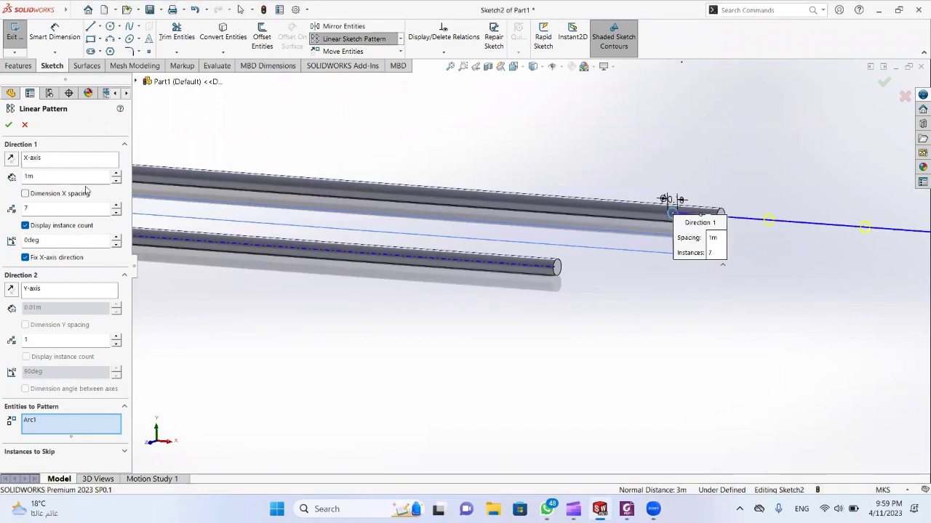
{"action": "left_click", "coordinate": [13, 159]}
{"action": "scroll", "coordinate": [306, 264], "scroll_direction": "up", "scroll_amount": 4}
{"action": "middle_click_drag", "start_coordinate": [313, 262], "coordinate": [321, 285]}
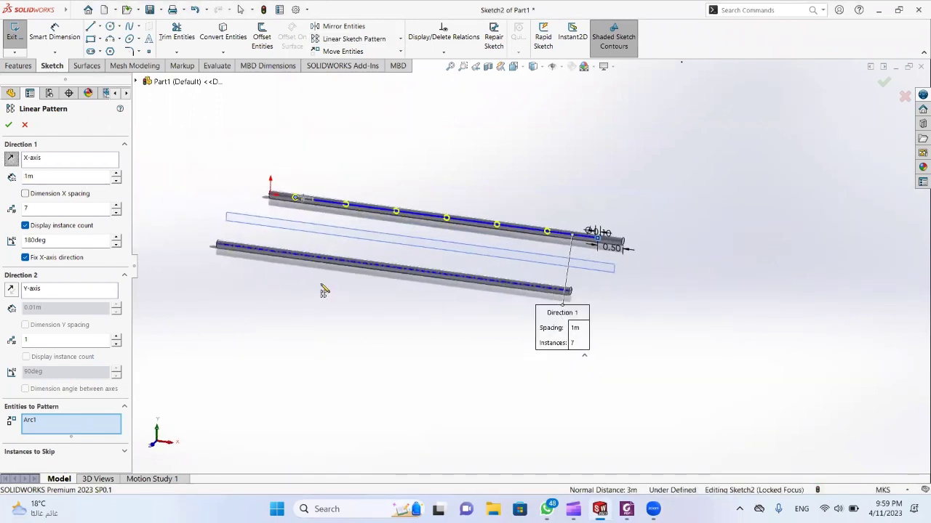
{"action": "left_click", "coordinate": [9, 125]}
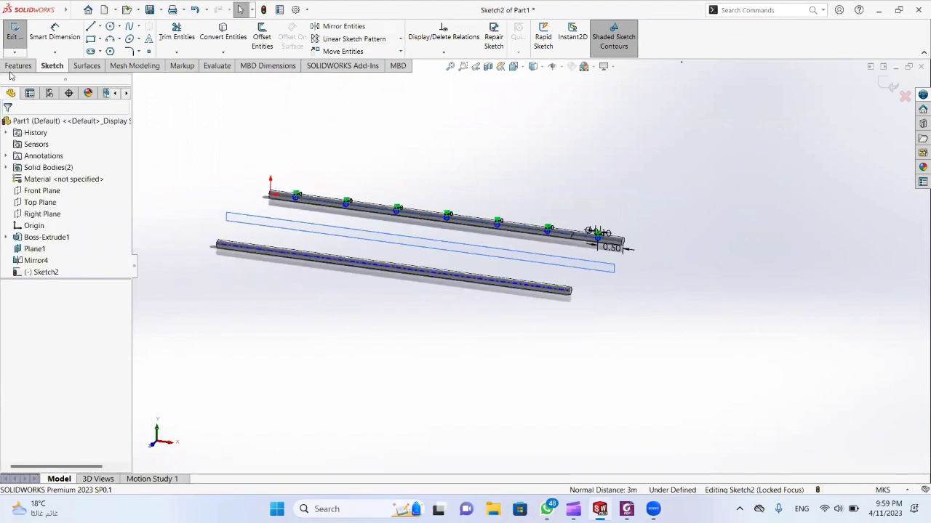
- Extrude the seven patterned circles 3 m with Merge result on, as cross pipes joining the two headers
{"action": "left_click", "coordinate": [18, 65]}
{"action": "left_click", "coordinate": [20, 36]}
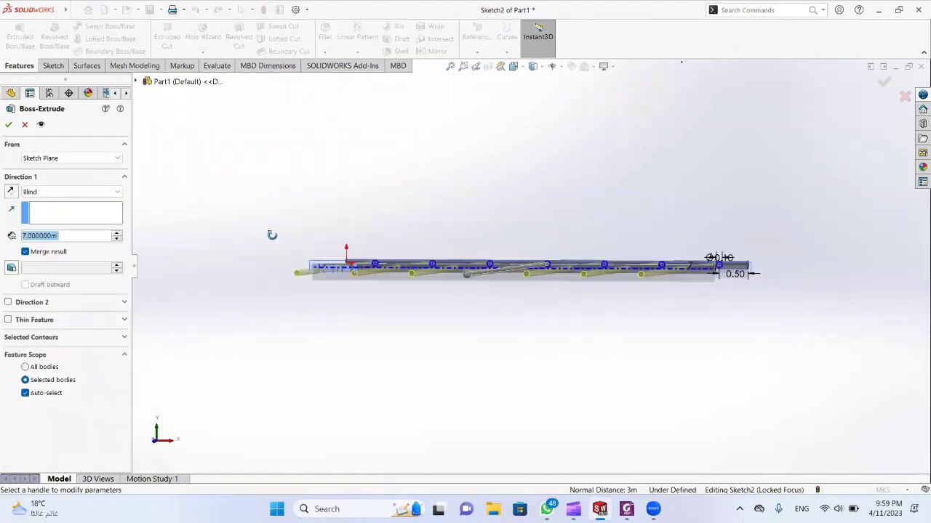
{"action": "double_click", "coordinate": [47, 237]}
{"action": "type", "text": "3"}
{"action": "key", "text": "Return"}
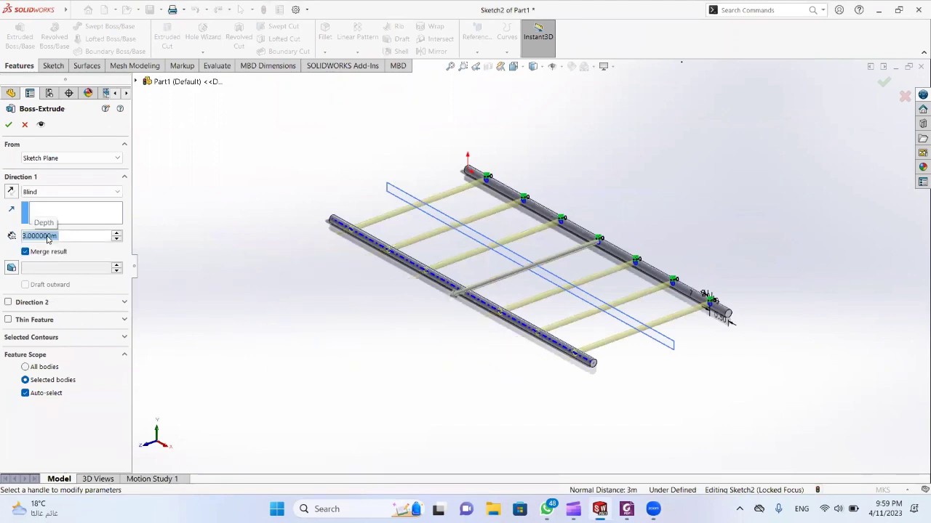
{"action": "left_click", "coordinate": [9, 125]}
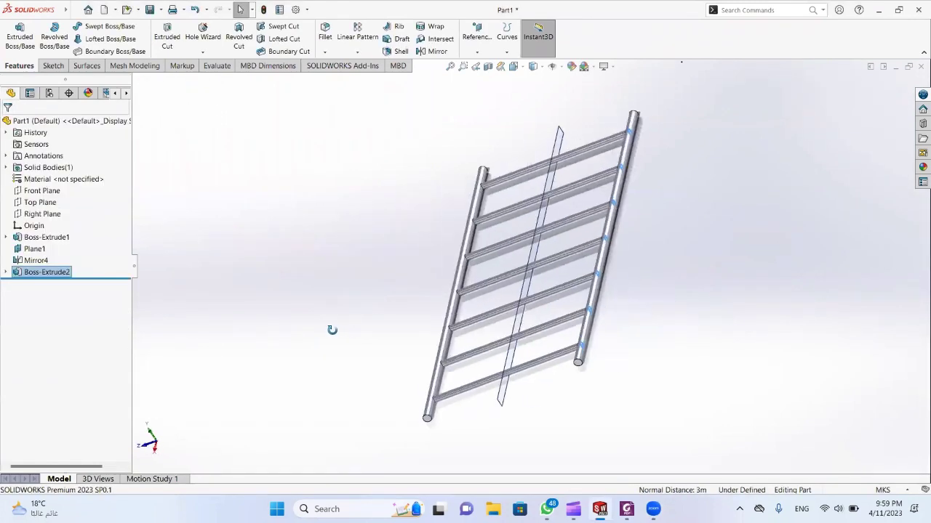
{"action": "middle_click_drag", "start_coordinate": [332, 330], "coordinate": [372, 291]}
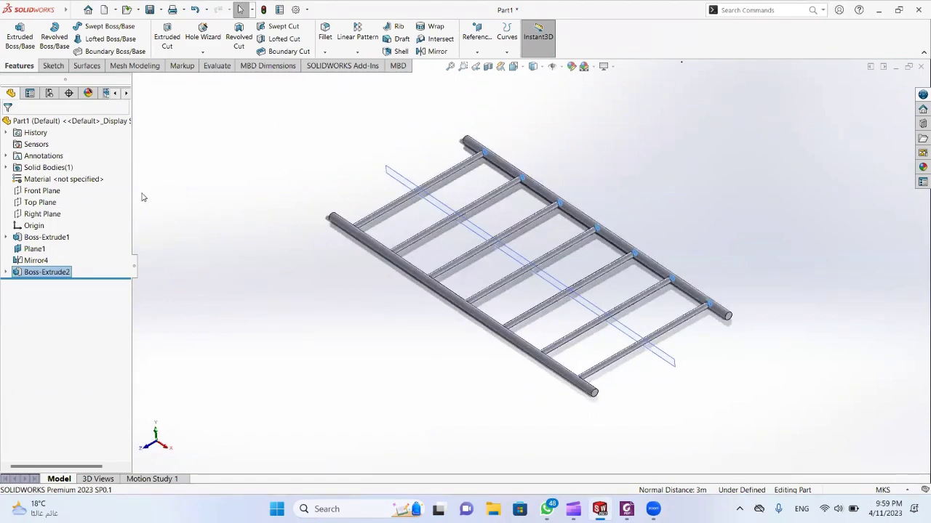
- Orient the view normal to the Top Plane and start a new sketch on it
{"action": "left_click", "coordinate": [45, 203]}
{"action": "left_click", "coordinate": [96, 173]}
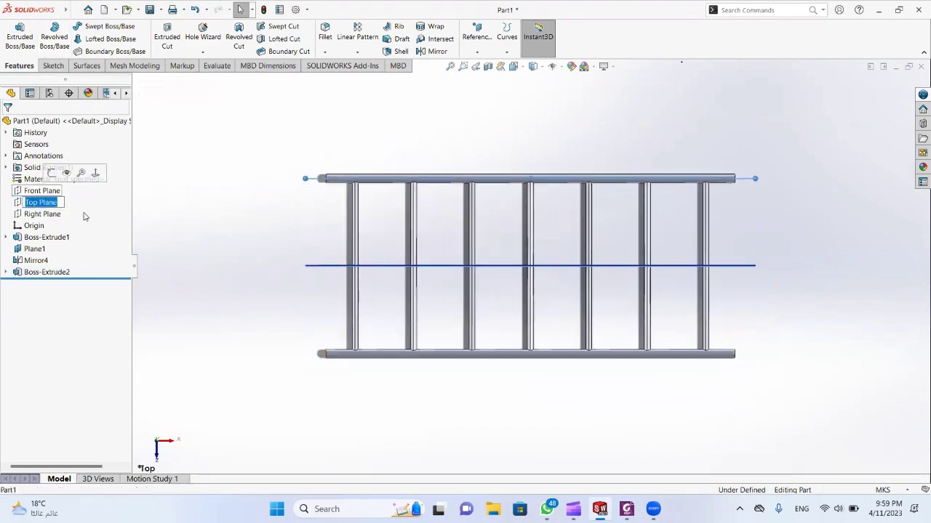
{"action": "left_click", "coordinate": [84, 217]}
{"action": "left_click", "coordinate": [41, 203]}
{"action": "left_click", "coordinate": [49, 183]}
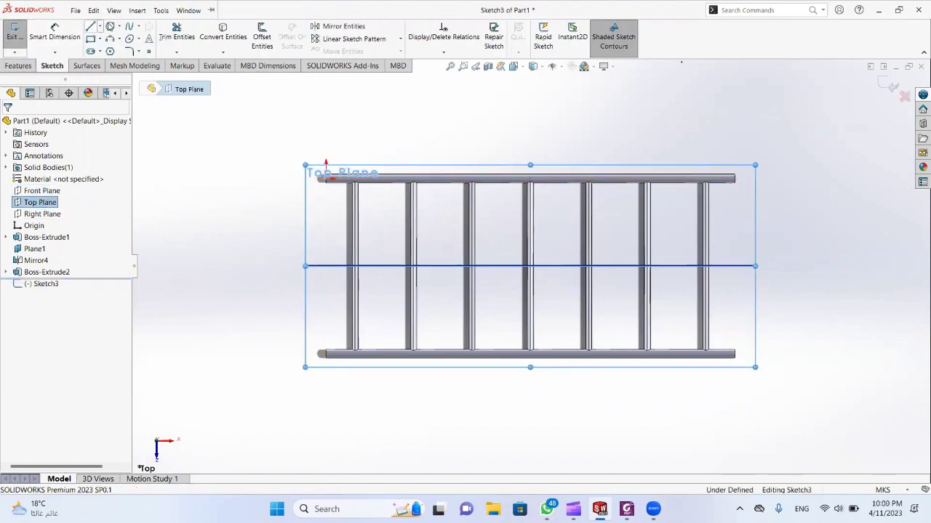
- Draw a circle about 0.10 m in diameter on the mirrored header pipe, between its origin-side end and the first cross pipe
{"action": "left_click", "coordinate": [110, 26]}
{"action": "scroll", "coordinate": [334, 363], "scroll_direction": "down", "scroll_amount": 6}
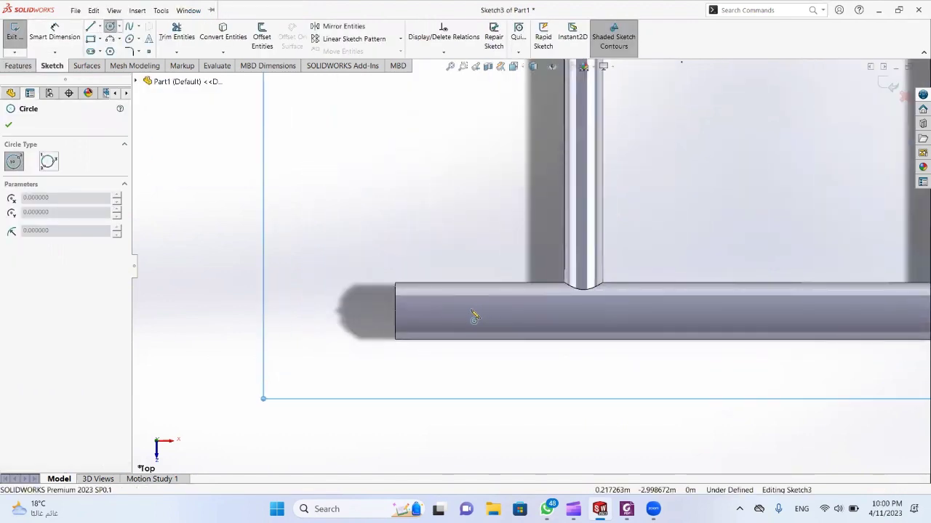
{"action": "left_click", "coordinate": [453, 311]}
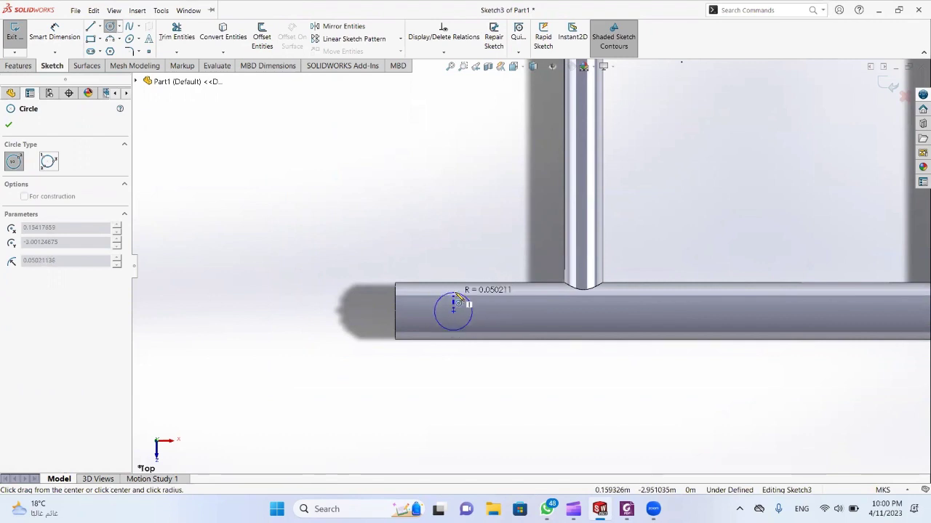
{"action": "left_click", "coordinate": [471, 306]}
- Look up the header pipe diameter in the paper PDF and dimension the new circle's diameter as 0.152 m
{"action": "left_click", "coordinate": [472, 313]}
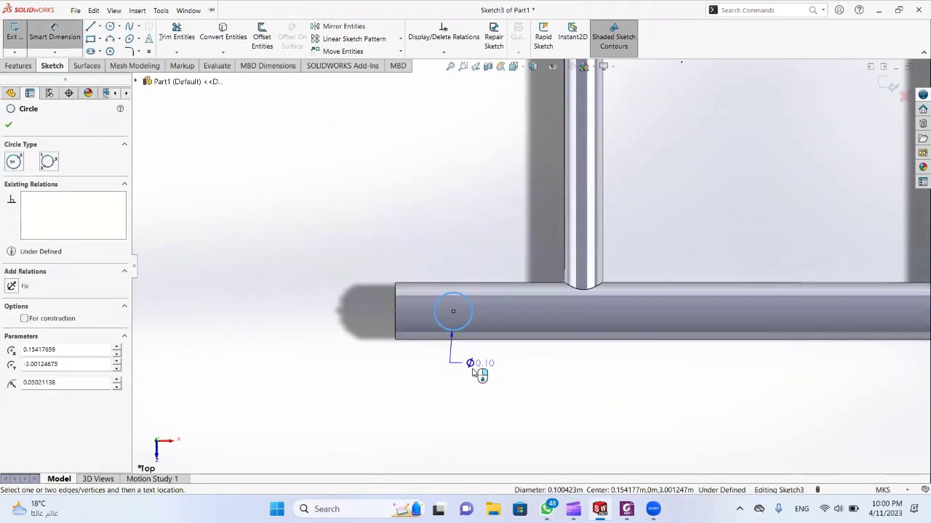
{"action": "left_click", "coordinate": [463, 374]}
{"action": "key", "text": "alt+Tab"}
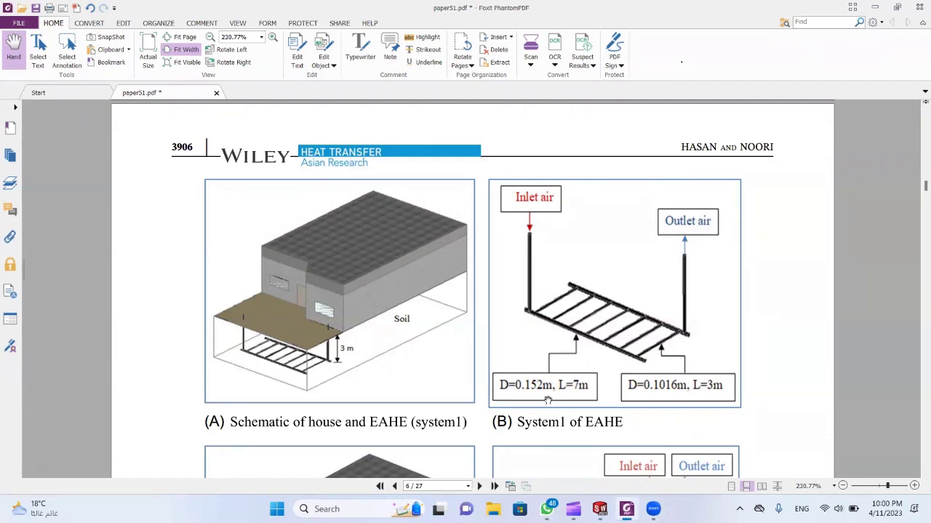
{"action": "key", "text": "alt+Tab"}
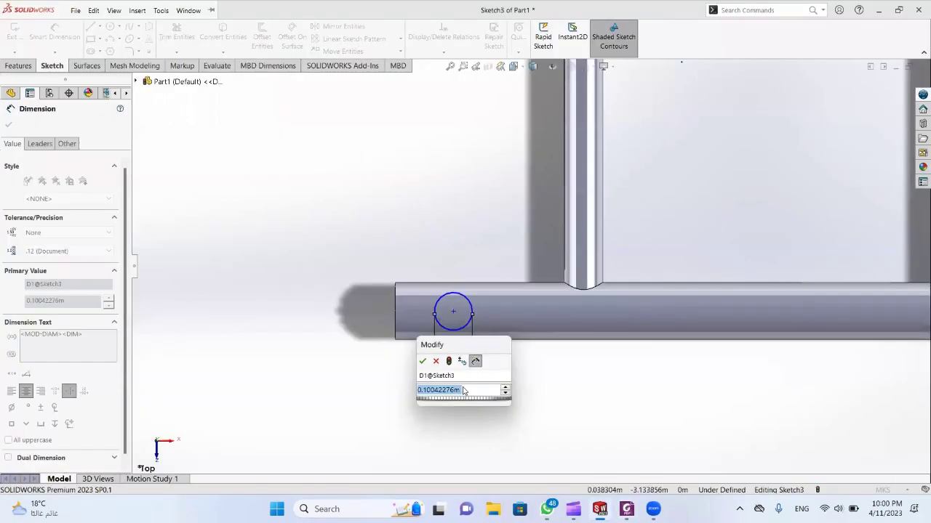
{"action": "type", "text": "0.152"}
{"action": "key", "text": "Return"}
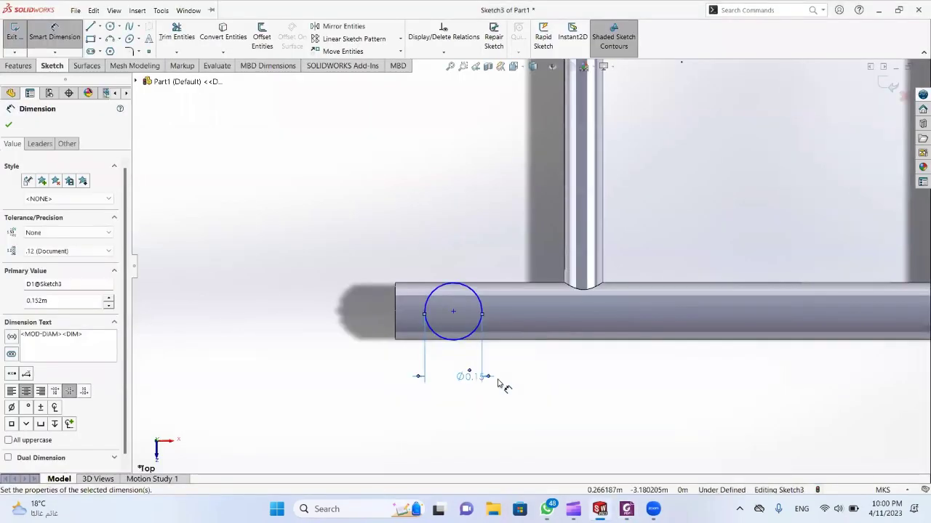
- Calculate 0.152/2 in Calculator and dimension the circle's centre 0.076 m from the mirrored header's outer long edge
{"action": "left_click", "coordinate": [453, 311]}
{"action": "left_click", "coordinate": [477, 340]}
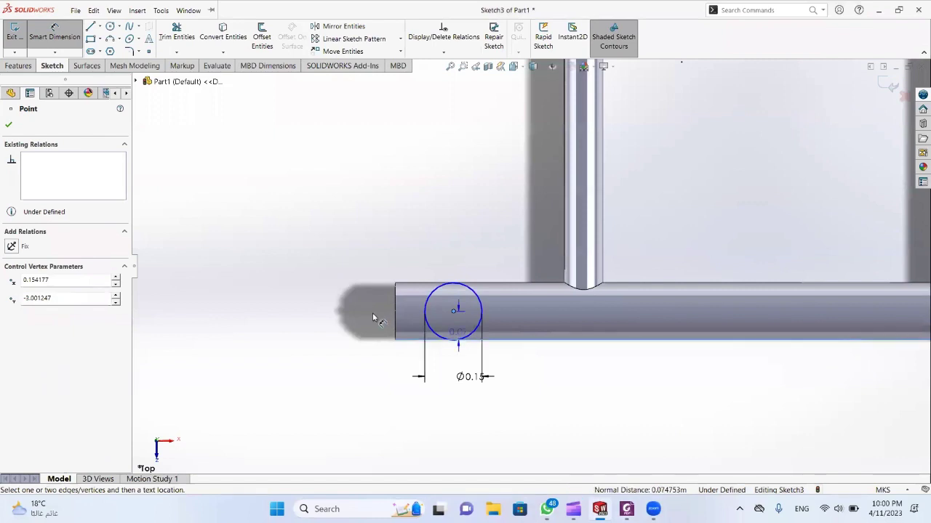
{"action": "left_click", "coordinate": [400, 355]}
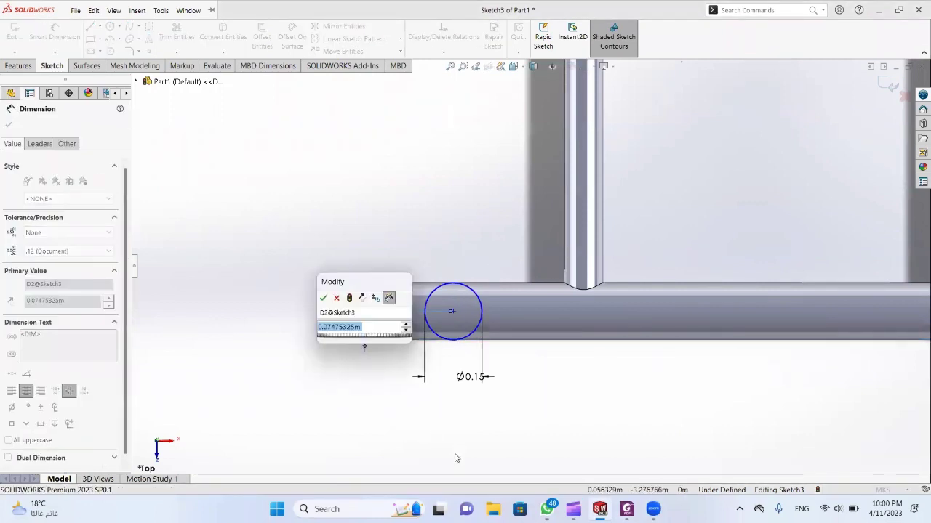
{"action": "left_click", "coordinate": [349, 509]}
{"action": "type", "text": "cac"}
{"action": "key", "text": "Return"}
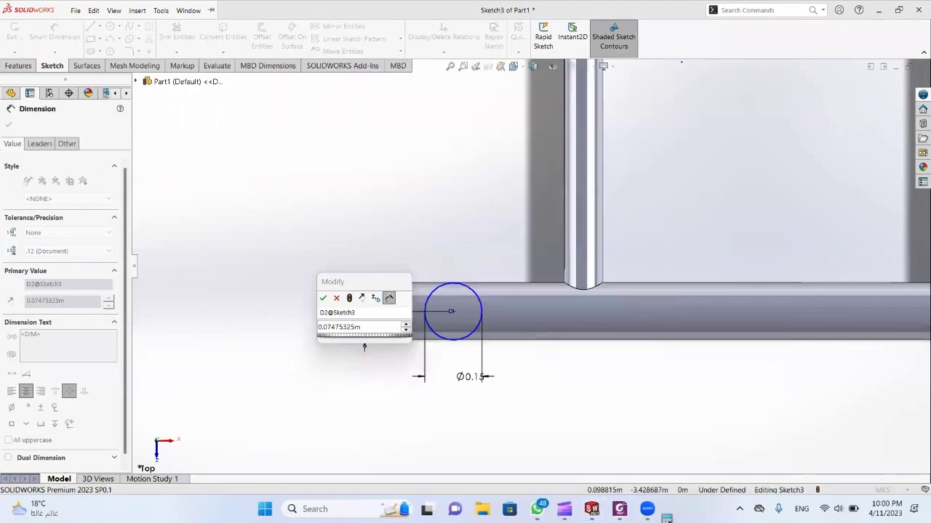
{"action": "type", "text": "0.152/2="}
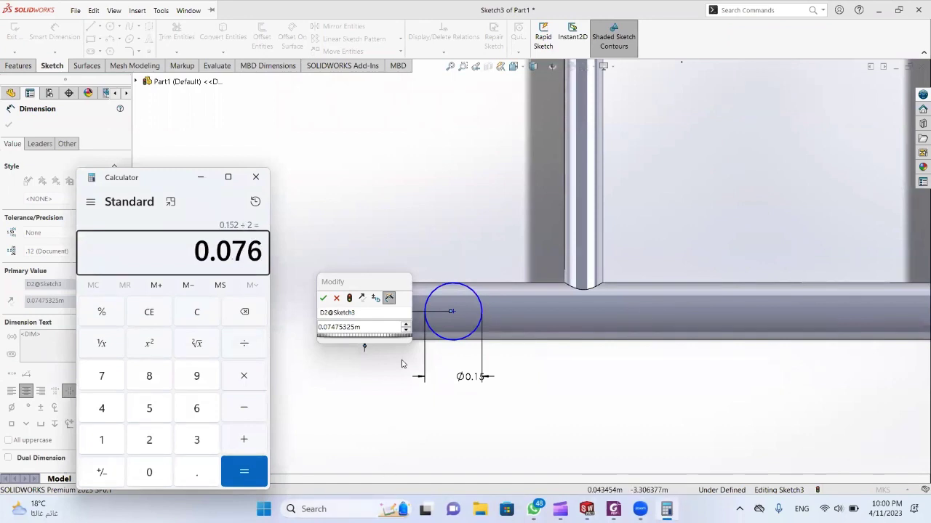
{"action": "left_click", "coordinate": [378, 325]}
{"action": "type", "text": "076"}
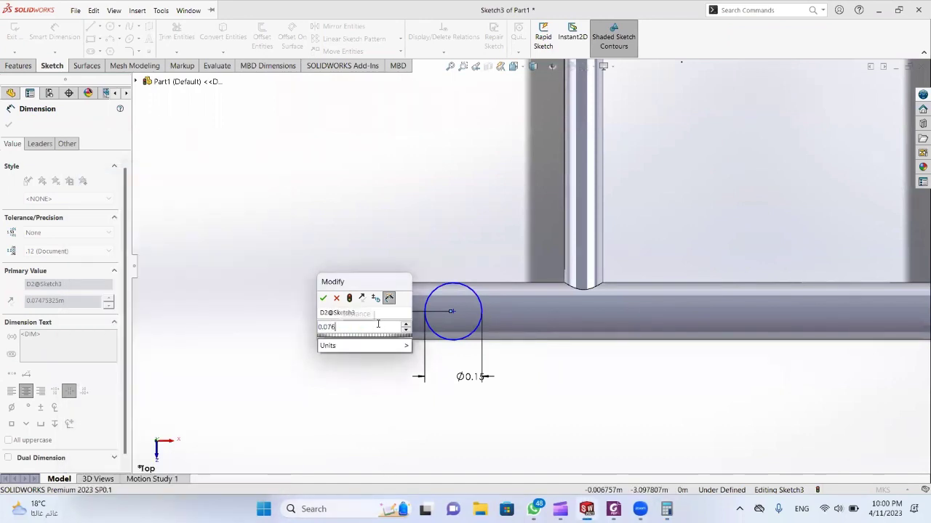
{"action": "key", "text": "Return"}
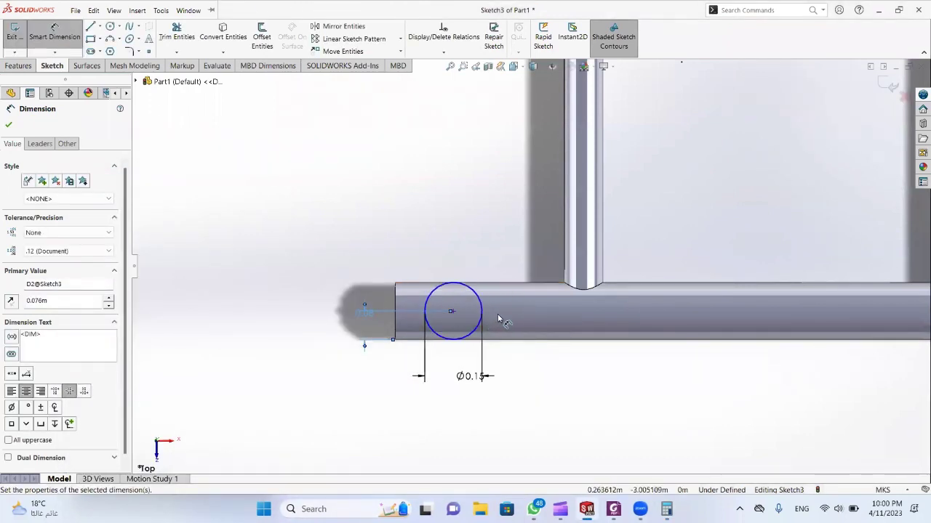
- Check the System 1 drawing in the paper PDF and dimension the circle's centre 0.25 m from the mirrored header's end
{"action": "key", "text": "alt+Tab"}
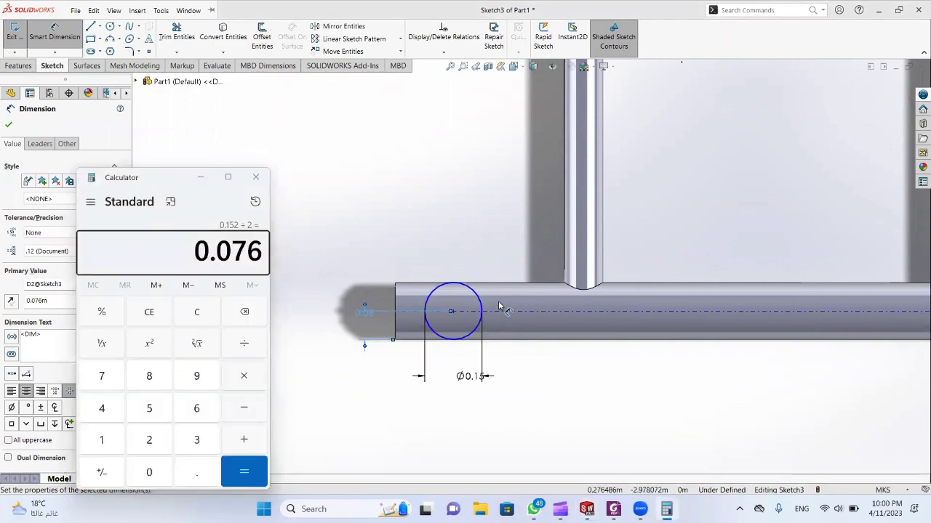
{"action": "key", "text": "alt+Tab"}
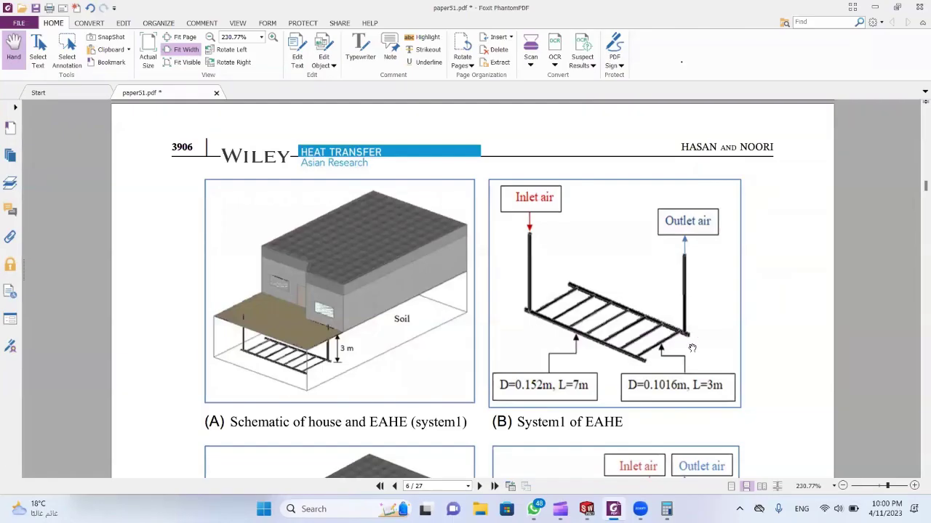
{"action": "key", "text": "alt+Tab"}
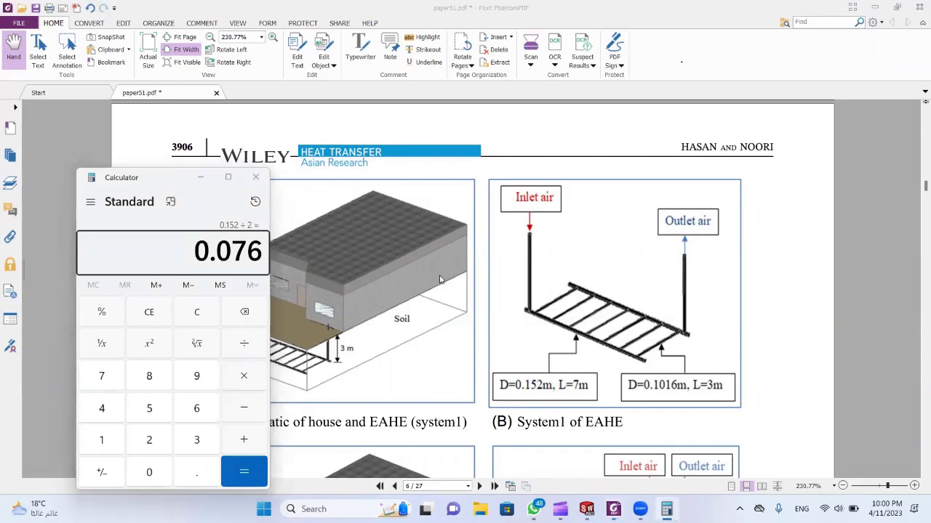
{"action": "key", "text": "alt+Tab"}
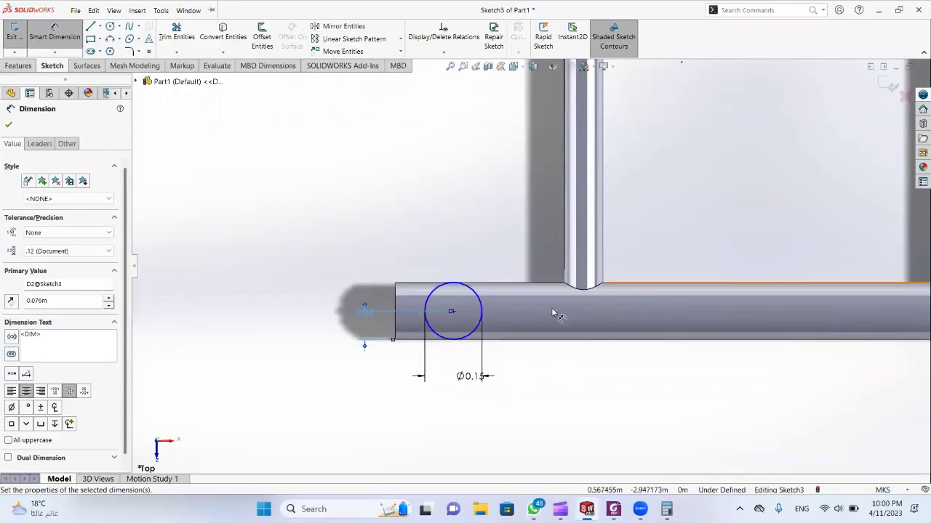
{"action": "left_click", "coordinate": [394, 317]}
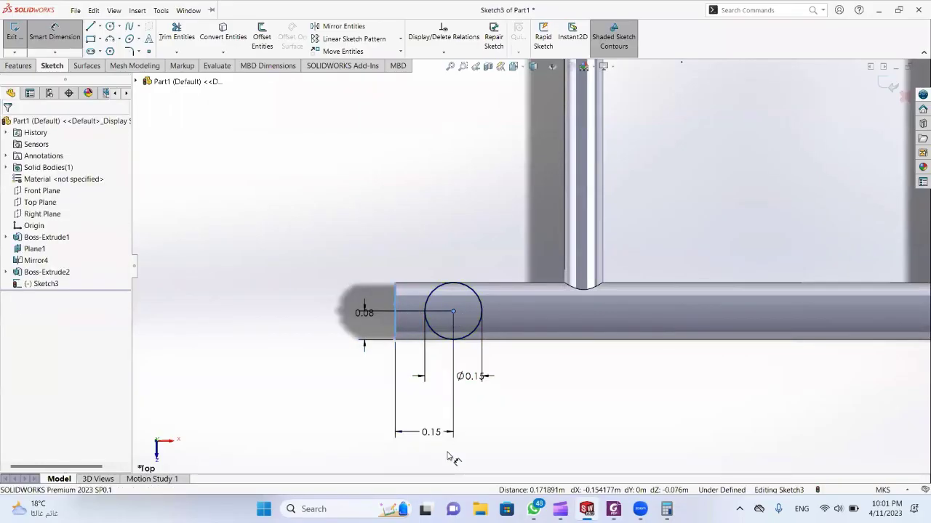
{"action": "left_click", "coordinate": [444, 451]}
{"action": "type", "text": "0.25"}
{"action": "key", "text": "Return"}
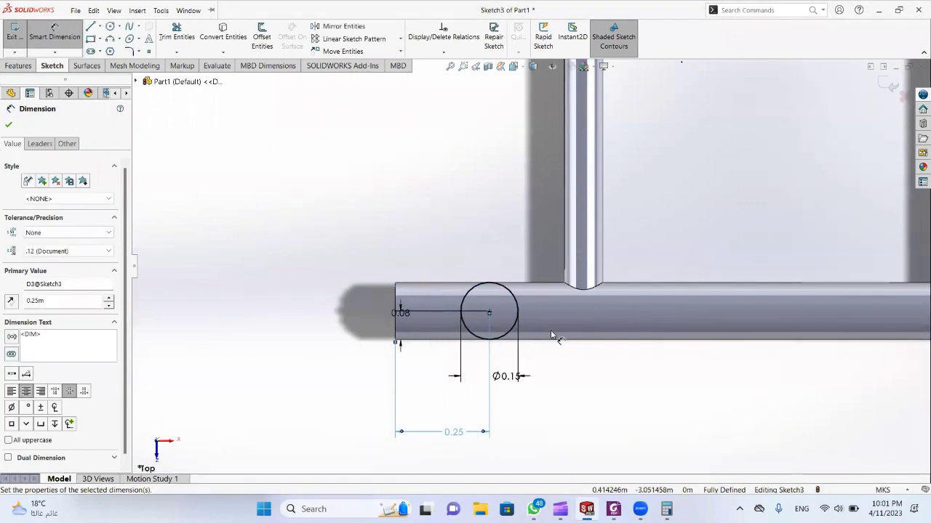
{"action": "middle_click_drag", "start_coordinate": [554, 336], "coordinate": [501, 225]}
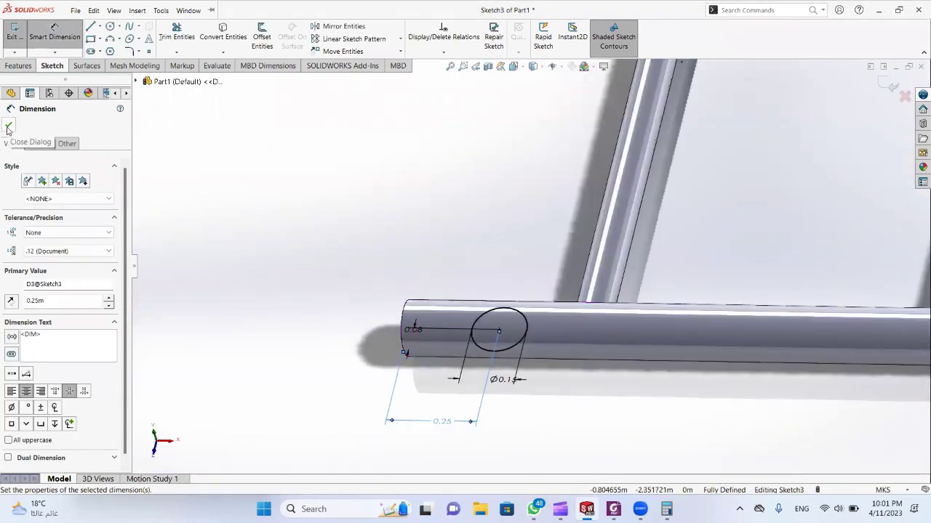
{"action": "left_click", "coordinate": [8, 127]}
- Sketch a second circle of 0.076 m radius, centred on the original header's axis near the end opposite the origin
{"action": "left_click", "coordinate": [40, 284]}
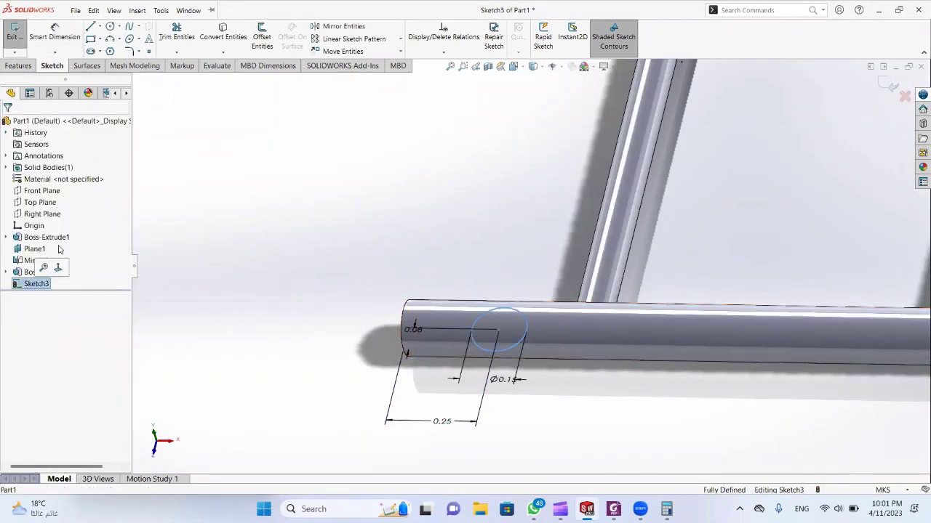
{"action": "left_click", "coordinate": [51, 266]}
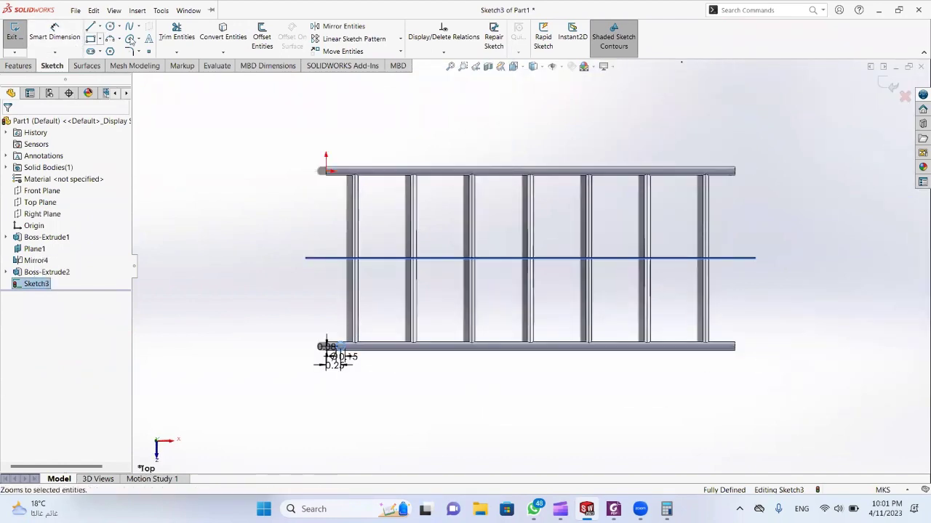
{"action": "key", "text": "c"}
{"action": "scroll", "coordinate": [727, 179], "scroll_direction": "down", "scroll_amount": 10}
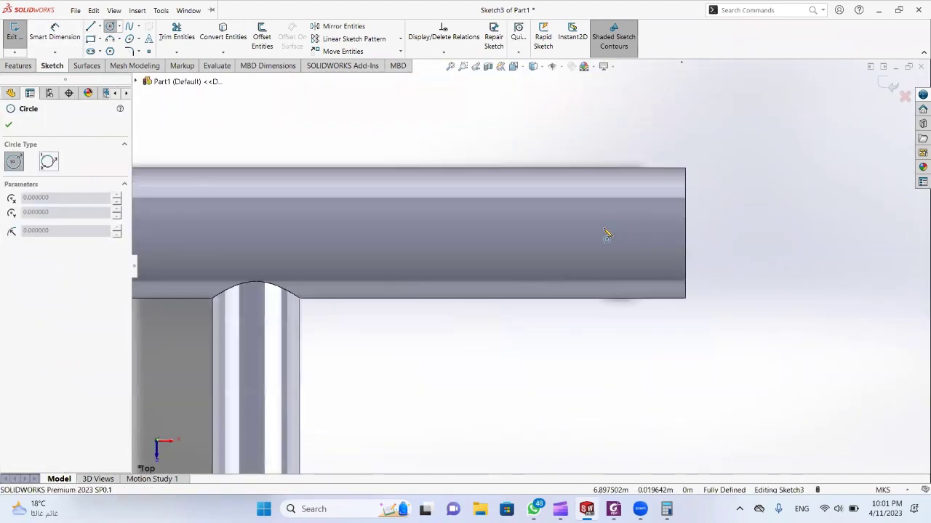
{"action": "left_click", "coordinate": [611, 233]}
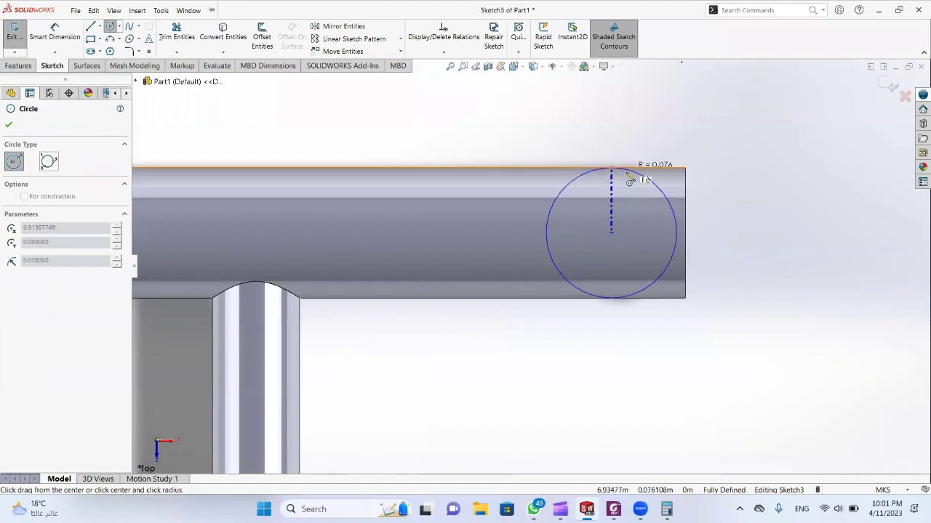
{"action": "left_click", "coordinate": [630, 172]}
- Dimension the second circle's diameter as 0.152 m
{"action": "key", "text": "d"}
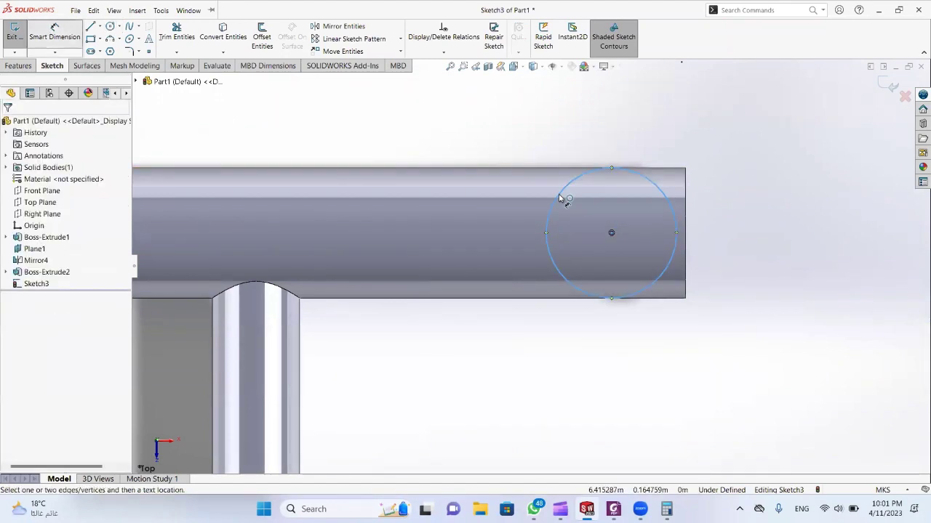
{"action": "left_click", "coordinate": [554, 202]}
{"action": "left_click", "coordinate": [555, 162]}
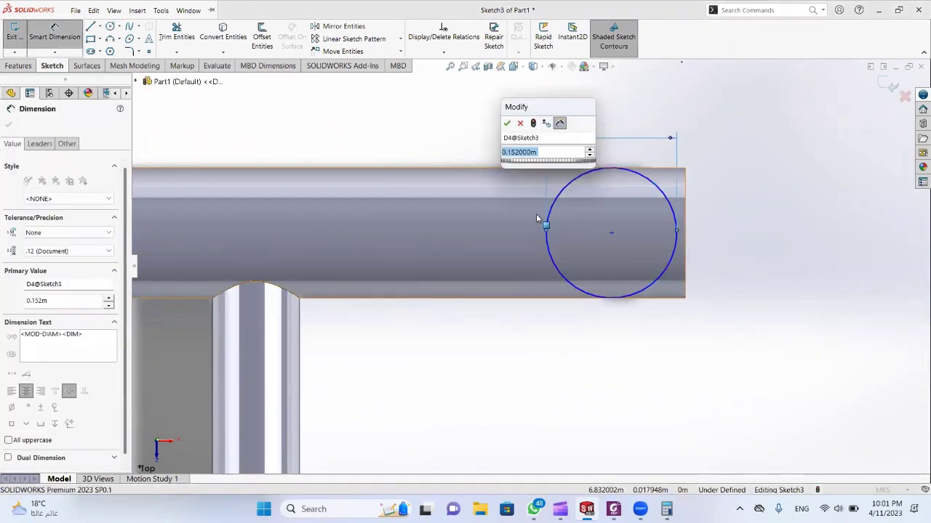
{"action": "left_click", "coordinate": [509, 125]}
- Dimension the second circle's centre 0.25 m from the original header's far end
{"action": "left_click", "coordinate": [611, 234]}
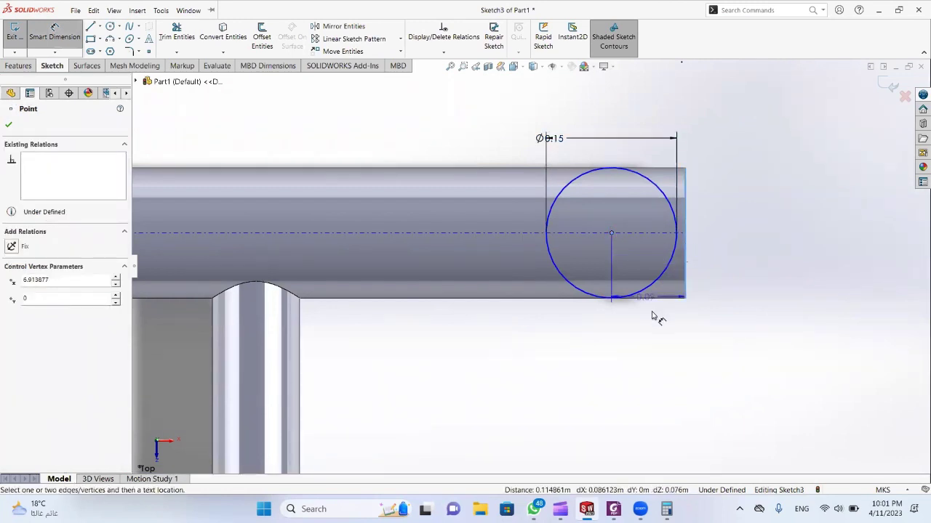
{"action": "left_click", "coordinate": [652, 316]}
{"action": "type", "text": "0.25"}
{"action": "key", "text": "Return"}
{"action": "scroll", "coordinate": [538, 269], "scroll_direction": "up", "scroll_amount": 3}
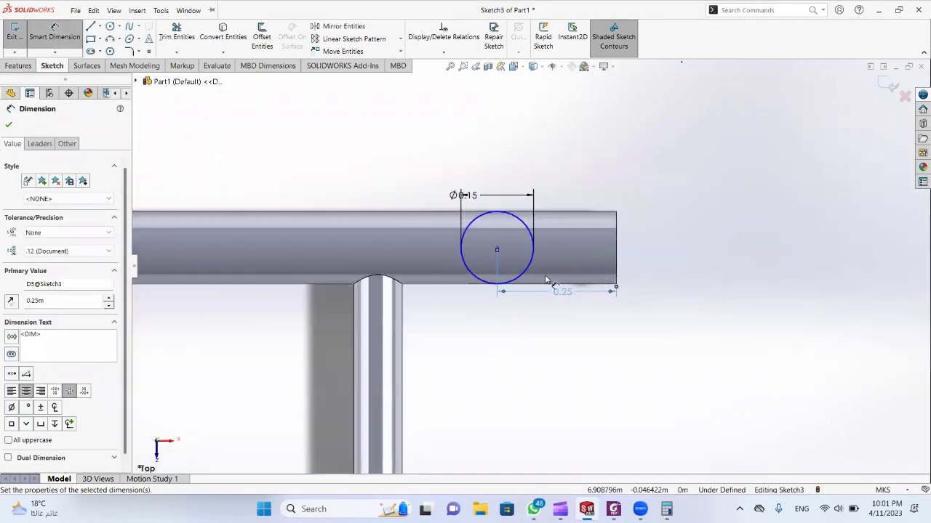
{"action": "scroll", "coordinate": [546, 280], "scroll_direction": "up", "scroll_amount": 6}
{"action": "key", "text": "Escape"}
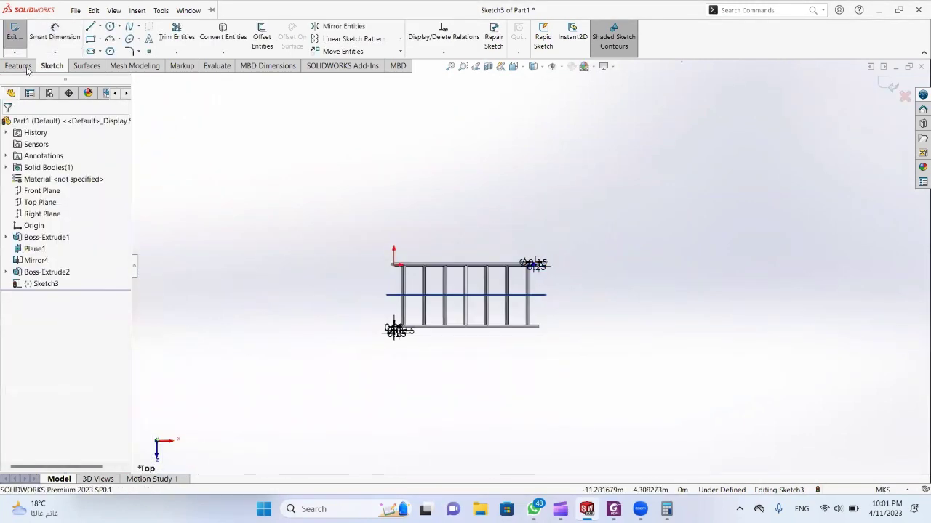
- Extrude both circles 3 m blind upward with Merge result on, as the vertical inlet and outlet pipes
{"action": "left_click", "coordinate": [23, 67]}
{"action": "left_click", "coordinate": [20, 36]}
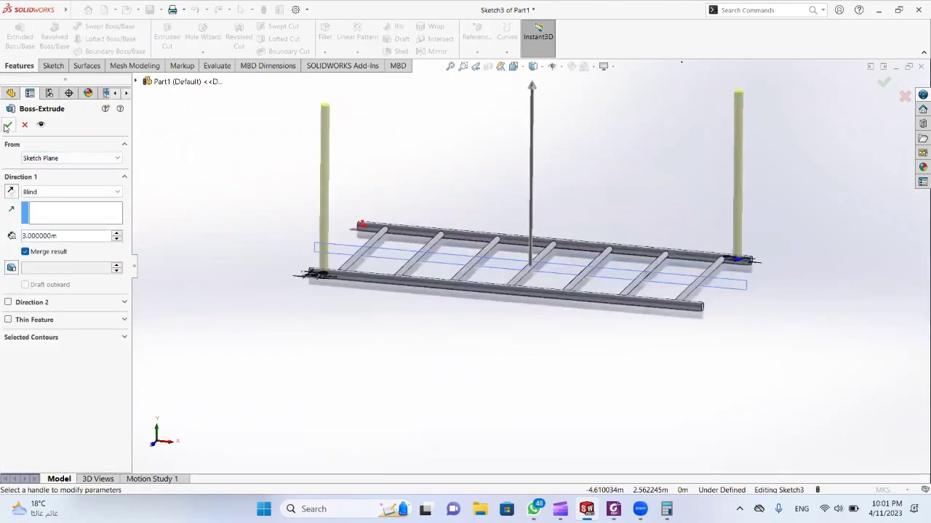
{"action": "middle_click_drag", "start_coordinate": [338, 215], "coordinate": [494, 233]}
- Examine up close how the vertical pipe on the mirrored header intersects the header
{"action": "scroll", "coordinate": [342, 243], "scroll_direction": "down", "scroll_amount": 8}
{"action": "scroll", "coordinate": [540, 275], "scroll_direction": "up", "scroll_amount": 8}
{"action": "scroll", "coordinate": [492, 201], "scroll_direction": "down", "scroll_amount": 10}
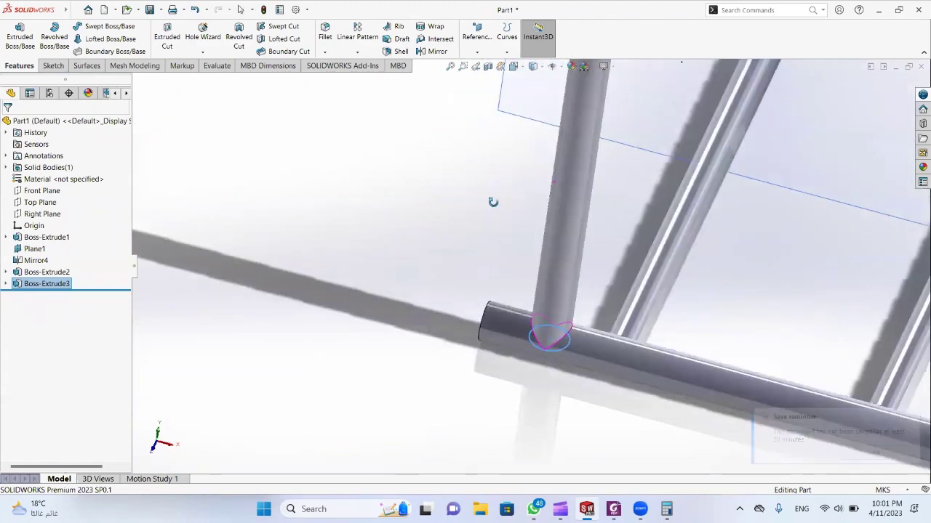
{"action": "scroll", "coordinate": [535, 335], "scroll_direction": "down", "scroll_amount": 10}
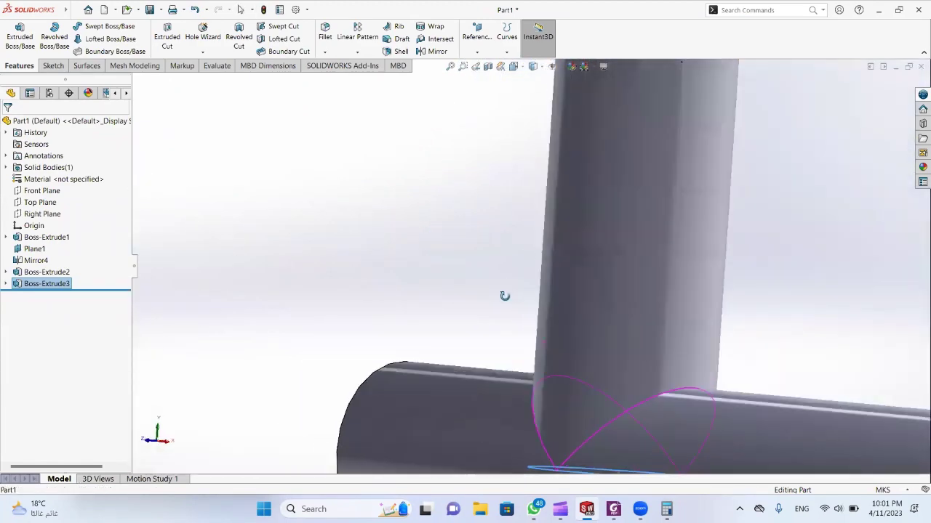
{"action": "middle_click_drag", "start_coordinate": [524, 351], "coordinate": [548, 368]}
{"action": "scroll", "coordinate": [554, 372], "scroll_direction": "up", "scroll_amount": 6}
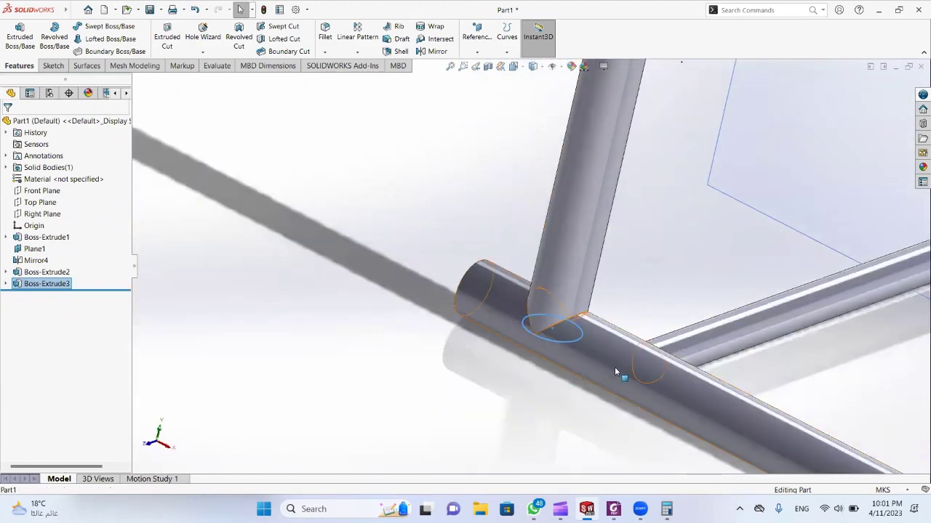
{"action": "scroll", "coordinate": [620, 364], "scroll_direction": "down", "scroll_amount": 4}
{"action": "scroll", "coordinate": [486, 242], "scroll_direction": "down", "scroll_amount": 5}
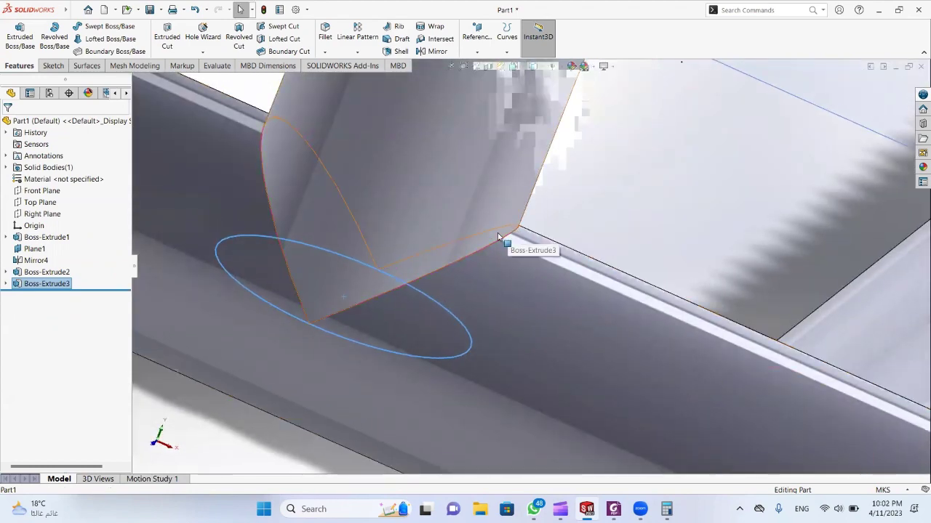
{"action": "scroll", "coordinate": [433, 282], "scroll_direction": "up", "scroll_amount": 5}
{"action": "scroll", "coordinate": [497, 258], "scroll_direction": "up", "scroll_amount": 4}
{"action": "middle_click_drag", "start_coordinate": [499, 258], "coordinate": [521, 240]}
- Set up a constant-size fillet of 0.09 m radius on the two curved edges where the vertical pipe meets the mirrored header
{"action": "scroll", "coordinate": [535, 279], "scroll_direction": "down", "scroll_amount": 5}
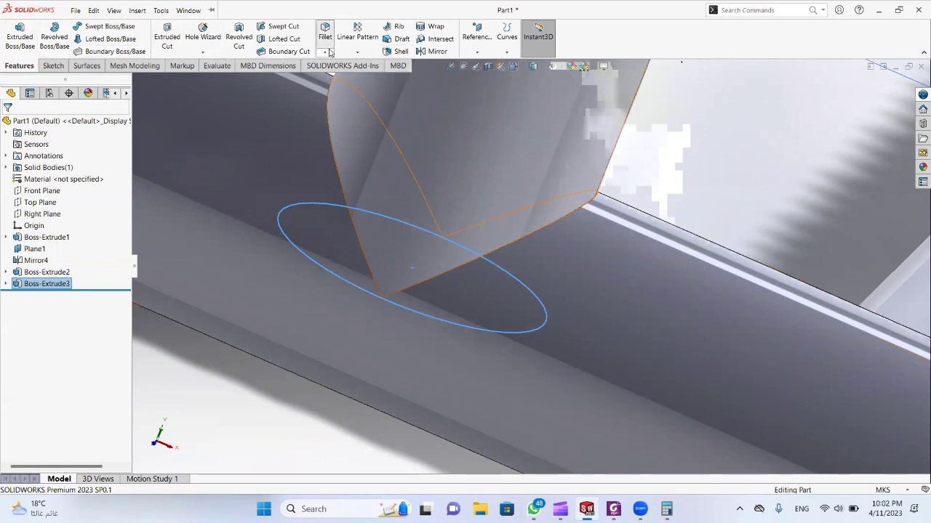
{"action": "left_click", "coordinate": [493, 252]}
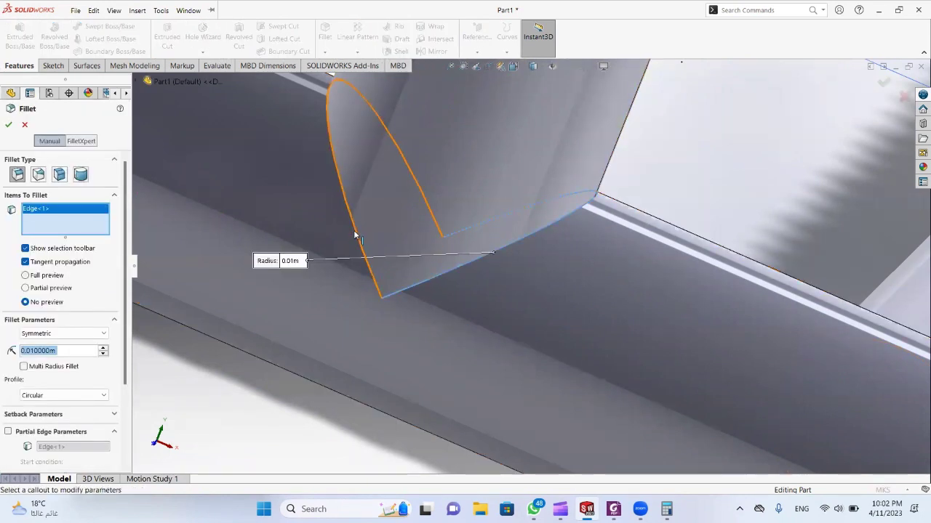
{"action": "left_click", "coordinate": [355, 232]}
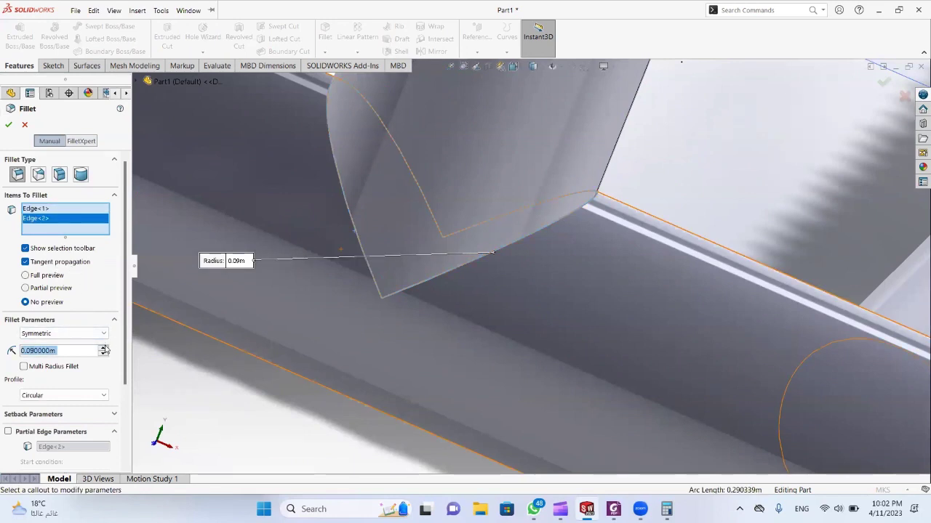
- Try a face fillet of 0.09 m radius with full preview between the mirrored header's face and the vertical pipe's face
{"action": "left_click", "coordinate": [39, 175]}
{"action": "left_click", "coordinate": [60, 176]}
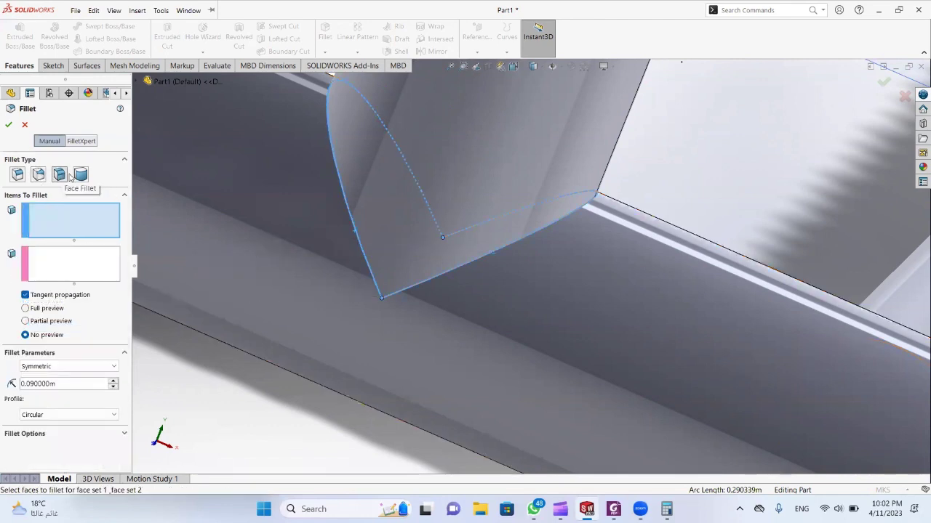
{"action": "left_click", "coordinate": [315, 240]}
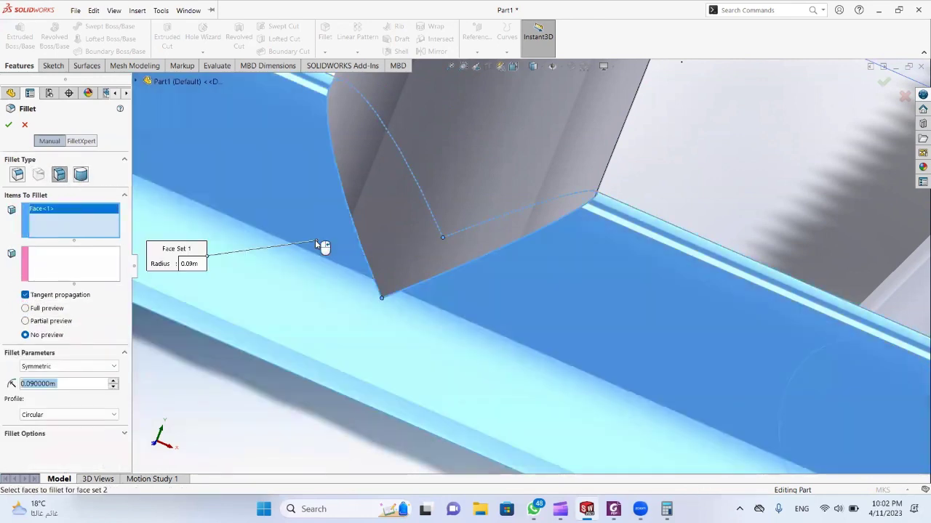
{"action": "left_click", "coordinate": [91, 264]}
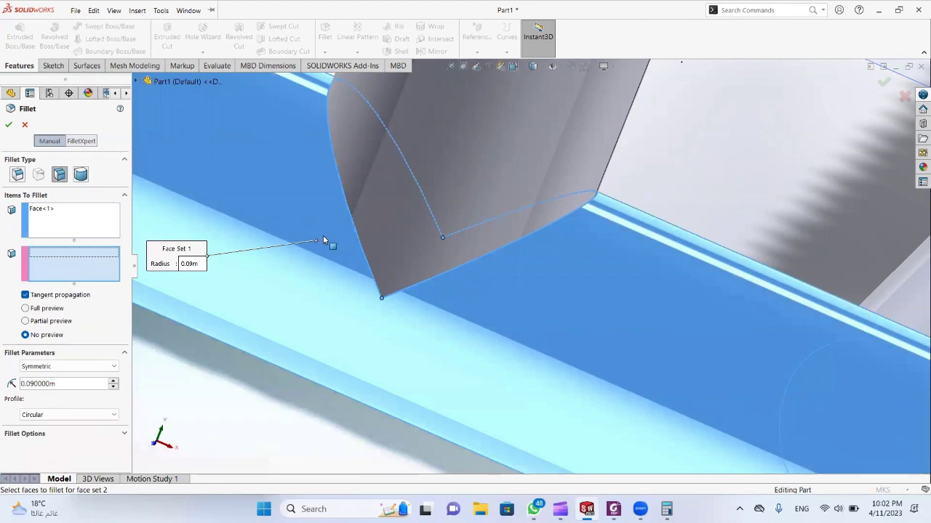
{"action": "left_click", "coordinate": [379, 233]}
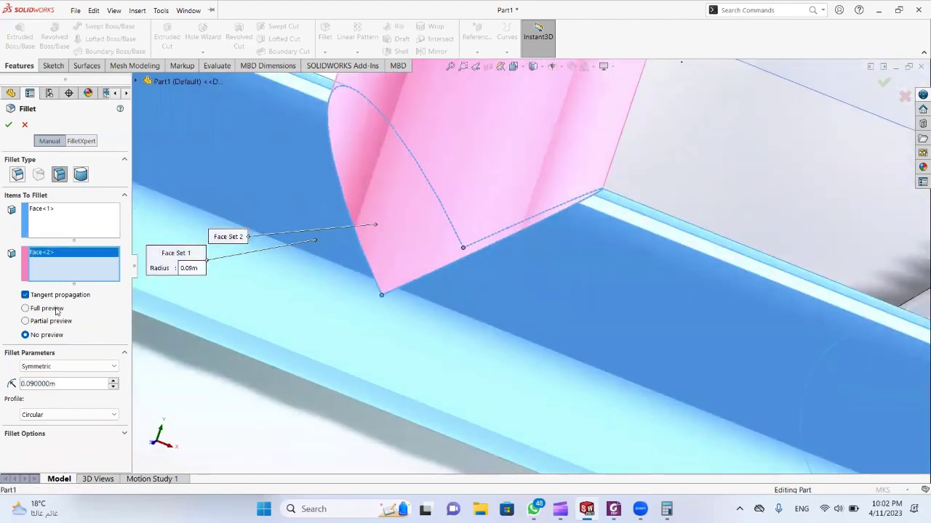
{"action": "left_click", "coordinate": [56, 310]}
{"action": "scroll", "coordinate": [326, 249], "scroll_direction": "up", "scroll_amount": 4}
{"action": "mouse_move", "coordinate": [327, 250]}
{"action": "middle_mouse_down"}
{"action": "mouse_move", "coordinate": [304, 228]}
{"action": "mouse_move", "coordinate": [331, 260]}
{"action": "middle_mouse_up"}
- Return to a constant-size fillet, clear its items, and reselect the two curved edges where the vertical pipe meets the mirrored header
{"action": "left_click", "coordinate": [19, 176]}
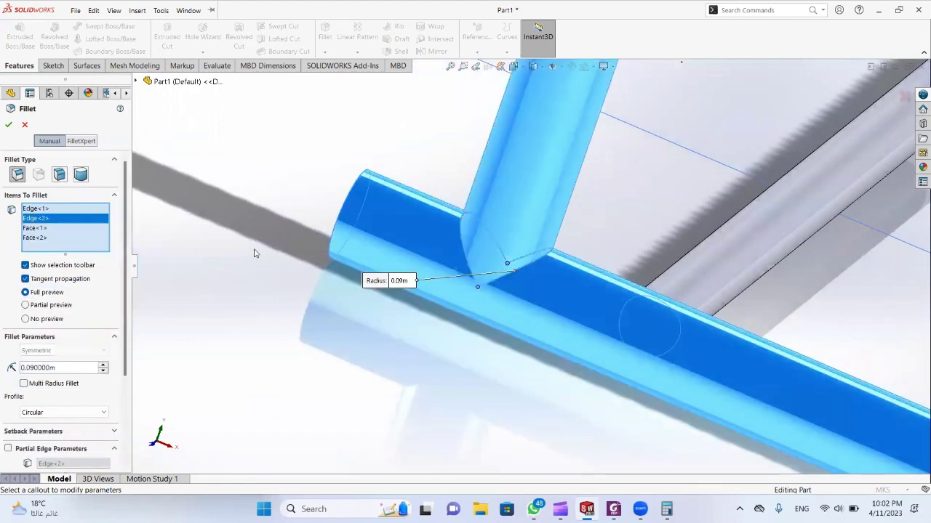
{"action": "right_click", "coordinate": [62, 227]}
{"action": "left_click", "coordinate": [95, 229]}
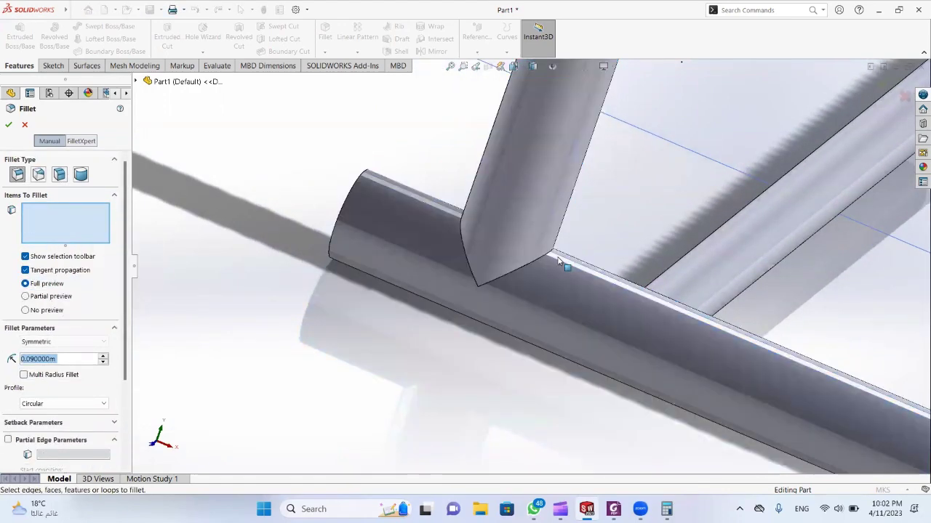
{"action": "left_click", "coordinate": [484, 273]}
{"action": "left_click", "coordinate": [506, 275]}
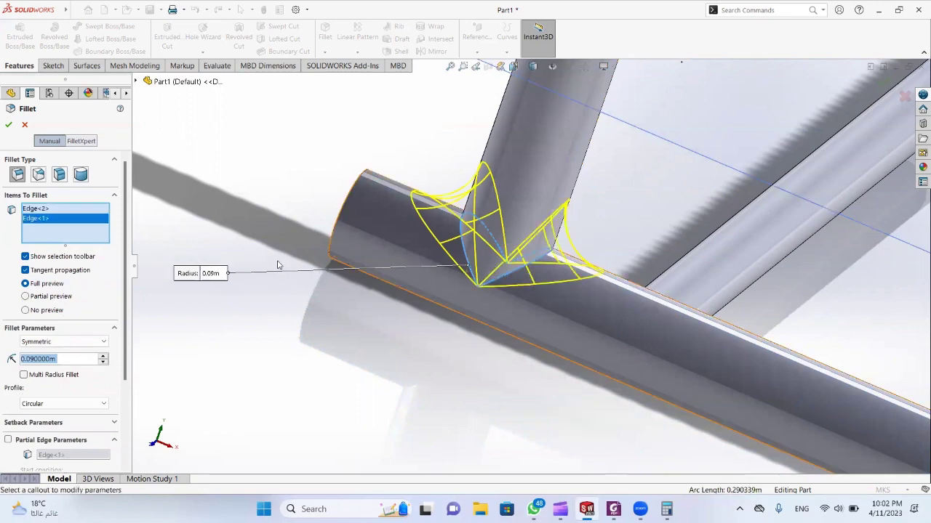
- Reduce the fillet radius to 0.02 m and apply the fillet to the vertical pipe joint
{"action": "left_click", "coordinate": [102, 362]}
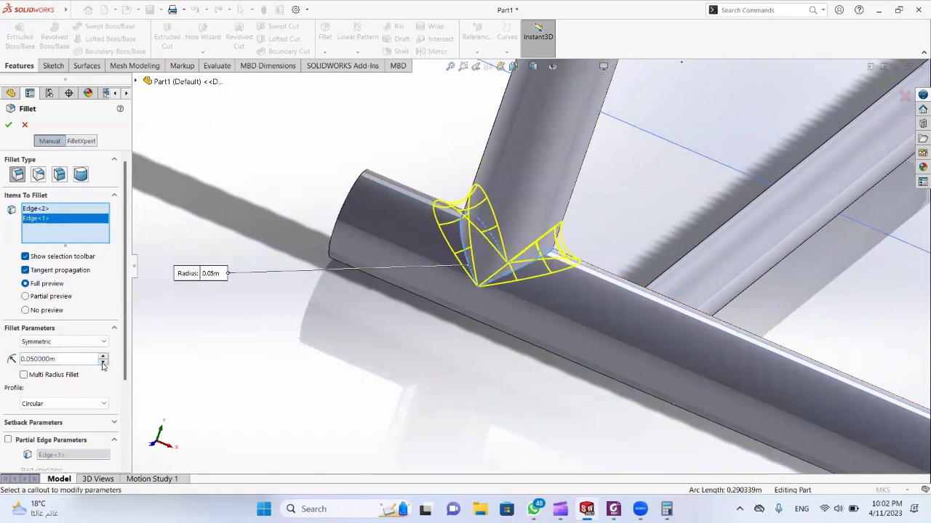
{"action": "left_click", "coordinate": [103, 362]}
{"action": "left_click", "coordinate": [103, 362]}
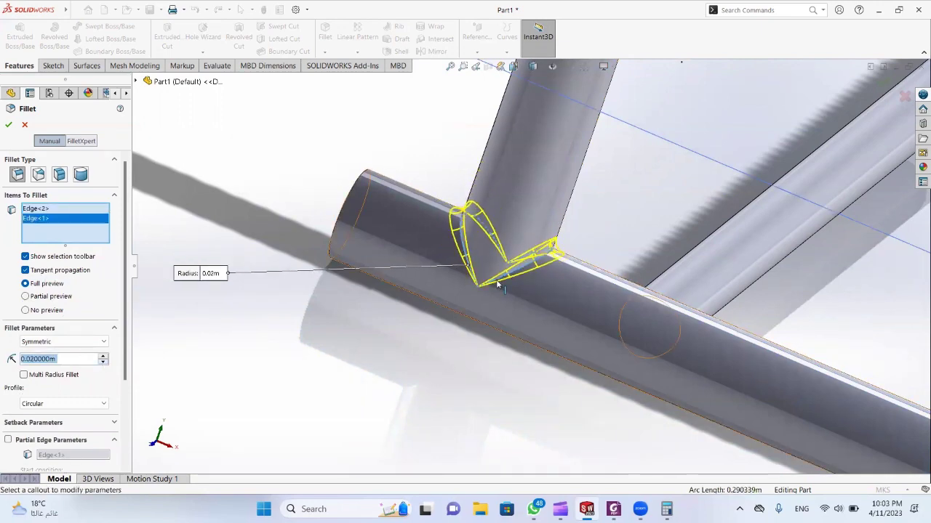
{"action": "middle_click_drag", "start_coordinate": [498, 285], "coordinate": [458, 231]}
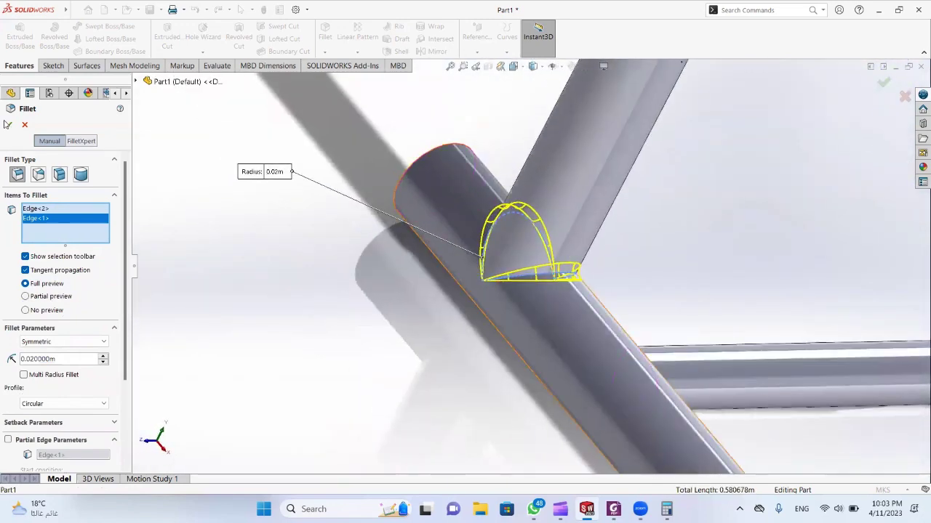
{"action": "key", "text": "Return"}
{"action": "middle_click_drag", "start_coordinate": [652, 247], "coordinate": [603, 275]}
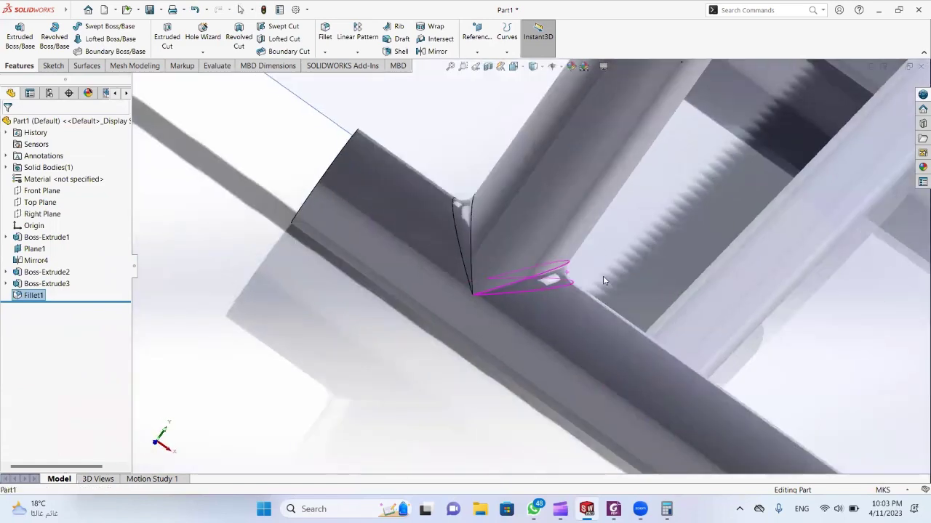
- Edit the vertical pipe joint's fillet and set its radius to 0.01 m
{"action": "right_click", "coordinate": [32, 298]}
{"action": "left_click", "coordinate": [35, 266]}
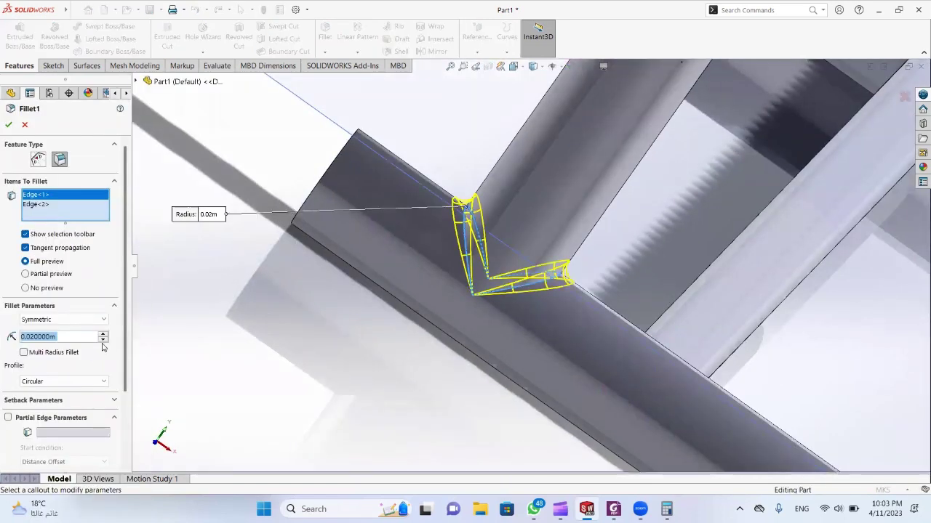
{"action": "left_click", "coordinate": [103, 334]}
{"action": "left_click", "coordinate": [102, 341]}
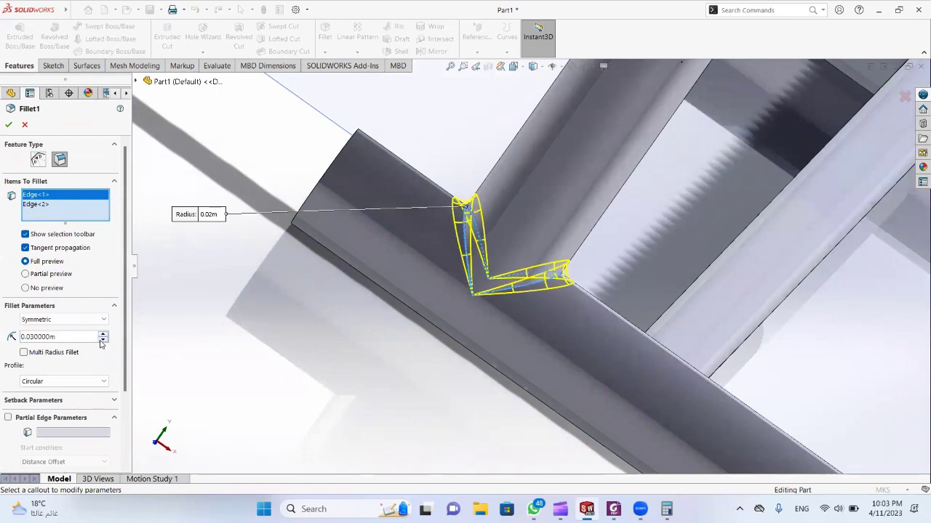
{"action": "left_click", "coordinate": [103, 340]}
{"action": "middle_click_drag", "start_coordinate": [350, 347], "coordinate": [304, 343]}
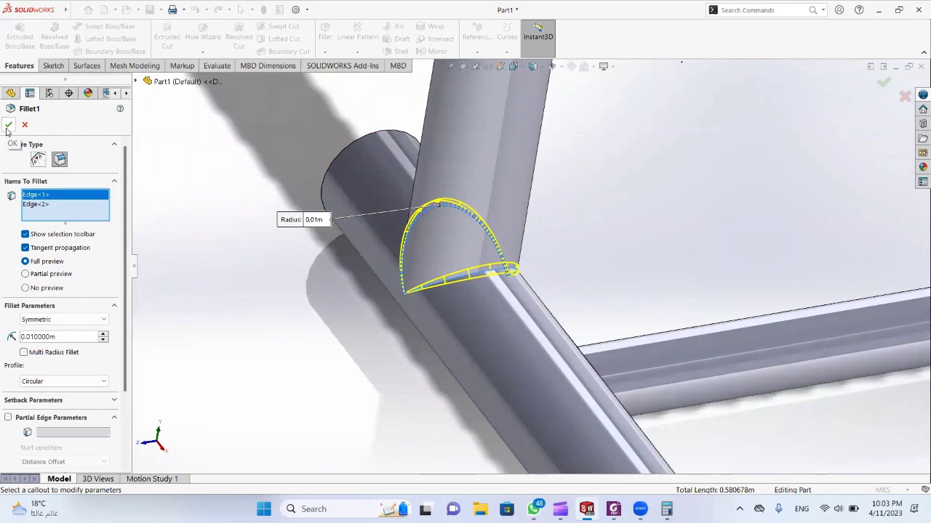
- Add the joint edge between the original header and the first cross pipe, nearest the filleted vertical pipe, to the fillet
{"action": "scroll", "coordinate": [294, 163], "scroll_direction": "up", "scroll_amount": 4}
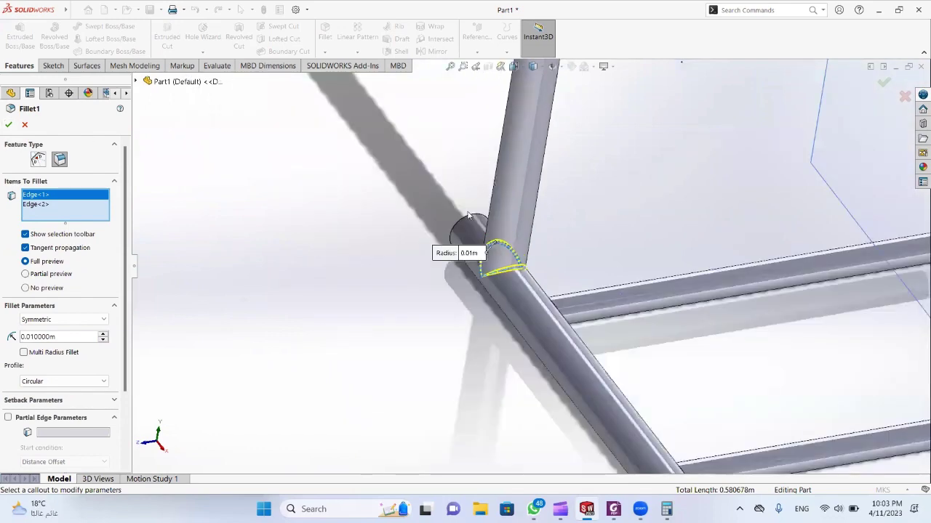
{"action": "key", "text": "z"}
{"action": "scroll", "coordinate": [799, 251], "scroll_direction": "down", "scroll_amount": 6}
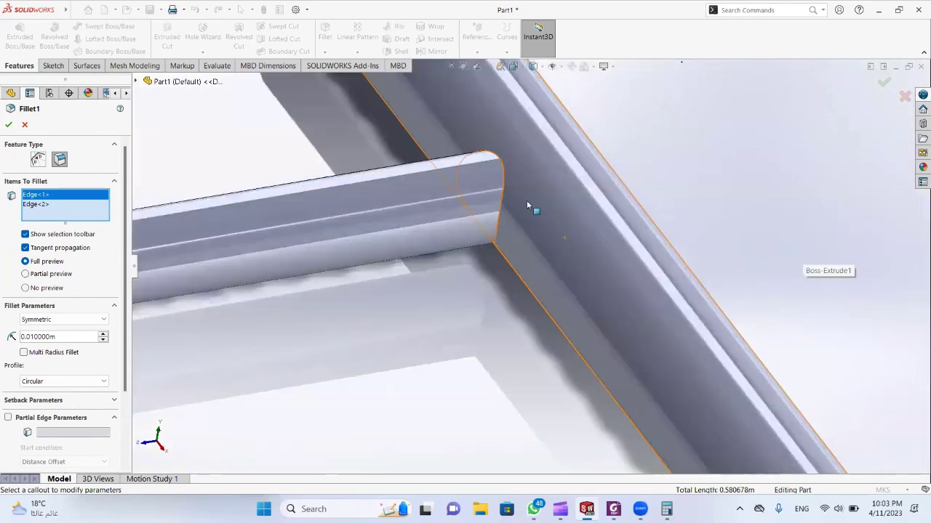
{"action": "left_click", "coordinate": [502, 204]}
{"action": "middle_click_drag", "start_coordinate": [542, 234], "coordinate": [343, 175]}
- Add the joint edges of the first and second cross pipes on the mirrored header to the fillet
{"action": "scroll", "coordinate": [426, 204], "scroll_direction": "up", "scroll_amount": 2}
{"action": "scroll", "coordinate": [343, 174], "scroll_direction": "up", "scroll_amount": 3}
{"action": "scroll", "coordinate": [254, 115], "scroll_direction": "down", "scroll_amount": 6}
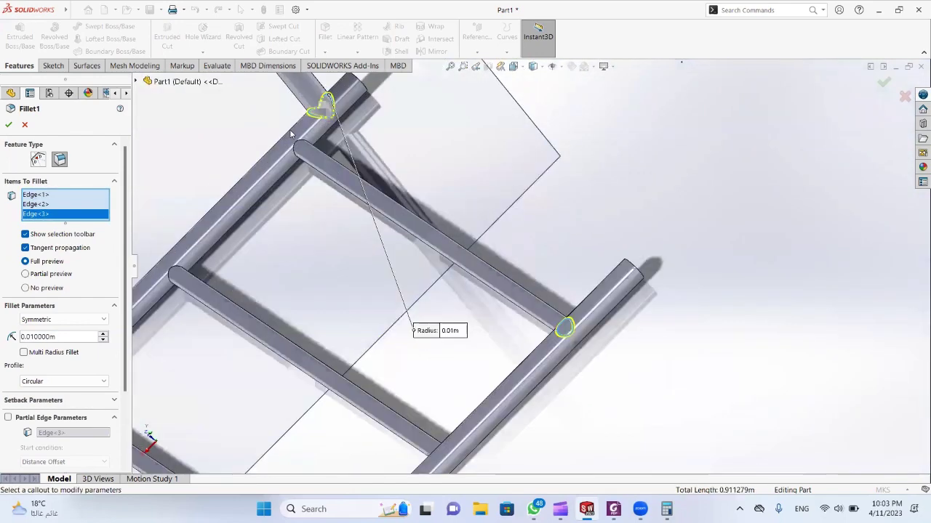
{"action": "left_click", "coordinate": [365, 191]}
{"action": "scroll", "coordinate": [363, 242], "scroll_direction": "up", "scroll_amount": 3}
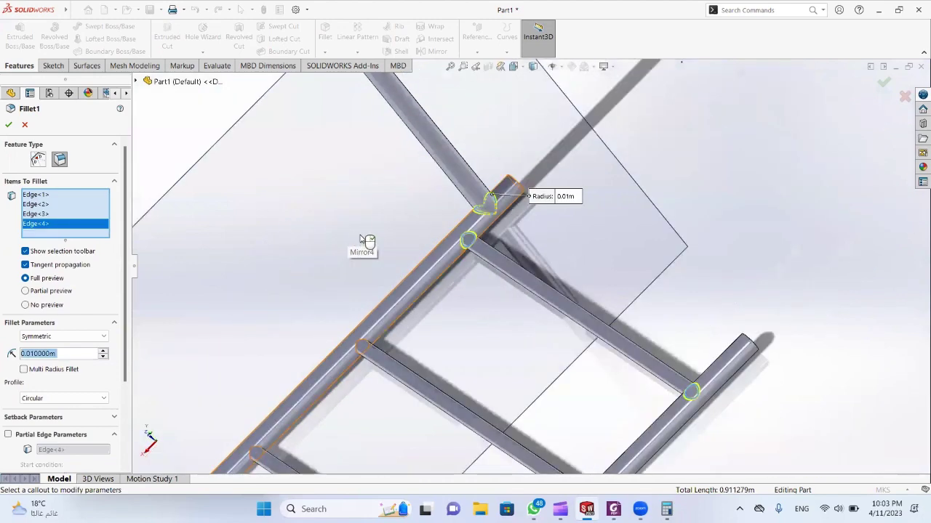
{"action": "scroll", "coordinate": [361, 345], "scroll_direction": "down", "scroll_amount": 4}
{"action": "left_click", "coordinate": [385, 339]}
{"action": "scroll", "coordinate": [484, 339], "scroll_direction": "up", "scroll_amount": 3}
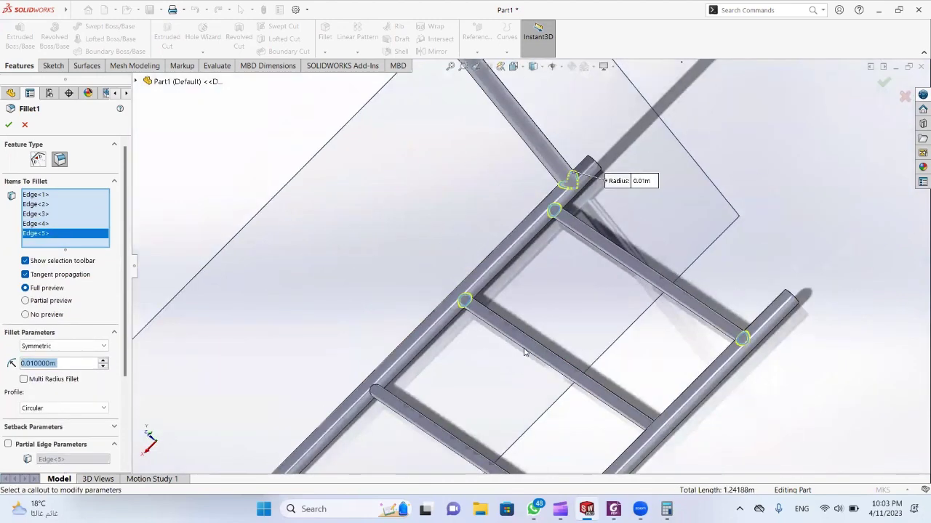
- Add the joint edges of the second and third cross pipes on the original header to the fillet
{"action": "middle_click_drag", "start_coordinate": [523, 354], "coordinate": [611, 335]}
{"action": "scroll", "coordinate": [591, 287], "scroll_direction": "down", "scroll_amount": 5}
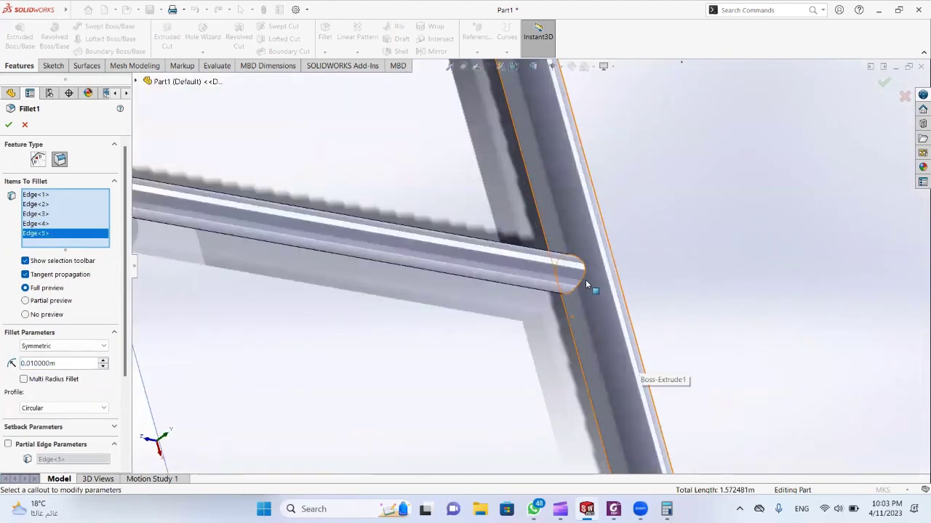
{"action": "left_click", "coordinate": [583, 273]}
{"action": "scroll", "coordinate": [582, 275], "scroll_direction": "up", "scroll_amount": 3}
{"action": "scroll", "coordinate": [532, 276], "scroll_direction": "down", "scroll_amount": 4}
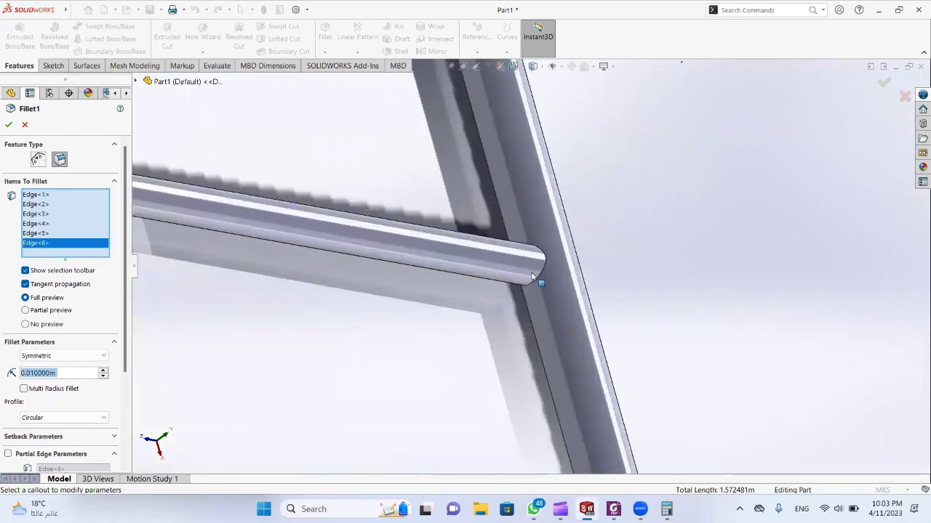
{"action": "left_click", "coordinate": [524, 288]}
{"action": "scroll", "coordinate": [390, 301], "scroll_direction": "up", "scroll_amount": 4}
- Add the joint edges of the third and fourth cross pipes on the mirrored header to the fillet
{"action": "middle_click_drag", "start_coordinate": [363, 245], "coordinate": [370, 235]}
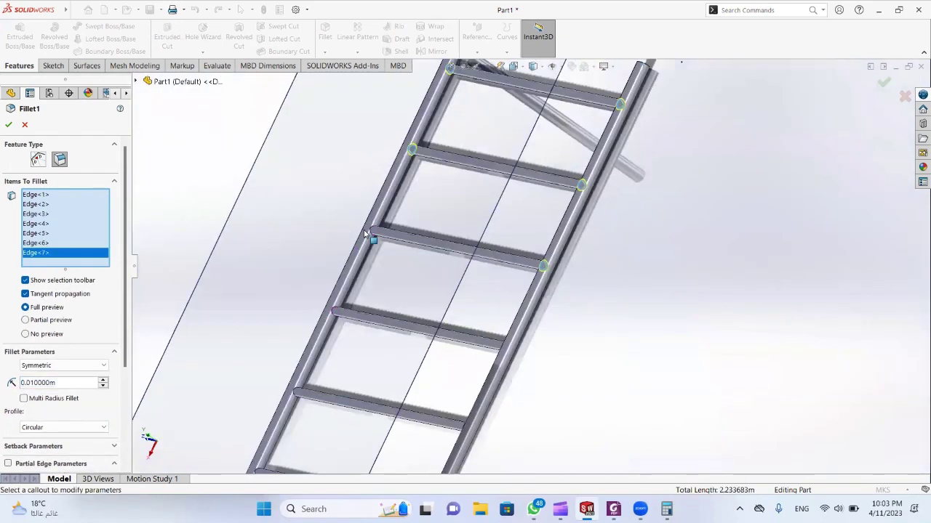
{"action": "scroll", "coordinate": [504, 255], "scroll_direction": "down", "scroll_amount": 5}
{"action": "scroll", "coordinate": [509, 284], "scroll_direction": "up", "scroll_amount": 4}
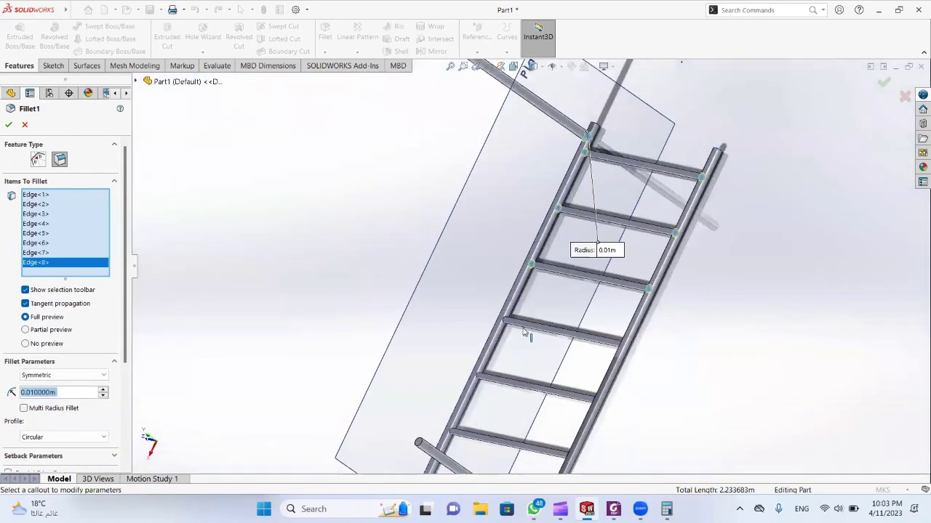
{"action": "scroll", "coordinate": [518, 284], "scroll_direction": "down", "scroll_amount": 5}
{"action": "left_click", "coordinate": [518, 285]}
{"action": "scroll", "coordinate": [518, 284], "scroll_direction": "up", "scroll_amount": 5}
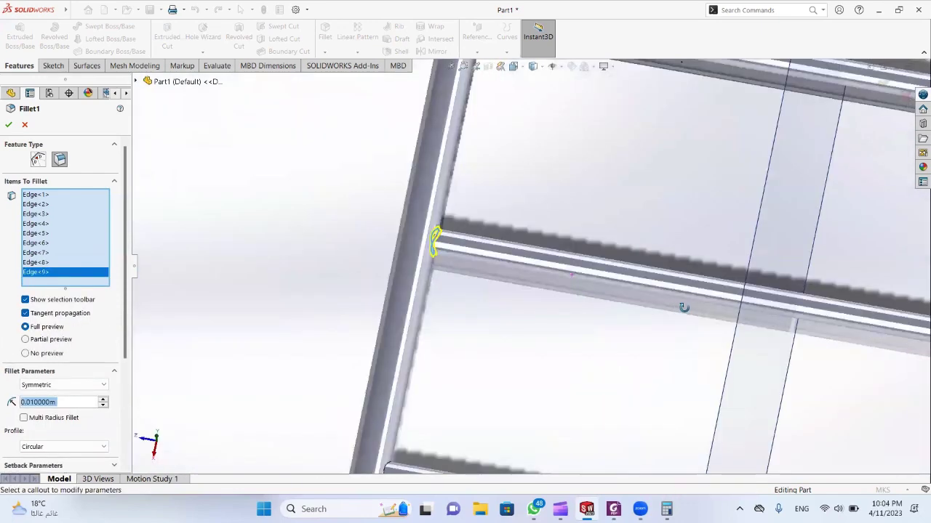
- Add the joint edges of the fourth and fifth cross pipes on the original header to the fillet
{"action": "scroll", "coordinate": [751, 328], "scroll_direction": "down", "scroll_amount": 5}
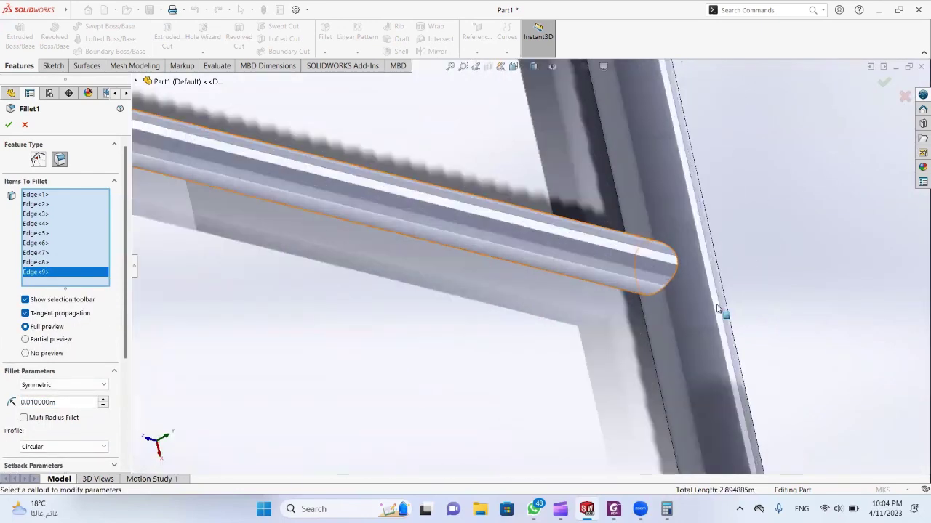
{"action": "left_click", "coordinate": [665, 290]}
{"action": "scroll", "coordinate": [625, 320], "scroll_direction": "up", "scroll_amount": 4}
{"action": "scroll", "coordinate": [573, 375], "scroll_direction": "down", "scroll_amount": 3}
{"action": "scroll", "coordinate": [573, 374], "scroll_direction": "down", "scroll_amount": 2}
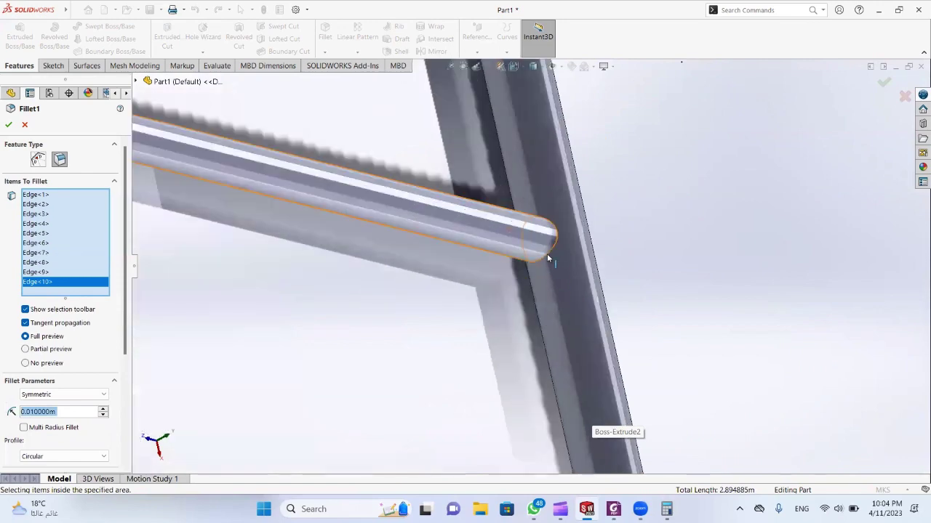
{"action": "left_click", "coordinate": [538, 254]}
{"action": "scroll", "coordinate": [406, 252], "scroll_direction": "up", "scroll_amount": 4}
{"action": "scroll", "coordinate": [406, 252], "scroll_direction": "up", "scroll_amount": 2}
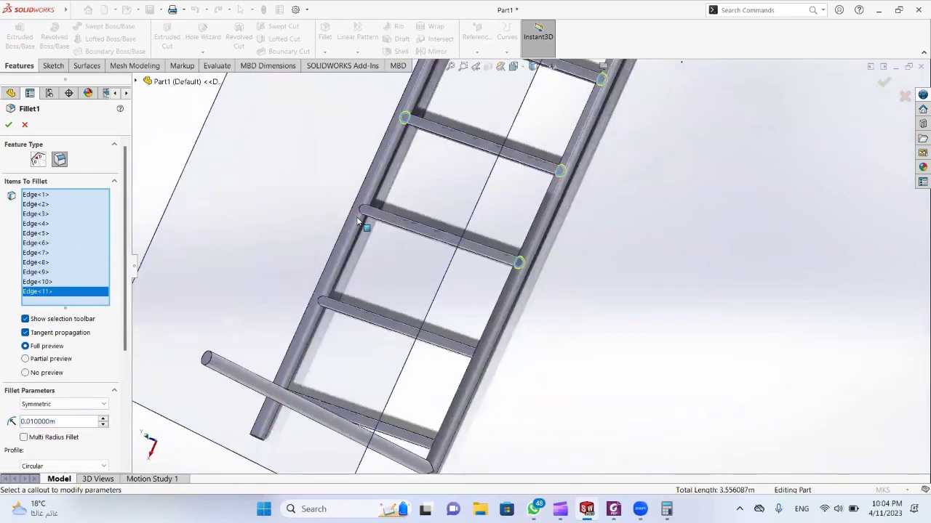
- Add the joint edges of the fifth and sixth cross pipes on the mirrored header to the fillet
{"action": "scroll", "coordinate": [419, 229], "scroll_direction": "down", "scroll_amount": 6}
{"action": "left_click", "coordinate": [429, 250]}
{"action": "scroll", "coordinate": [436, 255], "scroll_direction": "up", "scroll_amount": 4}
{"action": "scroll", "coordinate": [453, 266], "scroll_direction": "down", "scroll_amount": 6}
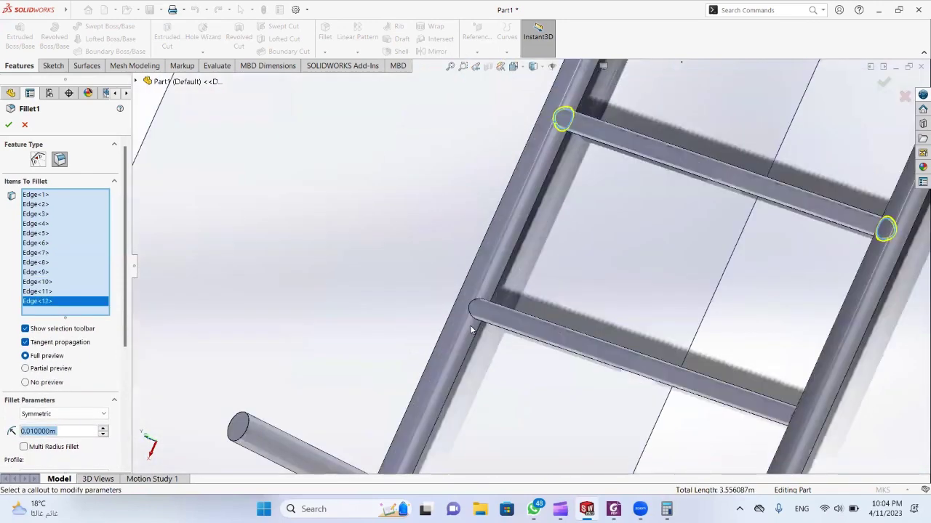
{"action": "left_click", "coordinate": [493, 290]}
{"action": "scroll", "coordinate": [524, 306], "scroll_direction": "up", "scroll_amount": 4}
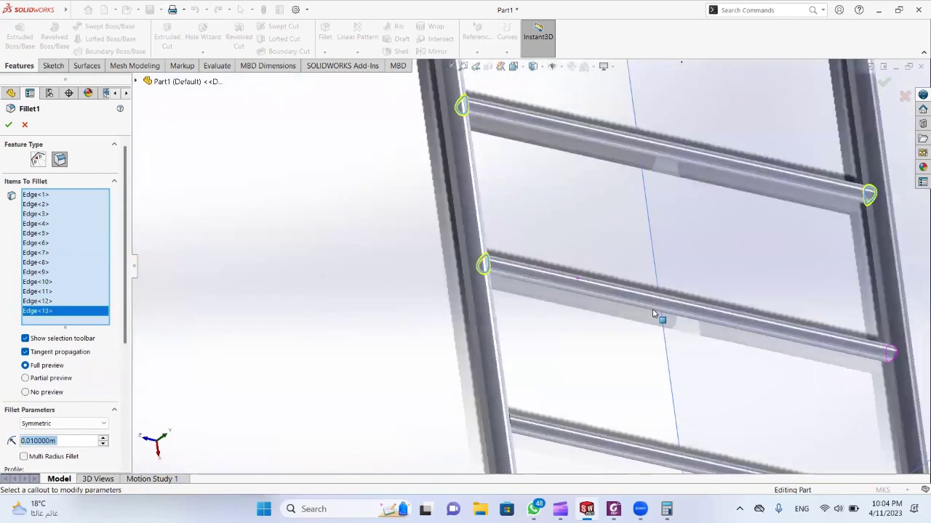
- Add the sixth cross pipe's joint edge on the original header and the seventh's on the mirrored header to the fillet
{"action": "scroll", "coordinate": [818, 341], "scroll_direction": "down", "scroll_amount": 2}
{"action": "left_click", "coordinate": [859, 353]}
{"action": "scroll", "coordinate": [851, 364], "scroll_direction": "up", "scroll_amount": 4}
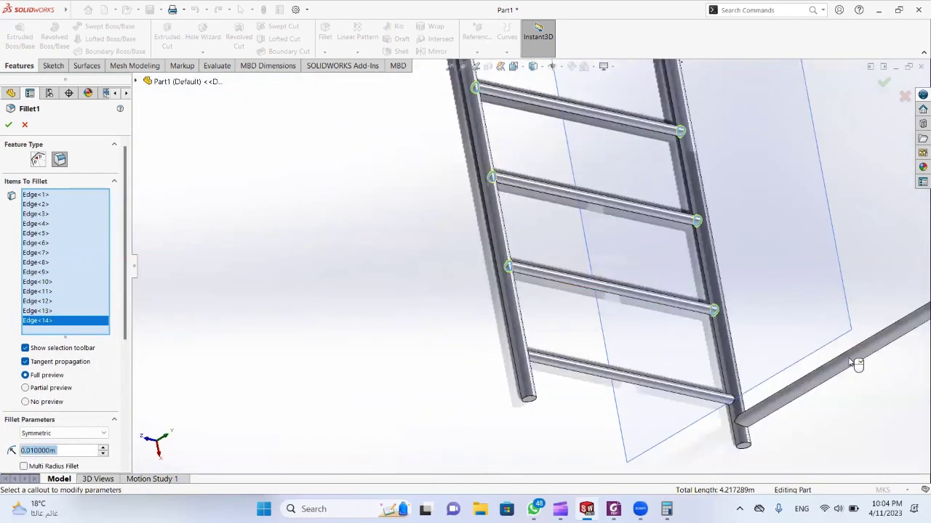
{"action": "scroll", "coordinate": [565, 289], "scroll_direction": "down", "scroll_amount": 2}
{"action": "middle_click_drag", "start_coordinate": [566, 289], "coordinate": [392, 283]}
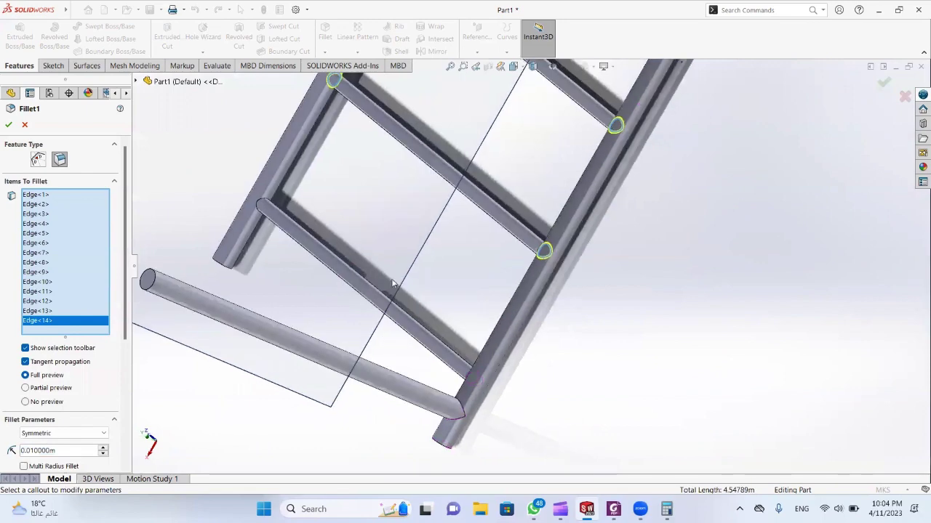
{"action": "left_click", "coordinate": [261, 213]}
{"action": "middle_click_drag", "start_coordinate": [261, 213], "coordinate": [522, 346]}
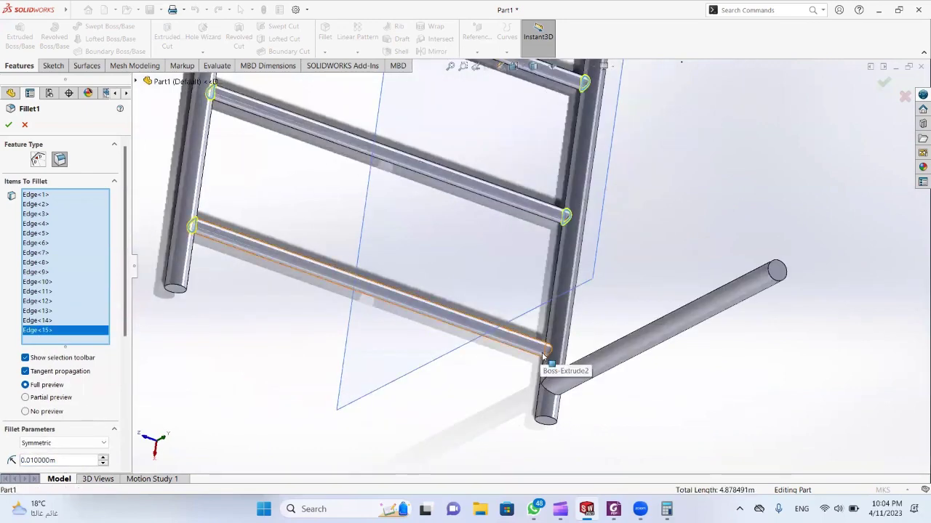
- Add the seventh cross pipe's and the vertical pipe's joint edges on the original header, and apply the 0.01 m fillet
{"action": "left_click", "coordinate": [548, 356]}
{"action": "left_click", "coordinate": [550, 384]}
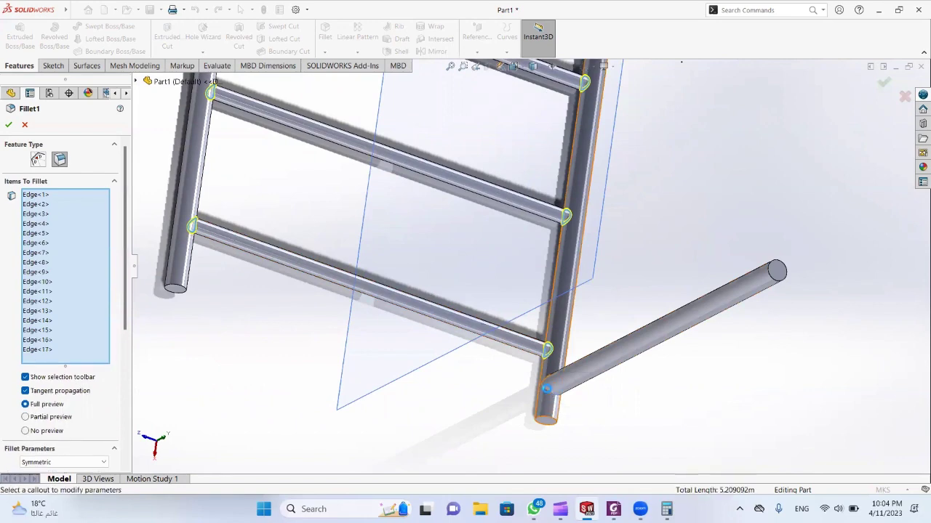
{"action": "mouse_move", "coordinate": [545, 380]}
{"action": "middle_mouse_down"}
{"action": "mouse_move", "coordinate": [495, 358]}
{"action": "mouse_move", "coordinate": [549, 381]}
{"action": "middle_mouse_up"}
{"action": "left_click", "coordinate": [560, 386]}
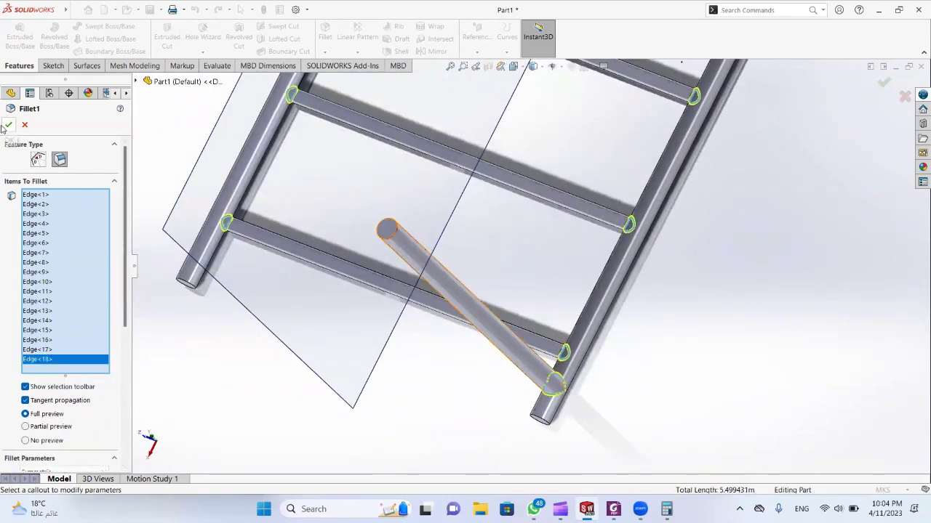
{"action": "scroll", "coordinate": [399, 267], "scroll_direction": "up", "scroll_amount": 2}
{"action": "middle_click_drag", "start_coordinate": [416, 259], "coordinate": [545, 318]}
{"action": "scroll", "coordinate": [553, 319], "scroll_direction": "down", "scroll_amount": 5}
{"action": "scroll", "coordinate": [553, 319], "scroll_direction": "down", "scroll_amount": 2}
{"action": "scroll", "coordinate": [628, 292], "scroll_direction": "down", "scroll_amount": 4}
{"action": "scroll", "coordinate": [629, 292], "scroll_direction": "up", "scroll_amount": 10}
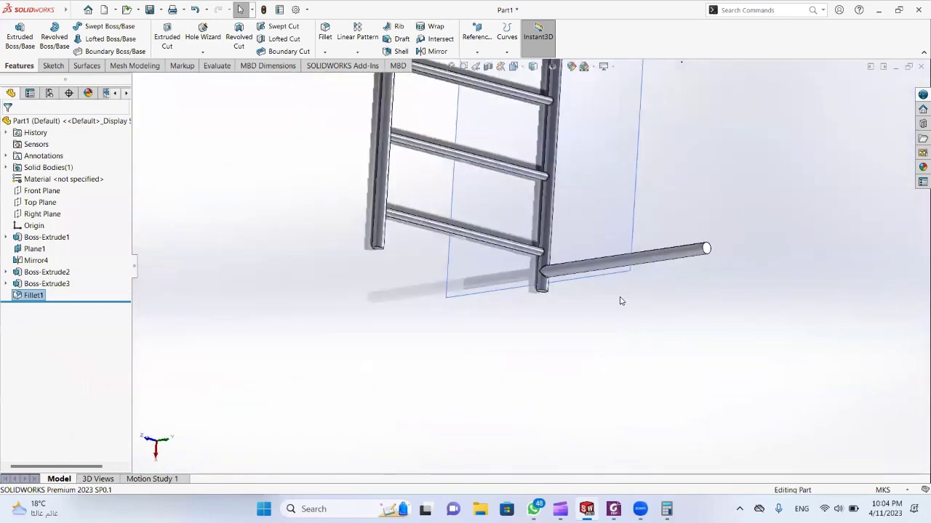
- Save the part as solid_part_new in the Algeria_new_project folder
{"action": "middle_click_drag", "start_coordinate": [619, 301], "coordinate": [503, 262]}
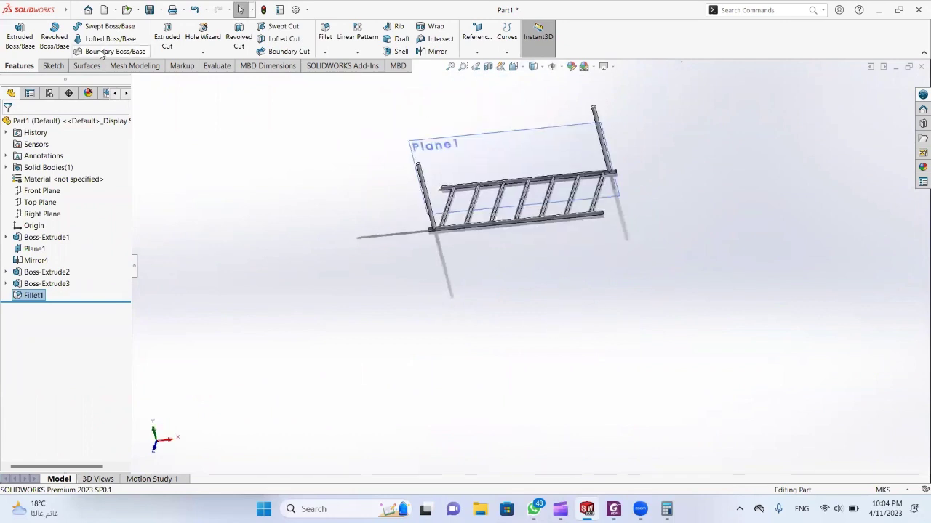
{"action": "key", "text": "ctrl+s"}
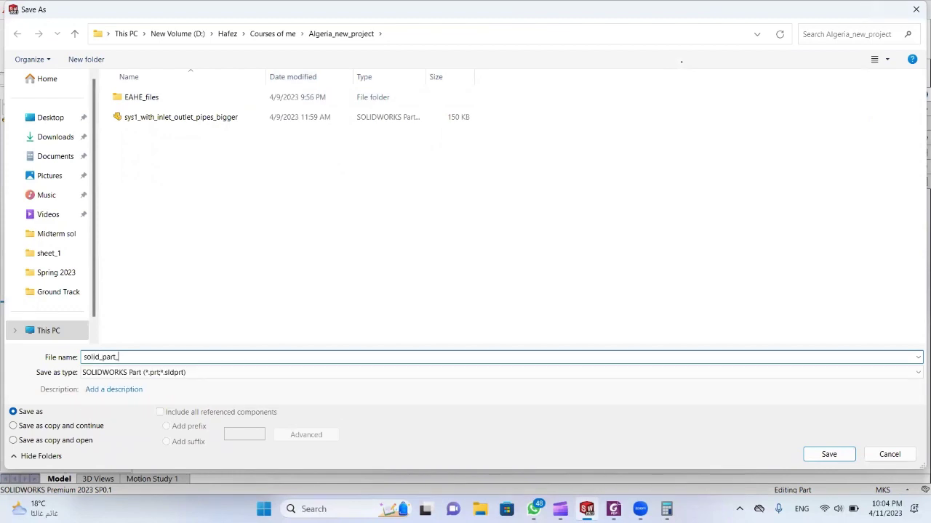
{"action": "type", "text": "solid_part_new"}
{"action": "key", "text": "Return"}
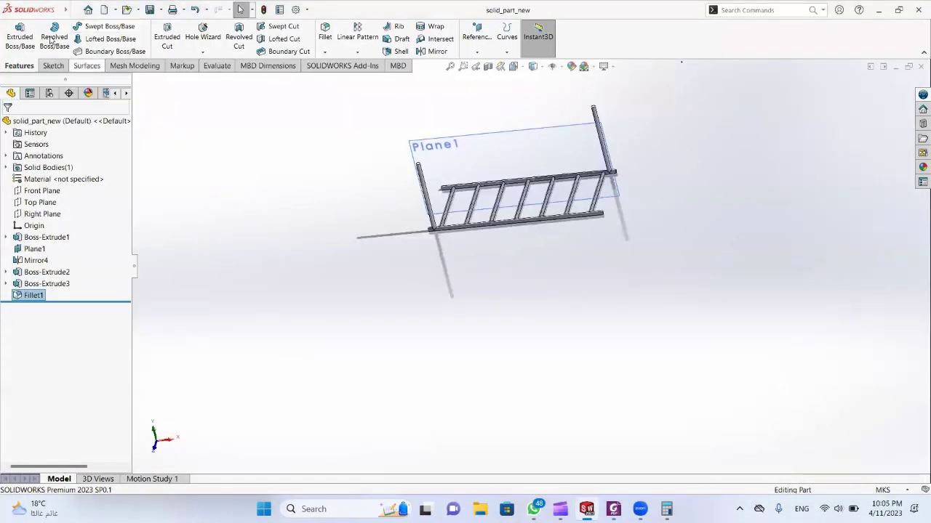
- Export solid_part_new as a STEP file to the same folder under the same name
{"action": "left_click", "coordinate": [72, 10]}
{"action": "left_click", "coordinate": [99, 136]}
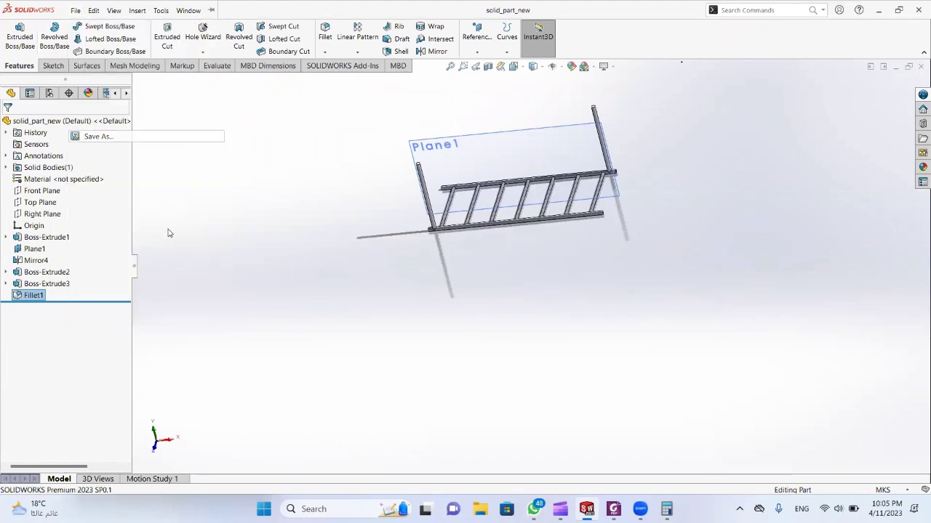
{"action": "left_click", "coordinate": [152, 372]}
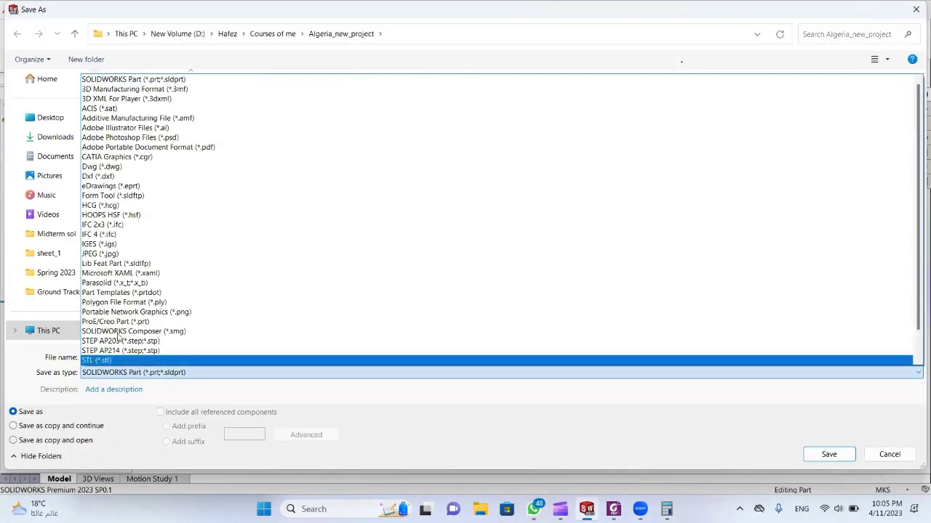
{"action": "left_click", "coordinate": [182, 348]}
{"action": "key", "text": "Return"}
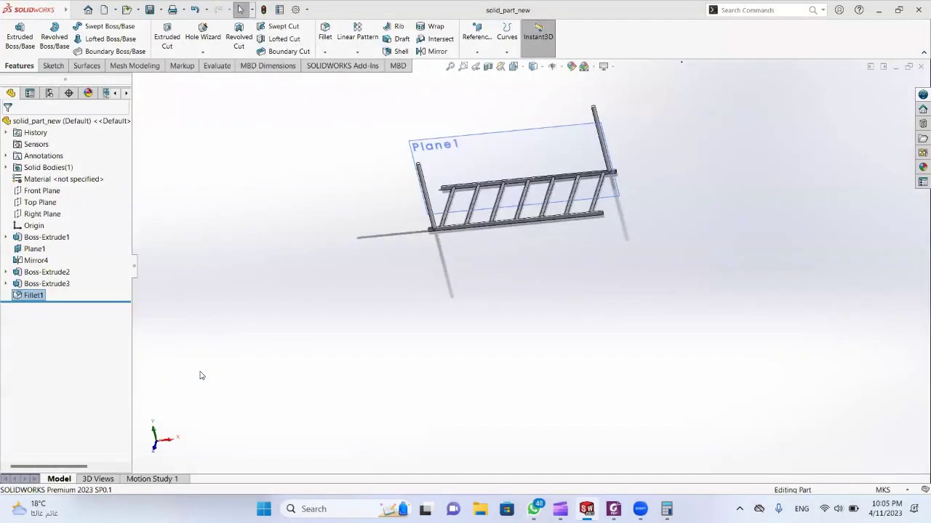
{"action": "left_click", "coordinate": [511, 238]}
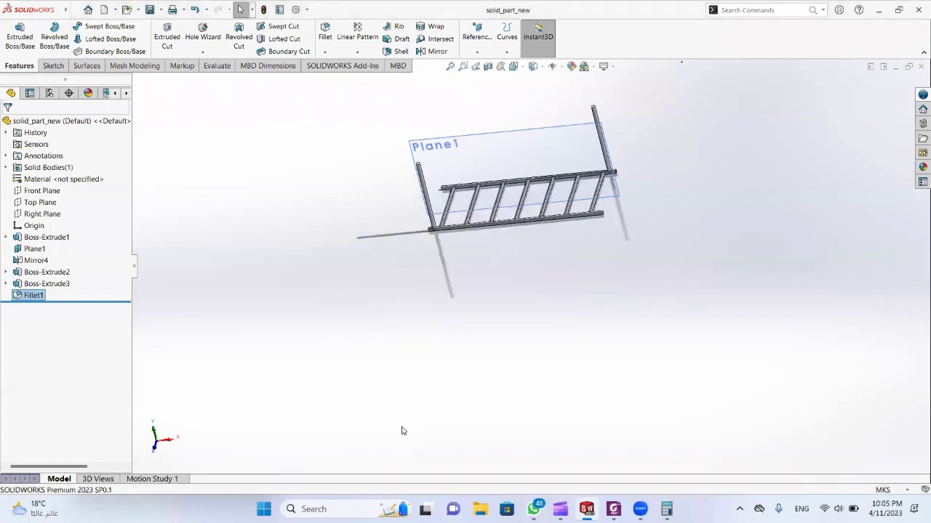
- Launch Ansys Workbench and add a Fluid Flow (Fluent) analysis system to the project schematic
{"action": "left_click", "coordinate": [336, 504]}
{"action": "type", "text": "word"}
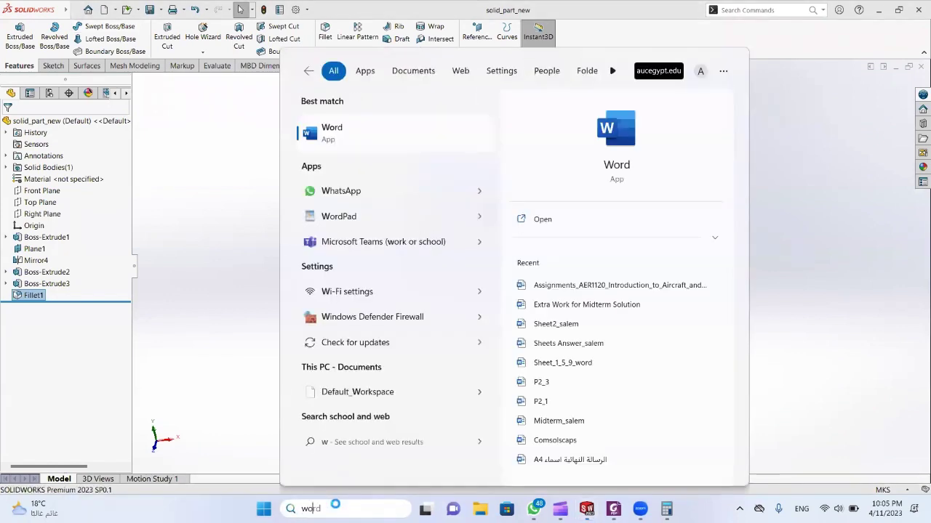
{"action": "type", "text": "k"}
{"action": "key", "text": "Return"}
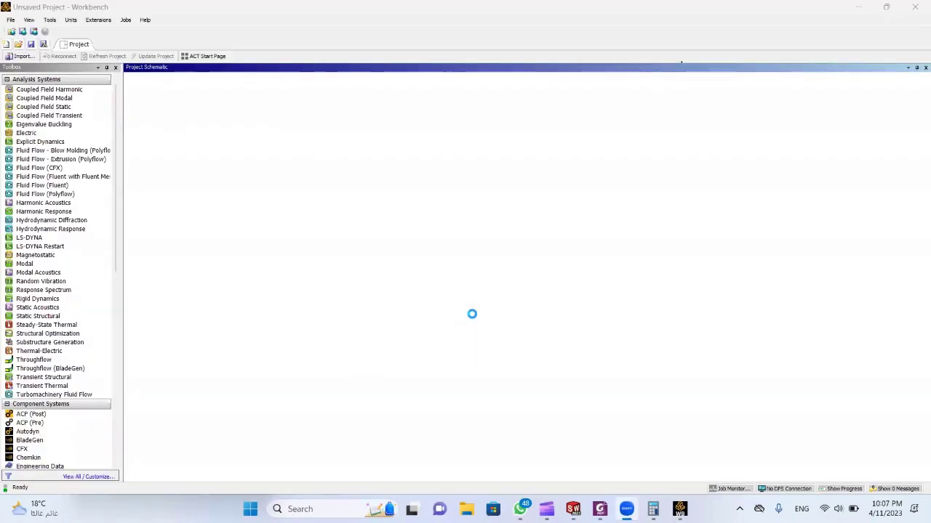
{"action": "left_click_drag", "start_coordinate": [44, 186], "coordinate": [187, 141]}
- Save the Workbench project as EAHE_11_4 in the Algeria_new_project folder under Courses of me
{"action": "left_click", "coordinate": [31, 45]}
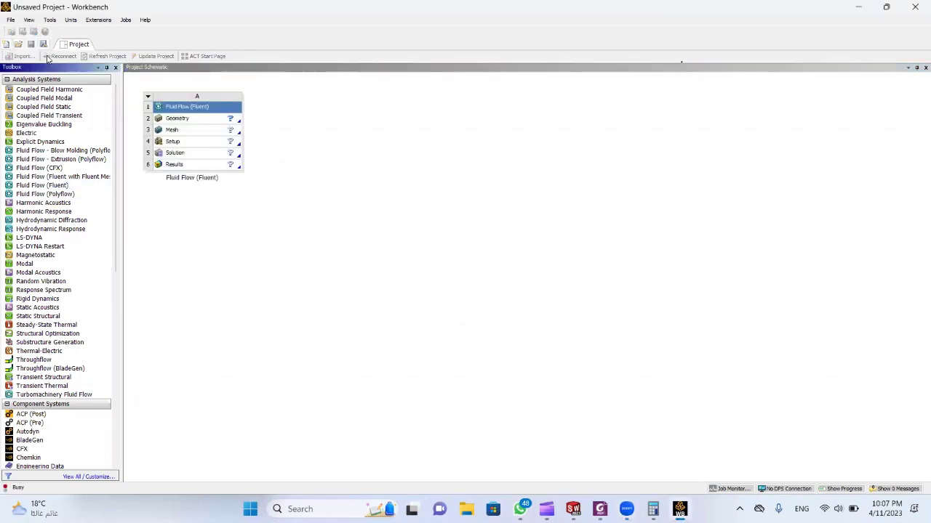
{"action": "left_click", "coordinate": [49, 132]}
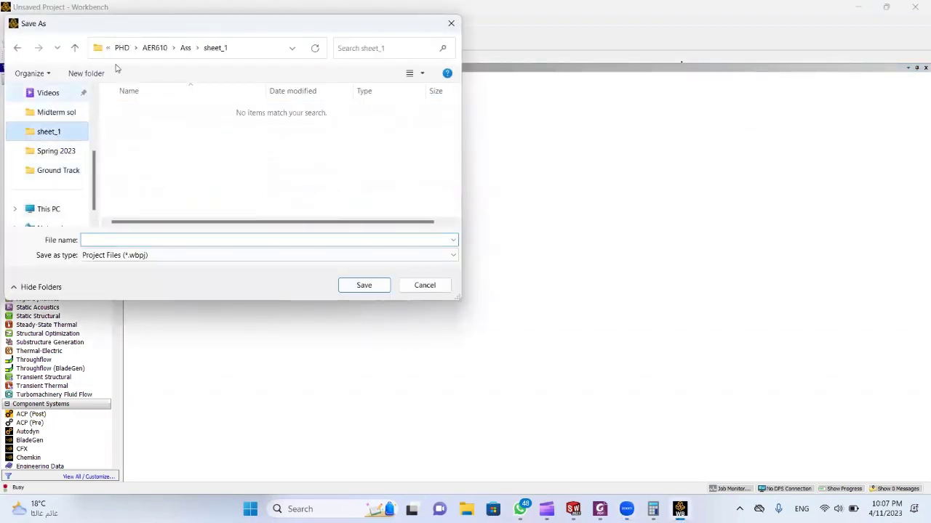
{"action": "left_click", "coordinate": [125, 49]}
{"action": "double_click", "coordinate": [138, 151]}
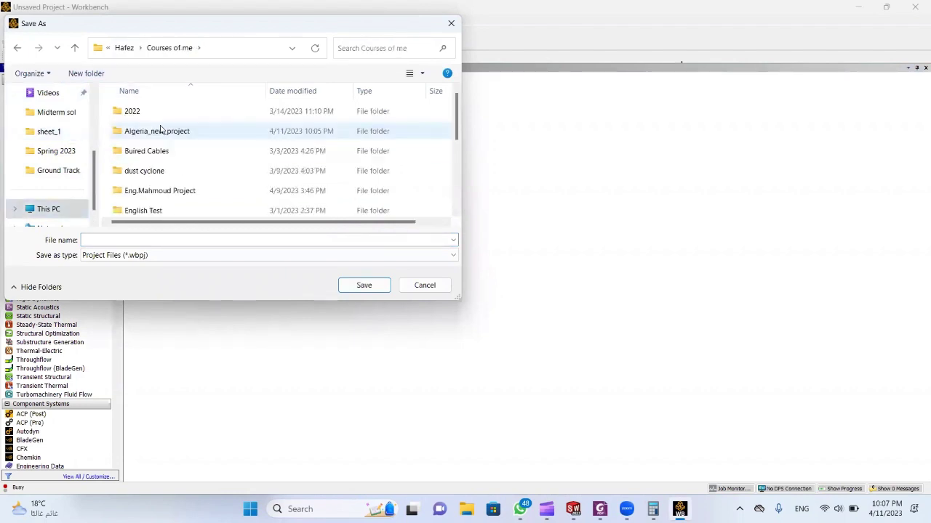
{"action": "double_click", "coordinate": [145, 129]}
{"action": "type", "text": "EAHE"}
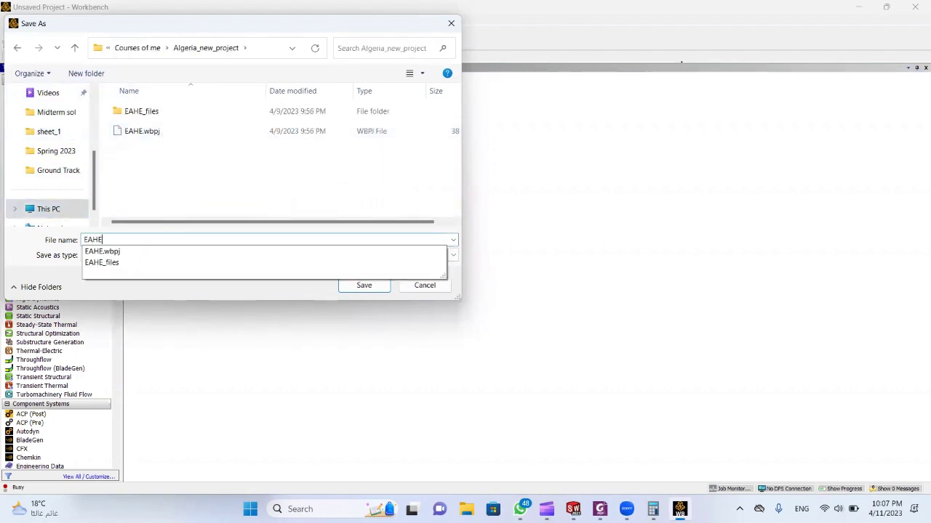
{"action": "type", "text": "_11_"}
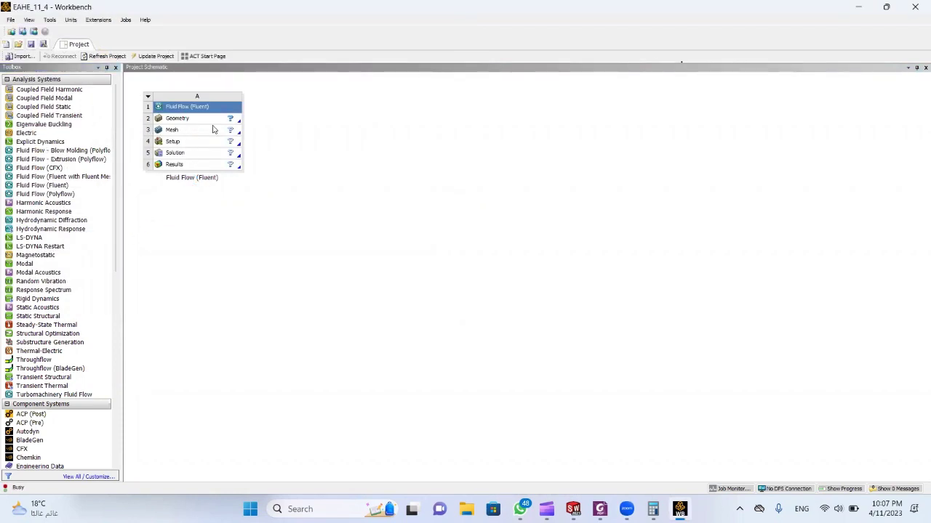
- Open the Fluent system's geometry in DesignModeler
{"action": "left_click", "coordinate": [191, 120]}
{"action": "right_click", "coordinate": [190, 119]}
{"action": "left_click", "coordinate": [242, 134]}
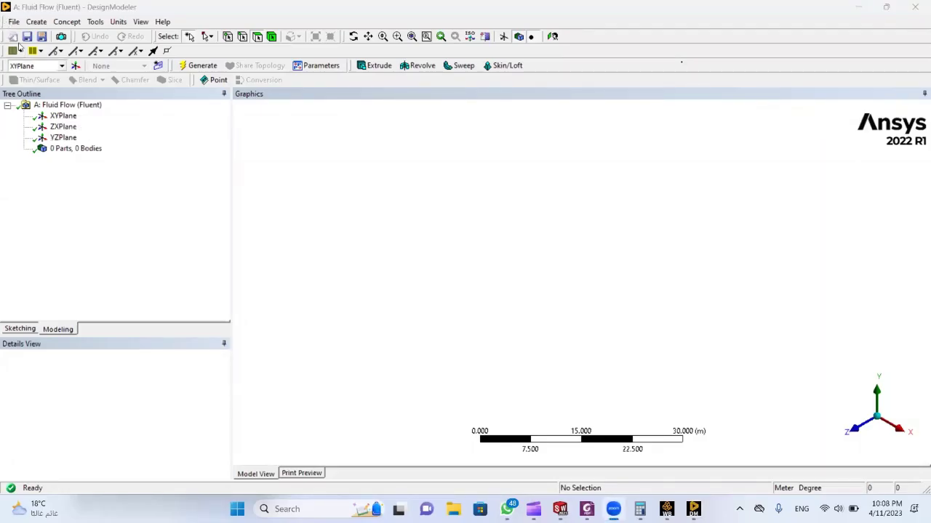
- Import the solid_part_new STEP file from the Algeria_new_project folder as external geometry and generate it
{"action": "left_click", "coordinate": [14, 21]}
{"action": "left_click", "coordinate": [59, 171]}
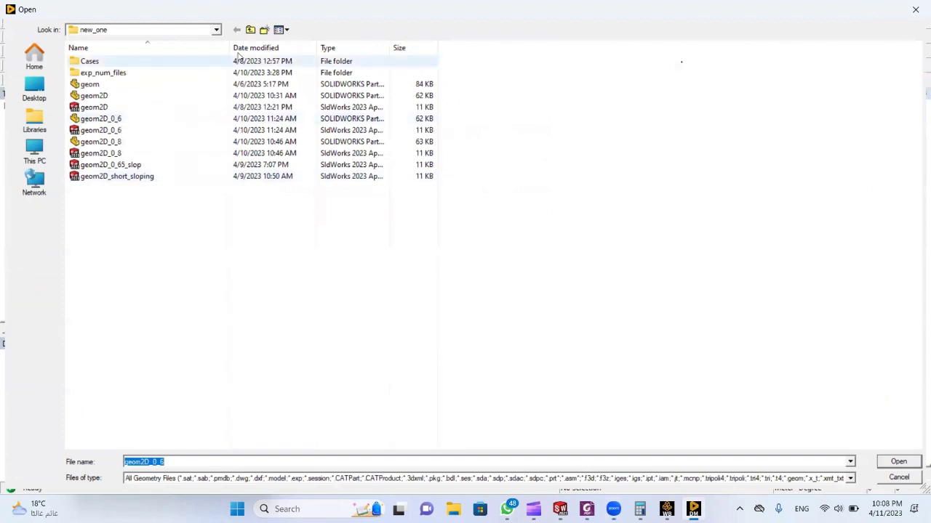
{"action": "left_click", "coordinate": [250, 29]}
{"action": "left_click", "coordinate": [250, 29]}
{"action": "double_click", "coordinate": [116, 73]}
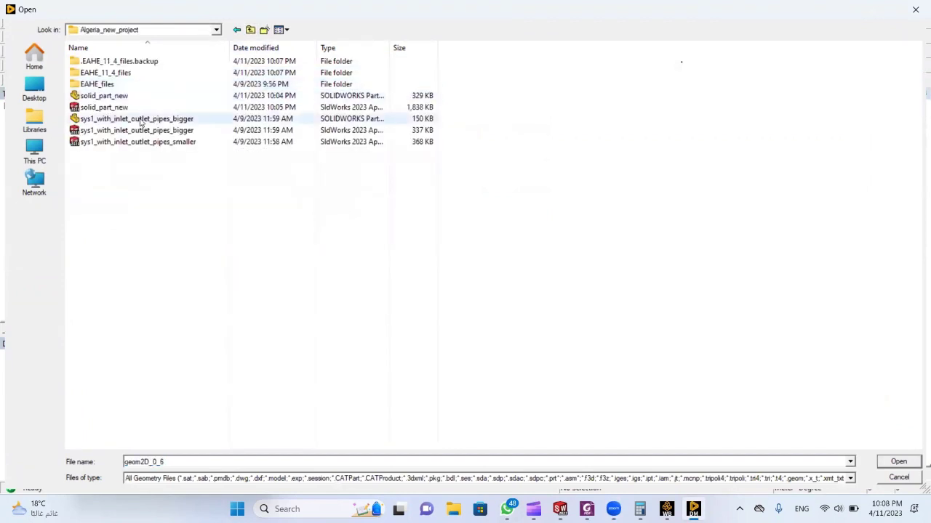
{"action": "double_click", "coordinate": [109, 107]}
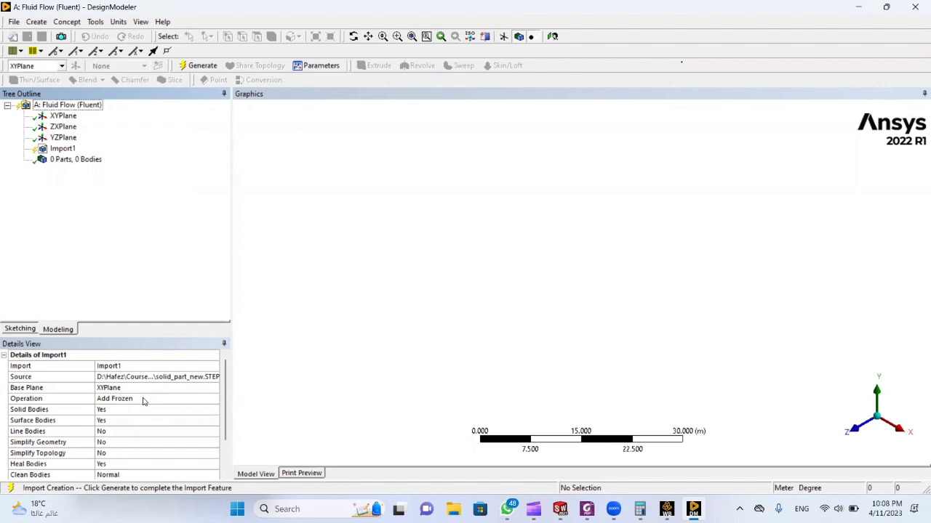
{"action": "left_click", "coordinate": [187, 65]}
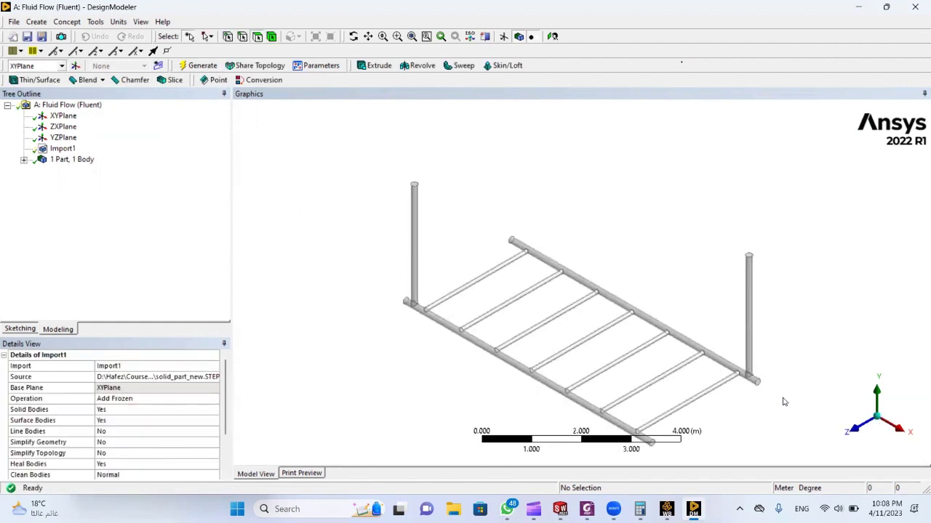
{"action": "middle_click_drag", "start_coordinate": [784, 402], "coordinate": [779, 383]}
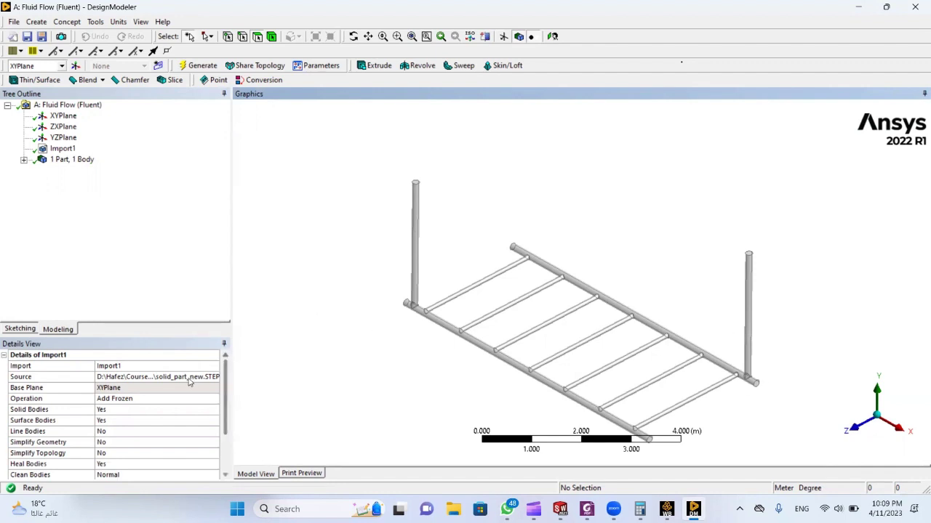
- Set the imported geometry's base plane to ZXPlane and regenerate the model
{"action": "right_click", "coordinate": [60, 149]}
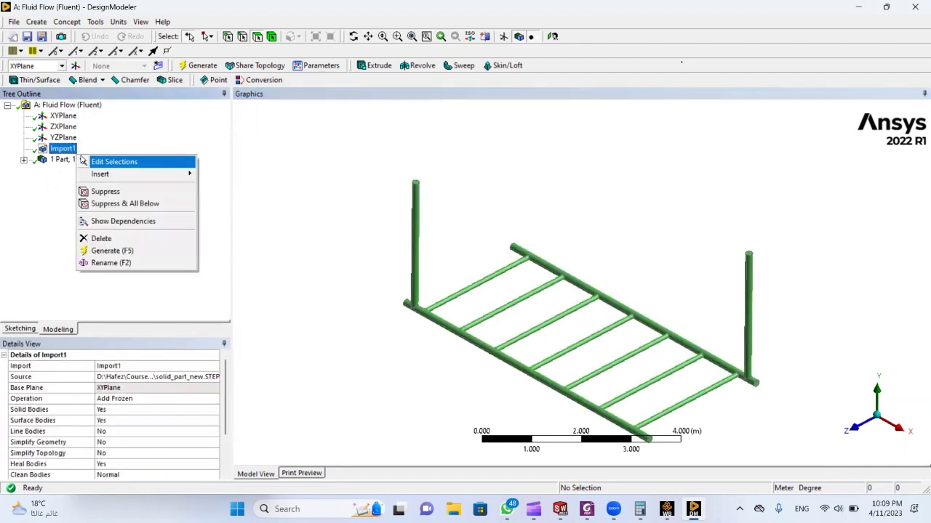
{"action": "left_click", "coordinate": [82, 159]}
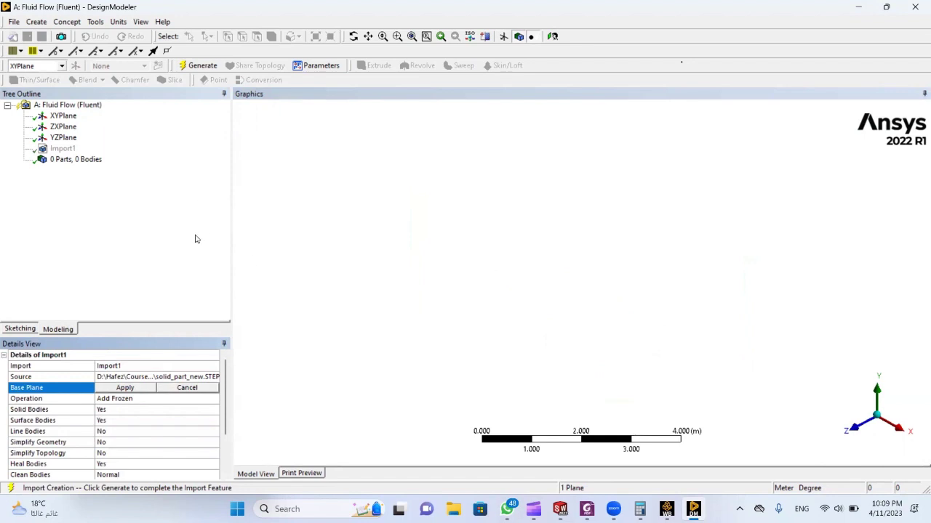
{"action": "left_click", "coordinate": [138, 402]}
{"action": "left_click", "coordinate": [129, 391]}
{"action": "left_click", "coordinate": [66, 127]}
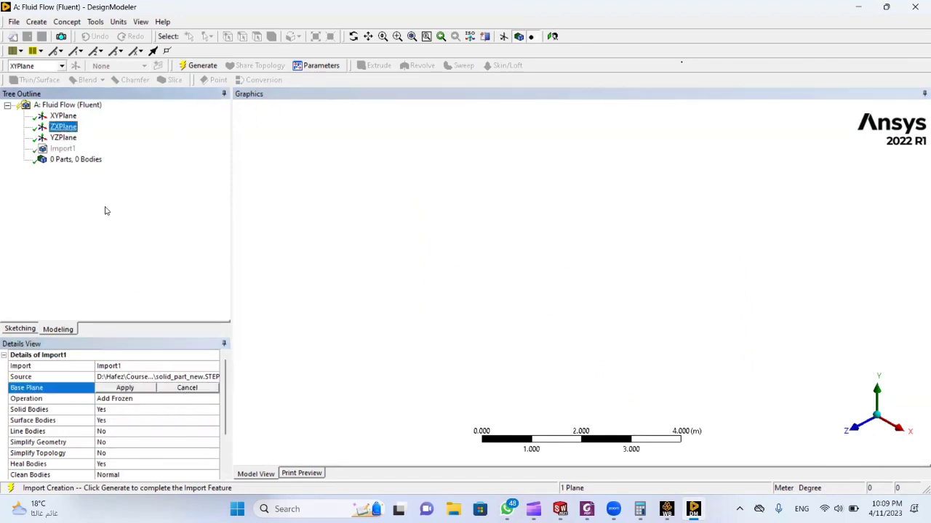
{"action": "left_click", "coordinate": [124, 389]}
{"action": "left_click", "coordinate": [192, 66]}
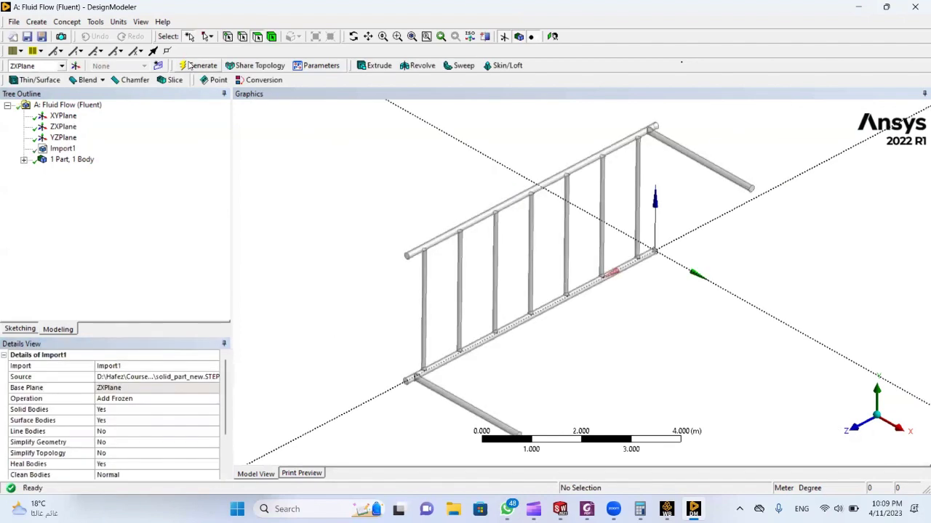
- Set the imported geometry's base plane to YZPlane, regenerate the model and check its orientation
{"action": "right_click", "coordinate": [66, 149]}
{"action": "left_click", "coordinate": [88, 158]}
{"action": "left_click", "coordinate": [62, 137]}
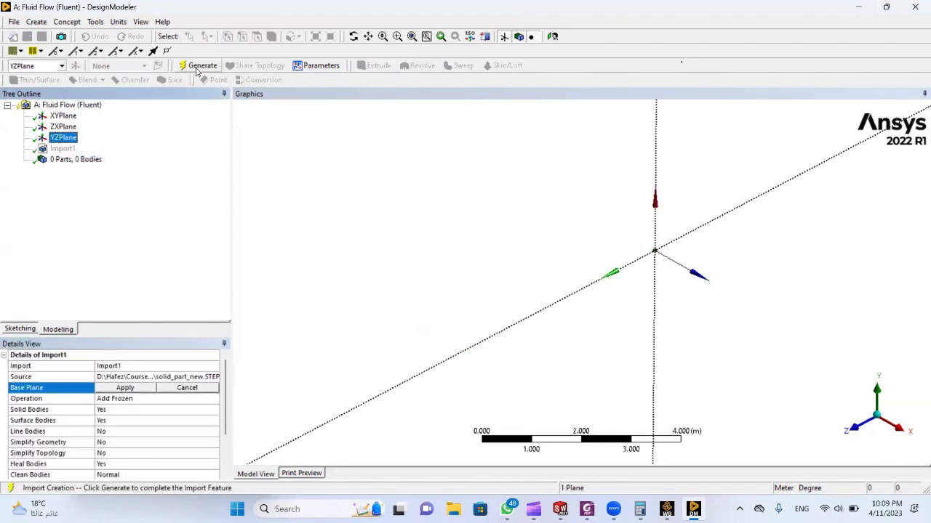
{"action": "left_click", "coordinate": [197, 66]}
{"action": "middle_click_drag", "start_coordinate": [541, 287], "coordinate": [609, 218]}
{"action": "middle_click_drag", "start_coordinate": [543, 189], "coordinate": [476, 345]}
{"action": "scroll", "coordinate": [477, 345], "scroll_direction": "down", "scroll_amount": 2}
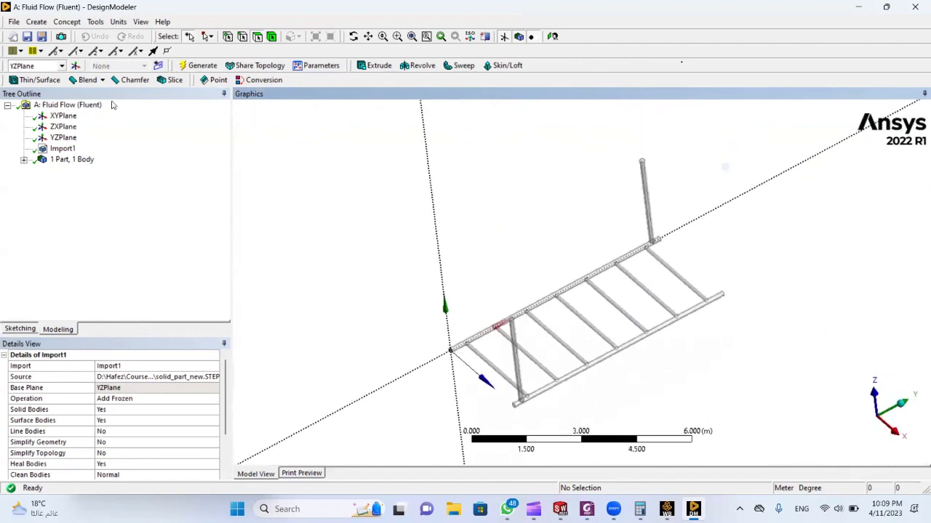
{"action": "mouse_move", "coordinate": [391, 256]}
{"action": "middle_mouse_down"}
{"action": "mouse_move", "coordinate": [384, 214]}
{"action": "mouse_move", "coordinate": [386, 245]}
{"action": "middle_mouse_up"}
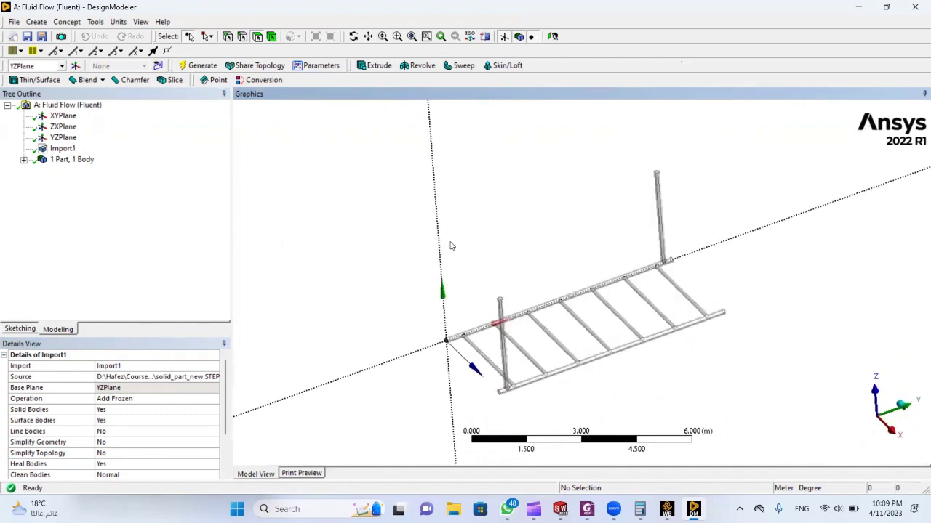
- View ZXPlane face-on and create a new sketch on it
{"action": "left_click", "coordinate": [64, 127]}
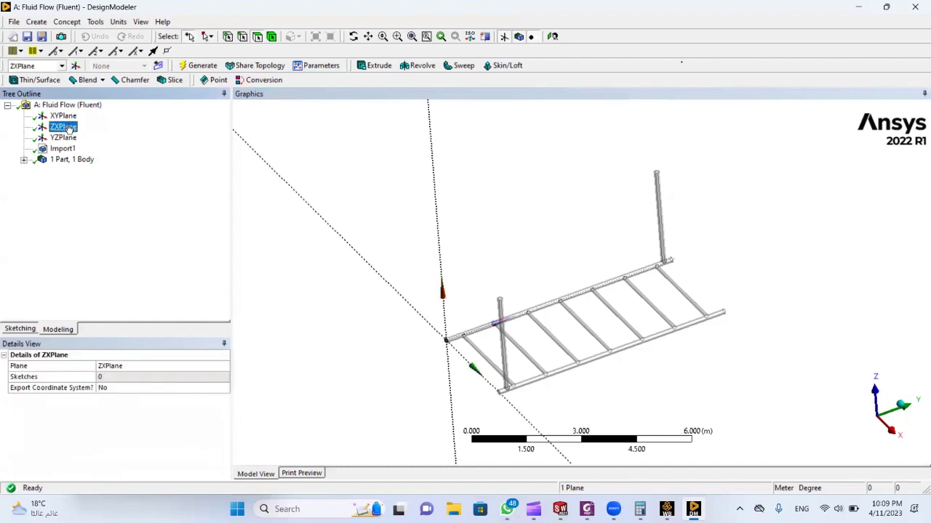
{"action": "right_click", "coordinate": [69, 128]}
{"action": "left_click", "coordinate": [84, 135]}
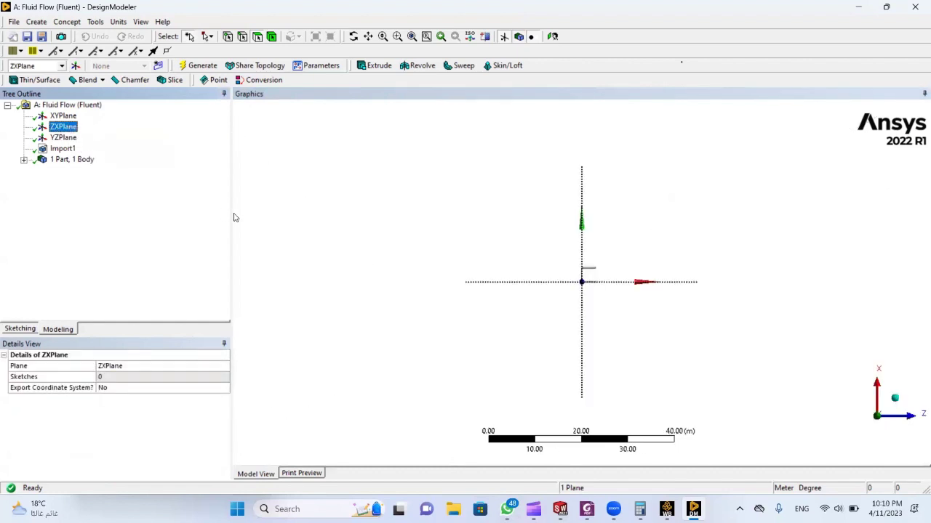
{"action": "scroll", "coordinate": [608, 294], "scroll_direction": "up", "scroll_amount": 8}
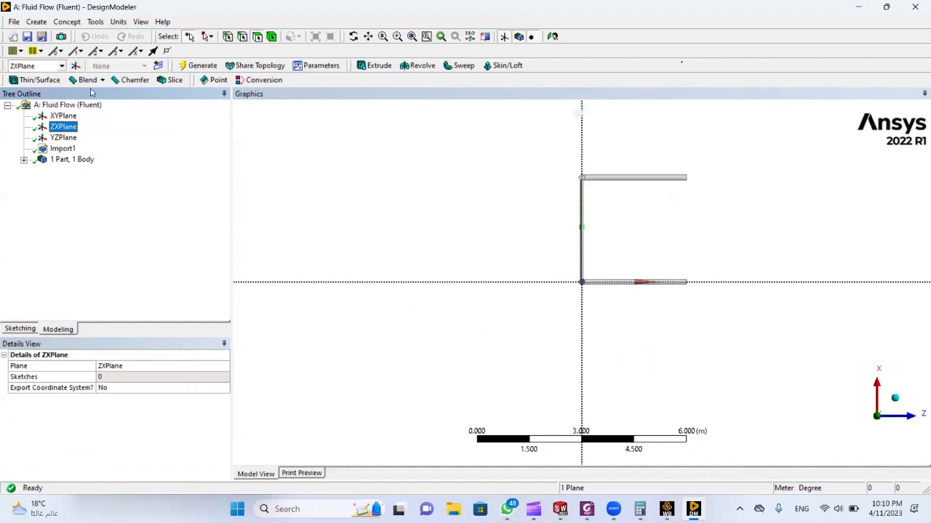
{"action": "left_click", "coordinate": [158, 65]}
- Sketch a rectangle for the soil around both headers and the cross pipes, crossing the lower part of the vertical pipes
{"action": "left_click", "coordinate": [21, 329]}
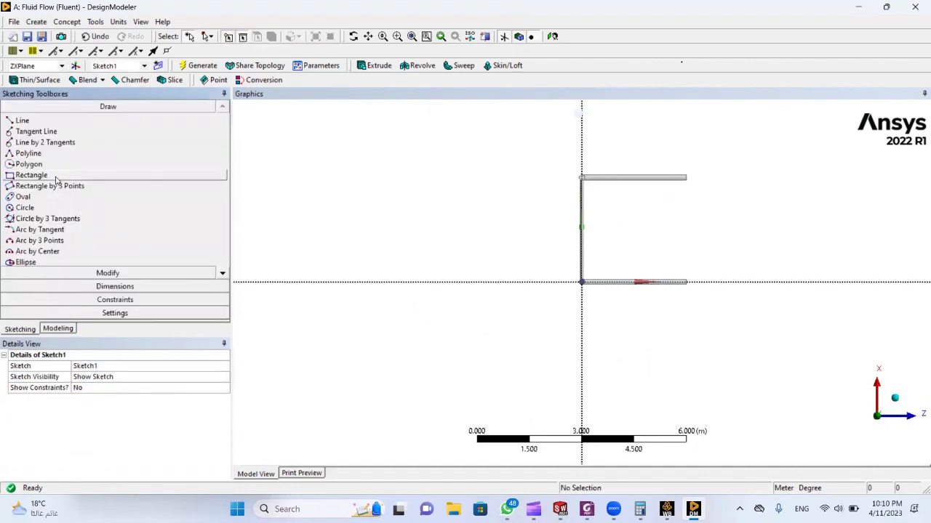
{"action": "left_click", "coordinate": [32, 175]}
{"action": "left_click", "coordinate": [559, 160]}
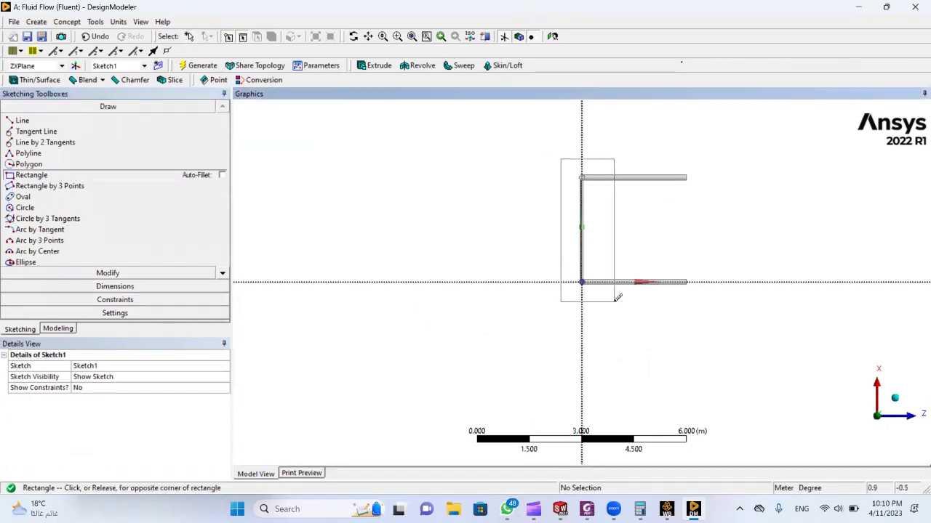
{"action": "left_click", "coordinate": [609, 303]}
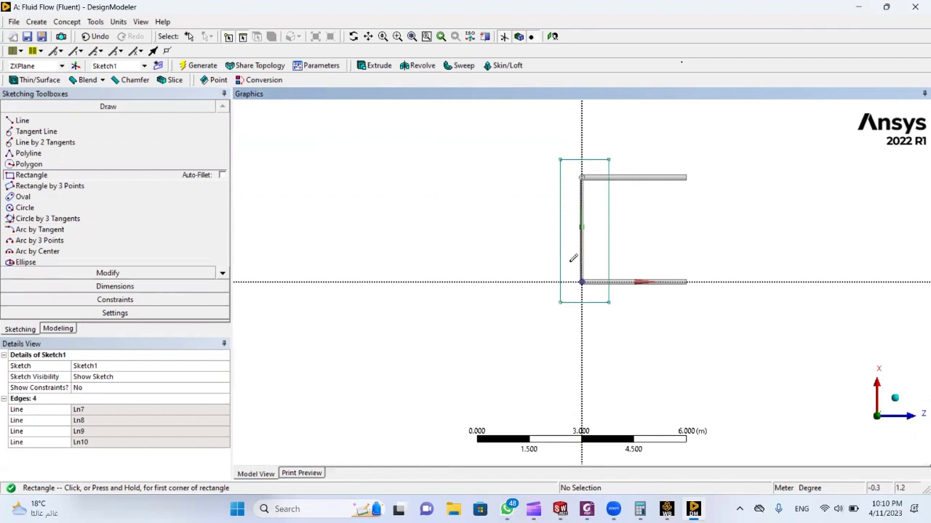
- Switch to the paper in Foxit PhantomPDF and review the disturbed-soil thickness rule and the System 1 pipe diameters in Figure 3
{"action": "left_click", "coordinate": [587, 509]}
{"action": "scroll", "coordinate": [553, 392], "scroll_direction": "up", "scroll_amount": 6}
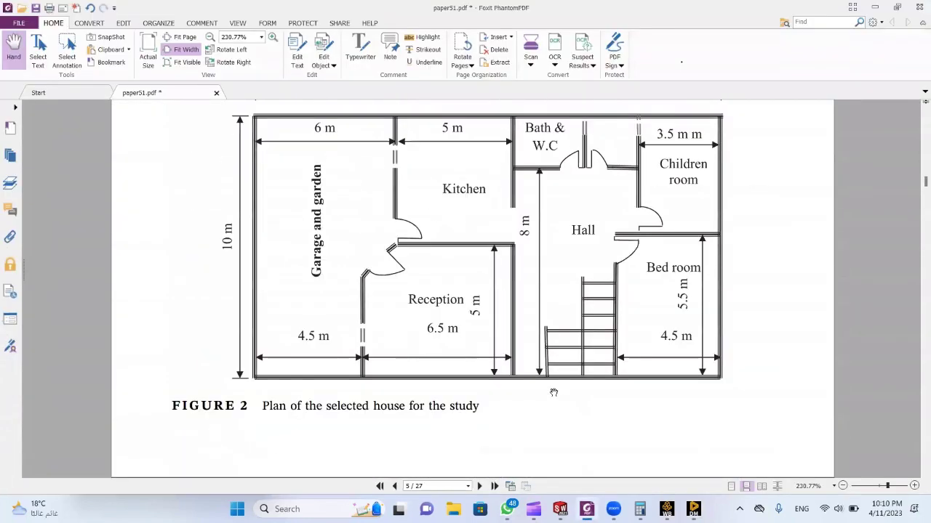
{"action": "scroll", "coordinate": [553, 392], "scroll_direction": "up", "scroll_amount": 5}
{"action": "scroll", "coordinate": [525, 378], "scroll_direction": "down", "scroll_amount": 10}
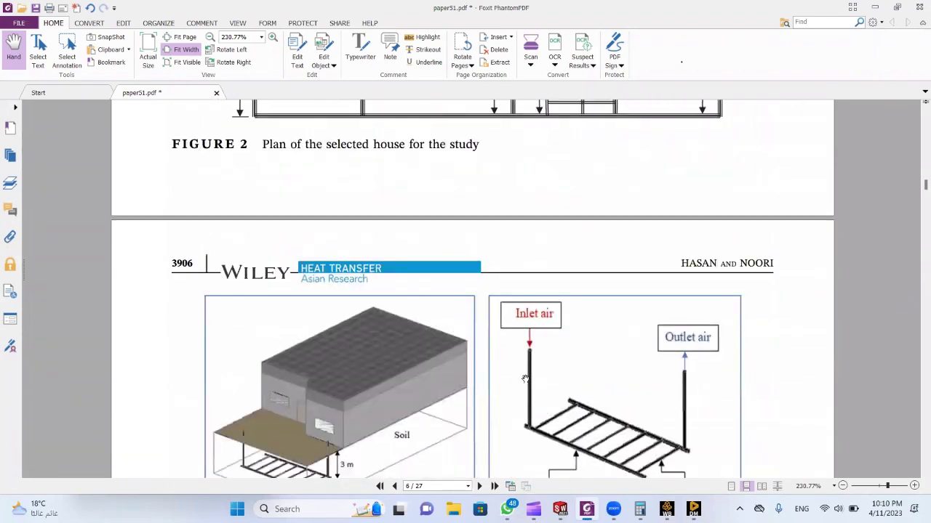
{"action": "scroll", "coordinate": [525, 378], "scroll_direction": "down", "scroll_amount": 5}
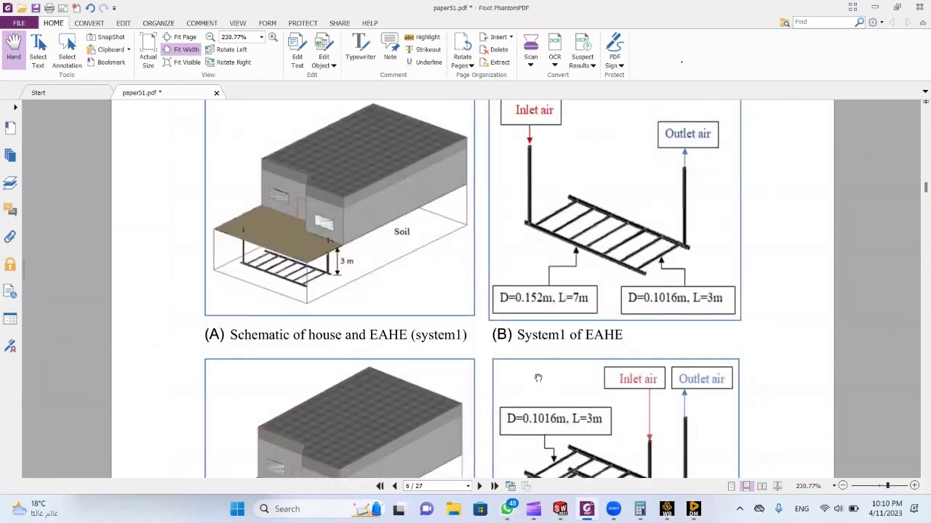
{"action": "scroll", "coordinate": [538, 380], "scroll_direction": "down", "scroll_amount": 20}
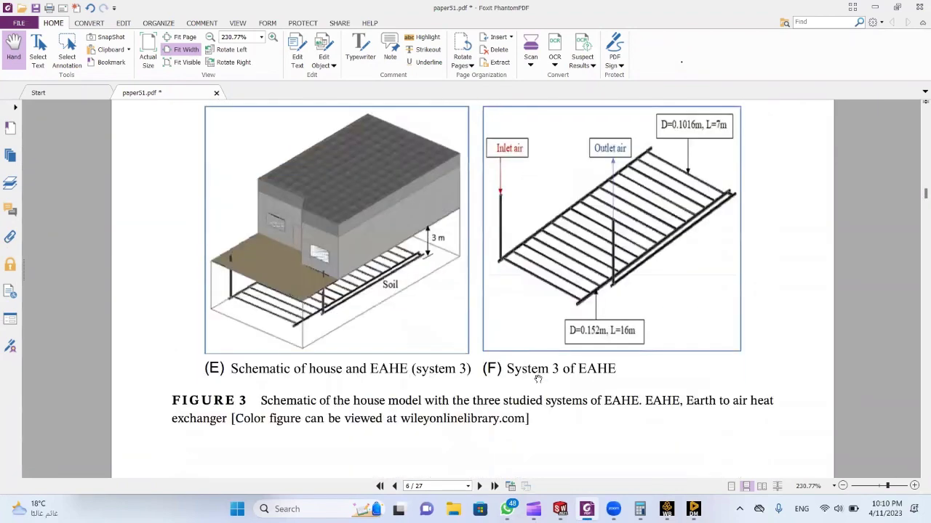
{"action": "scroll", "coordinate": [538, 380], "scroll_direction": "down", "scroll_amount": 1}
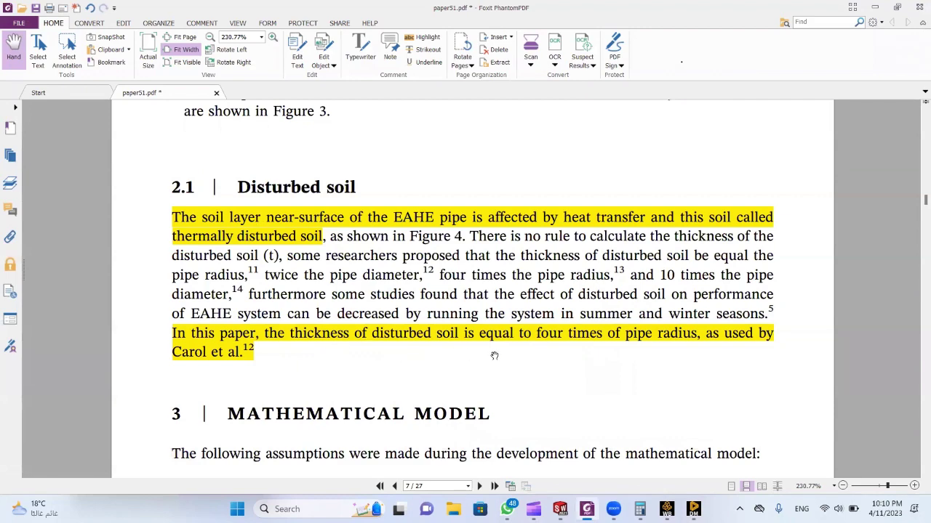
{"action": "scroll", "coordinate": [495, 355], "scroll_direction": "down", "scroll_amount": 2}
{"action": "scroll", "coordinate": [495, 356], "scroll_direction": "up", "scroll_amount": 2}
{"action": "scroll", "coordinate": [495, 356], "scroll_direction": "up", "scroll_amount": 15}
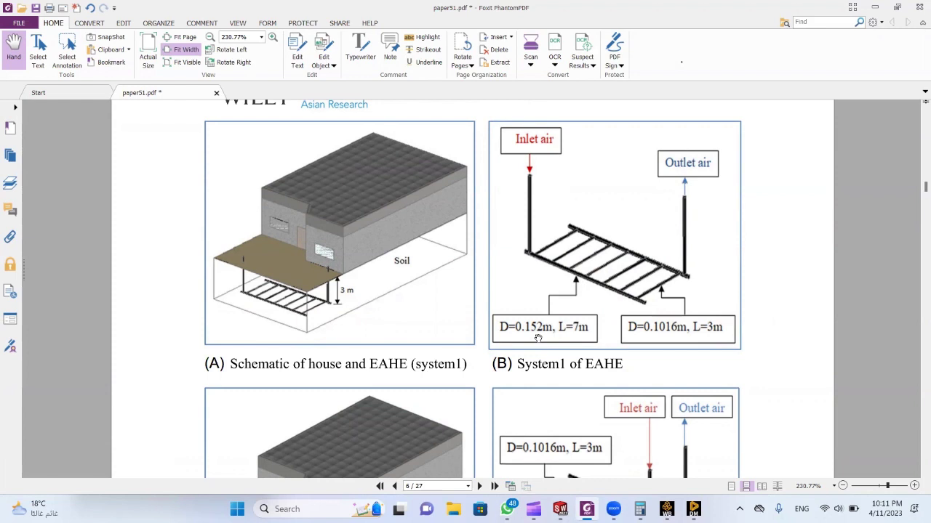
- Multiply the header pipe diameter of 0.152 m by 2 in Calculator to get the disturbed-soil thickness, and close it
{"action": "left_click", "coordinate": [326, 505]}
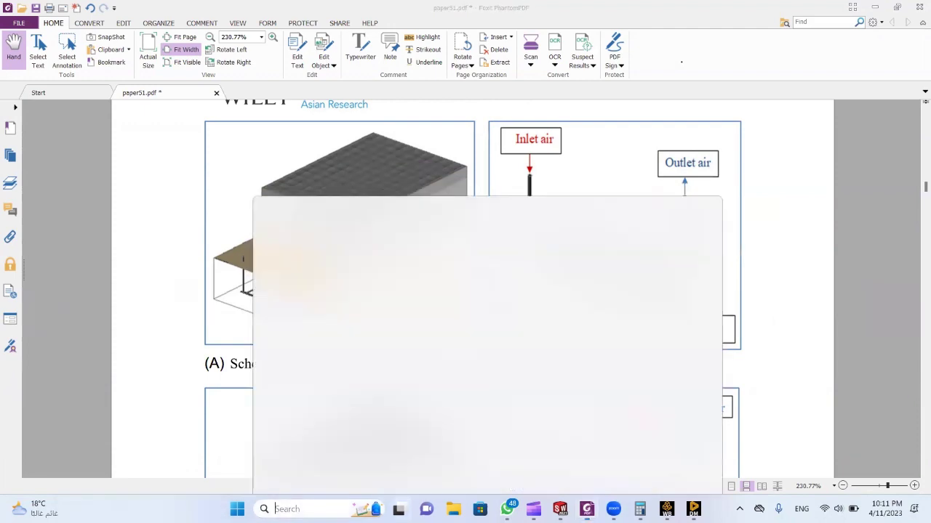
{"action": "left_click", "coordinate": [639, 509]}
{"action": "type", "text": "0.152*2"}
{"action": "key", "text": "Return"}
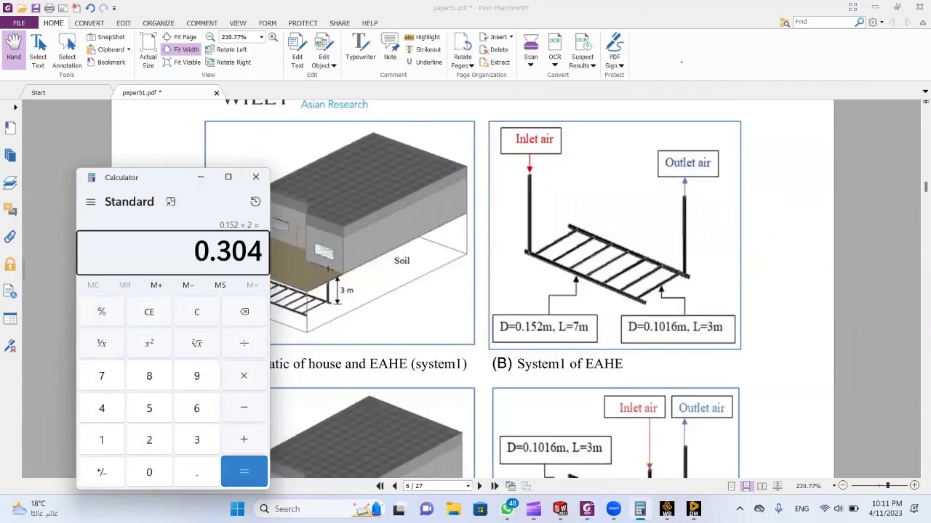
{"action": "left_click", "coordinate": [256, 177]}
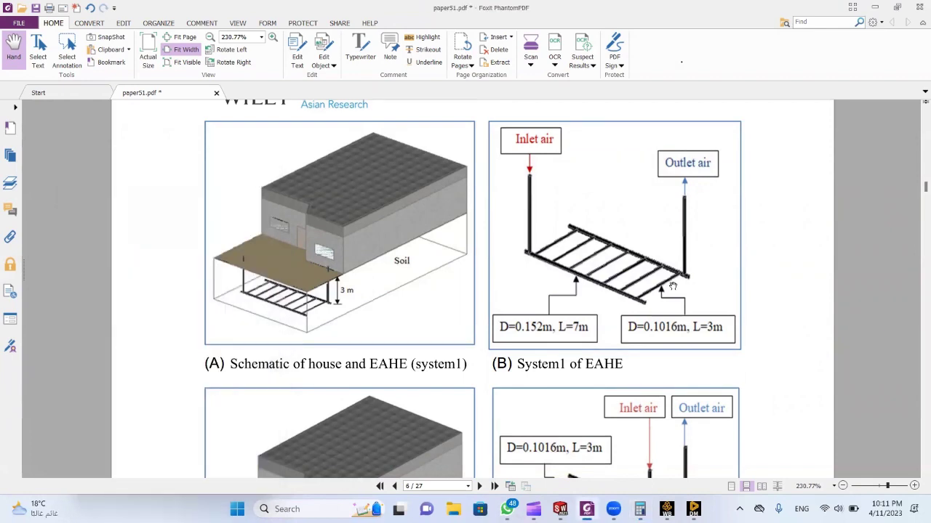
- Return to DesignModeler and add horizontal dimensions from the sketch's vertical axis to both long sides of the soil rectangle
{"action": "key", "text": "alt+Tab"}
{"action": "key", "text": "alt+Tab"}
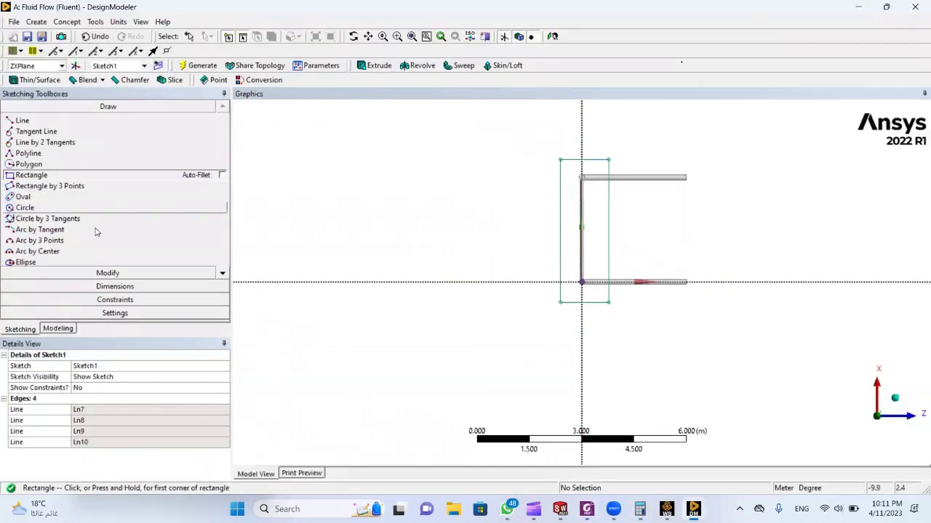
{"action": "left_click", "coordinate": [109, 285]}
{"action": "left_click", "coordinate": [55, 158]}
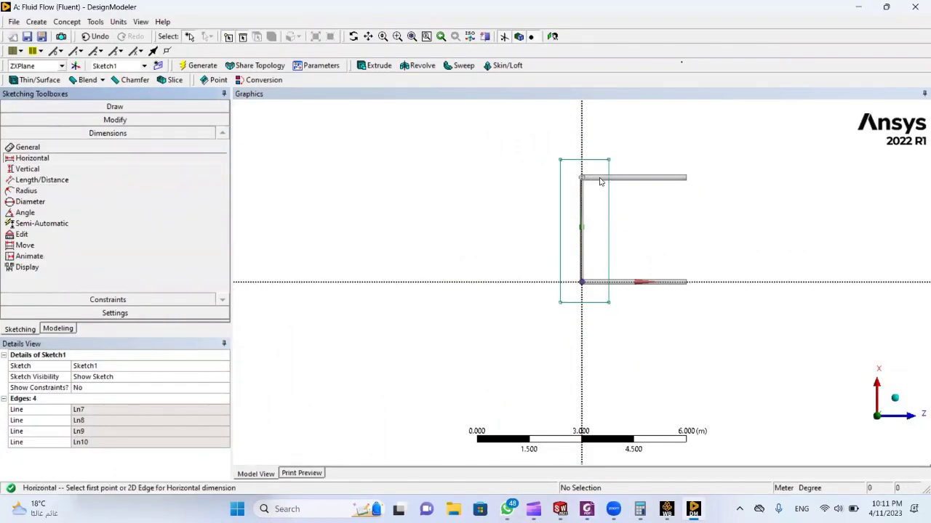
{"action": "left_click", "coordinate": [560, 213]}
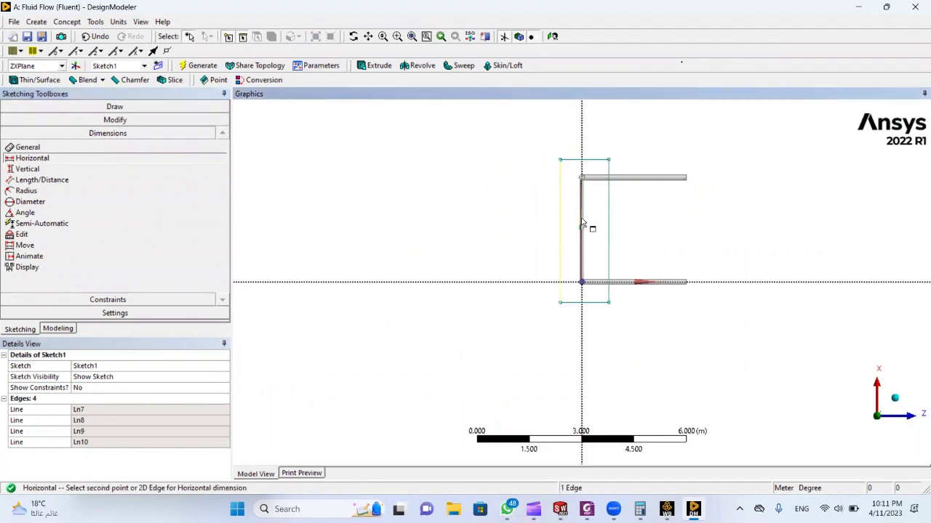
{"action": "left_click", "coordinate": [581, 167]}
{"action": "left_click", "coordinate": [519, 206]}
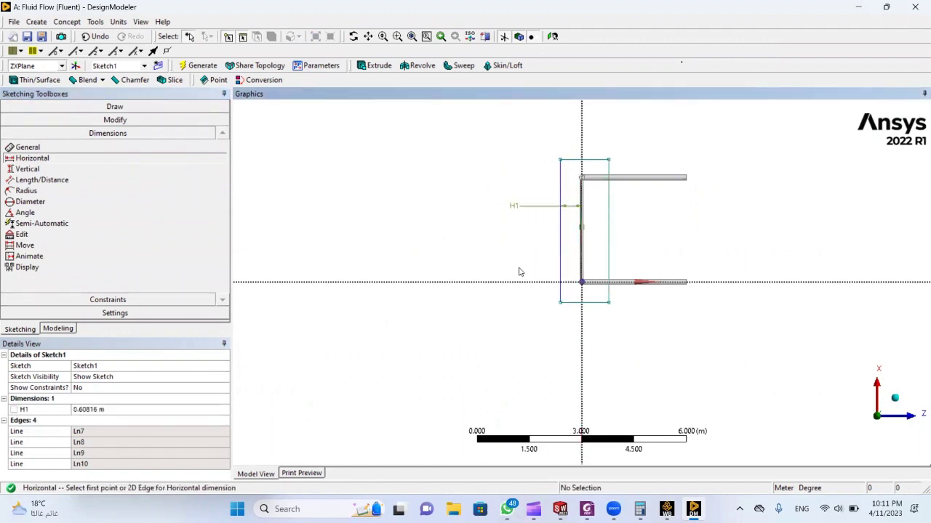
{"action": "left_click", "coordinate": [581, 249]}
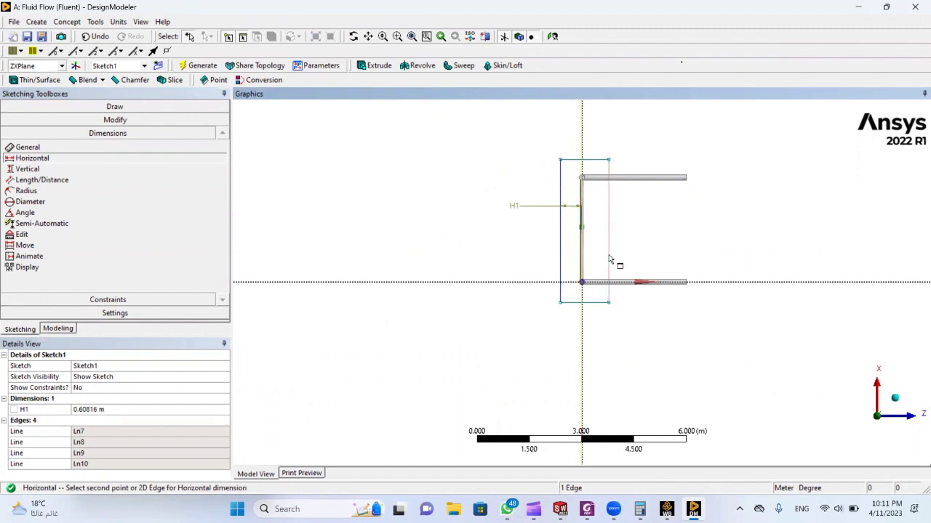
{"action": "left_click", "coordinate": [608, 259]}
{"action": "left_click", "coordinate": [654, 246]}
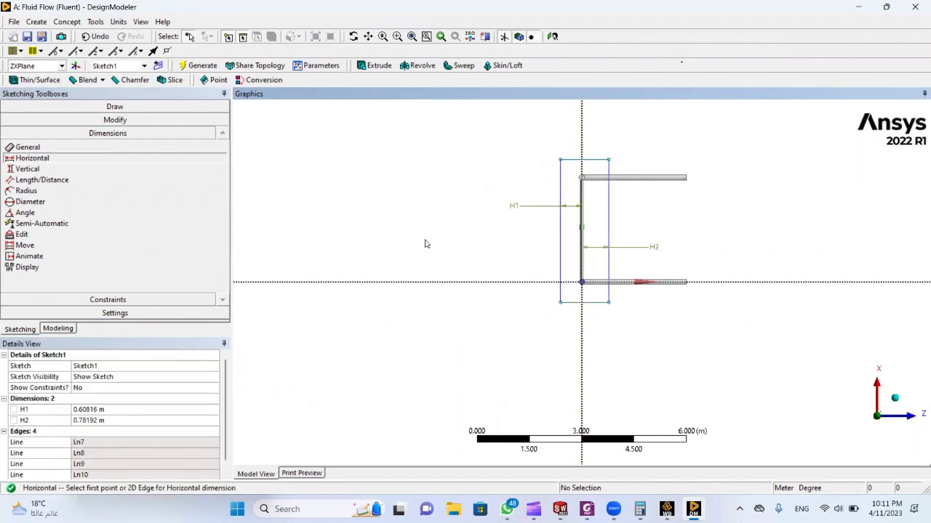
- Set both horizontal distances between the soil rectangle's long sides and the vertical axis to 0.304 m
{"action": "left_click", "coordinate": [109, 409]}
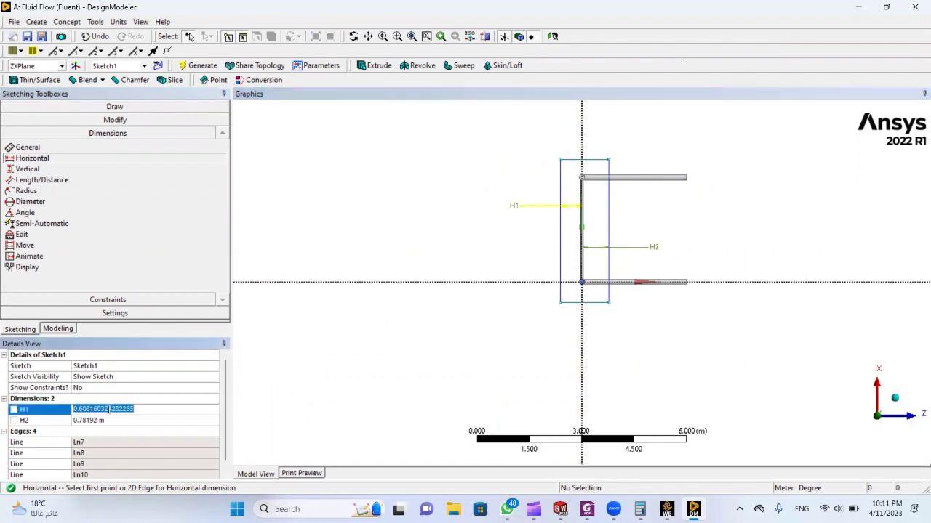
{"action": "type", "text": "0.304"}
{"action": "key", "text": "Return"}
{"action": "left_click", "coordinate": [110, 420]}
{"action": "type", "text": "0"}
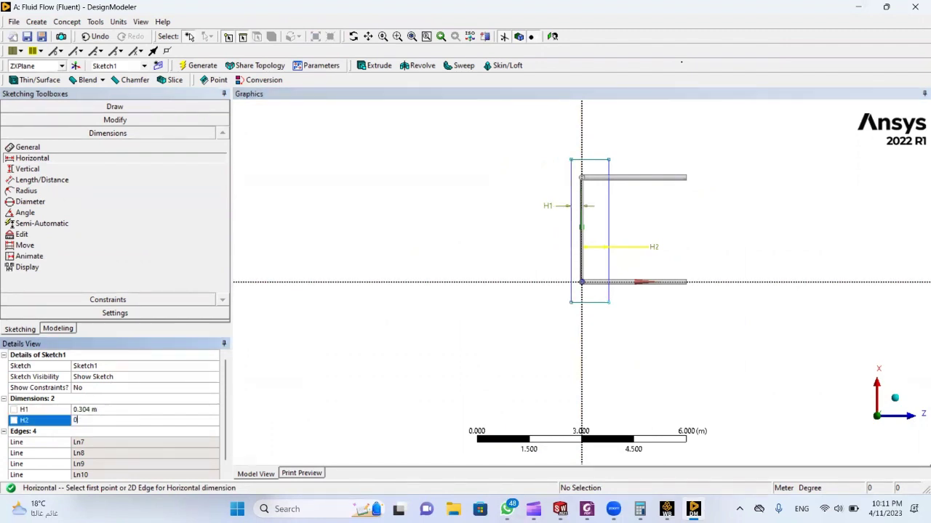
{"action": "type", "text": ".304"}
{"action": "key", "text": "Return"}
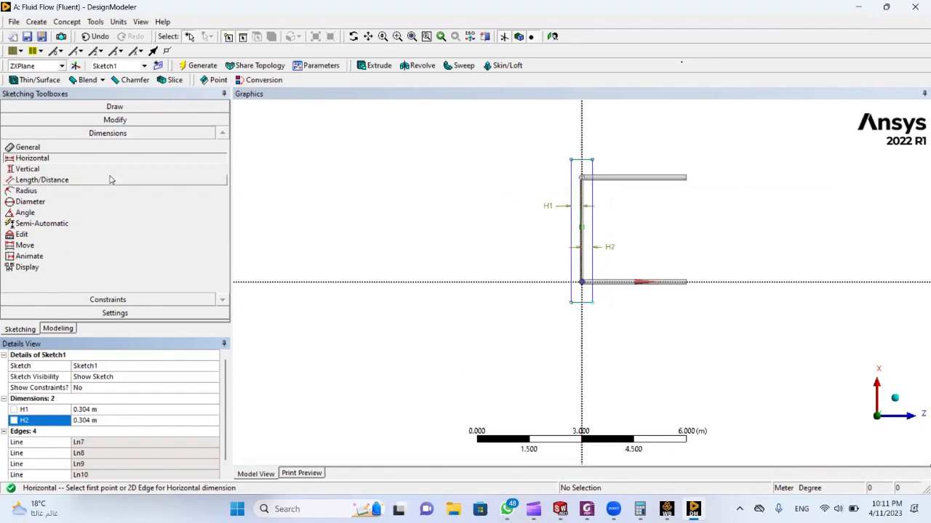
- Add a vertical dimension between the rectangle's lower edge and the horizontal axis and set it to 0.304 m
{"action": "left_click", "coordinate": [43, 170]}
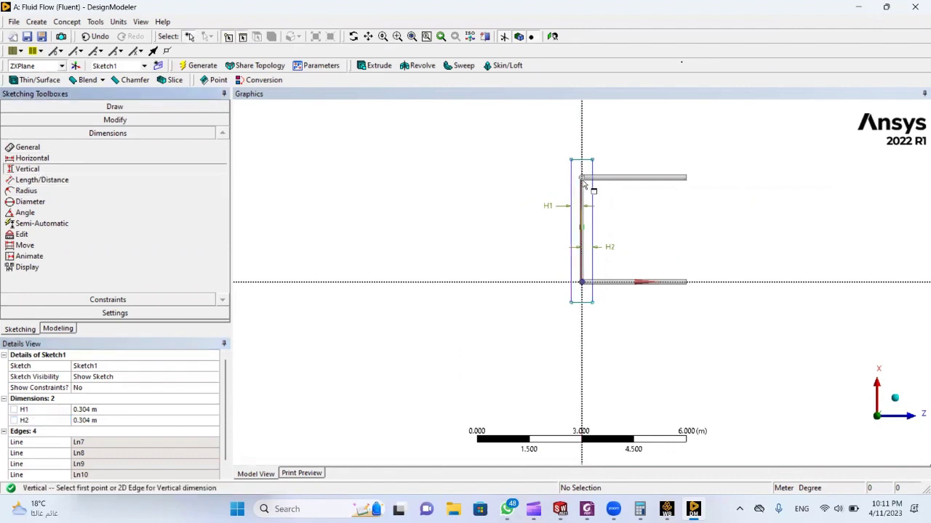
{"action": "left_click", "coordinate": [584, 303]}
{"action": "left_click", "coordinate": [560, 286]}
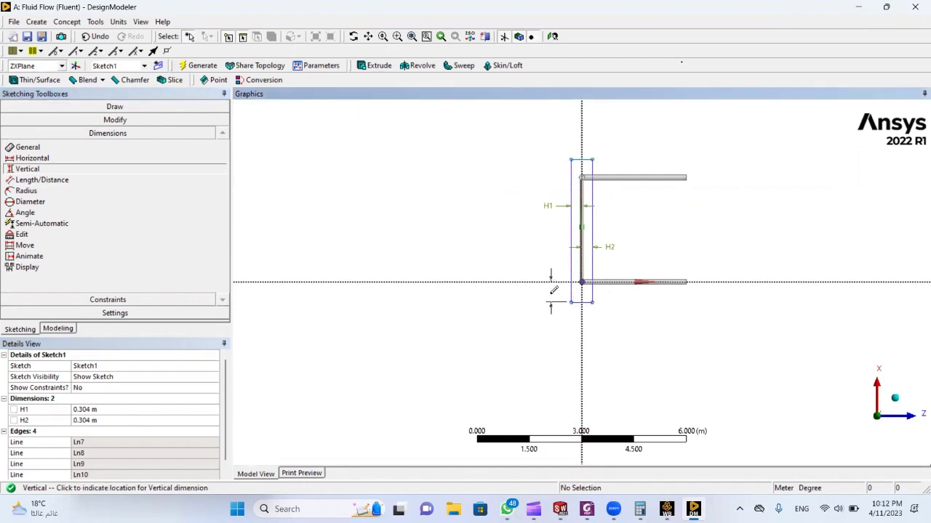
{"action": "left_click", "coordinate": [551, 299]}
{"action": "left_click", "coordinate": [99, 432]}
{"action": "type", "text": "0.30"}
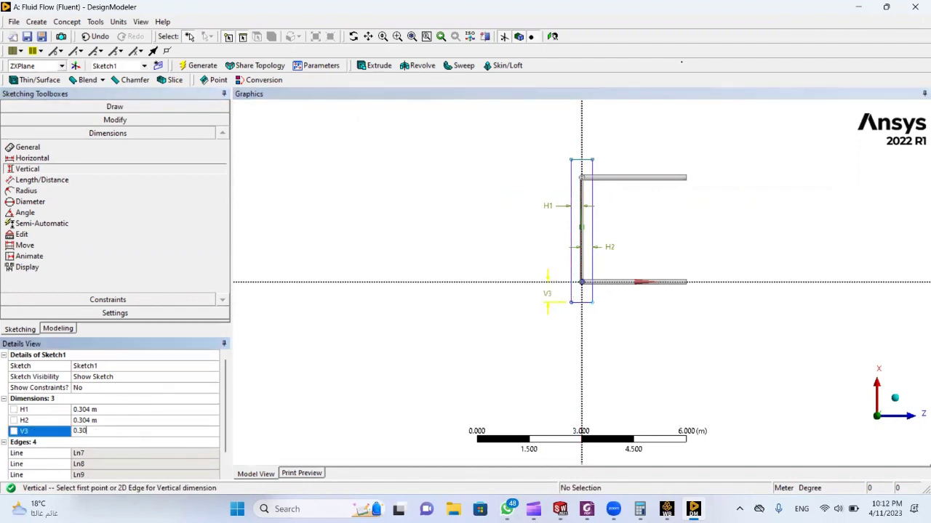
{"action": "type", "text": "4"}
{"action": "key", "text": "Return"}
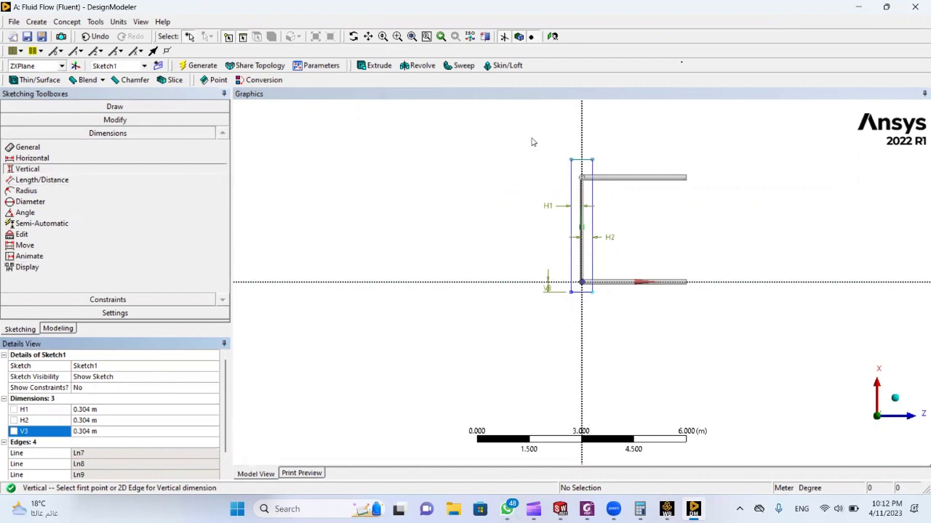
- Add a vertical dimension from the rectangle's upper corner to the horizontal axis and set it to 3.304 m
{"action": "left_click", "coordinate": [571, 160]}
{"action": "left_click", "coordinate": [527, 282]}
{"action": "left_click", "coordinate": [501, 261]}
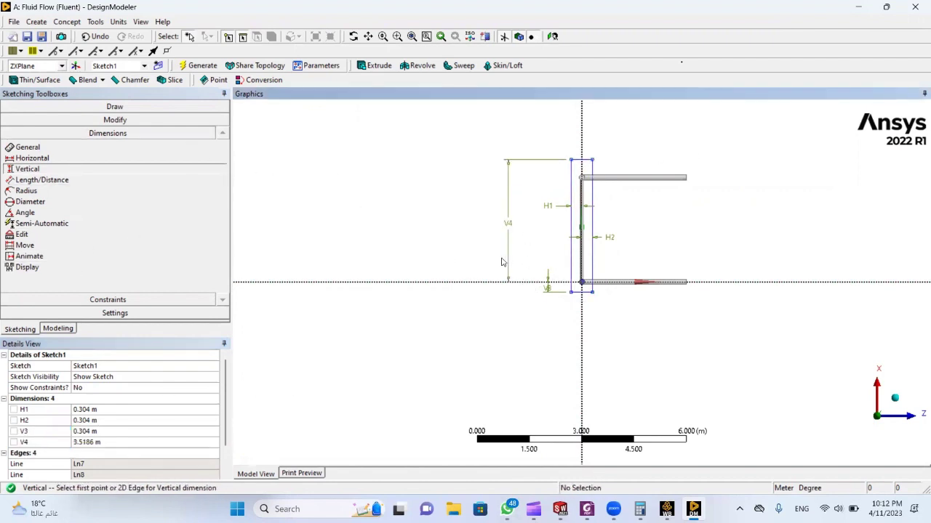
{"action": "left_click", "coordinate": [94, 442]}
{"action": "type", "text": "3.30"}
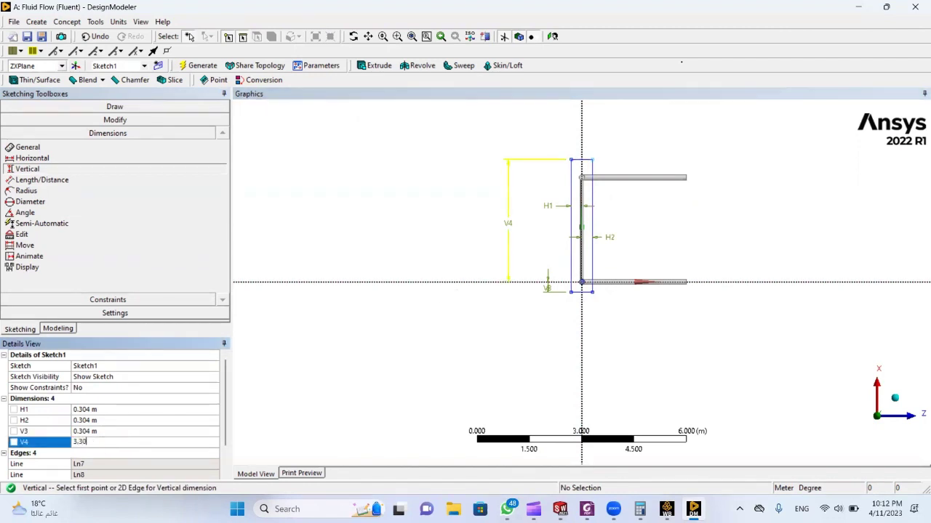
{"action": "type", "text": "4"}
{"action": "key", "text": "Return"}
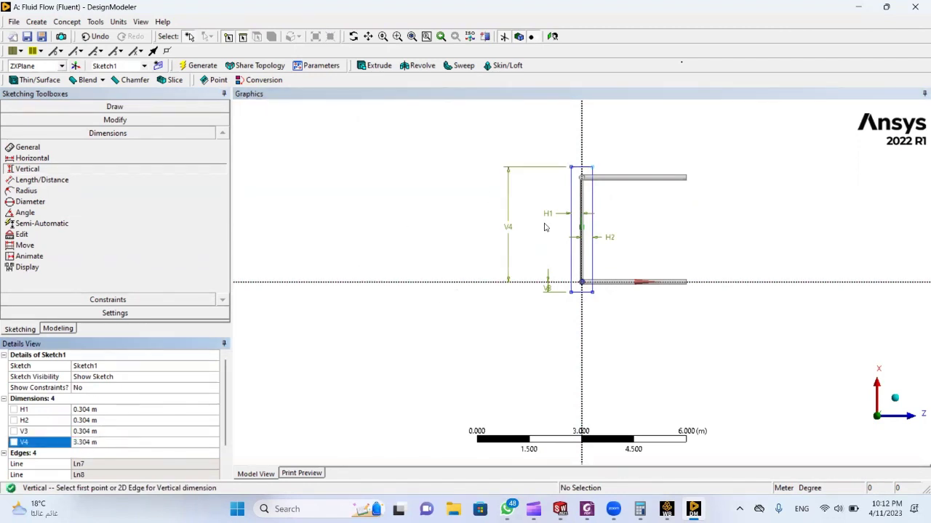
- Extrude the soil rectangle along the headers as an Add Frozen body with a depth of 7.304 m and generate it
{"action": "mouse_move", "coordinate": [545, 227]}
{"action": "middle_mouse_down"}
{"action": "mouse_move", "coordinate": [494, 175]}
{"action": "mouse_move", "coordinate": [453, 152]}
{"action": "mouse_move", "coordinate": [561, 213]}
{"action": "mouse_move", "coordinate": [446, 166]}
{"action": "mouse_move", "coordinate": [462, 210]}
{"action": "middle_mouse_up"}
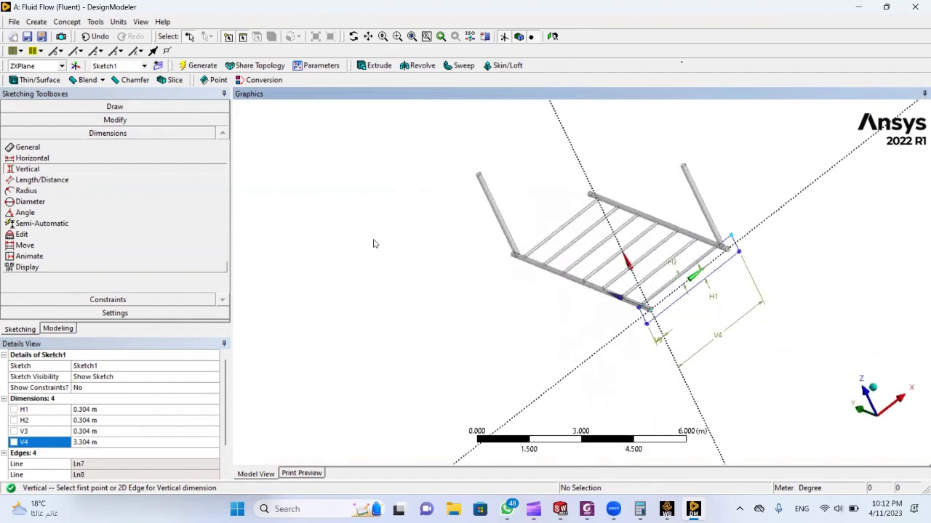
{"action": "mouse_move", "coordinate": [373, 244]}
{"action": "middle_mouse_down"}
{"action": "mouse_move", "coordinate": [453, 264]}
{"action": "mouse_move", "coordinate": [465, 218]}
{"action": "middle_mouse_up"}
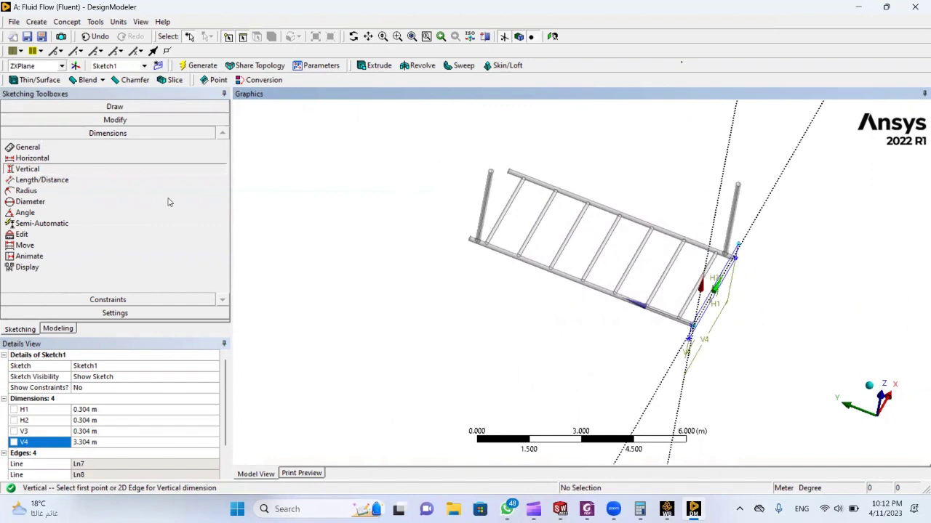
{"action": "left_click", "coordinate": [373, 65]}
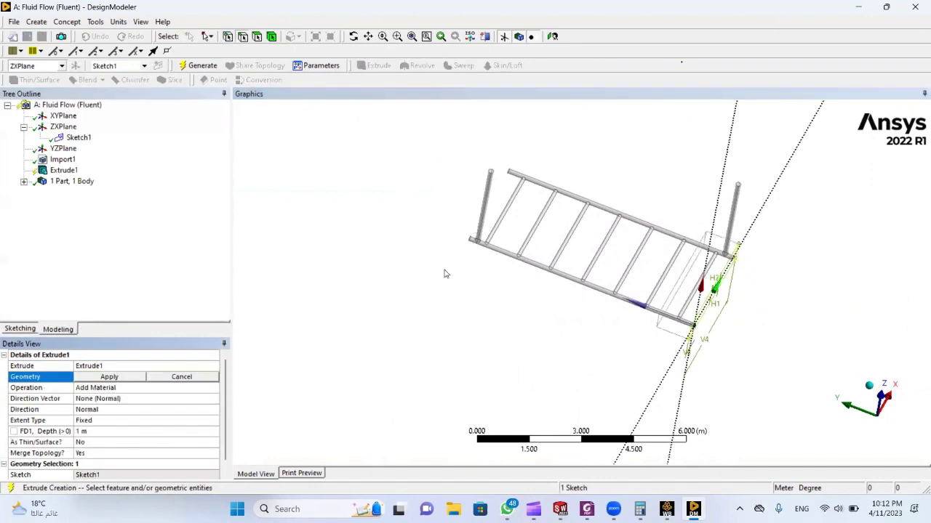
{"action": "left_click", "coordinate": [100, 377]}
{"action": "double_click", "coordinate": [105, 387]}
{"action": "double_click", "coordinate": [109, 390]}
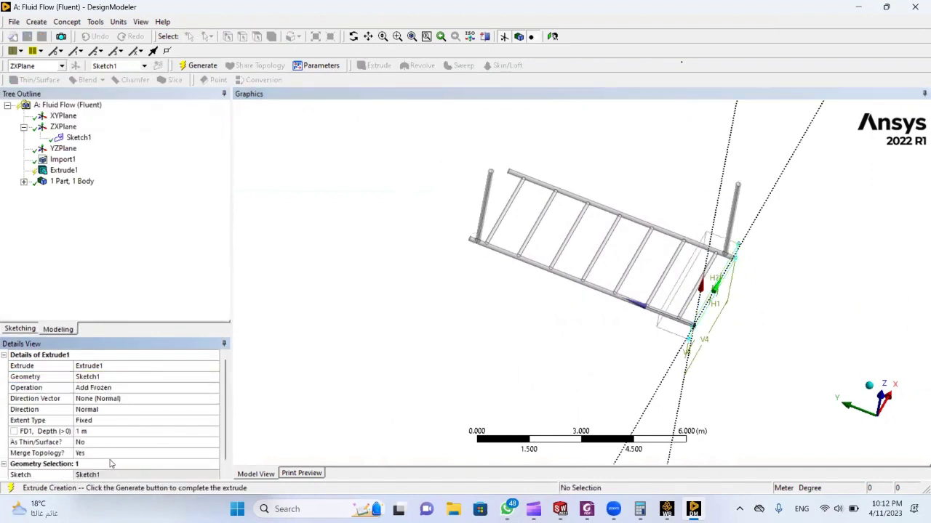
{"action": "left_click", "coordinate": [91, 432]}
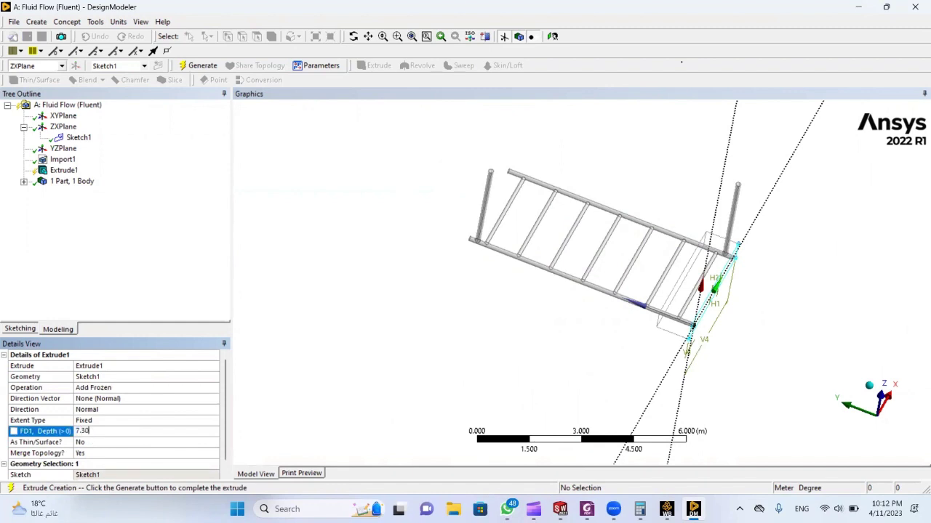
{"action": "key", "text": "Return"}
{"action": "middle_click_drag", "start_coordinate": [421, 378], "coordinate": [402, 341]}
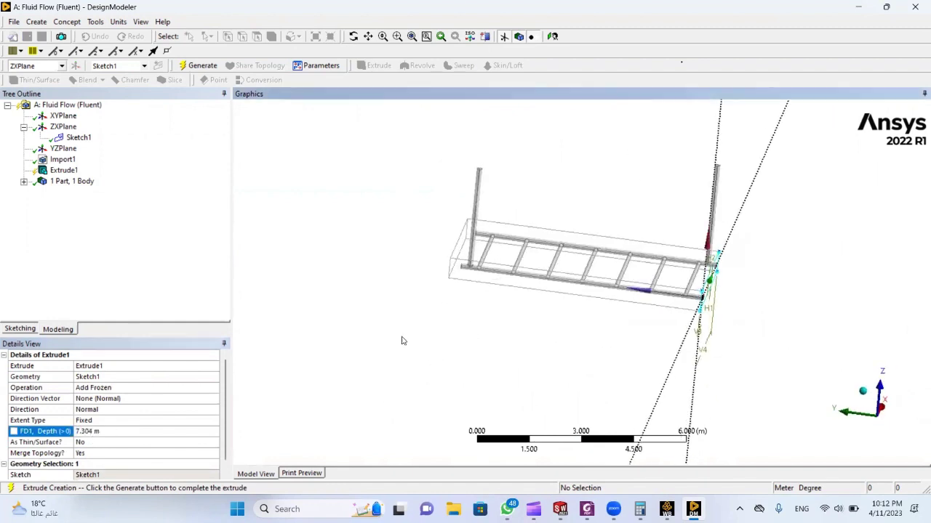
{"action": "left_click", "coordinate": [202, 66]}
- Start an extrusion using the soil block's end face at the sketch plane as its geometry
{"action": "middle_click_drag", "start_coordinate": [386, 213], "coordinate": [365, 336]}
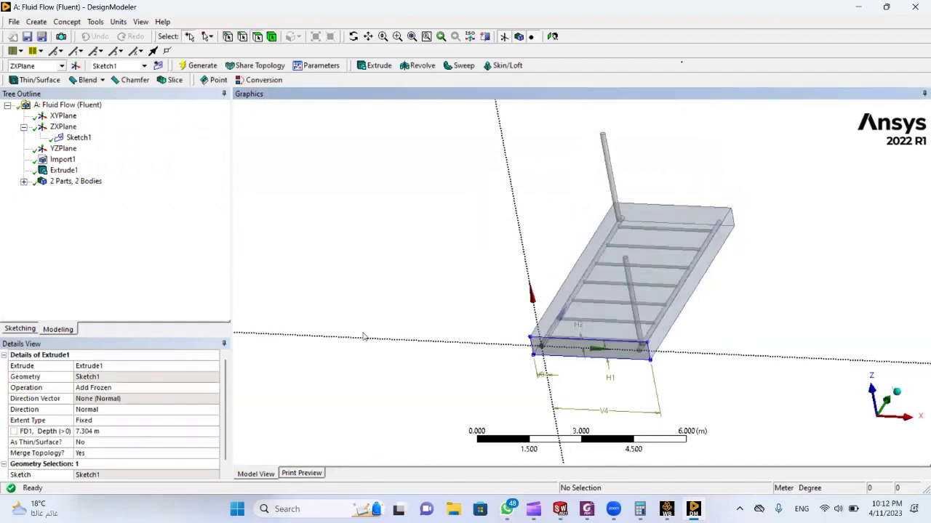
{"action": "left_click", "coordinate": [566, 355]}
{"action": "left_click", "coordinate": [374, 65]}
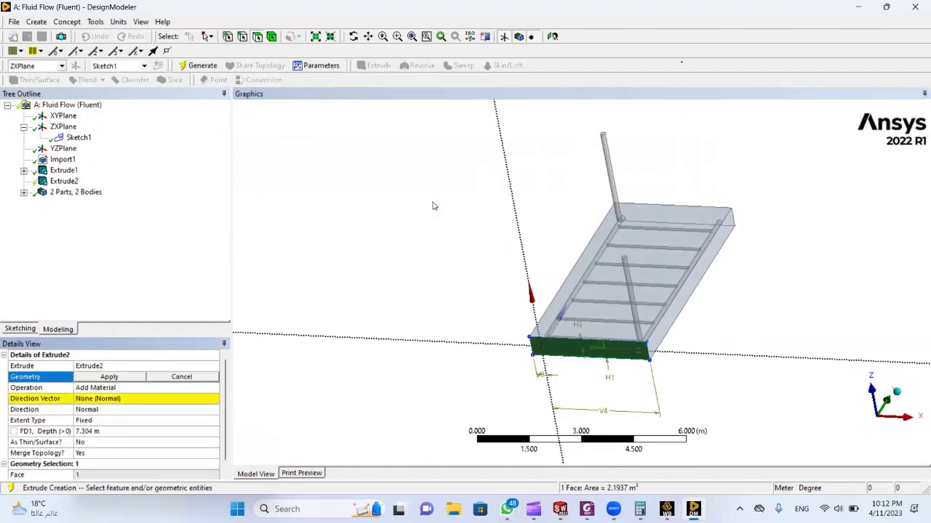
{"action": "left_click", "coordinate": [105, 379]}
- Set the extrusion's direction vector along the soil block's lower long edge, pointing outward from the end face
{"action": "left_click", "coordinate": [143, 400]}
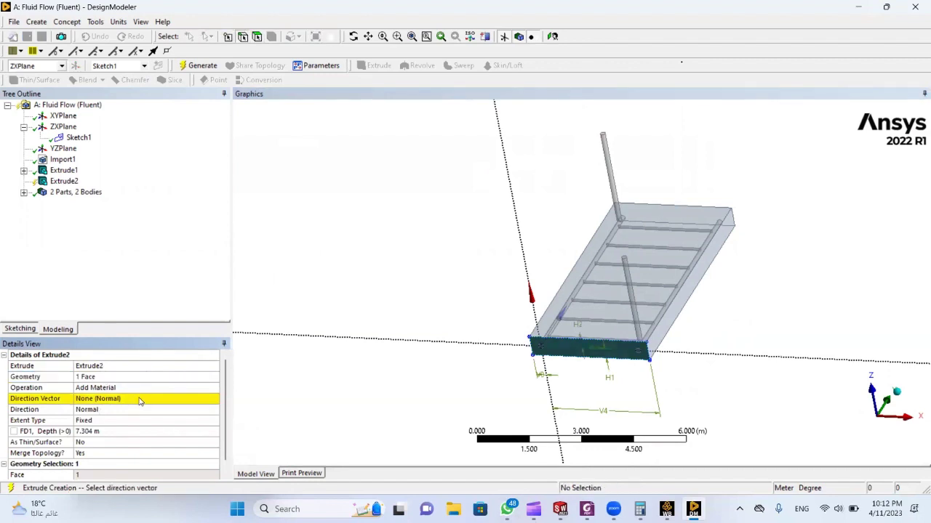
{"action": "middle_click_drag", "start_coordinate": [426, 411], "coordinate": [458, 435]}
{"action": "middle_click_drag", "start_coordinate": [503, 391], "coordinate": [588, 388]}
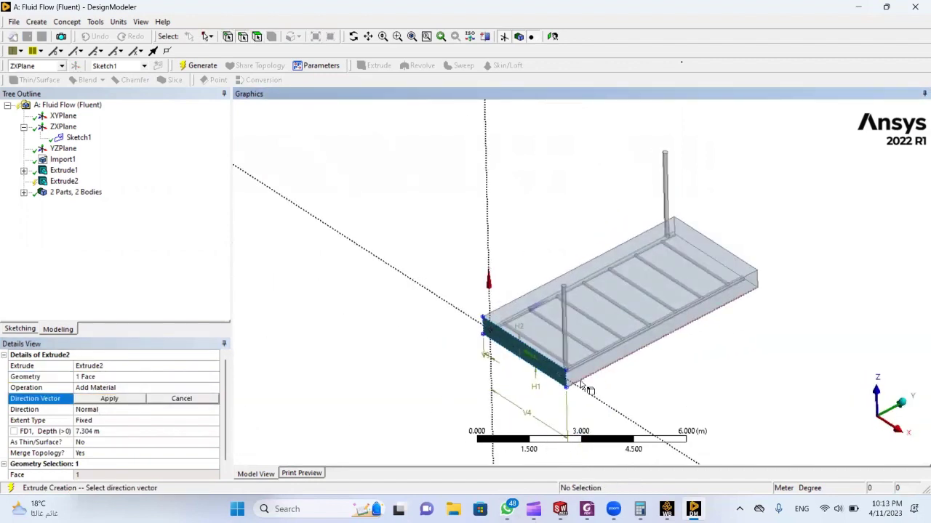
{"action": "left_click", "coordinate": [580, 382]}
{"action": "left_click", "coordinate": [93, 396]}
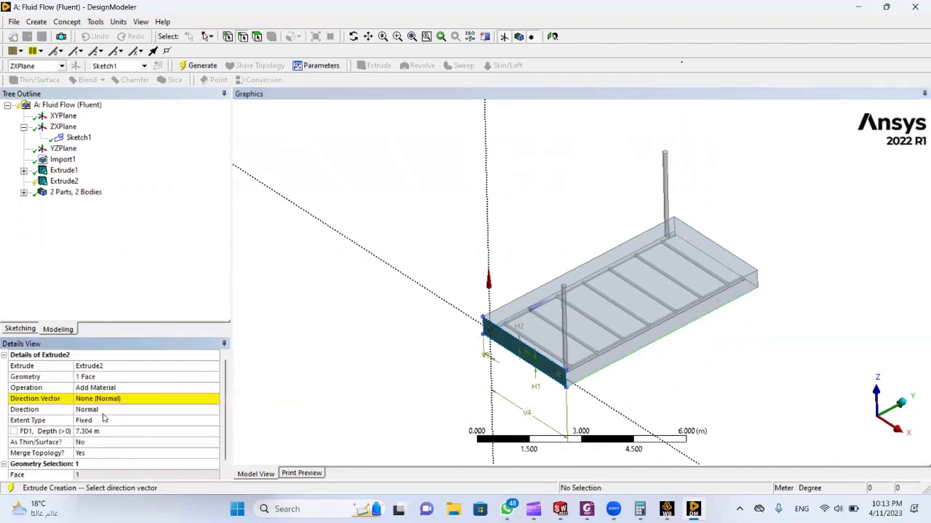
{"action": "left_click", "coordinate": [572, 384]}
{"action": "left_click", "coordinate": [121, 403]}
{"action": "left_click", "coordinate": [122, 402]}
{"action": "left_click", "coordinate": [122, 405]}
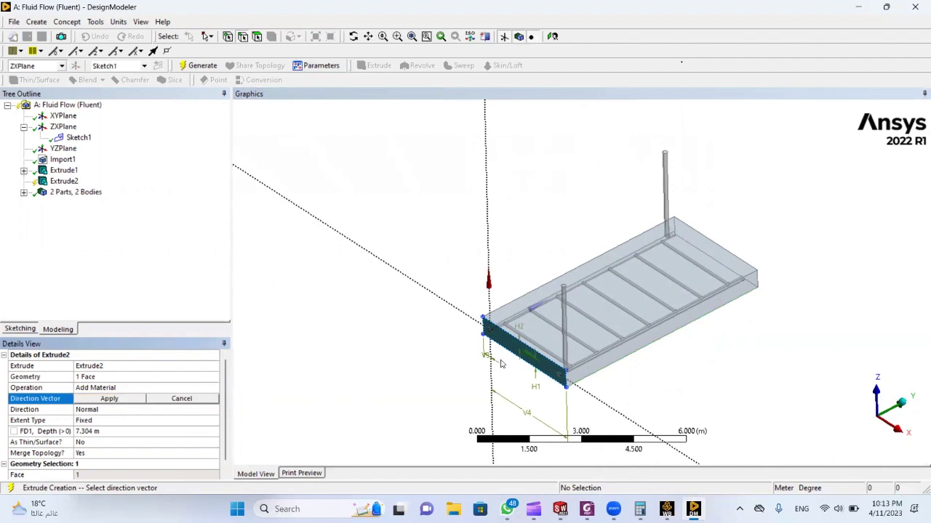
{"action": "left_click", "coordinate": [622, 359]}
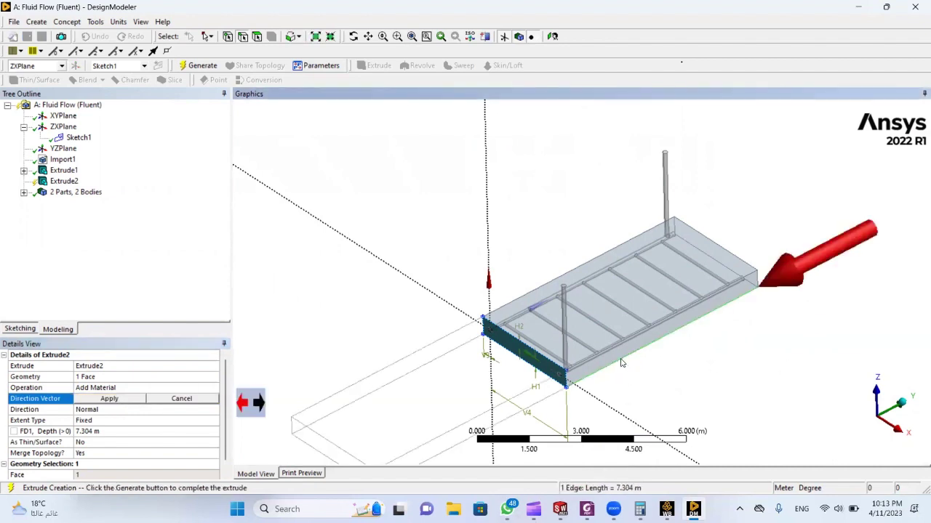
{"action": "left_click", "coordinate": [111, 399]}
- Set the end-face extrusion's depth to 0.304 m and generate it
{"action": "left_click", "coordinate": [102, 428]}
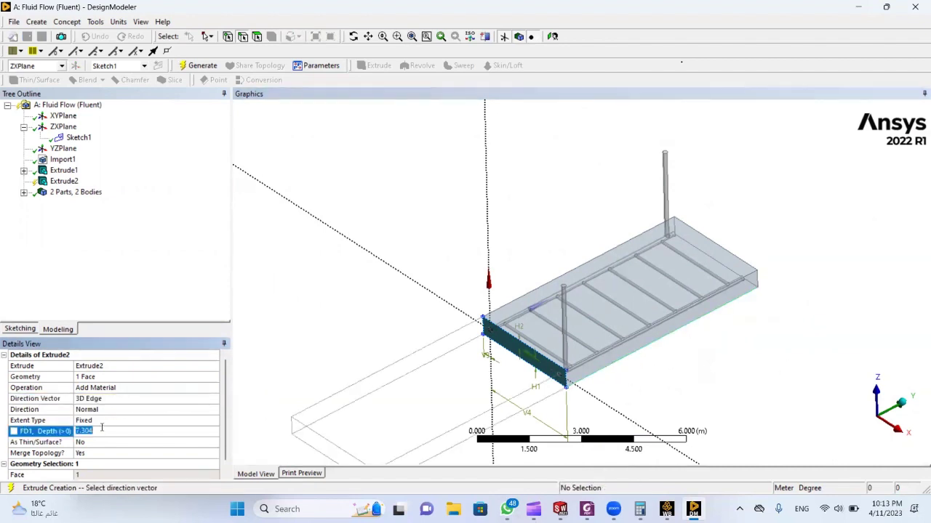
{"action": "type", "text": "0.304"}
{"action": "key", "text": "Return"}
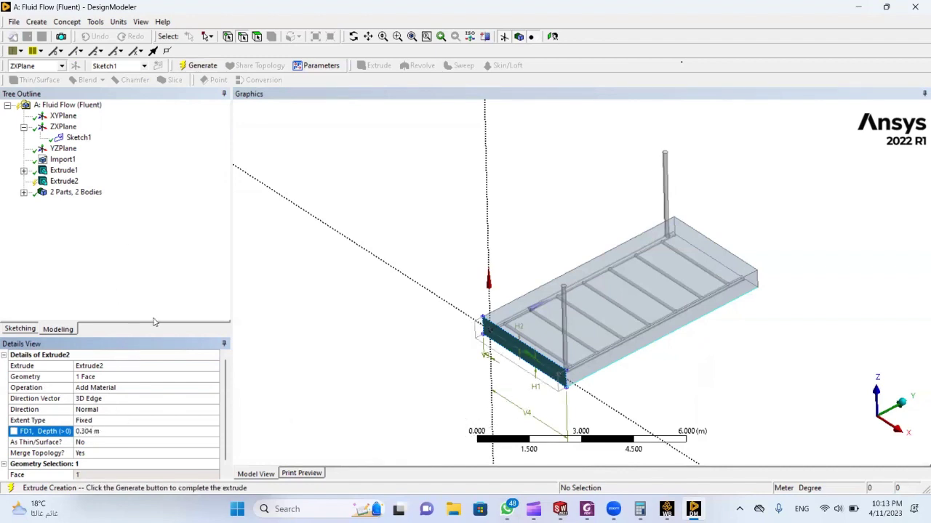
{"action": "left_click", "coordinate": [197, 66]}
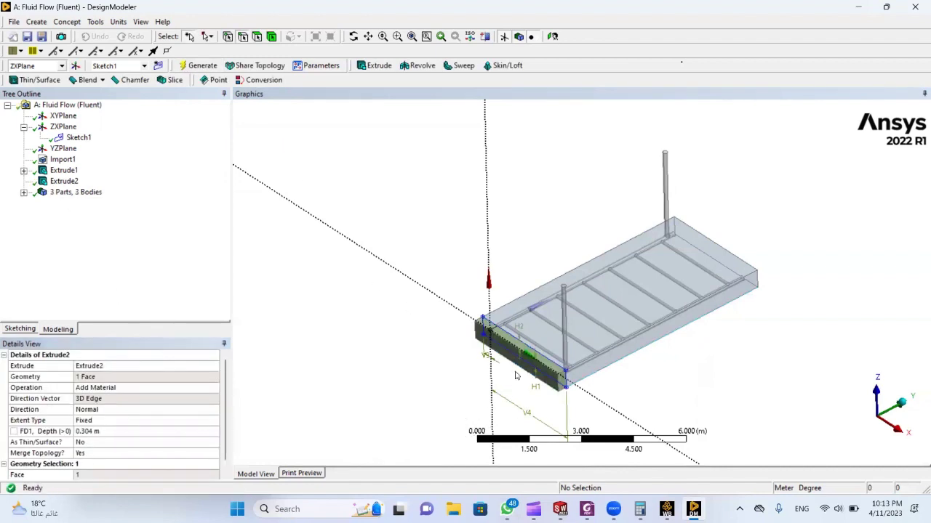
- Review the resulting bodies, change the end-face extrusion's operation to Add Frozen and regenerate it
{"action": "middle_click_drag", "start_coordinate": [515, 376], "coordinate": [502, 405]}
{"action": "left_click", "coordinate": [24, 192]}
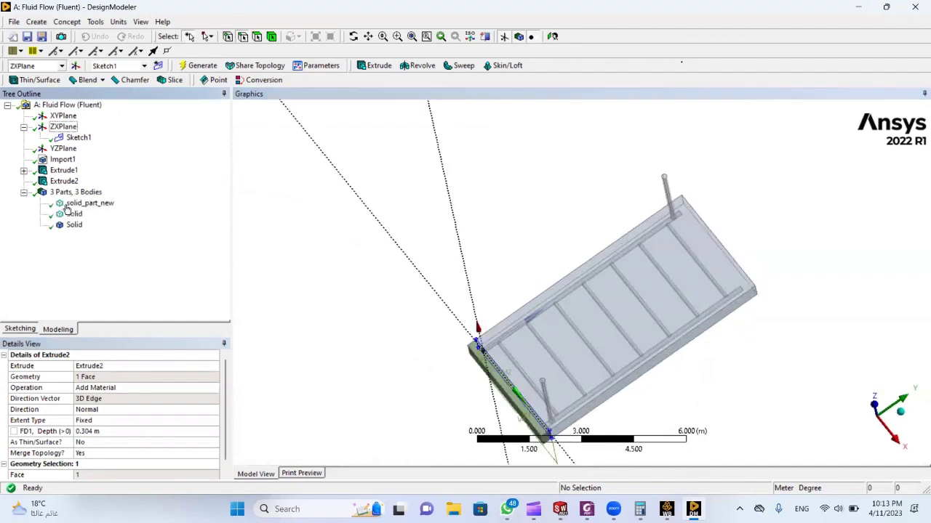
{"action": "left_click", "coordinate": [74, 213]}
{"action": "left_click", "coordinate": [74, 224]}
{"action": "left_click", "coordinate": [74, 214]}
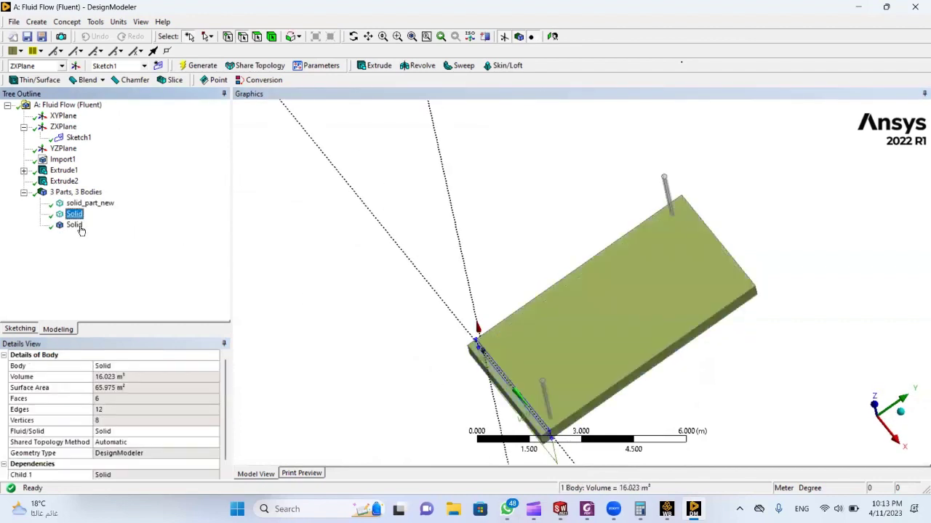
{"action": "left_click", "coordinate": [64, 181]}
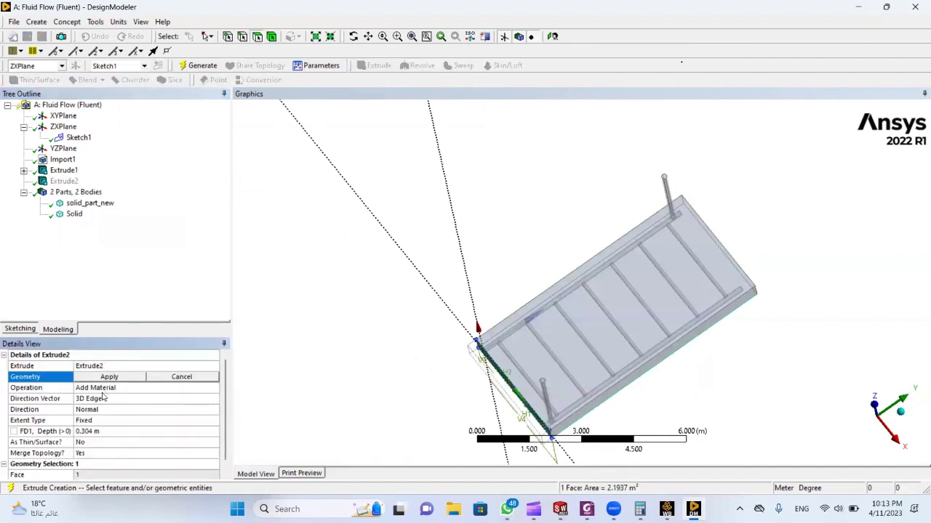
{"action": "left_click", "coordinate": [95, 376]}
{"action": "left_click", "coordinate": [94, 388]}
{"action": "left_click", "coordinate": [98, 432]}
{"action": "left_click", "coordinate": [97, 388]}
{"action": "left_click", "coordinate": [94, 442]}
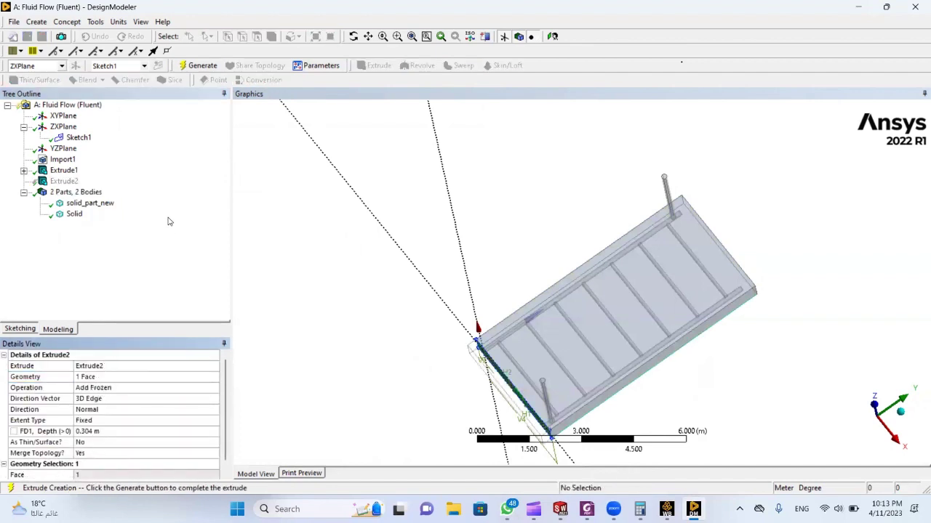
{"action": "left_click", "coordinate": [196, 65]}
- Unite the main soil block and the thin end slab with a Boolean operation and generate it
{"action": "middle_click_drag", "start_coordinate": [406, 293], "coordinate": [365, 285]}
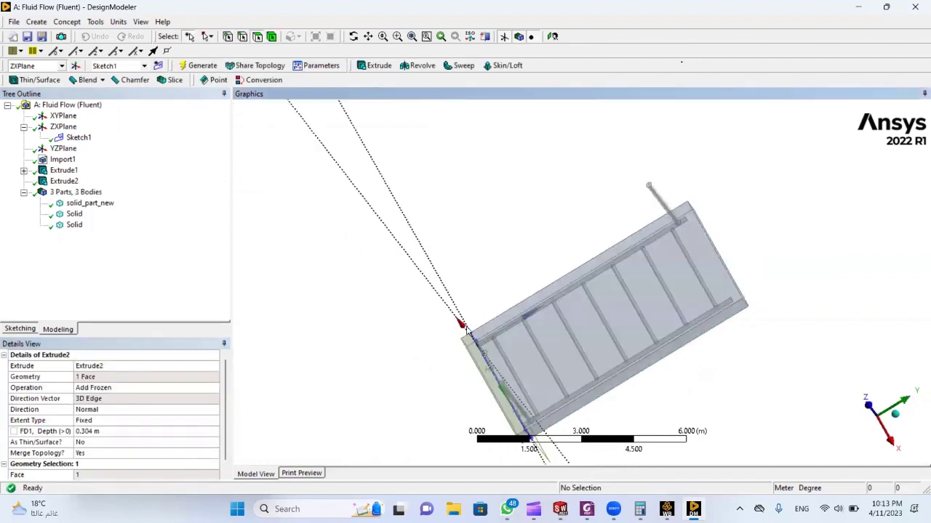
{"action": "left_click", "coordinate": [609, 366]}
{"action": "left_click", "coordinate": [487, 375], "text": "ctrl"}
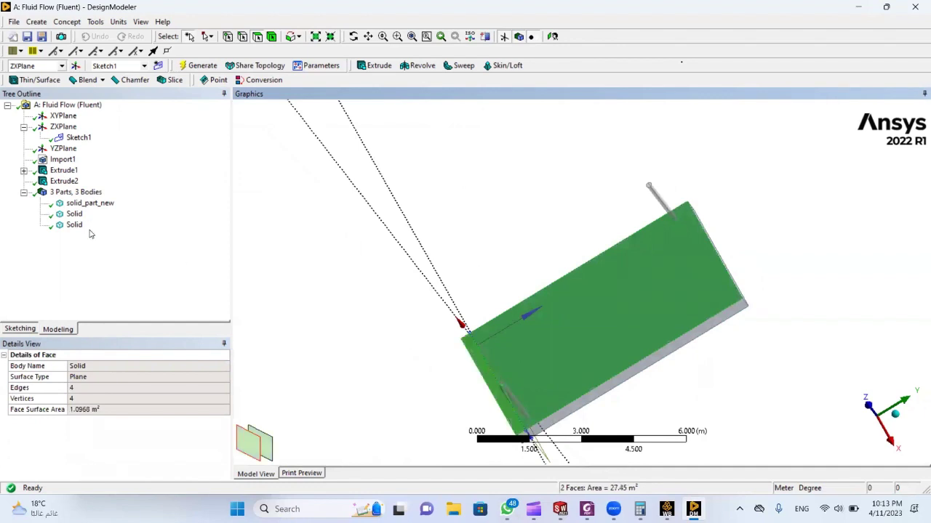
{"action": "left_click", "coordinate": [67, 21]}
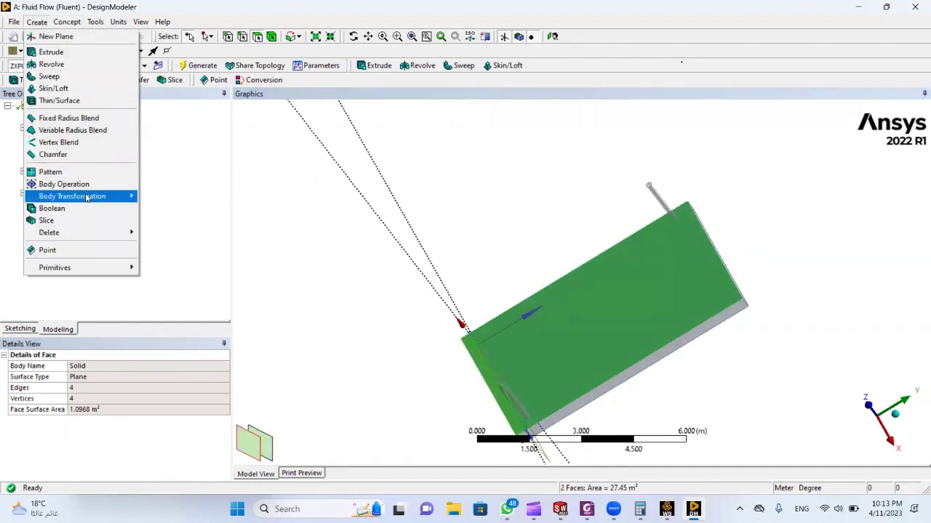
{"action": "left_click", "coordinate": [65, 208]}
{"action": "left_click", "coordinate": [524, 376]}
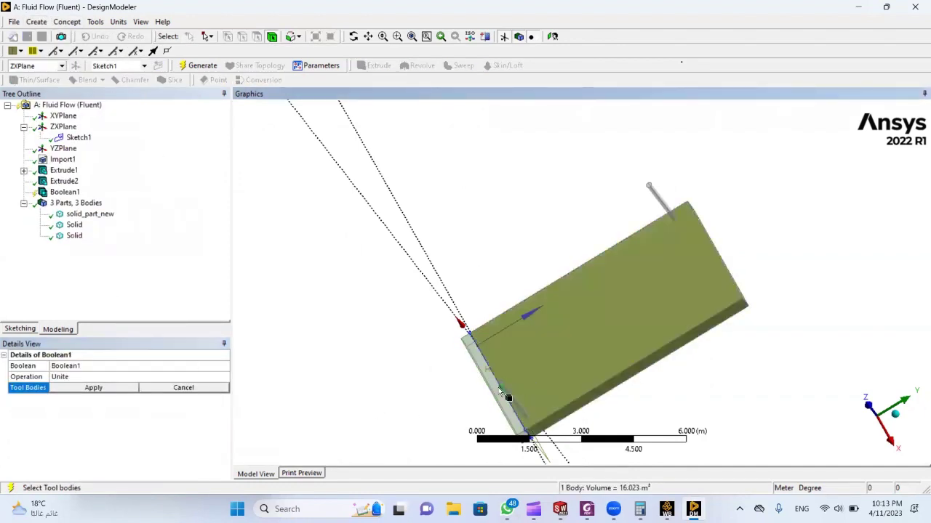
{"action": "left_click", "coordinate": [504, 394], "text": "ctrl"}
{"action": "left_click", "coordinate": [199, 65]}
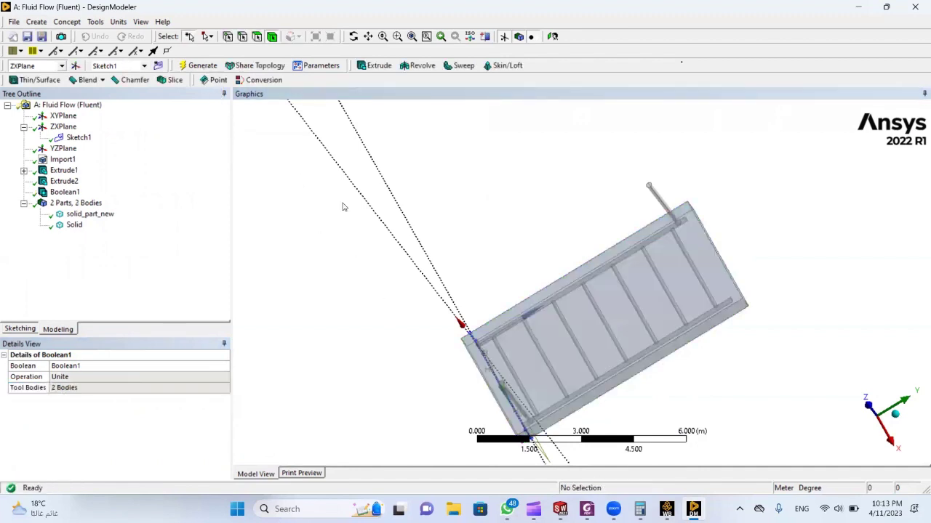
- Rename the imported pipe body as Grid and the united block as Soil
{"action": "middle_click_drag", "start_coordinate": [346, 208], "coordinate": [338, 179]}
{"action": "left_click", "coordinate": [75, 225]}
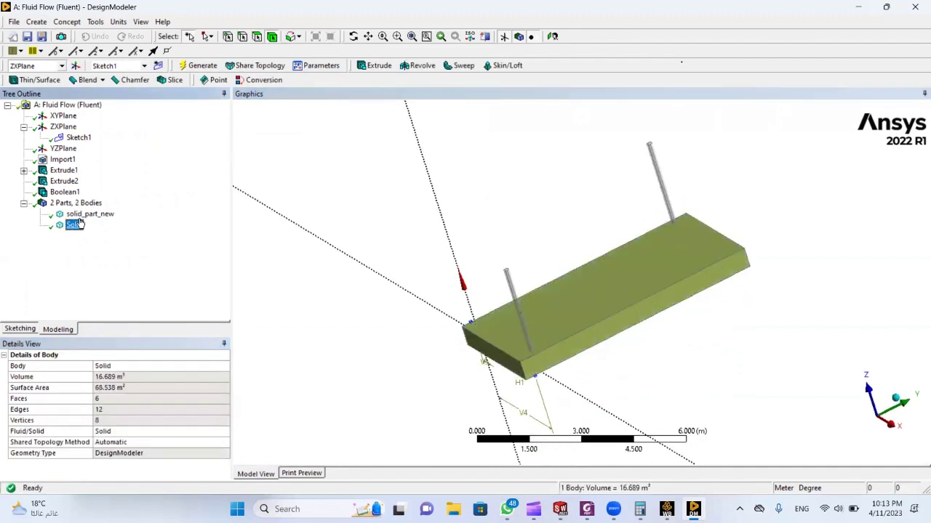
{"action": "left_click", "coordinate": [89, 214]}
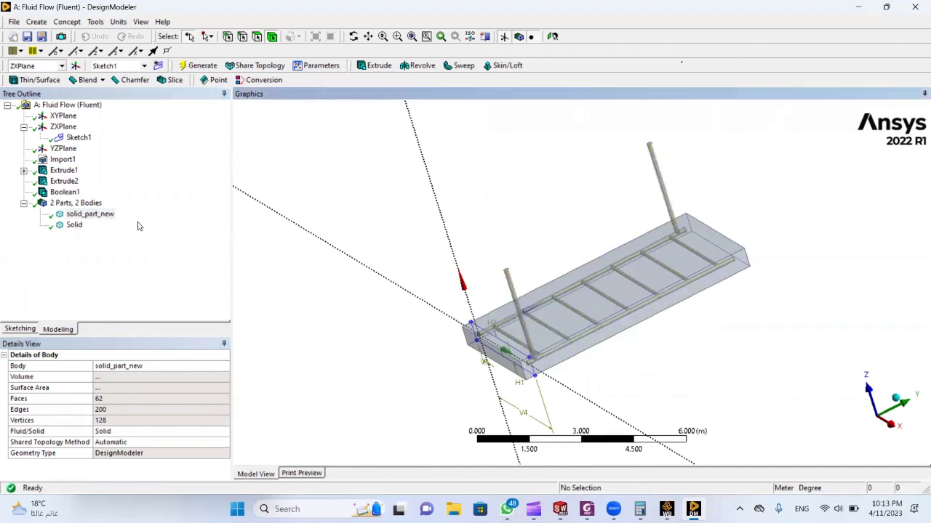
{"action": "right_click", "coordinate": [105, 215]}
{"action": "left_click", "coordinate": [137, 291]}
{"action": "type", "text": "Grid"}
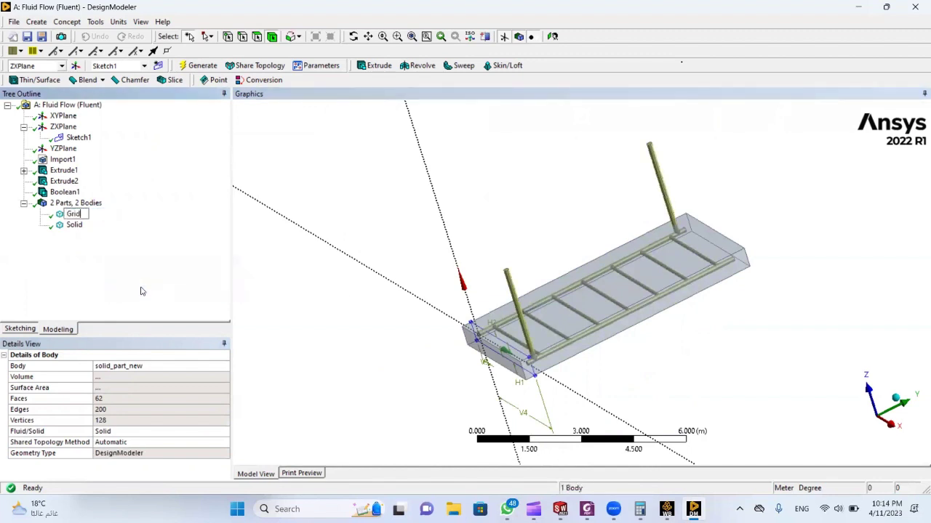
{"action": "key", "text": "Return"}
{"action": "right_click", "coordinate": [78, 227]}
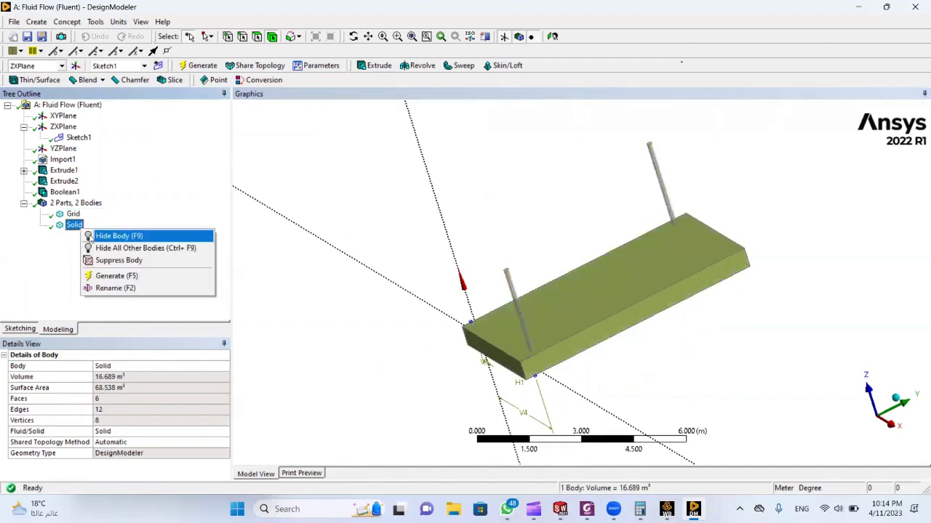
{"action": "left_click", "coordinate": [109, 288]}
{"action": "type", "text": "Sol"}
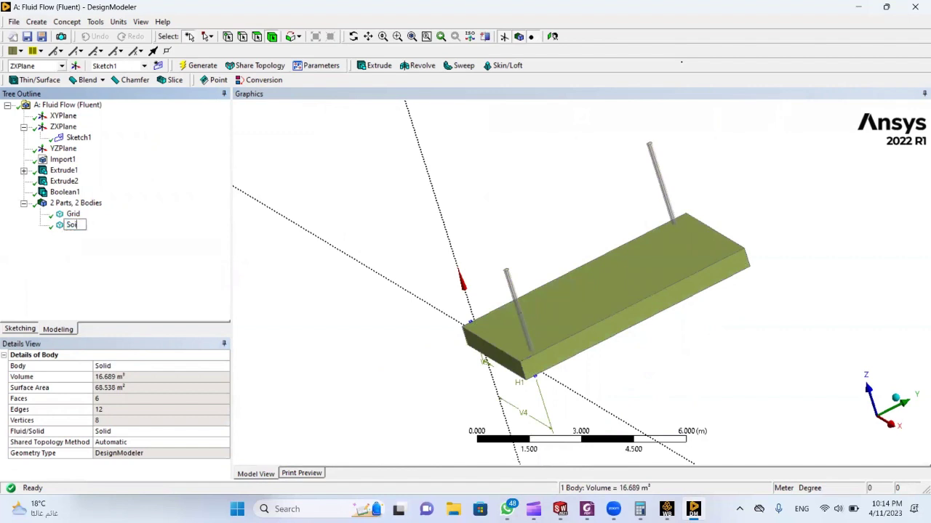
{"action": "key", "text": "Return"}
- Set the Grid body's material type to Fluid and check the Soil body's properties
{"action": "left_click", "coordinate": [73, 215]}
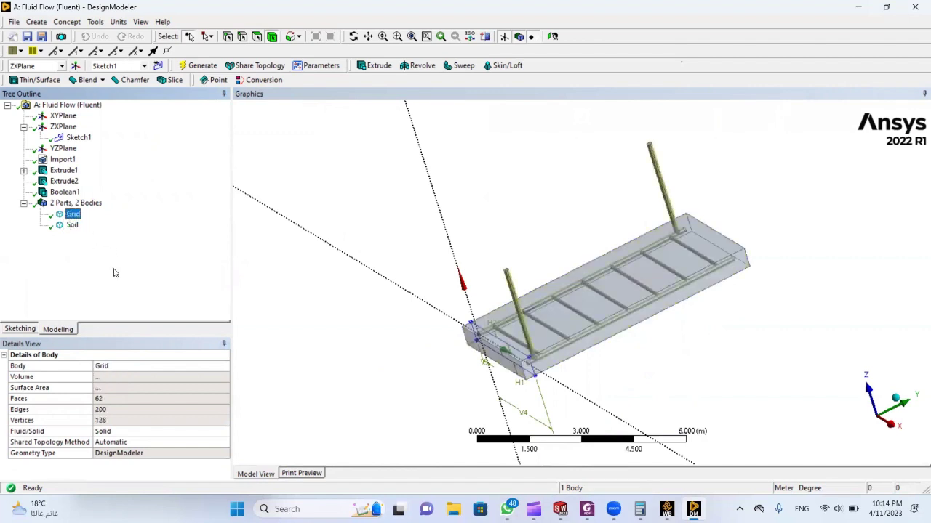
{"action": "double_click", "coordinate": [123, 437]}
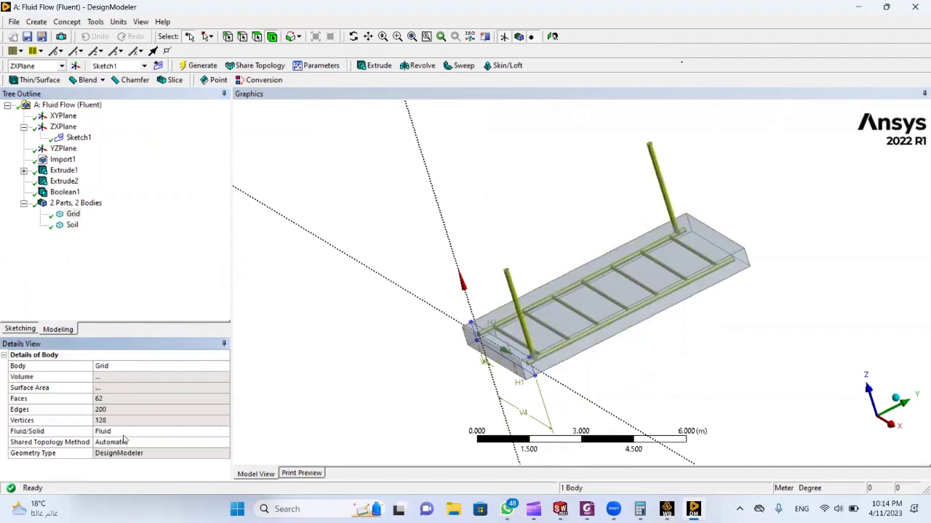
{"action": "left_click", "coordinate": [317, 377]}
{"action": "left_click", "coordinate": [72, 225]}
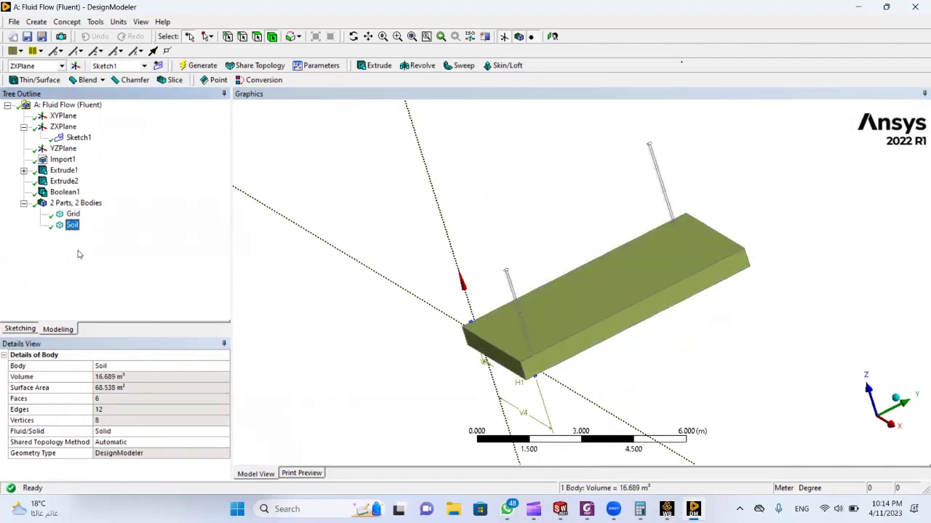
{"action": "left_click", "coordinate": [255, 333]}
{"action": "middle_click_drag", "start_coordinate": [407, 356], "coordinate": [396, 375]}
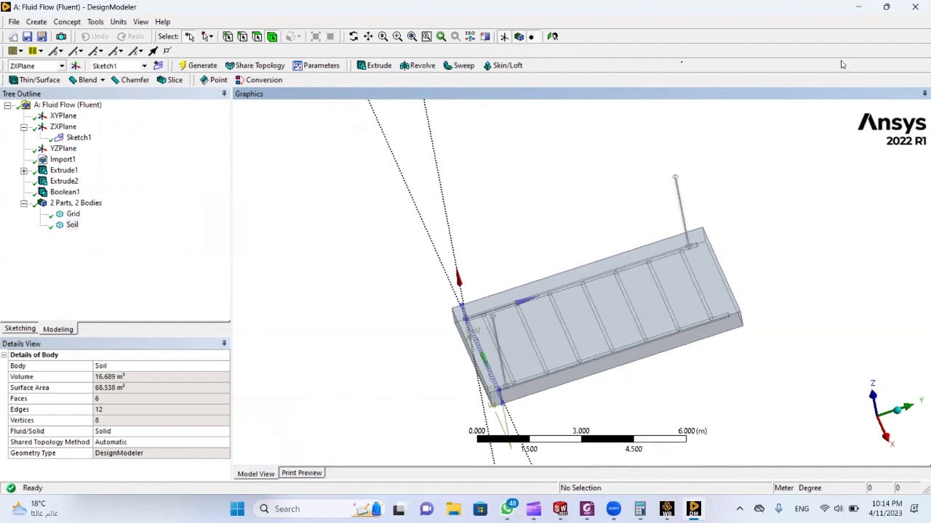
- Subtract the Grid body from the Soil body with a Boolean that does not preserve the tool body, and inspect the cavity
{"action": "middle_click_drag", "start_coordinate": [528, 248], "coordinate": [531, 362]}
{"action": "left_click", "coordinate": [37, 22]}
{"action": "left_click", "coordinate": [52, 209]}
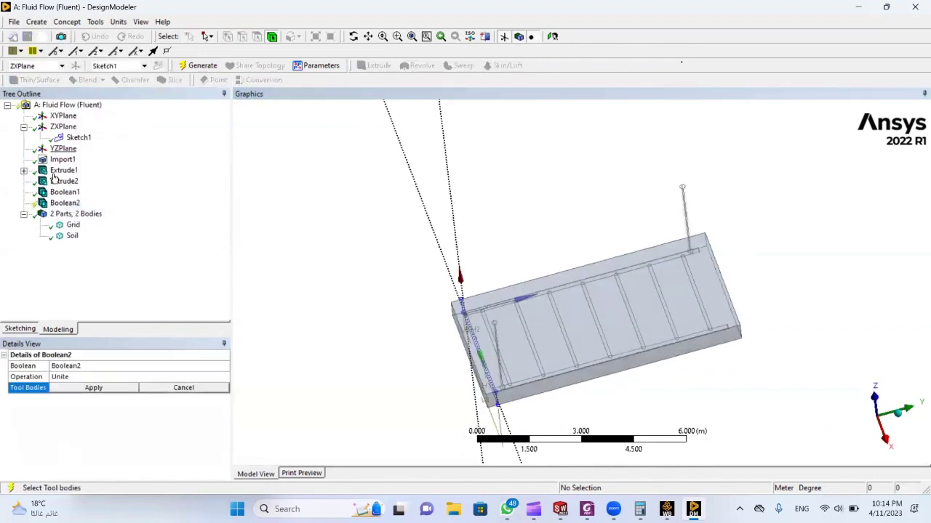
{"action": "left_click", "coordinate": [509, 362]}
{"action": "left_click", "coordinate": [90, 378]}
{"action": "double_click", "coordinate": [91, 380]}
{"action": "left_click", "coordinate": [138, 387]}
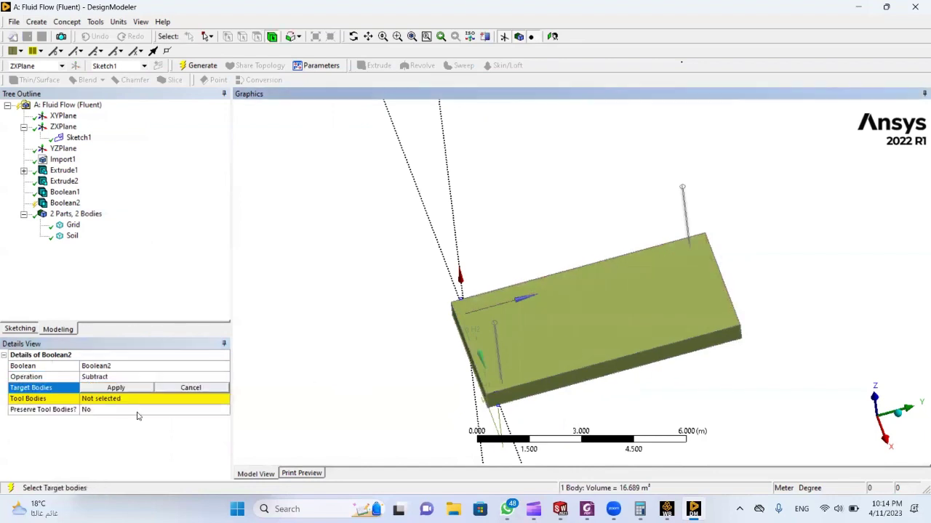
{"action": "left_click", "coordinate": [111, 389]}
{"action": "left_click", "coordinate": [493, 333]}
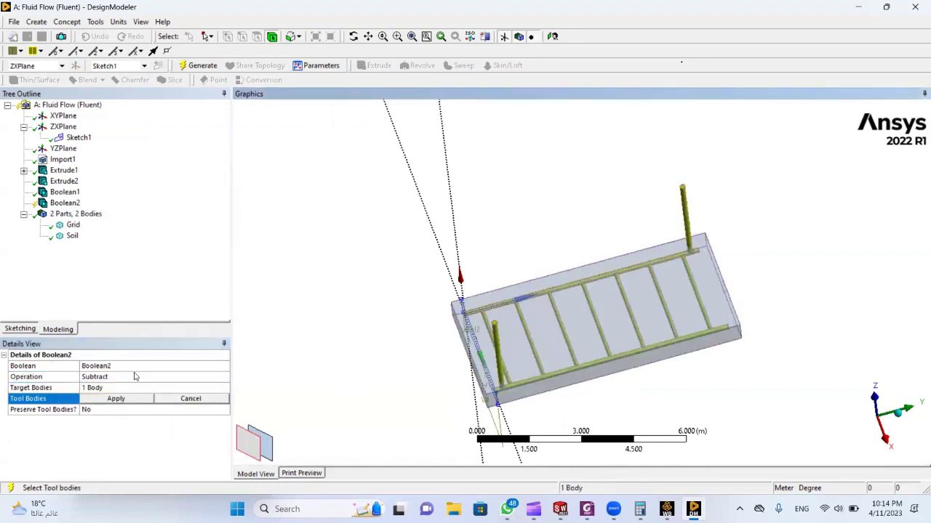
{"action": "left_click", "coordinate": [121, 400]}
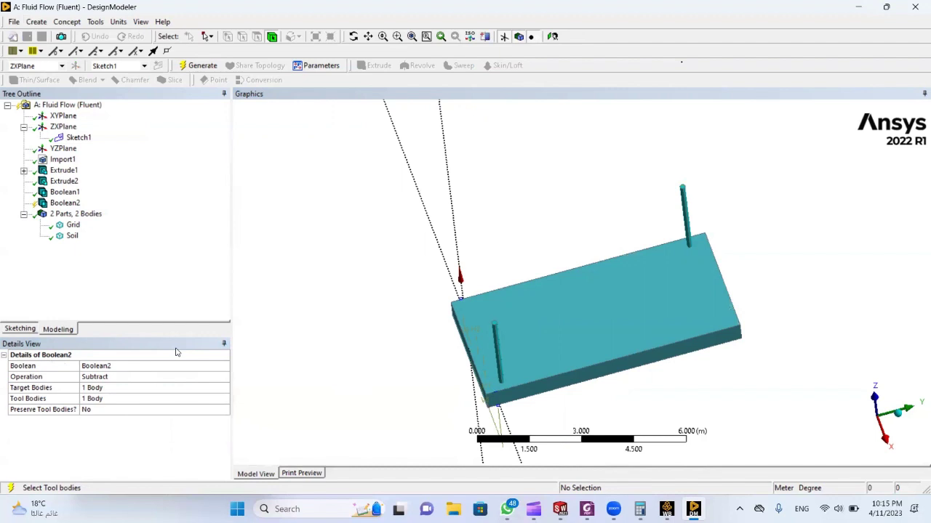
{"action": "left_click", "coordinate": [198, 65]}
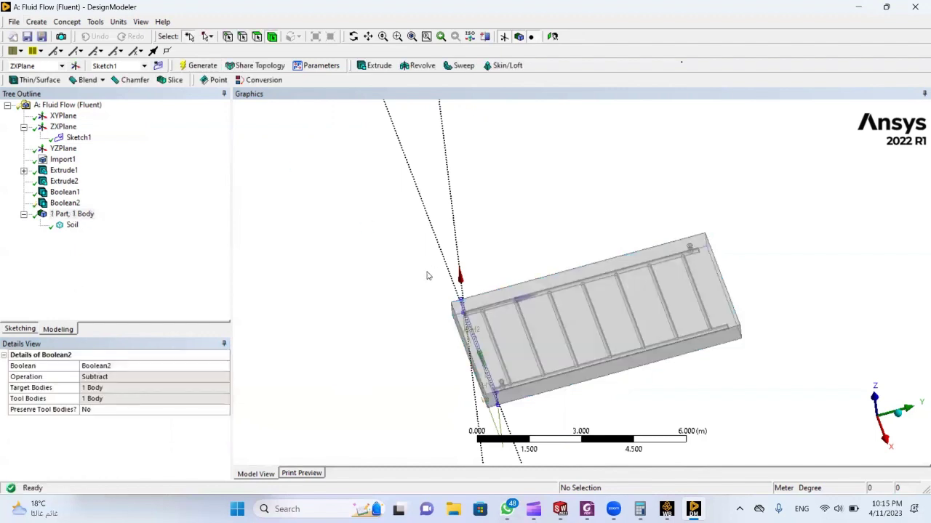
{"action": "middle_click_drag", "start_coordinate": [428, 272], "coordinate": [509, 411]}
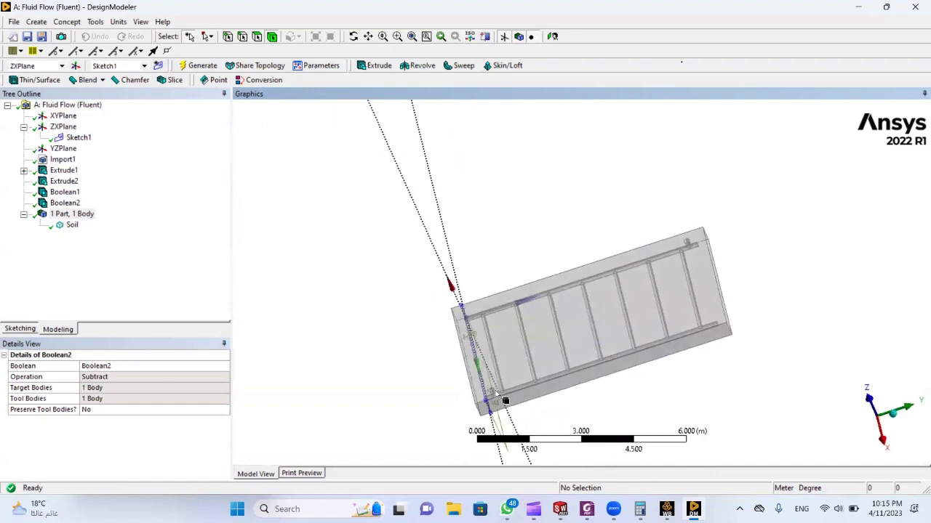
{"action": "scroll", "coordinate": [498, 396], "scroll_direction": "up", "scroll_amount": 4}
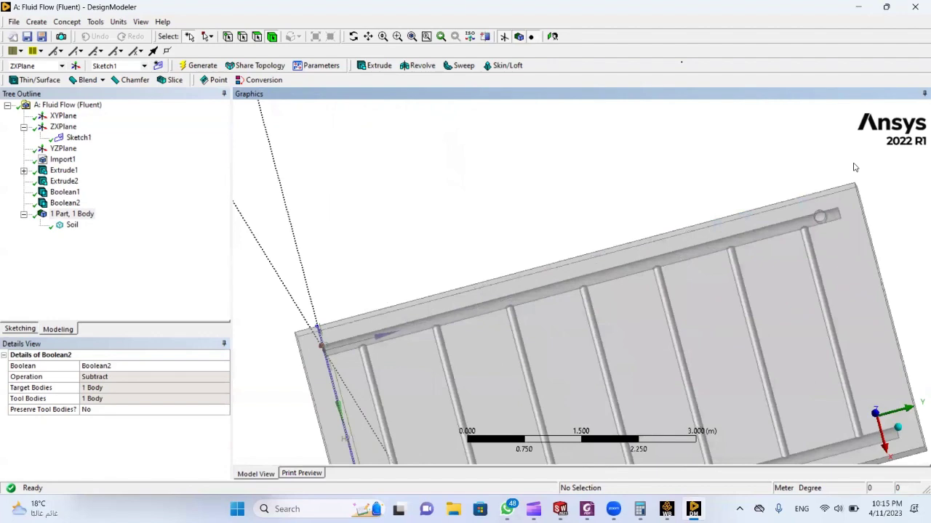
- Edit the subtract Boolean to preserve its tool body, regenerate it, and check the Grid and Soil bodies
{"action": "left_click", "coordinate": [818, 217]}
{"action": "middle_click_drag", "start_coordinate": [837, 219], "coordinate": [794, 152]}
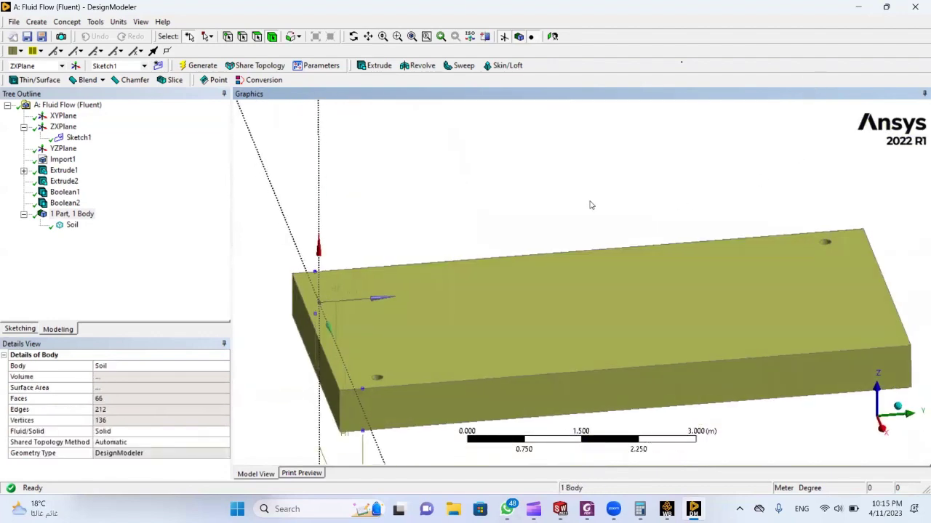
{"action": "left_click", "coordinate": [65, 203]}
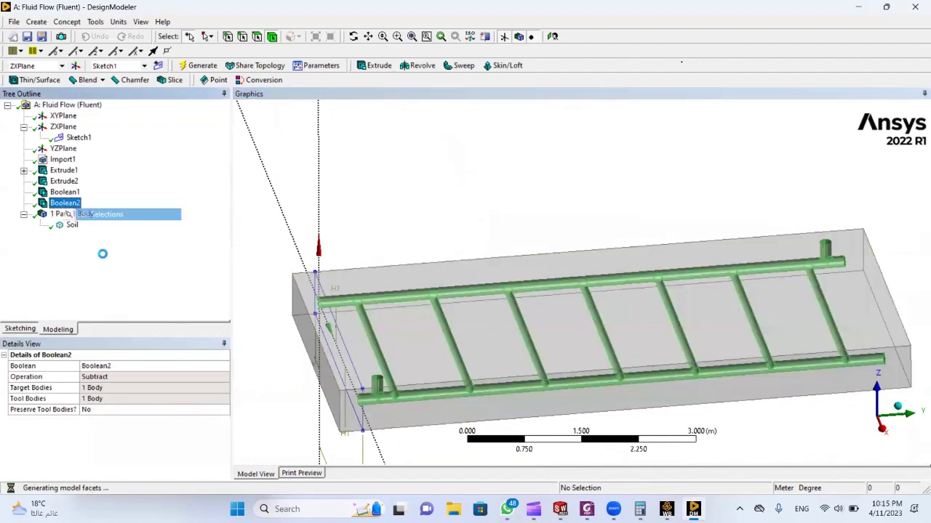
{"action": "double_click", "coordinate": [109, 411]}
{"action": "left_click", "coordinate": [198, 65]}
{"action": "scroll", "coordinate": [269, 197], "scroll_direction": "up", "scroll_amount": 2}
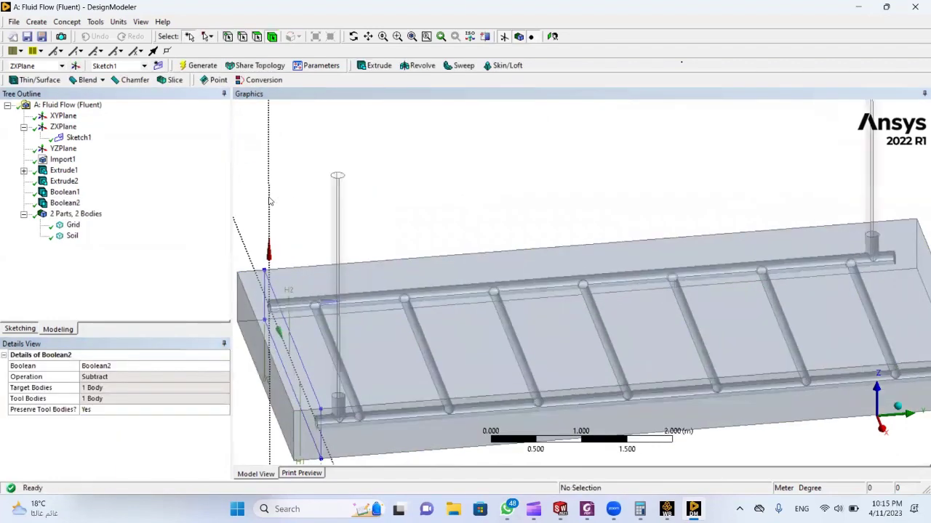
{"action": "scroll", "coordinate": [268, 201], "scroll_direction": "down", "scroll_amount": 2}
{"action": "middle_click_drag", "start_coordinate": [262, 217], "coordinate": [158, 239]}
{"action": "left_click", "coordinate": [73, 225]}
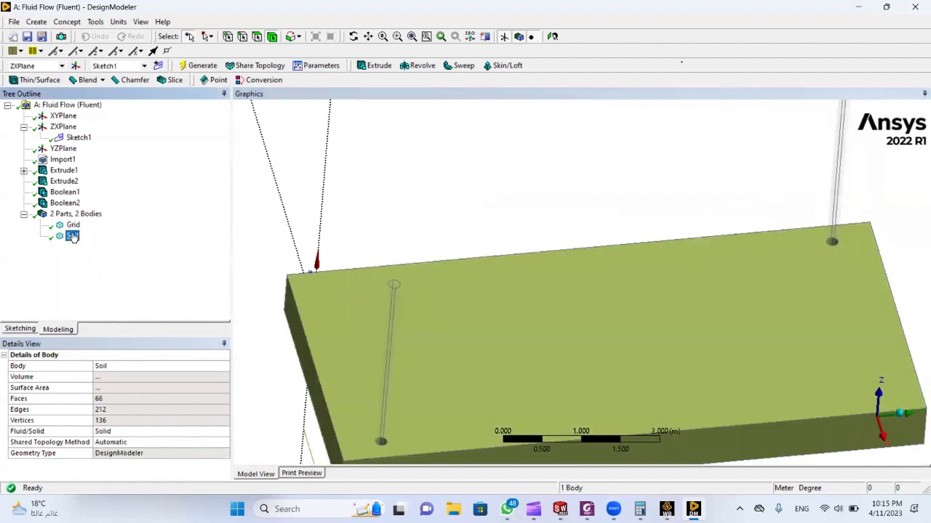
{"action": "left_click", "coordinate": [73, 236]}
{"action": "mouse_move", "coordinate": [448, 234]}
{"action": "middle_mouse_down"}
{"action": "mouse_move", "coordinate": [392, 272]}
{"action": "mouse_move", "coordinate": [420, 231]}
{"action": "mouse_move", "coordinate": [420, 197]}
{"action": "mouse_move", "coordinate": [442, 220]}
{"action": "middle_mouse_up"}
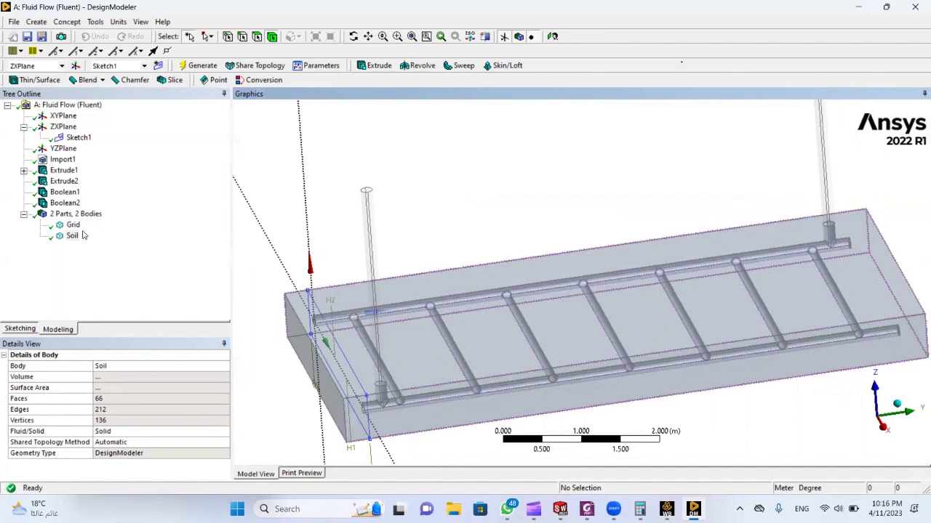
- Create a named selection called inlet on the top end face of the vertical pipe nearest the origin
{"action": "scroll", "coordinate": [391, 231], "scroll_direction": "down", "scroll_amount": 2}
{"action": "middle_click_drag", "start_coordinate": [392, 232], "coordinate": [378, 276]}
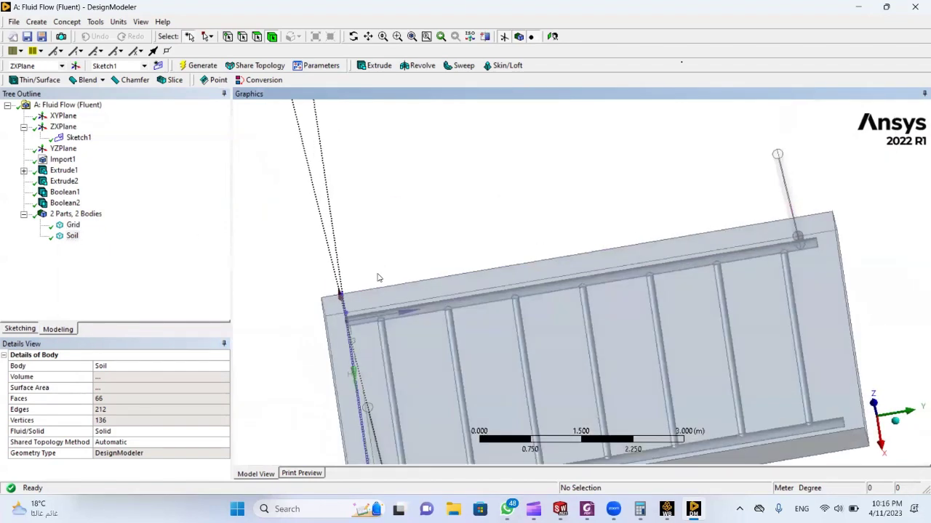
{"action": "scroll", "coordinate": [372, 272], "scroll_direction": "down", "scroll_amount": 3}
{"action": "left_click", "coordinate": [257, 36]}
{"action": "scroll", "coordinate": [465, 342], "scroll_direction": "down", "scroll_amount": 2}
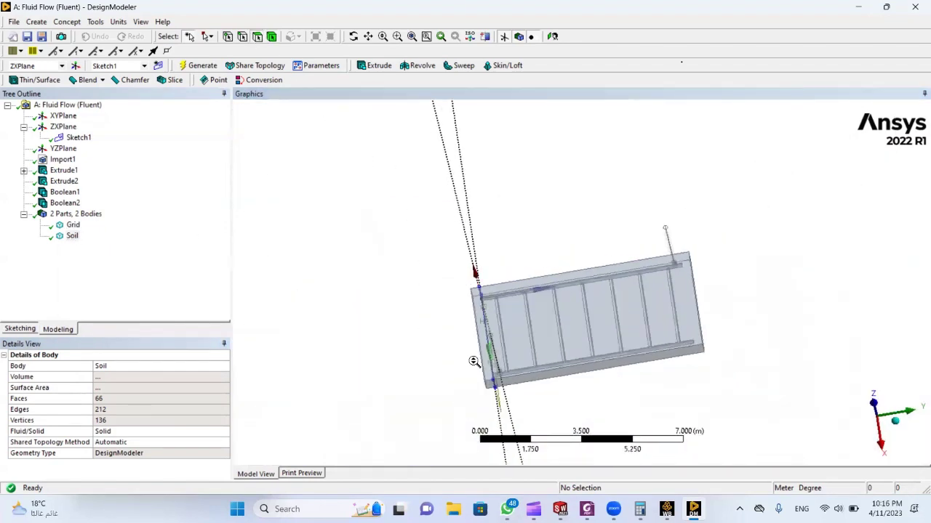
{"action": "scroll", "coordinate": [486, 357], "scroll_direction": "up", "scroll_amount": 4}
{"action": "middle_click_drag", "start_coordinate": [451, 383], "coordinate": [437, 402]}
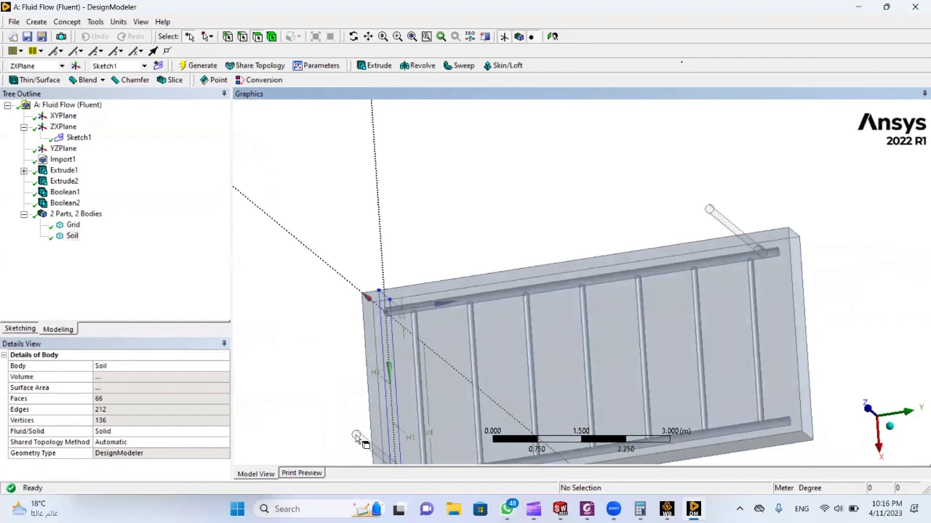
{"action": "left_click", "coordinate": [356, 437]}
{"action": "right_click", "coordinate": [354, 441]}
{"action": "left_click", "coordinate": [408, 416]}
{"action": "left_click", "coordinate": [114, 367]}
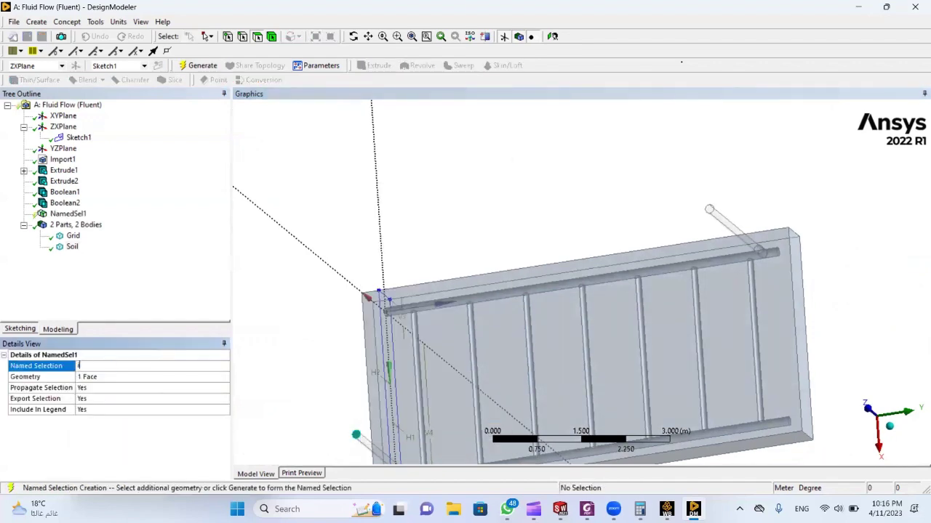
{"action": "type", "text": "inlet"}
{"action": "key", "text": "Return"}
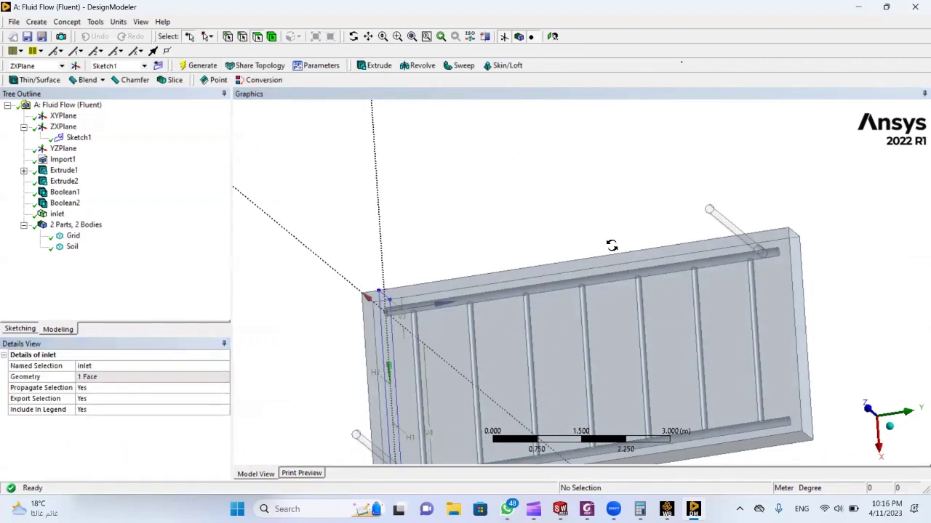
- Create a named selection called outlet on the top end face of the far vertical pipe and generate it
{"action": "middle_click_drag", "start_coordinate": [613, 245], "coordinate": [632, 245]}
{"action": "left_click", "coordinate": [749, 199]}
{"action": "right_click", "coordinate": [748, 199]}
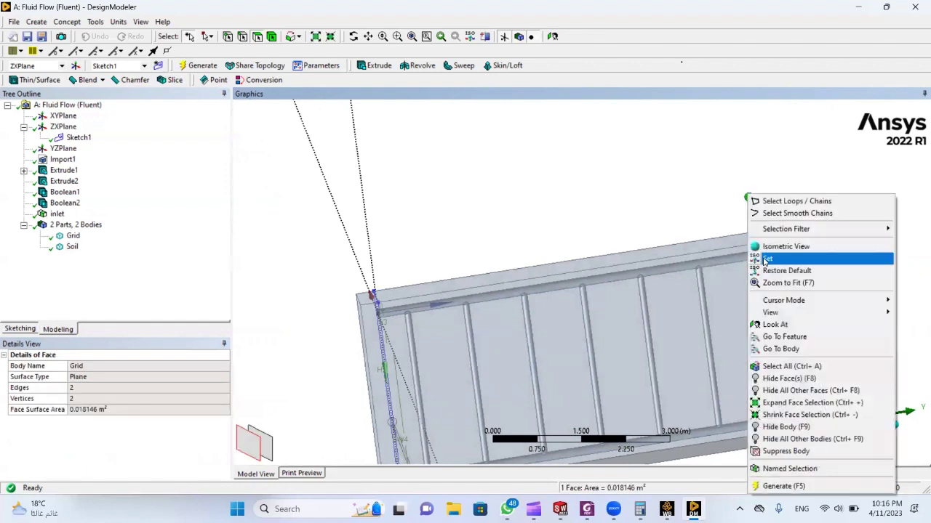
{"action": "left_click", "coordinate": [788, 469]}
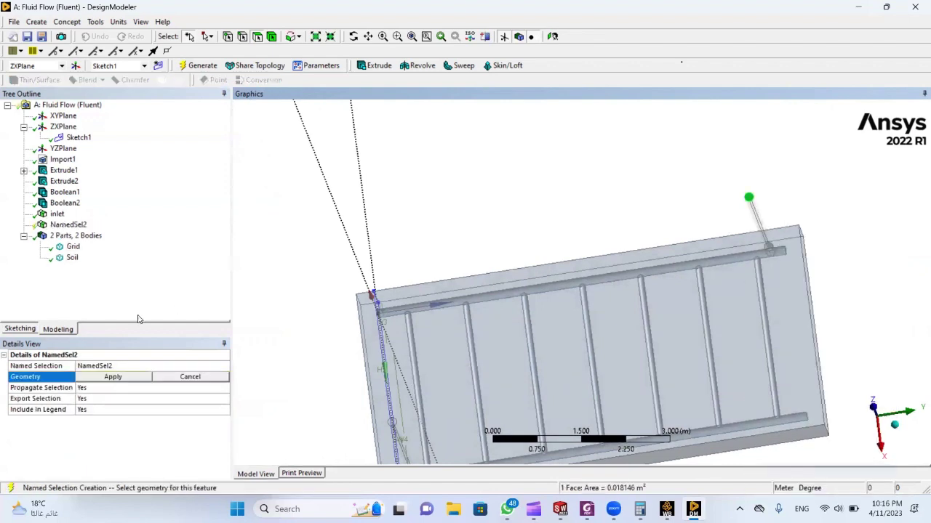
{"action": "left_click", "coordinate": [120, 378]}
{"action": "left_click", "coordinate": [123, 367]}
{"action": "key", "text": "BackSpace"}
{"action": "type", "text": "outlet"}
{"action": "key", "text": "Return"}
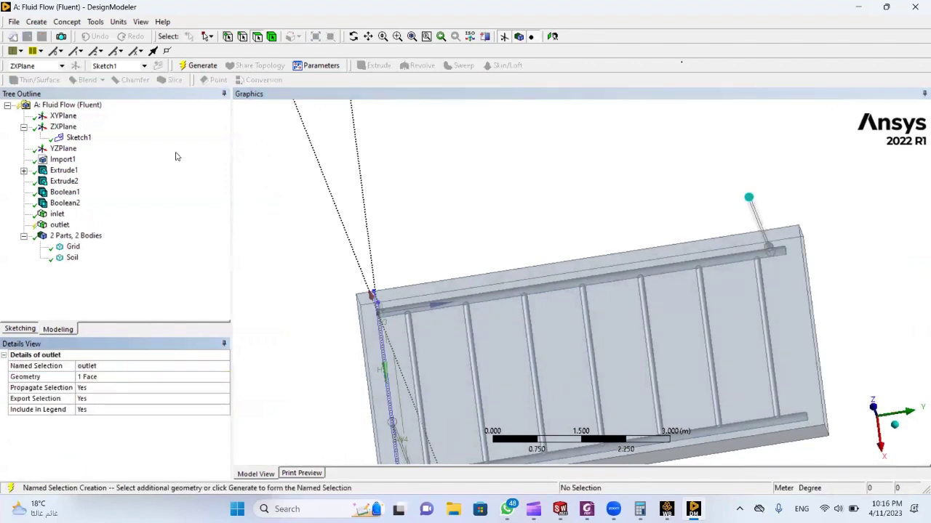
{"action": "left_click", "coordinate": [202, 67]}
- Start a named selection from the four cylindrical faces of the two vertical pipes above the soil block
{"action": "middle_click_drag", "start_coordinate": [377, 184], "coordinate": [410, 272]}
{"action": "left_click", "coordinate": [439, 228]}
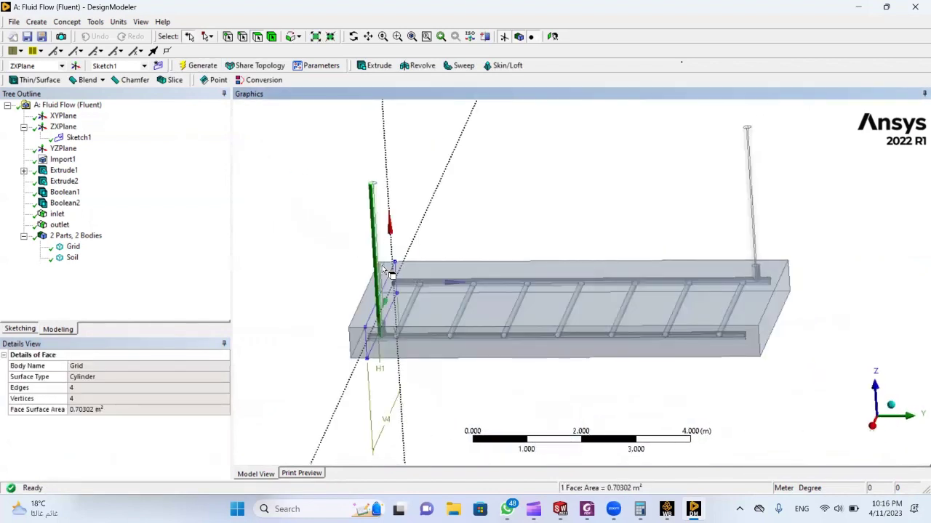
{"action": "left_click", "coordinate": [380, 267], "text": "ctrl"}
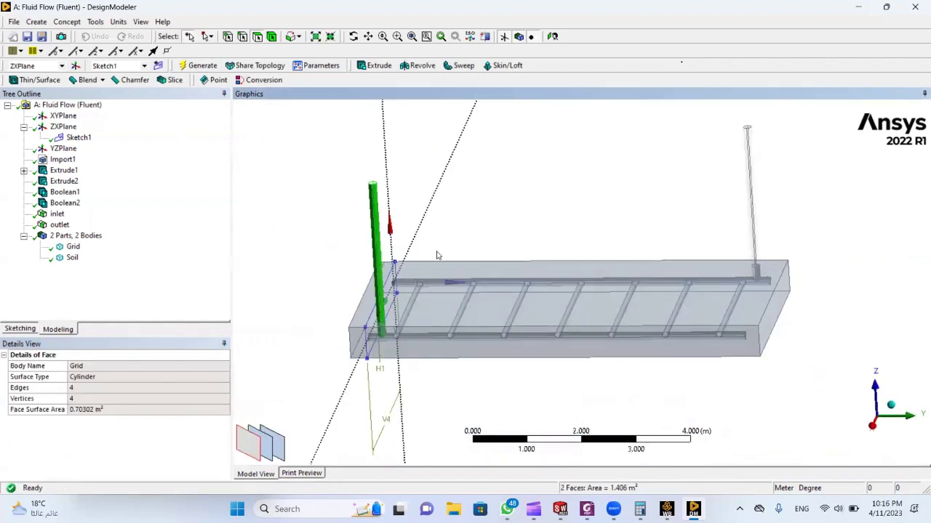
{"action": "left_click", "coordinate": [753, 226], "text": "ctrl"}
{"action": "middle_click_drag", "start_coordinate": [756, 231], "coordinate": [720, 229]}
{"action": "left_click", "coordinate": [724, 234], "text": "ctrl"}
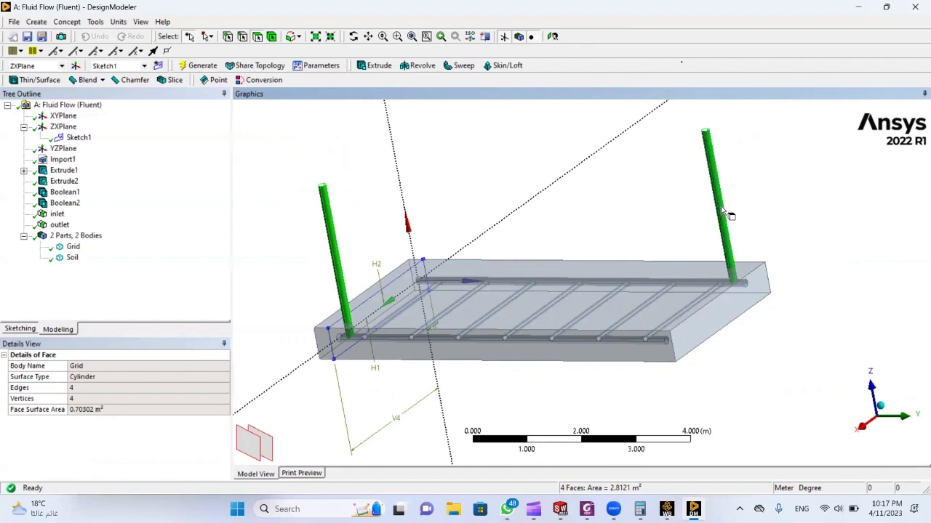
{"action": "scroll", "coordinate": [378, 321], "scroll_direction": "down", "scroll_amount": 2}
{"action": "scroll", "coordinate": [378, 322], "scroll_direction": "up", "scroll_amount": 3}
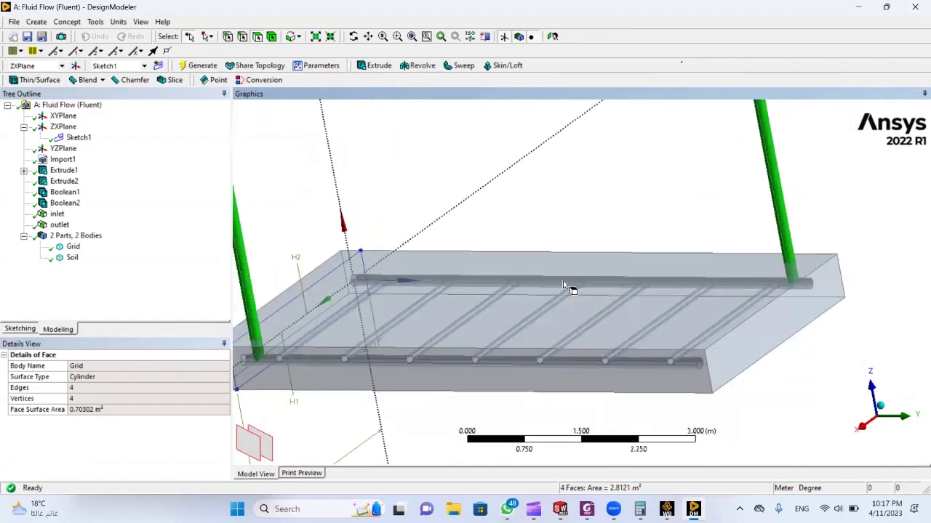
{"action": "right_click", "coordinate": [777, 186]}
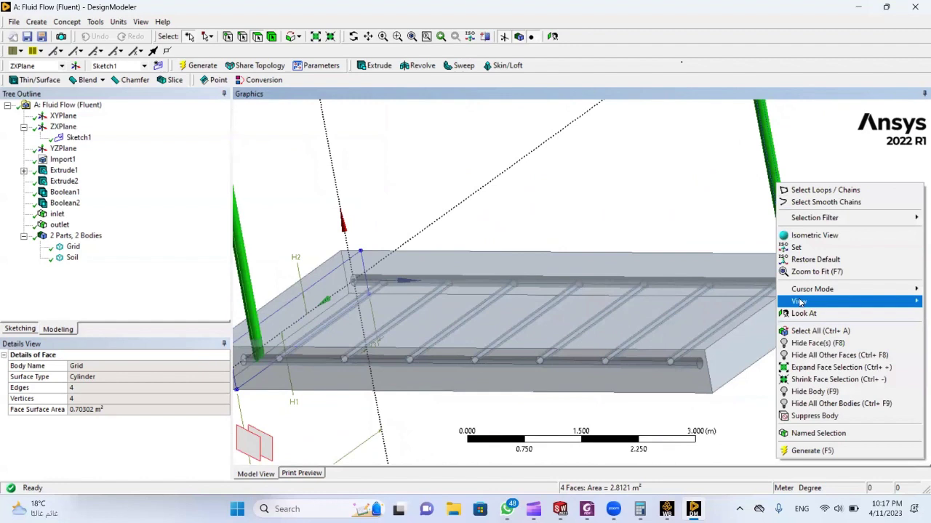
{"action": "left_click", "coordinate": [807, 436]}
{"action": "left_click", "coordinate": [113, 377]}
- Name the vertical pipe face selection Insulation_walls and generate it
{"action": "left_click", "coordinate": [94, 366]}
{"action": "type", "text": "Ins"}
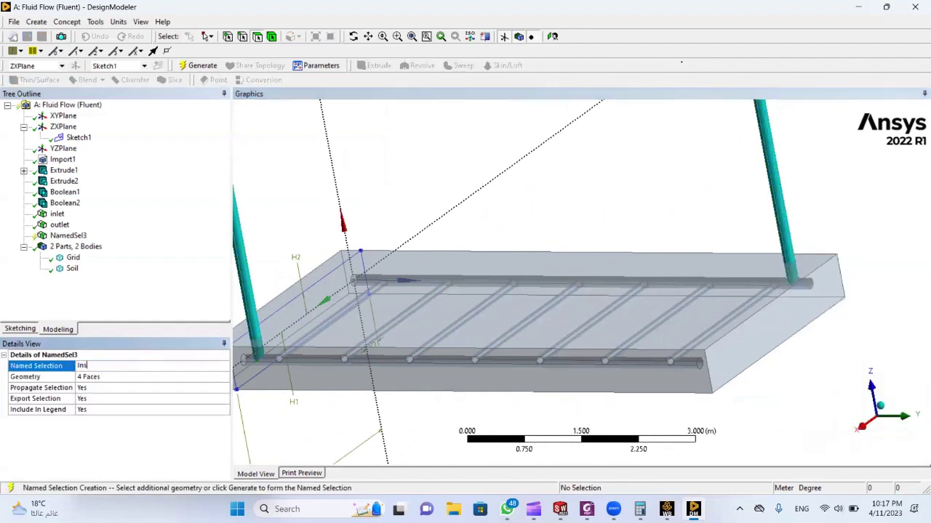
{"action": "type", "text": "ulation_walls"}
{"action": "key", "text": "Return"}
{"action": "left_click", "coordinate": [198, 65]}
- Start another named selection from all six outer faces of the soil block, including its underside and ends
{"action": "scroll", "coordinate": [385, 266], "scroll_direction": "up", "scroll_amount": 2}
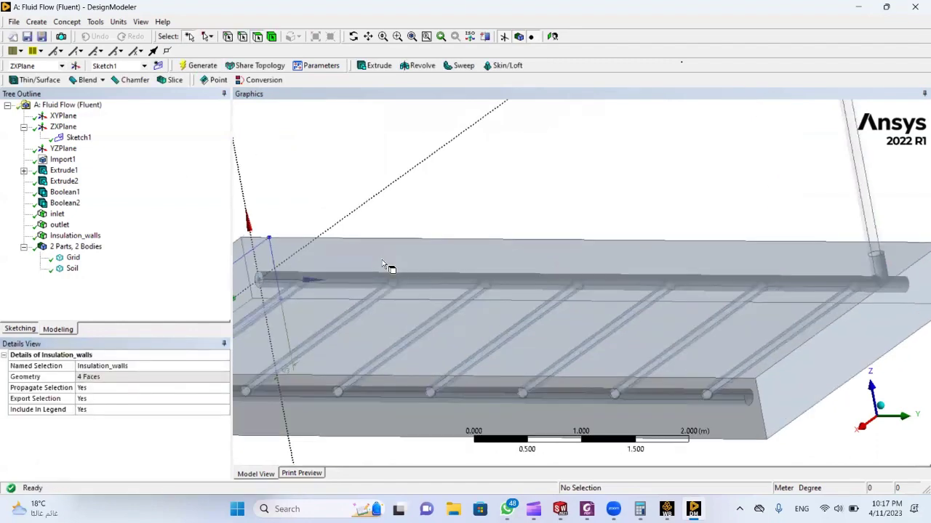
{"action": "scroll", "coordinate": [386, 266], "scroll_direction": "down", "scroll_amount": 4}
{"action": "scroll", "coordinate": [437, 320], "scroll_direction": "up", "scroll_amount": 3}
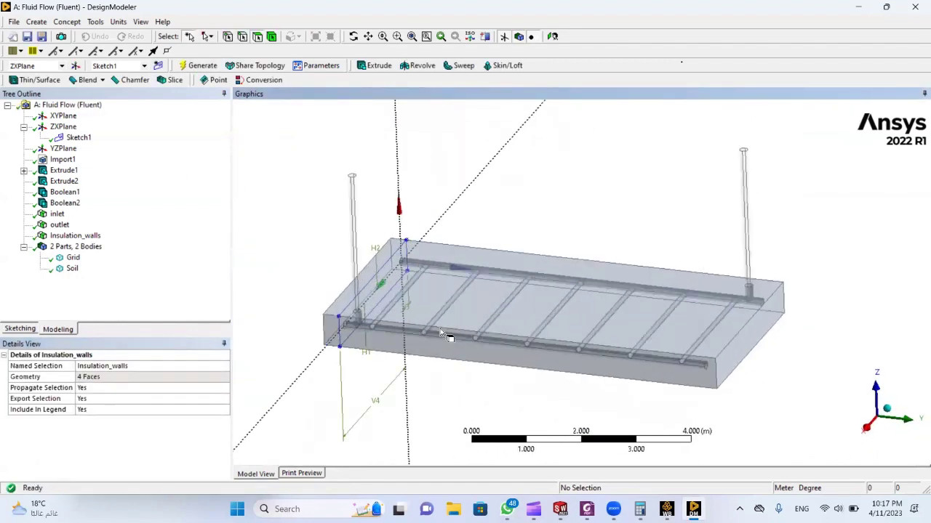
{"action": "left_click", "coordinate": [431, 342]}
{"action": "left_click", "coordinate": [434, 322], "text": "ctrl"}
{"action": "middle_click_drag", "start_coordinate": [386, 312], "coordinate": [544, 256]}
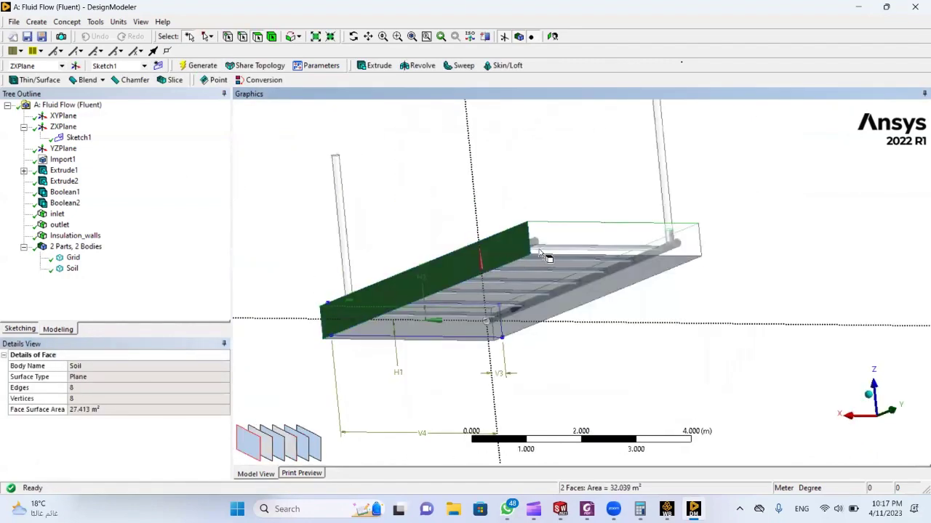
{"action": "left_click", "coordinate": [539, 253], "text": "ctrl"}
{"action": "left_click", "coordinate": [537, 304], "text": "ctrl"}
{"action": "middle_click_drag", "start_coordinate": [537, 304], "coordinate": [443, 276]}
{"action": "left_click", "coordinate": [487, 238], "text": "ctrl"}
{"action": "right_click", "coordinate": [452, 282]}
{"action": "left_click", "coordinate": [473, 254]}
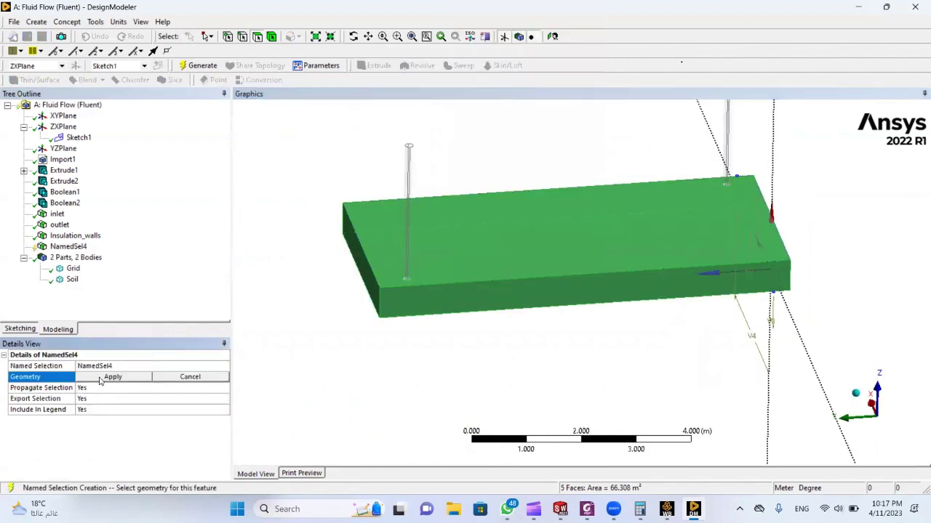
{"action": "left_click", "coordinate": [100, 378]}
{"action": "middle_click_drag", "start_coordinate": [676, 274], "coordinate": [553, 306]}
{"action": "left_click", "coordinate": [481, 326], "text": "ctrl"}
{"action": "left_click", "coordinate": [105, 377]}
{"action": "left_click", "coordinate": [105, 377]}
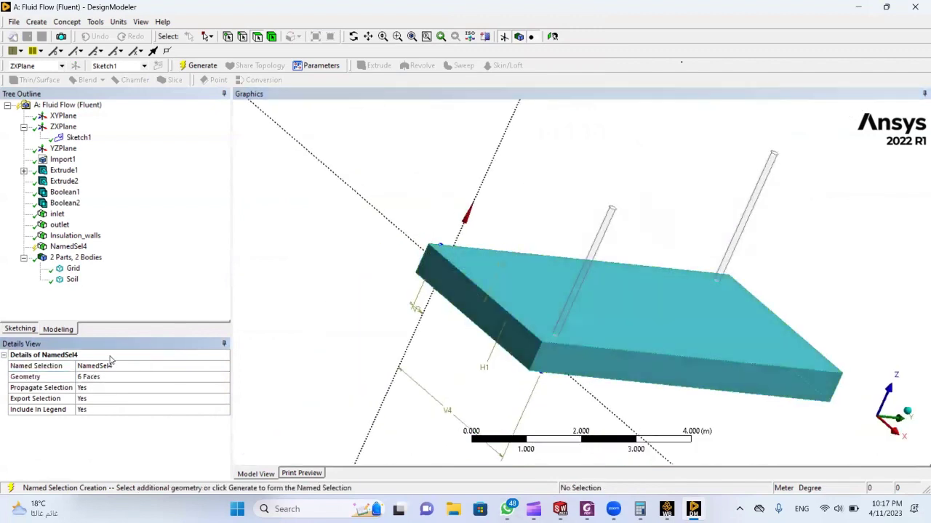
- Name the soil block face selection soil_out_faces and generate it
{"action": "left_click", "coordinate": [124, 368]}
{"action": "type", "text": "soil_out_faces"}
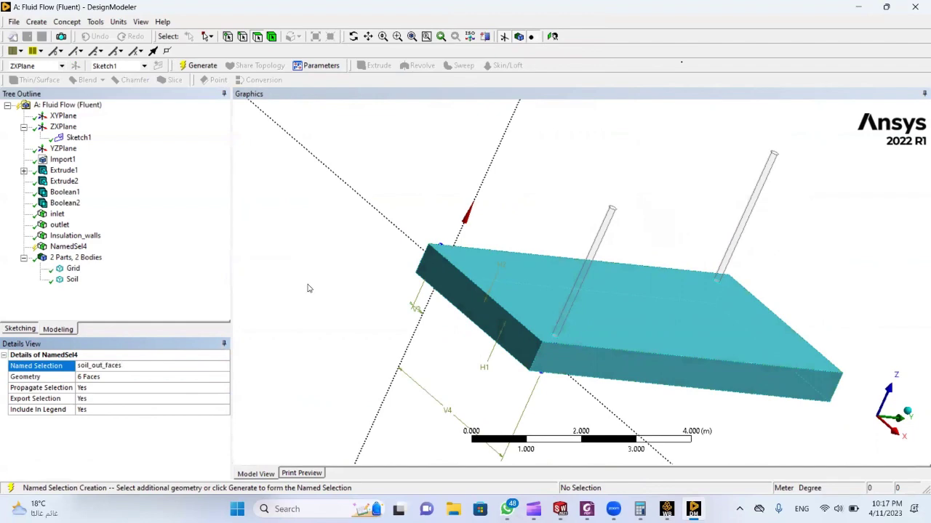
{"action": "key", "text": "Return"}
{"action": "left_click", "coordinate": [182, 64]}
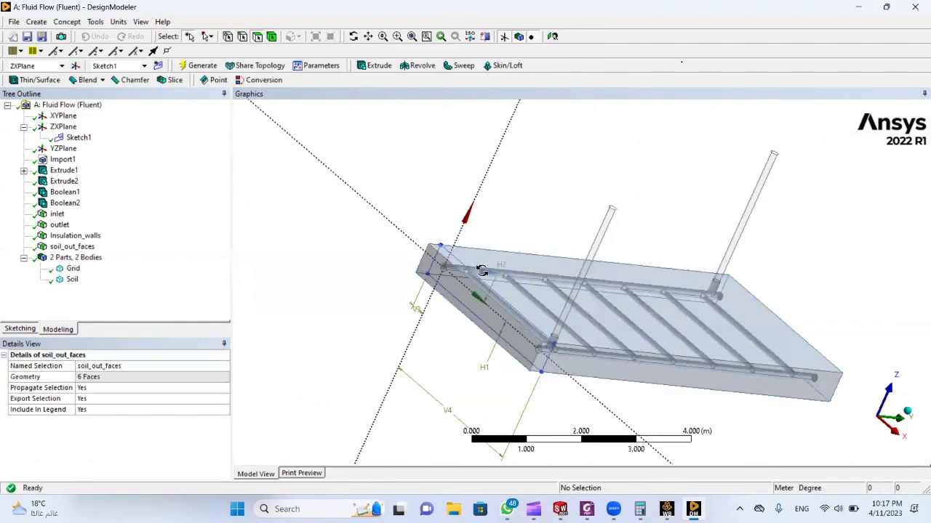
- Hide the Soil body so that only the Grid pipe body is displayed
{"action": "middle_click_drag", "start_coordinate": [500, 274], "coordinate": [515, 301]}
{"action": "scroll", "coordinate": [511, 299], "scroll_direction": "down", "scroll_amount": 2}
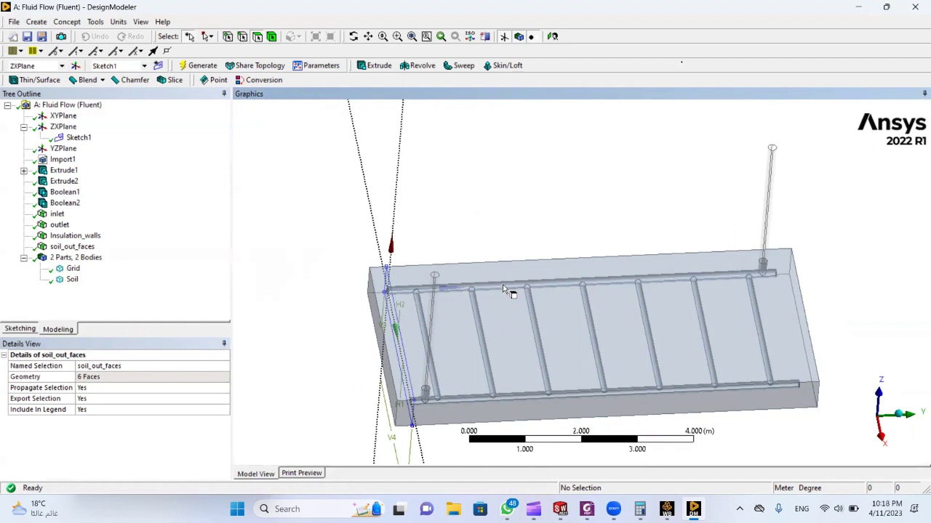
{"action": "left_click", "coordinate": [463, 331]}
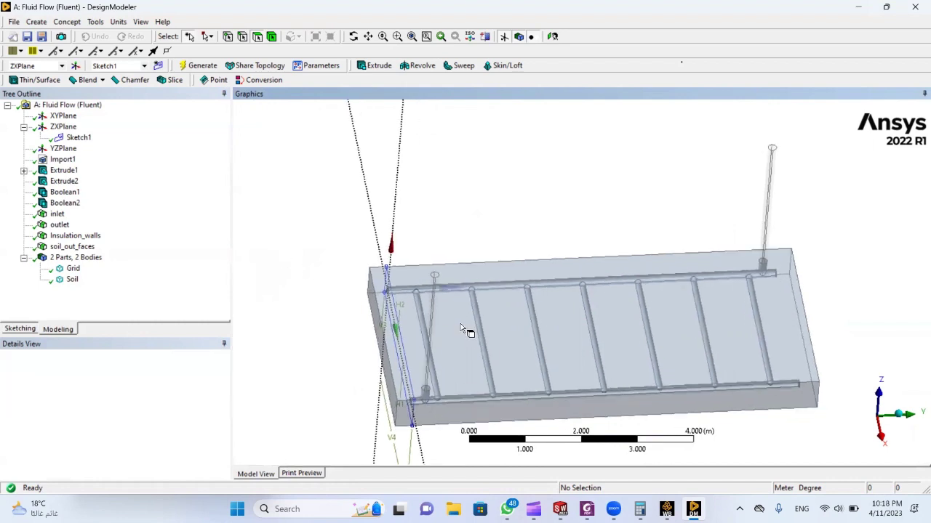
{"action": "right_click", "coordinate": [422, 335]}
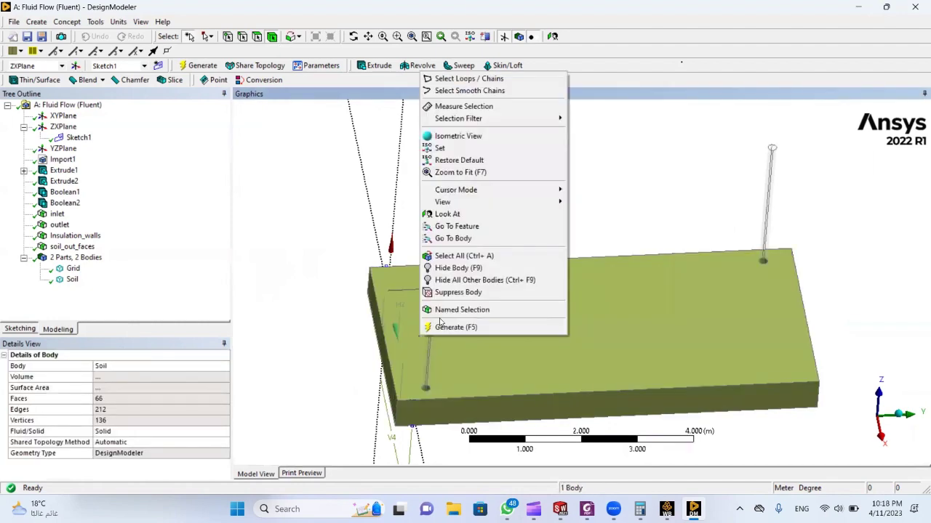
{"action": "left_click", "coordinate": [447, 272]}
{"action": "middle_click_drag", "start_coordinate": [383, 307], "coordinate": [349, 240]}
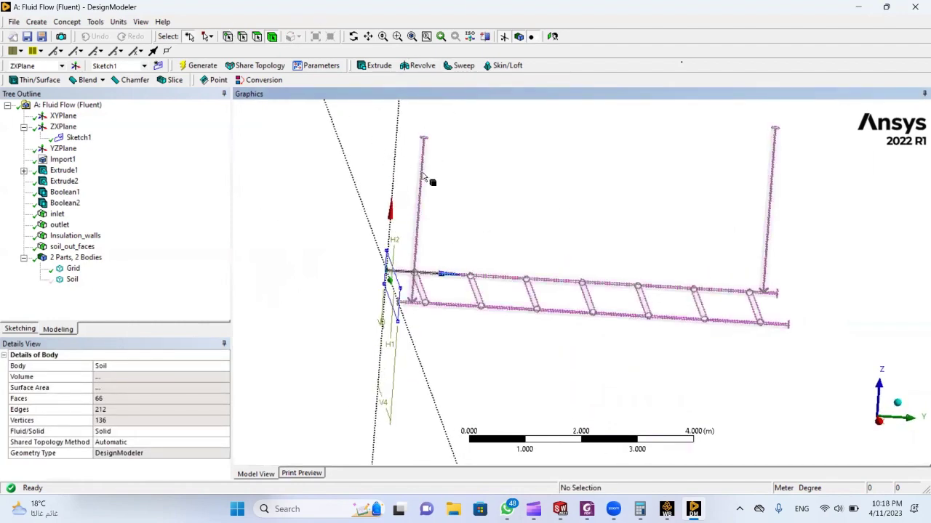
- Select the four cylindrical faces of the two vertical pipes on the Grid body and open their available commands
{"action": "middle_click_drag", "start_coordinate": [375, 245], "coordinate": [409, 258]}
{"action": "left_click", "coordinate": [429, 244]}
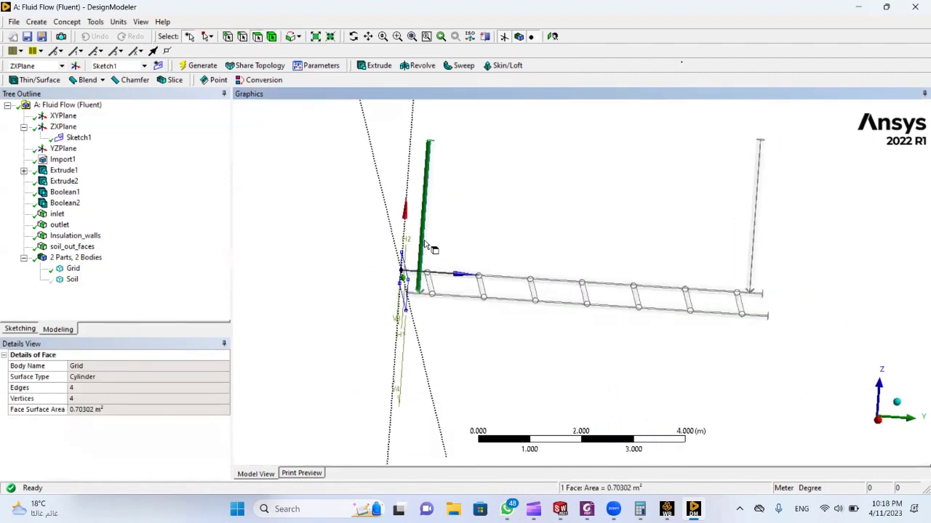
{"action": "left_click", "coordinate": [429, 249], "text": "ctrl"}
{"action": "left_click", "coordinate": [756, 265], "text": "ctrl"}
{"action": "left_click", "coordinate": [757, 262], "text": "ctrl"}
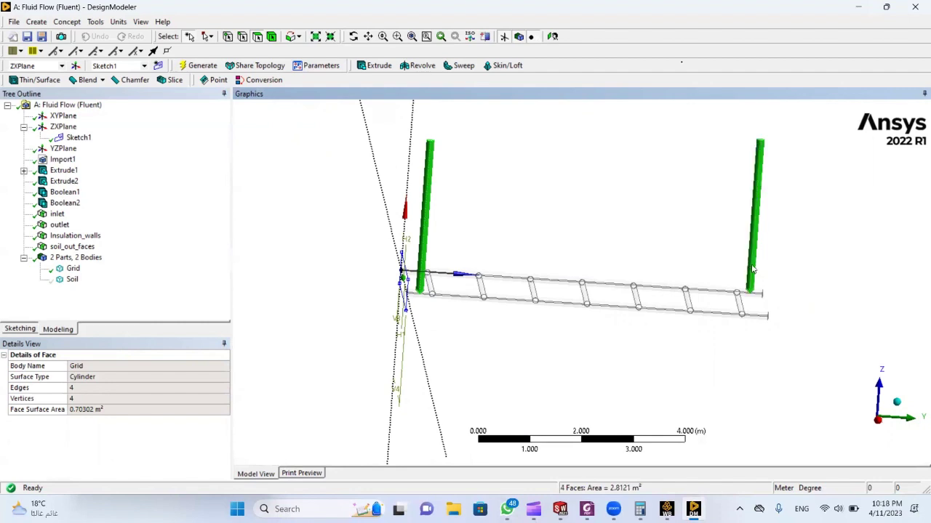
{"action": "right_click", "coordinate": [751, 208]}
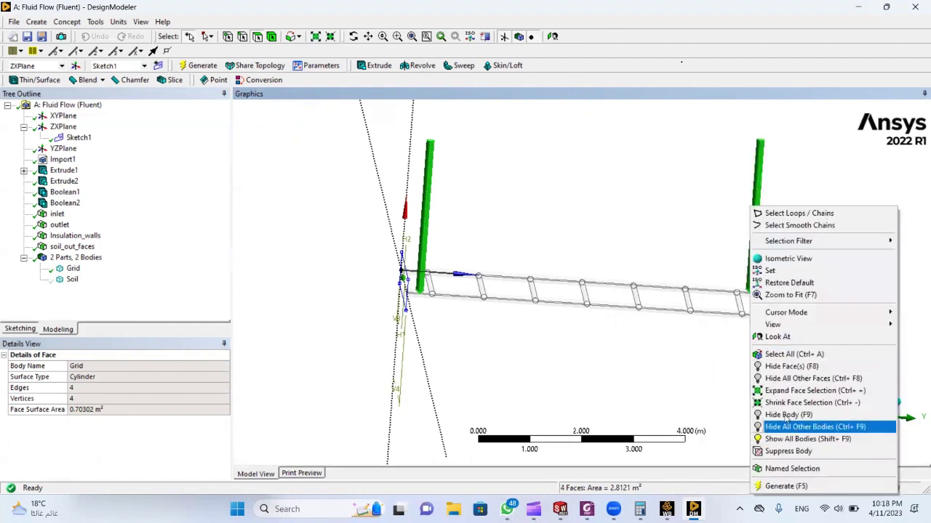
- Hide the four cylindrical faces of the Grid body's two vertical pipes and box-select all remaining pipe faces
{"action": "left_click", "coordinate": [771, 366]}
{"action": "middle_click_drag", "start_coordinate": [756, 375], "coordinate": [592, 315]}
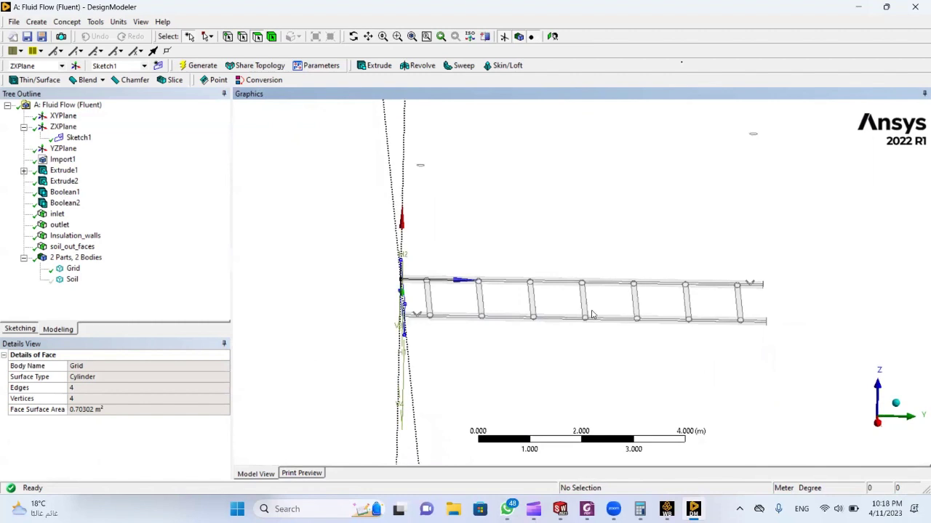
{"action": "left_click", "coordinate": [213, 39]}
{"action": "left_click", "coordinate": [225, 63]}
{"action": "left_click_drag", "start_coordinate": [384, 259], "coordinate": [800, 362]}
- Create a named selection called pipe_g_walls from the selected Grid pipe faces and generate it
{"action": "right_click", "coordinate": [590, 317]}
{"action": "left_click", "coordinate": [607, 289]}
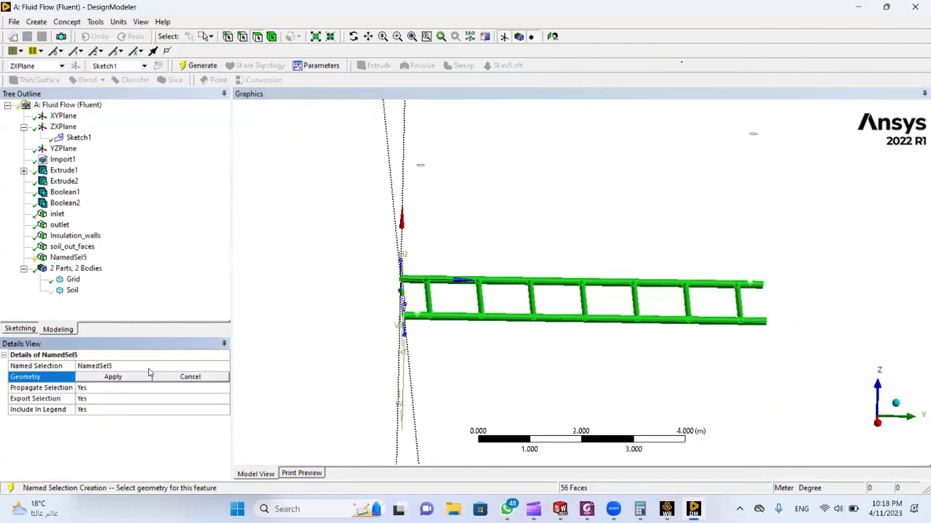
{"action": "left_click", "coordinate": [139, 376]}
{"action": "left_click", "coordinate": [134, 365]}
{"action": "type", "text": "pipe_g_walls"}
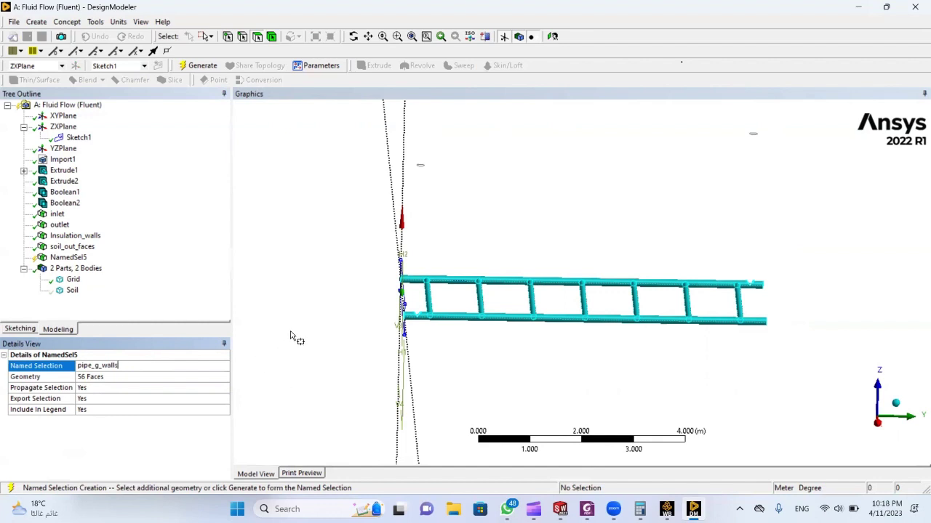
{"action": "key", "text": "Return"}
{"action": "left_click", "coordinate": [203, 67]}
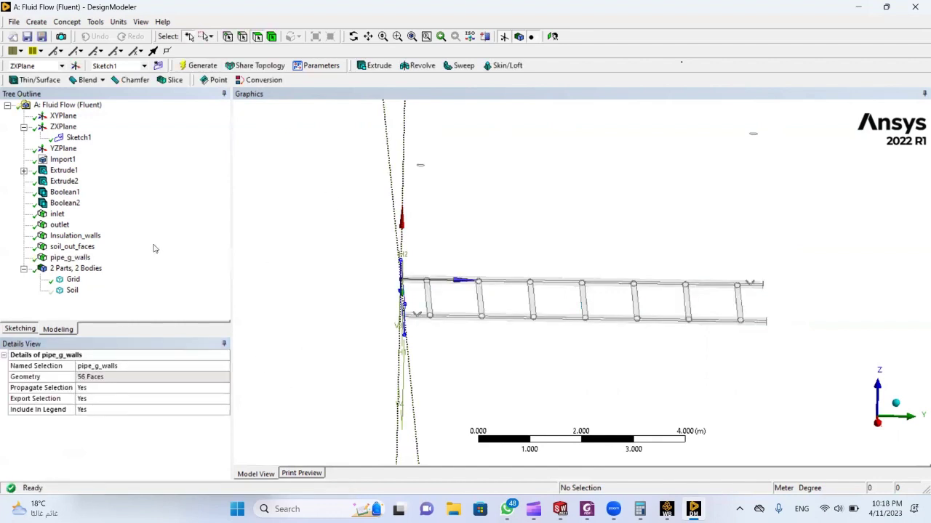
- Show the Soil body and hide the Grid body
{"action": "left_click", "coordinate": [72, 291]}
{"action": "right_click", "coordinate": [72, 291]}
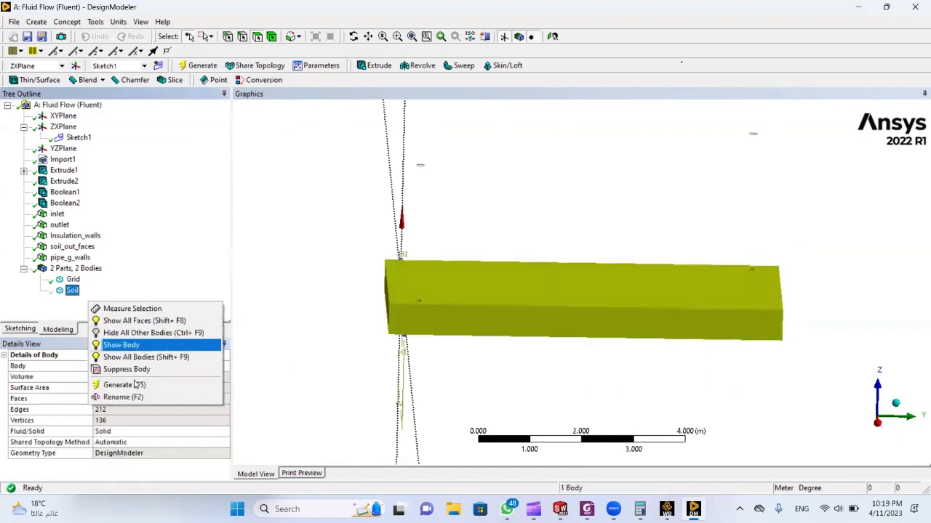
{"action": "left_click", "coordinate": [128, 348]}
{"action": "left_click", "coordinate": [71, 281]}
{"action": "right_click", "coordinate": [70, 280]}
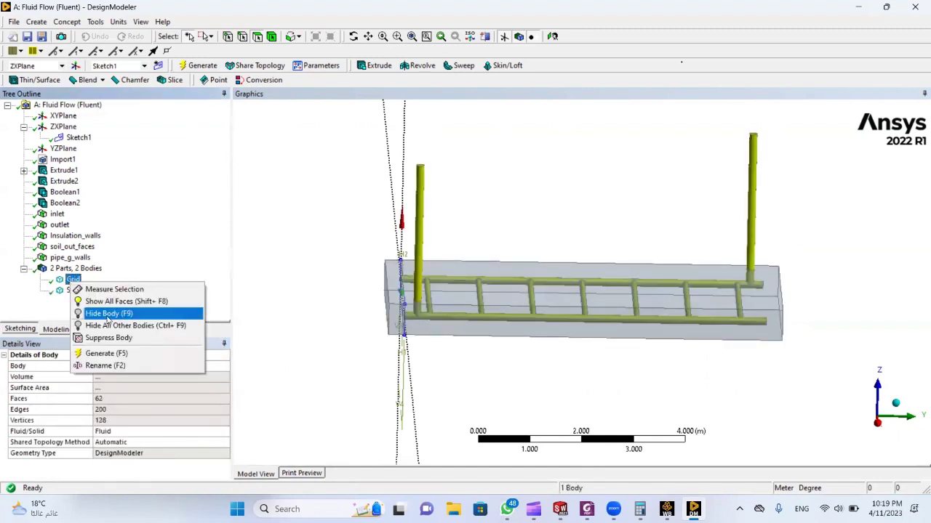
{"action": "left_click", "coordinate": [109, 313]}
- Switch to single selection and hide the large top face of the soil block
{"action": "middle_click_drag", "start_coordinate": [351, 354], "coordinate": [410, 413]}
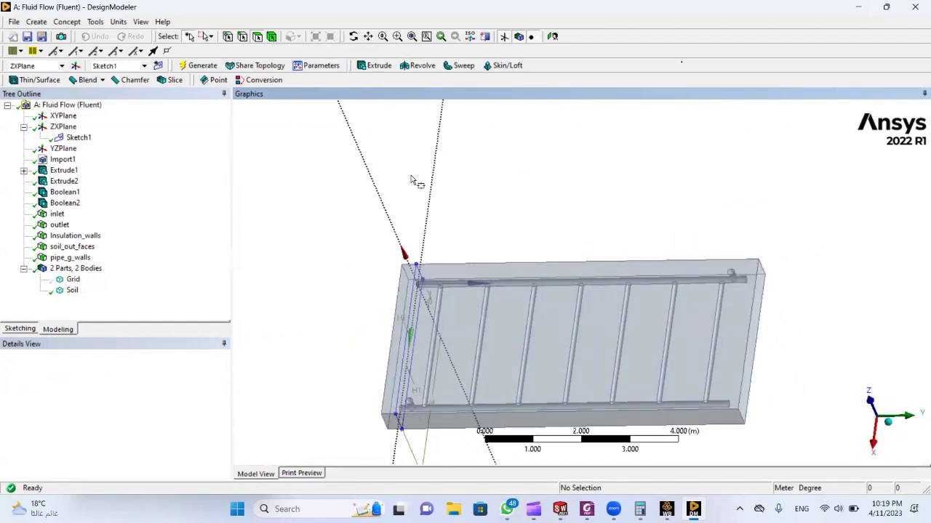
{"action": "middle_click_drag", "start_coordinate": [416, 181], "coordinate": [440, 220]}
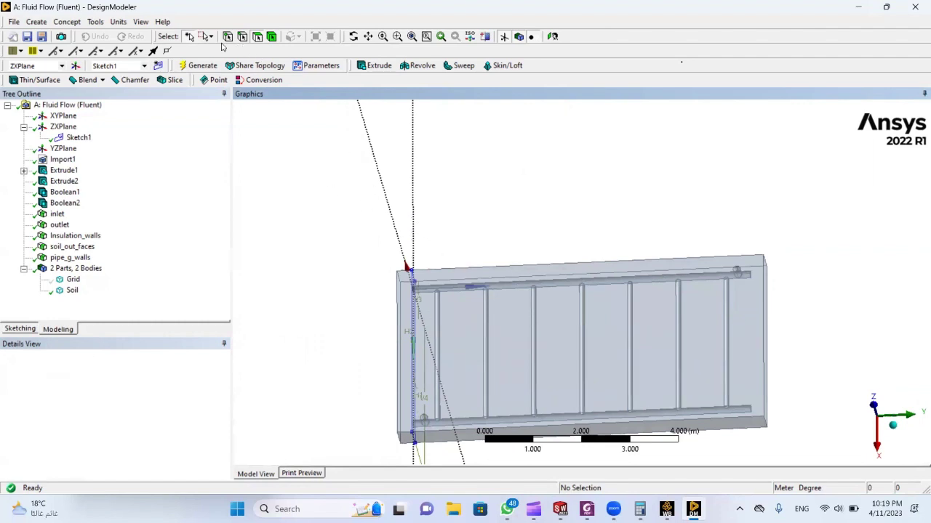
{"action": "left_click", "coordinate": [211, 36]}
{"action": "left_click", "coordinate": [244, 51]}
{"action": "left_click", "coordinate": [470, 377]}
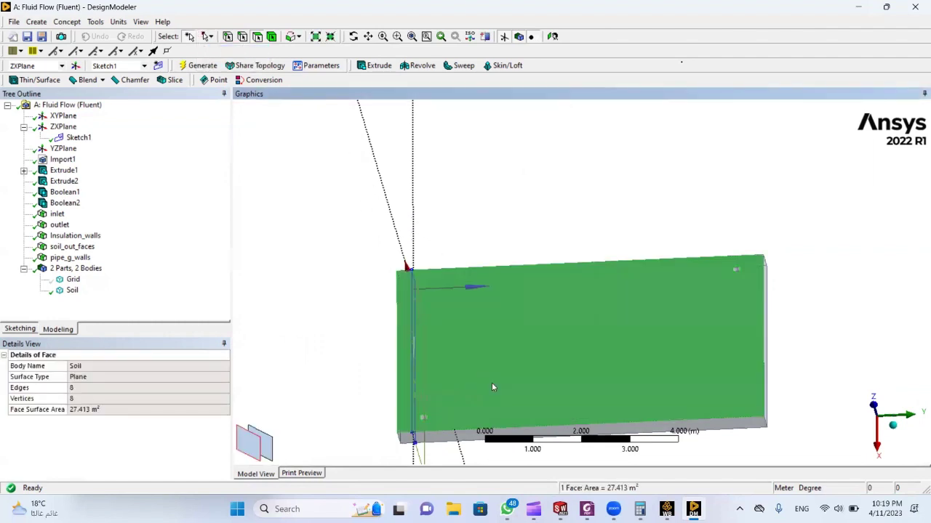
{"action": "right_click", "coordinate": [480, 378]}
{"action": "left_click", "coordinate": [517, 234]}
- Hide the four side faces and the bottom face of the soil block
{"action": "middle_click_drag", "start_coordinate": [478, 298], "coordinate": [453, 367]}
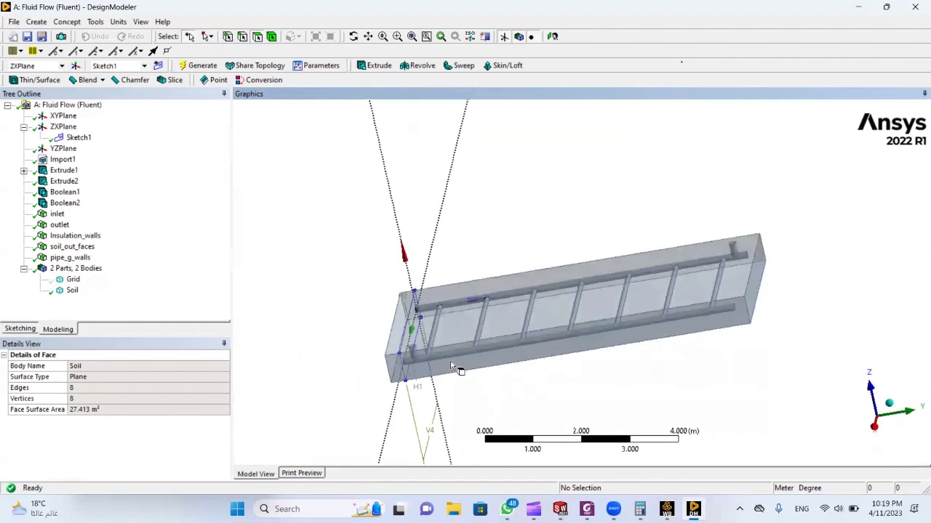
{"action": "left_click", "coordinate": [451, 363]}
{"action": "left_click", "coordinate": [395, 342], "text": "ctrl"}
{"action": "left_click", "coordinate": [441, 298], "text": "ctrl"}
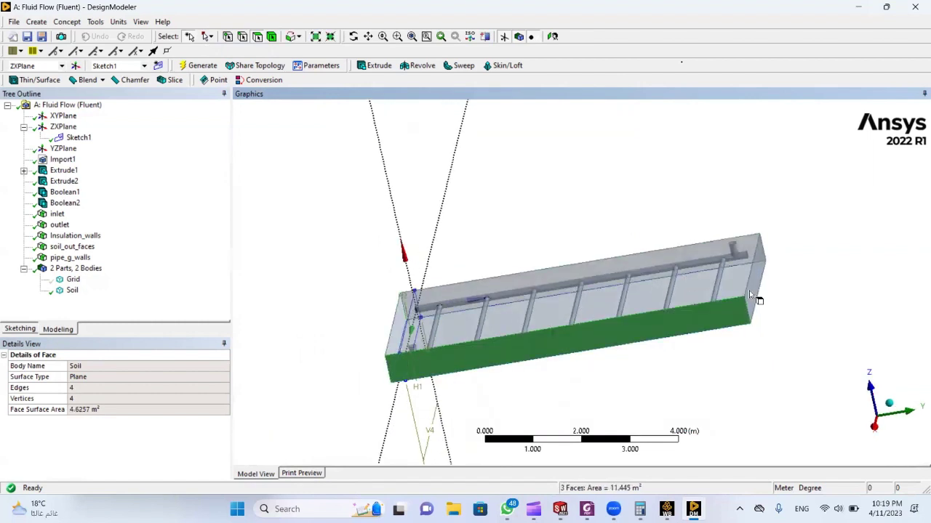
{"action": "right_click", "coordinate": [749, 294]}
{"action": "left_click", "coordinate": [793, 354]}
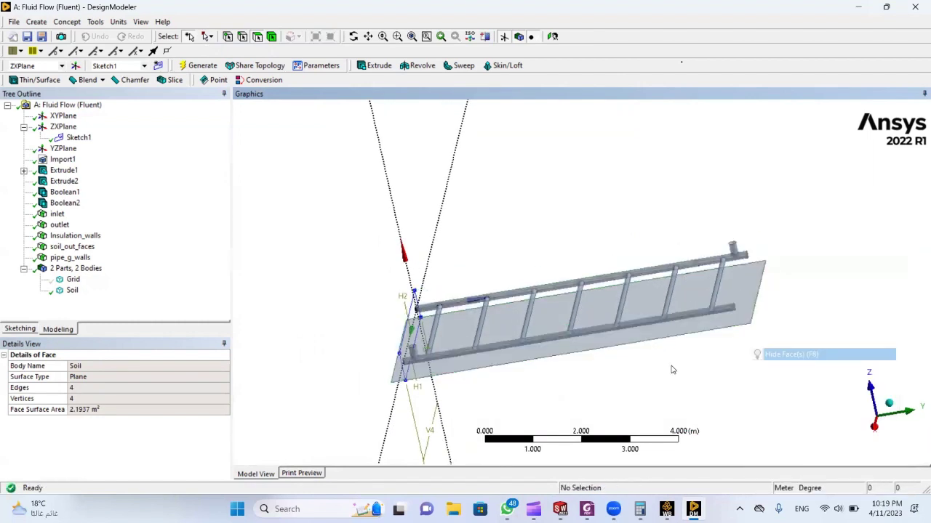
{"action": "left_click", "coordinate": [622, 343]}
{"action": "right_click", "coordinate": [621, 343]}
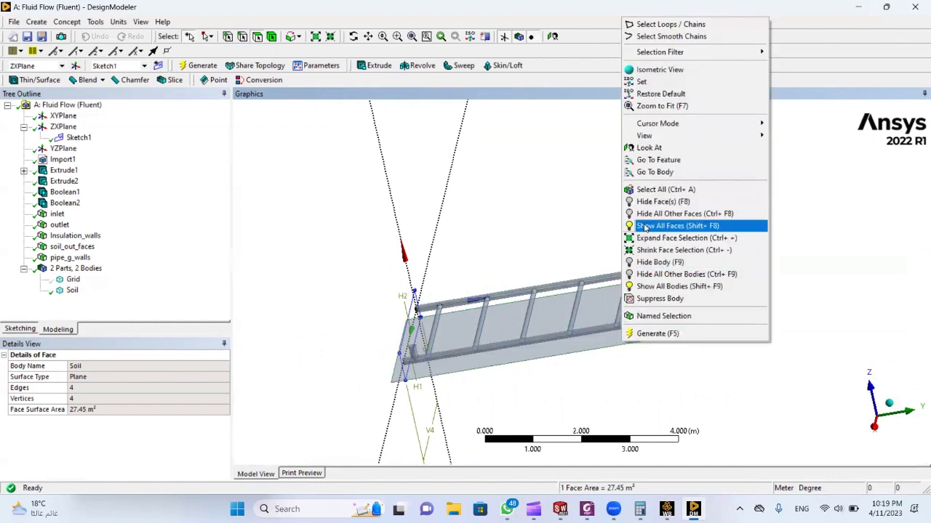
{"action": "left_click", "coordinate": [647, 202]}
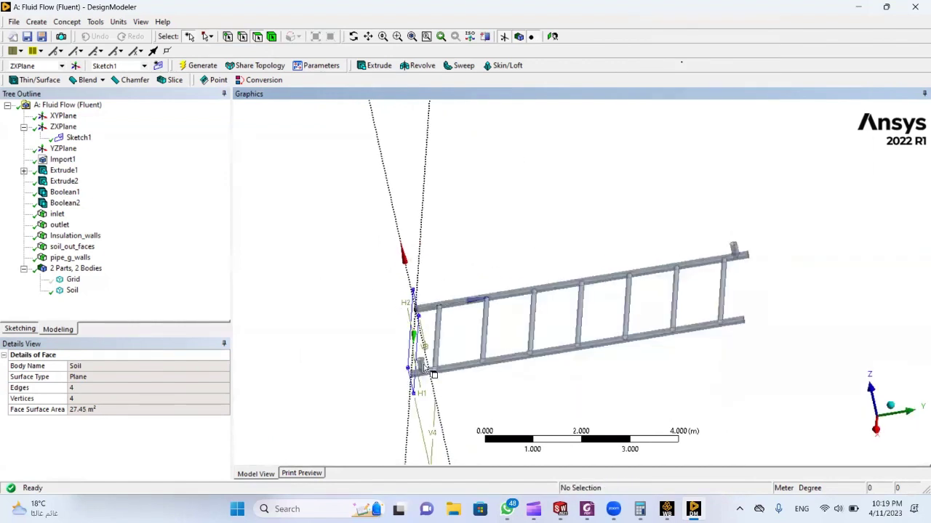
- Hide the short vertical pipe stub's cylindrical face at the end of the soil cavity near the origin
{"action": "left_click", "coordinate": [432, 373]}
{"action": "right_click", "coordinate": [418, 375]}
{"action": "left_click", "coordinate": [472, 234]}
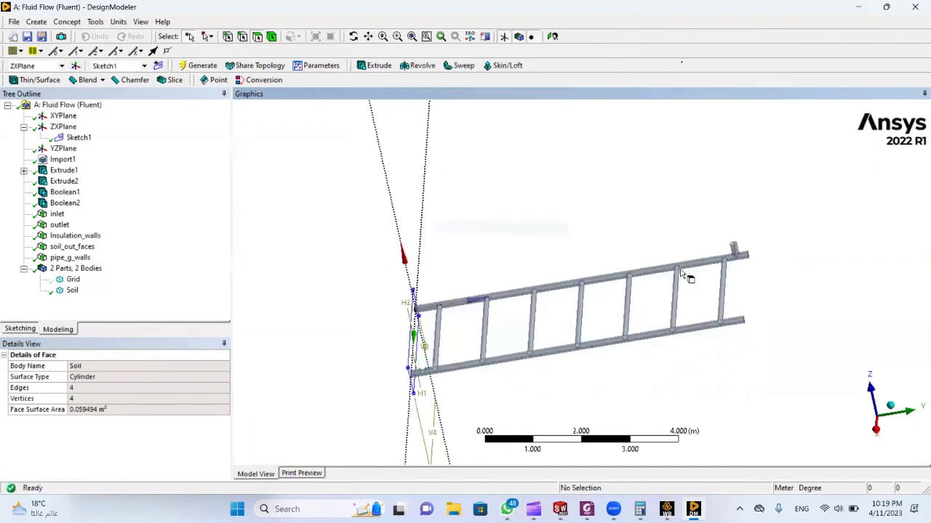
{"action": "left_click", "coordinate": [735, 249]}
{"action": "left_click", "coordinate": [732, 247], "text": "ctrl"}
{"action": "right_click", "coordinate": [732, 247]}
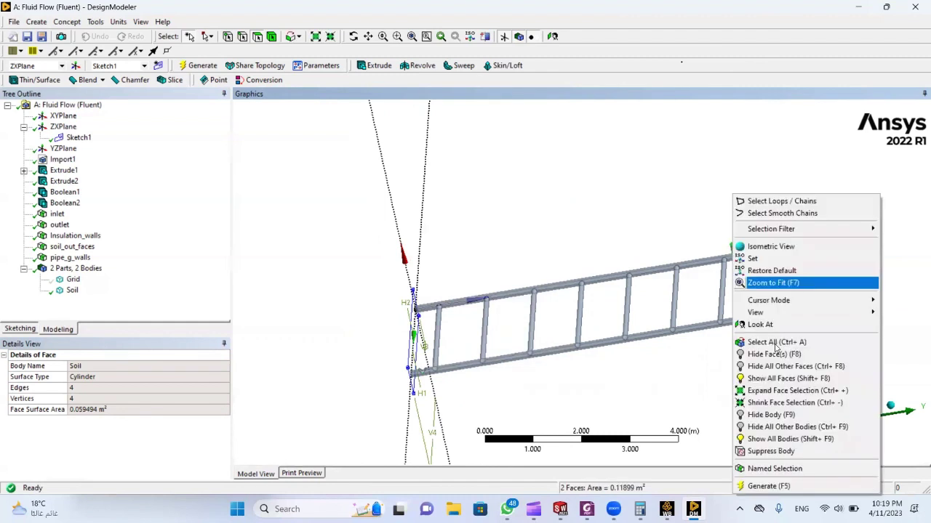
{"action": "left_click", "coordinate": [771, 415]}
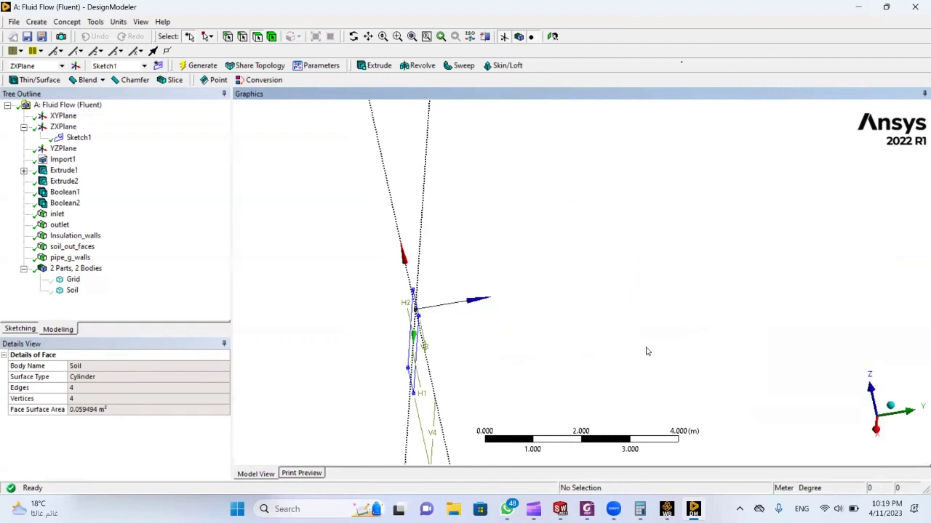
{"action": "right_click", "coordinate": [381, 272]}
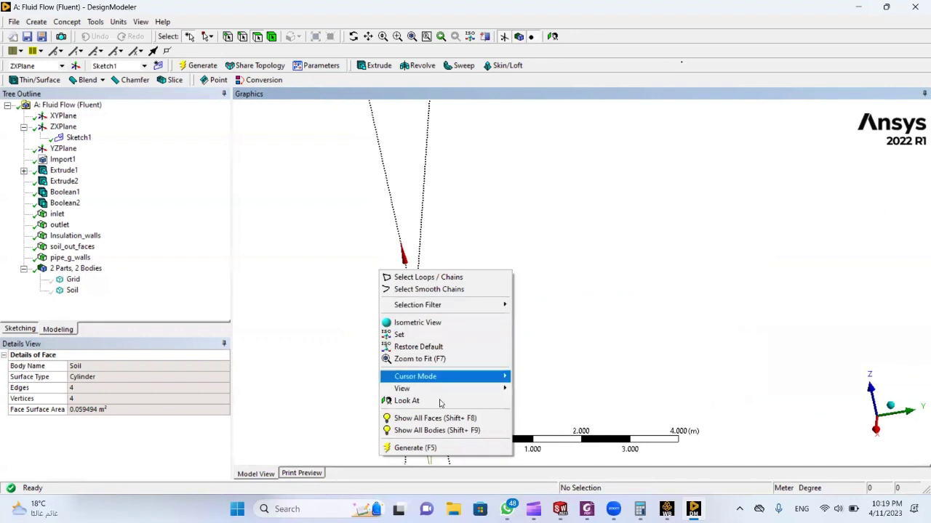
{"action": "left_click", "coordinate": [421, 431]}
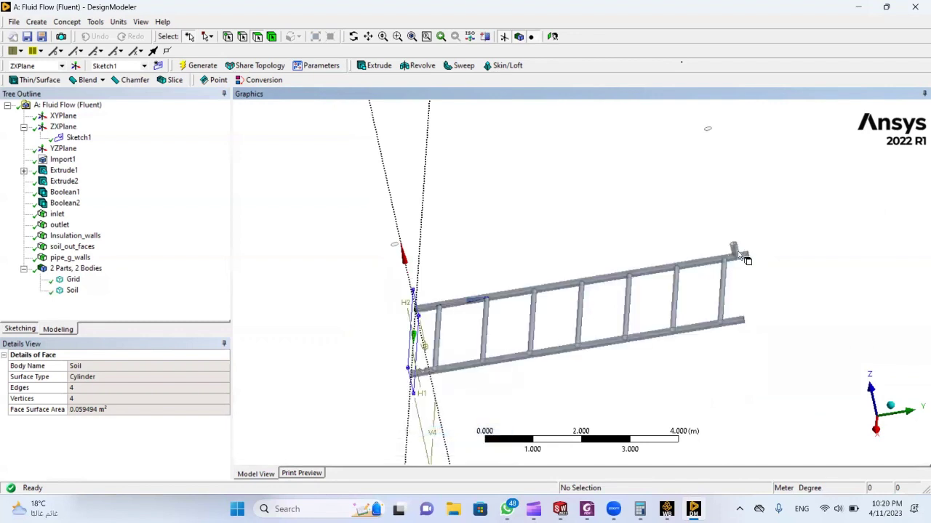
{"action": "right_click", "coordinate": [73, 279]}
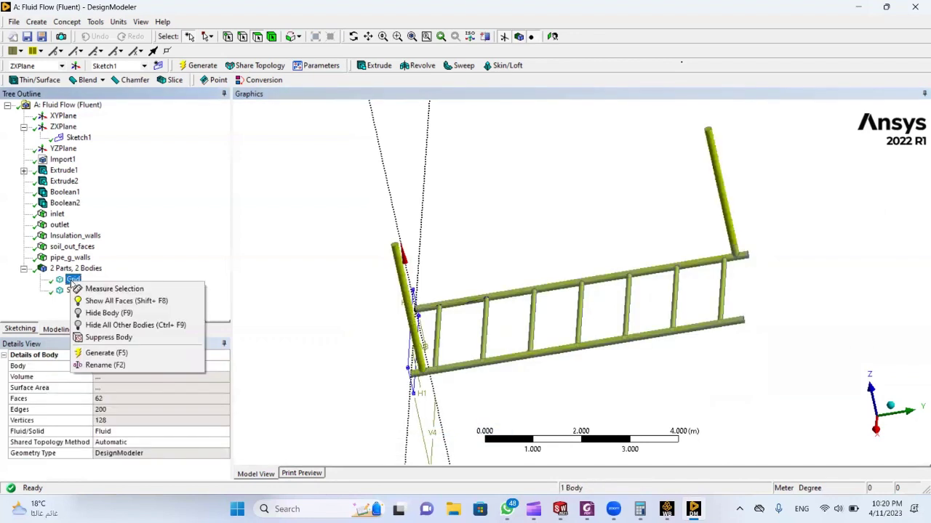
{"action": "left_click", "coordinate": [108, 314]}
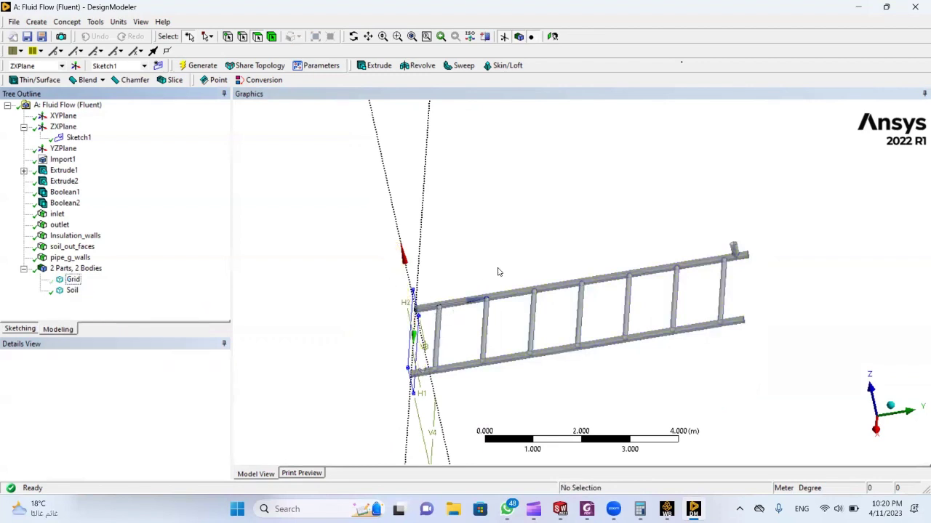
- Hide the two cylindrical faces of the remaining vertical pipe stub at the far end of the soil cavity
{"action": "left_click", "coordinate": [735, 250]}
{"action": "left_click", "coordinate": [732, 248], "text": "ctrl"}
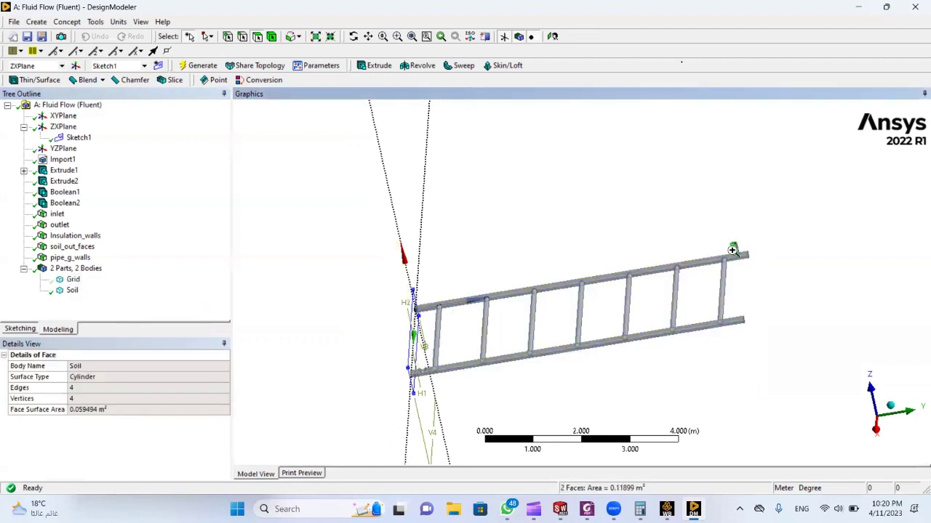
{"action": "right_click", "coordinate": [733, 248]}
{"action": "left_click", "coordinate": [760, 354]}
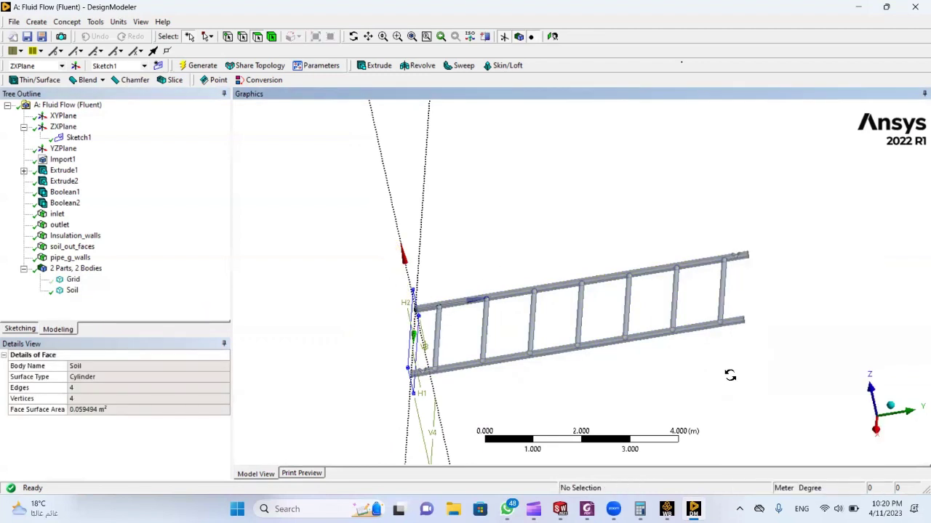
- Switch to box selection and select all remaining ladder-shaped cavity faces of the Soil body
{"action": "middle_click_drag", "start_coordinate": [729, 374], "coordinate": [658, 357]}
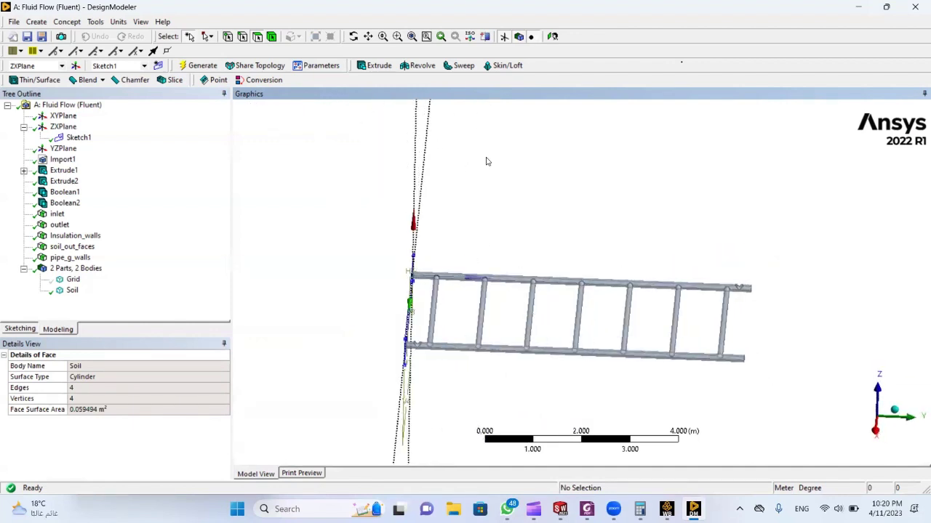
{"action": "left_click", "coordinate": [209, 36]}
{"action": "left_click", "coordinate": [218, 64]}
{"action": "left_click_drag", "start_coordinate": [386, 262], "coordinate": [779, 386]}
- Create a named selection called pipe_s_walls from the selected soil cavity faces and generate it
{"action": "right_click", "coordinate": [711, 365]}
{"action": "left_click", "coordinate": [756, 332]}
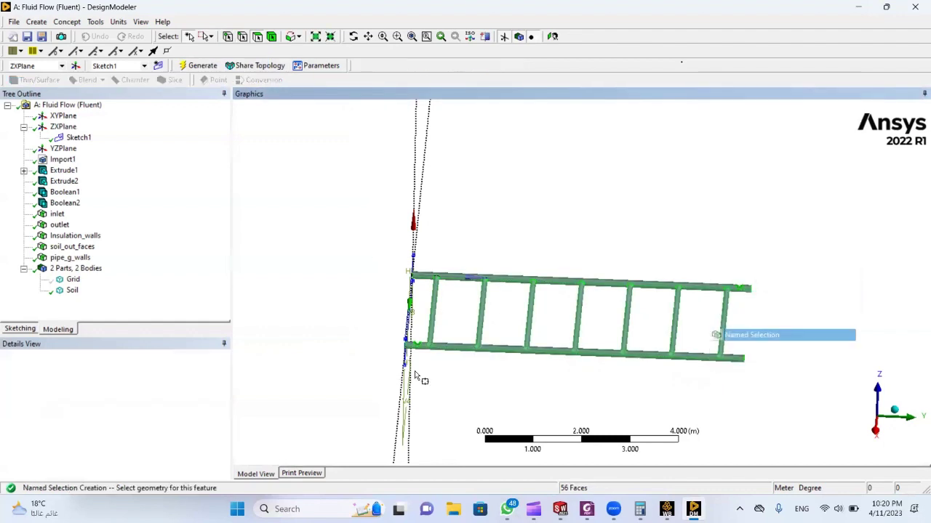
{"action": "left_click", "coordinate": [101, 367]}
{"action": "type", "text": "pip"}
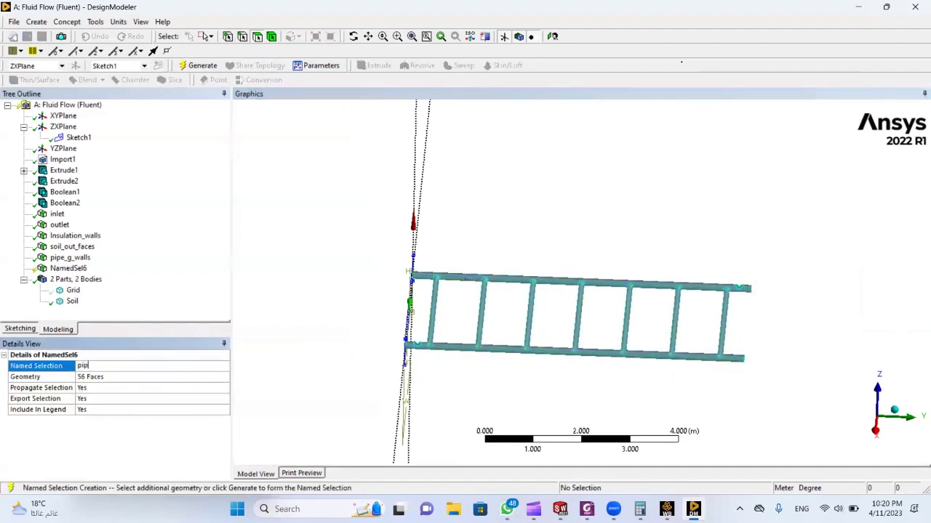
{"action": "type", "text": "e_s_walls"}
{"action": "key", "text": "Return"}
{"action": "type", "text": "pipe_s_walls"}
{"action": "key", "text": "Return"}
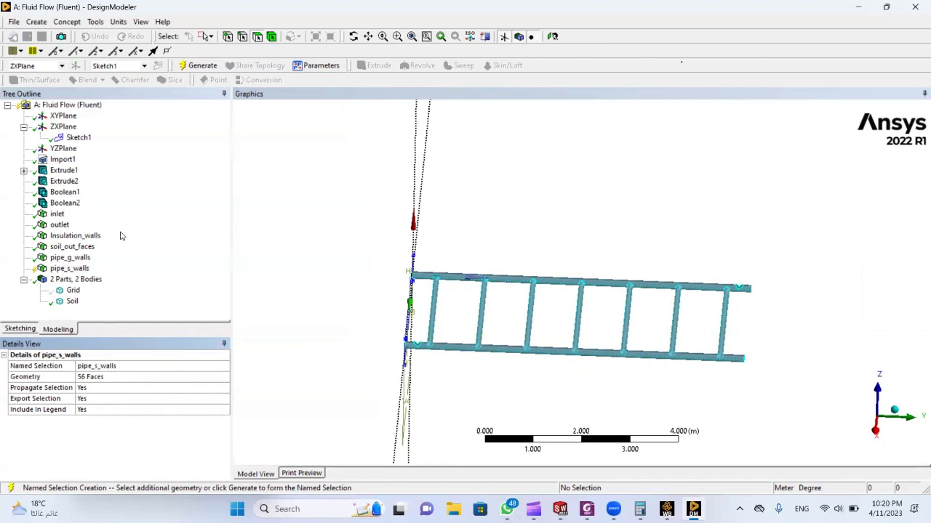
{"action": "left_click", "coordinate": [196, 67]}
- Compare the faces assigned to the pipe_g_walls, soil_out_faces and pipe_s_walls named selections
{"action": "left_click", "coordinate": [74, 260]}
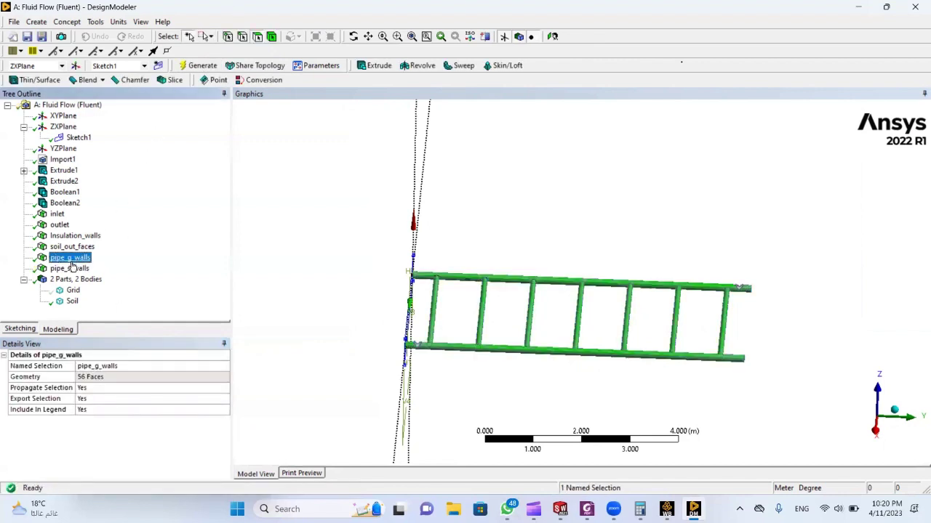
{"action": "left_click", "coordinate": [72, 248]}
{"action": "left_click", "coordinate": [71, 269]}
{"action": "left_click", "coordinate": [73, 258]}
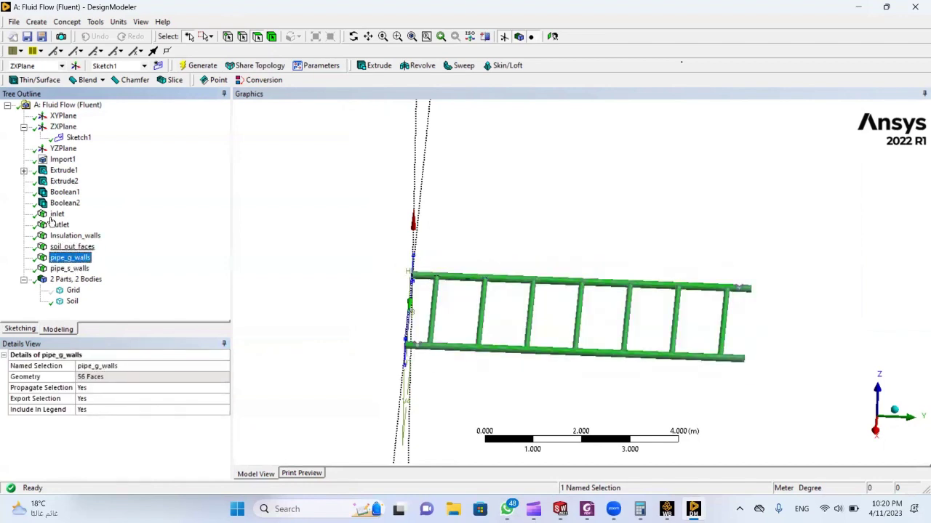
- Make all hidden faces and all bodies visible again
{"action": "right_click", "coordinate": [264, 208]}
{"action": "left_click", "coordinate": [310, 337]}
{"action": "right_click", "coordinate": [294, 271]}
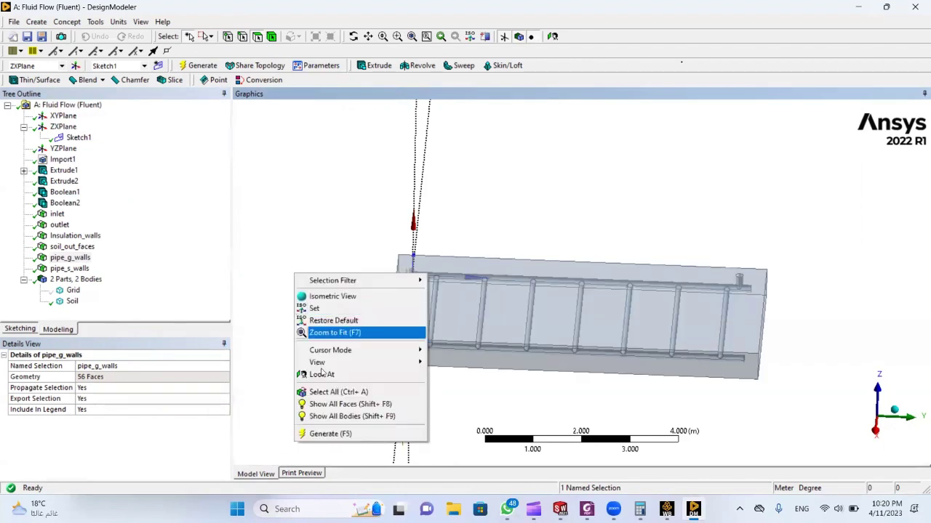
{"action": "left_click", "coordinate": [327, 416]}
{"action": "middle_click_drag", "start_coordinate": [319, 339], "coordinate": [304, 283]}
{"action": "right_click", "coordinate": [304, 283]}
{"action": "left_click", "coordinate": [359, 417]}
{"action": "middle_click_drag", "start_coordinate": [320, 324], "coordinate": [271, 299]}
{"action": "right_click", "coordinate": [312, 301]}
{"action": "mouse_move", "coordinate": [270, 299]}
{"action": "left_mouse_down"}
{"action": "mouse_move", "coordinate": [338, 312]}
{"action": "mouse_move", "coordinate": [309, 327]}
{"action": "mouse_move", "coordinate": [345, 267]}
{"action": "mouse_move", "coordinate": [301, 322]}
{"action": "mouse_move", "coordinate": [329, 316]}
{"action": "mouse_move", "coordinate": [273, 302]}
{"action": "left_mouse_up"}
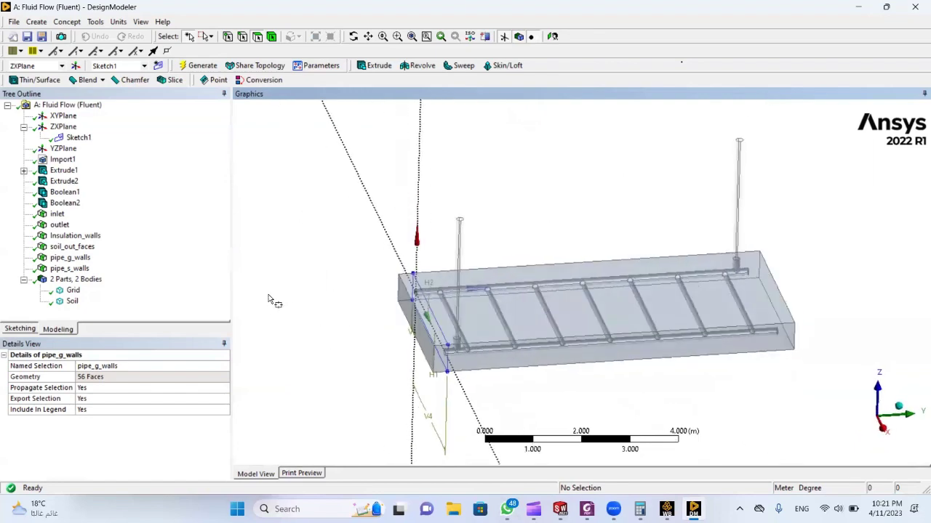
- Review the faces in the outlet, Insulation_walls, soil_out_faces, pipe_g_walls and pipe_s_walls named selections
{"action": "left_click", "coordinate": [58, 225]}
{"action": "left_click", "coordinate": [69, 237]}
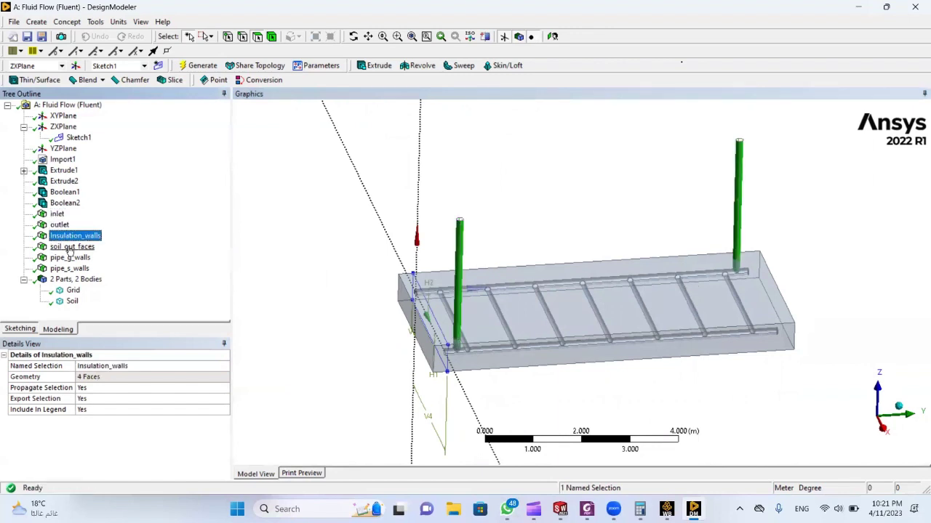
{"action": "left_click", "coordinate": [70, 248]}
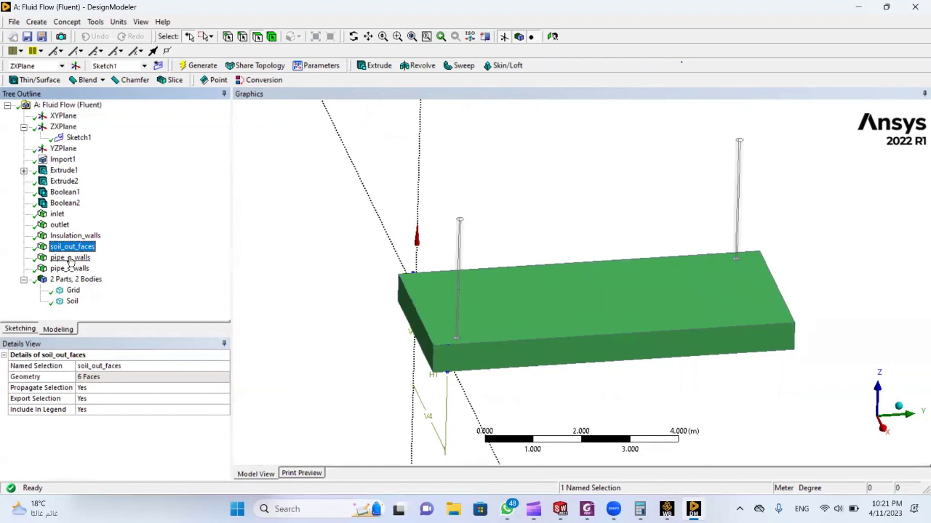
{"action": "left_click", "coordinate": [69, 259]}
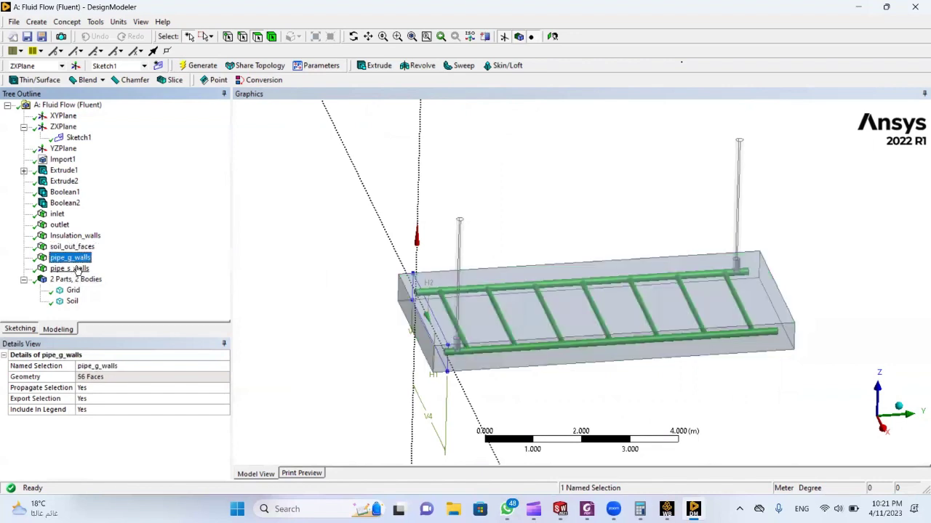
{"action": "left_click", "coordinate": [78, 269]}
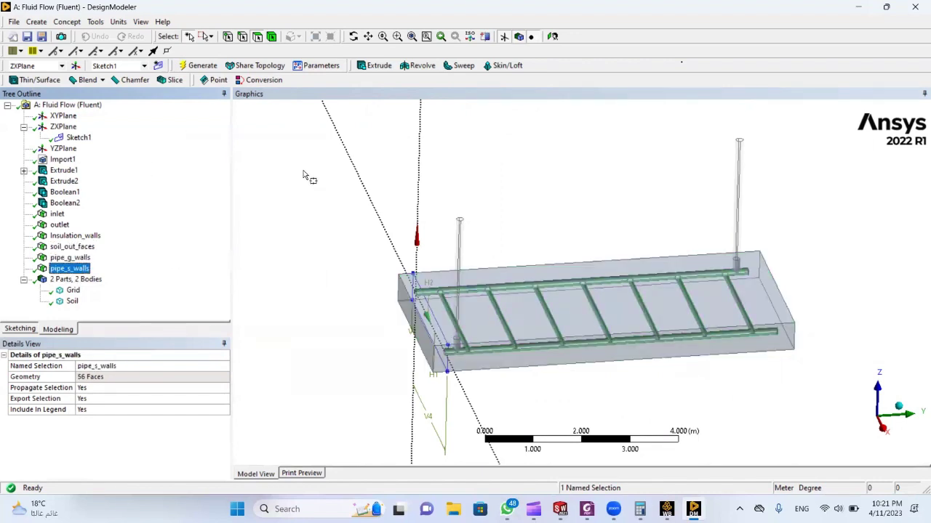
- Close the geometry editor and save the Workbench project
{"action": "left_click", "coordinate": [915, 8]}
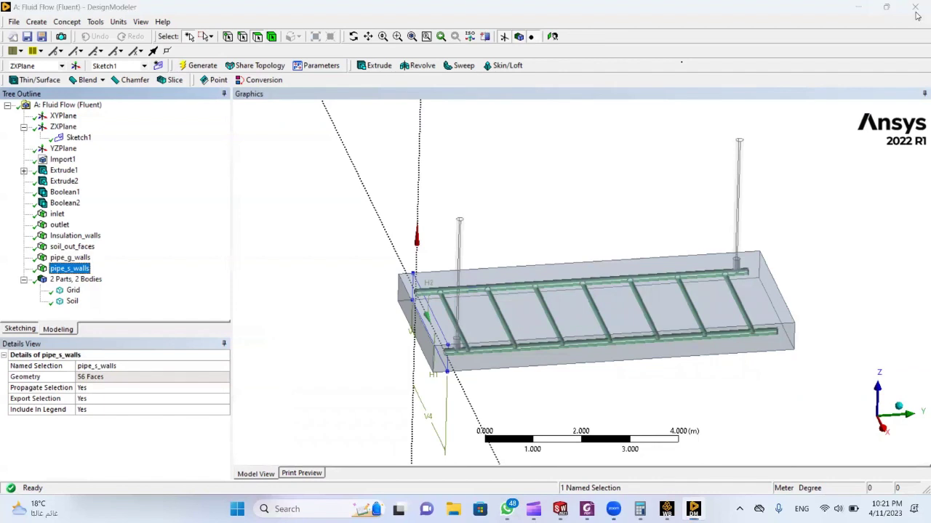
{"action": "left_click", "coordinate": [782, 434]}
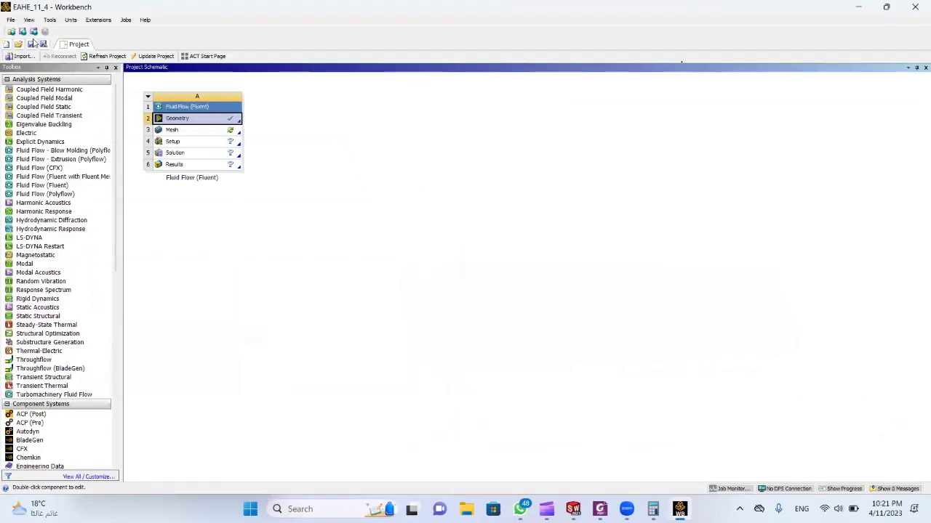
{"action": "left_click", "coordinate": [32, 44]}
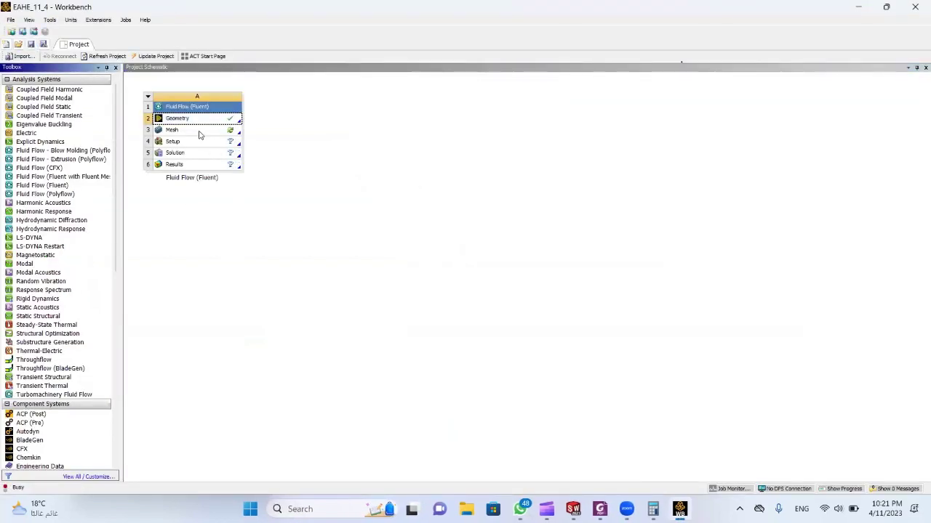
- Open the Mesh component of the Fluid Flow (Fluent) system and generate the mesh with the default settings
{"action": "double_click", "coordinate": [201, 132]}
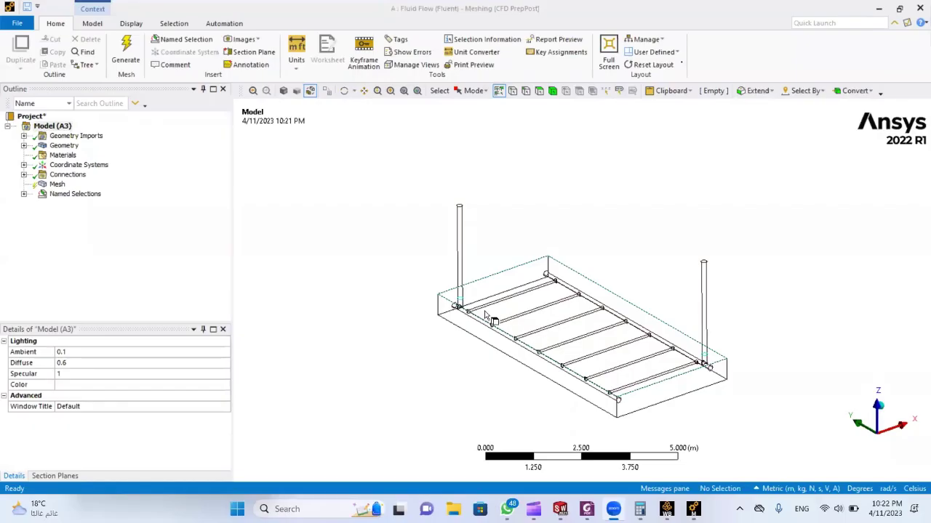
{"action": "middle_click_drag", "start_coordinate": [486, 314], "coordinate": [645, 359]}
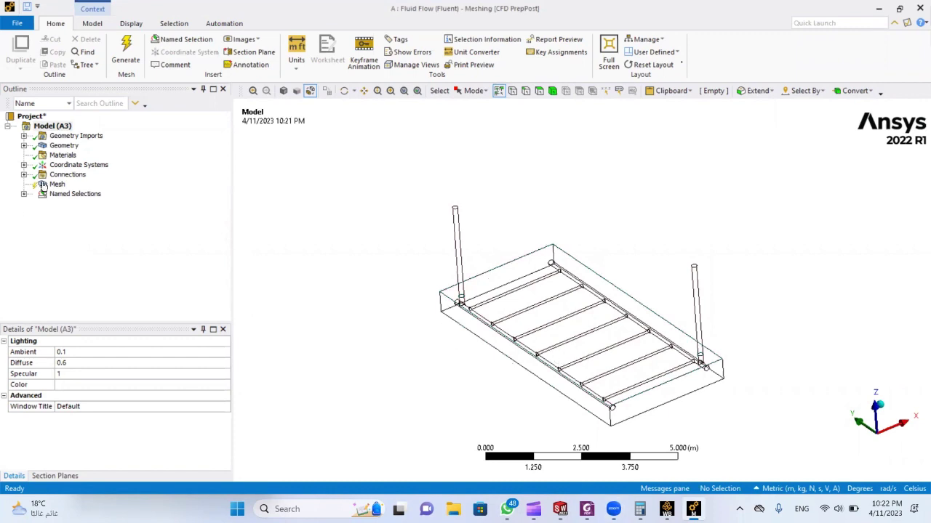
{"action": "left_click", "coordinate": [125, 52]}
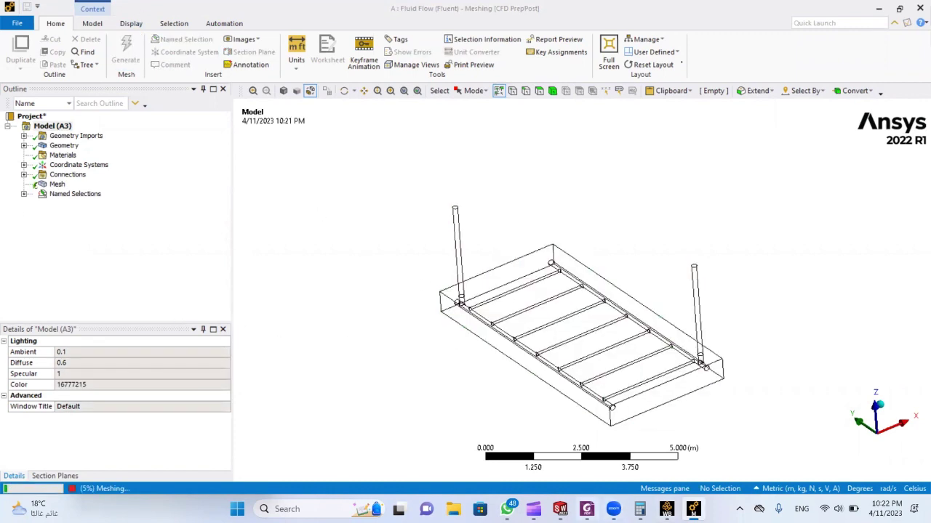
- Switch to the paper51.pdf article, look up the sample mesh in Figure 5, and return to the meshing window
{"action": "left_click", "coordinate": [587, 509]}
{"action": "scroll", "coordinate": [460, 311], "scroll_direction": "down", "scroll_amount": 15}
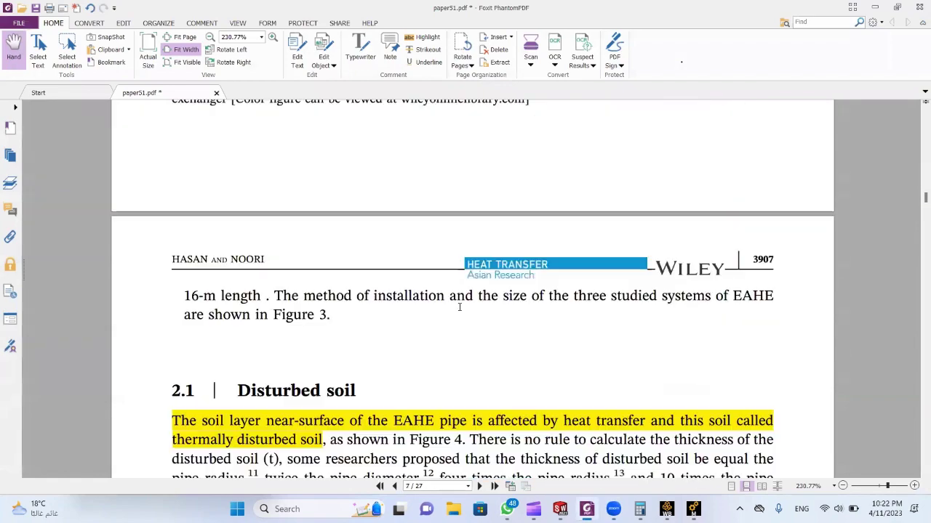
{"action": "scroll", "coordinate": [457, 307], "scroll_direction": "down", "scroll_amount": 20}
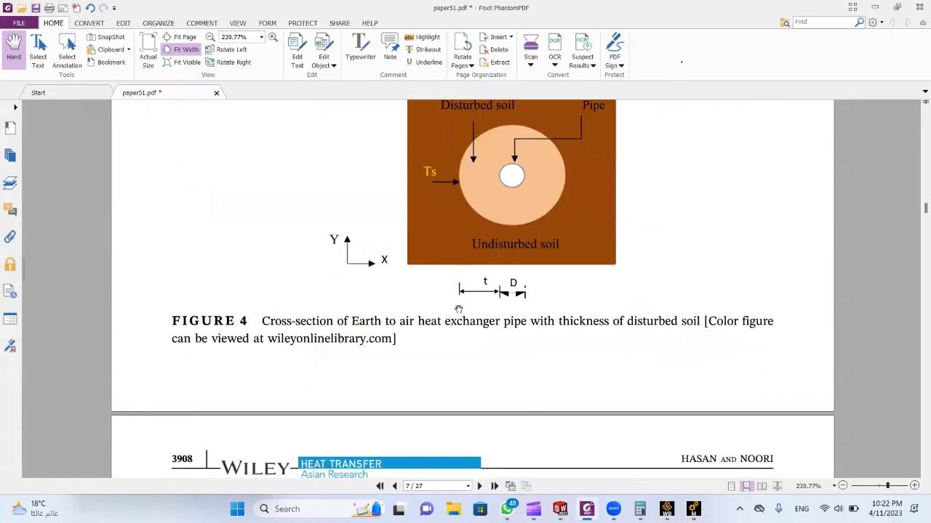
{"action": "scroll", "coordinate": [457, 306], "scroll_direction": "down", "scroll_amount": 20}
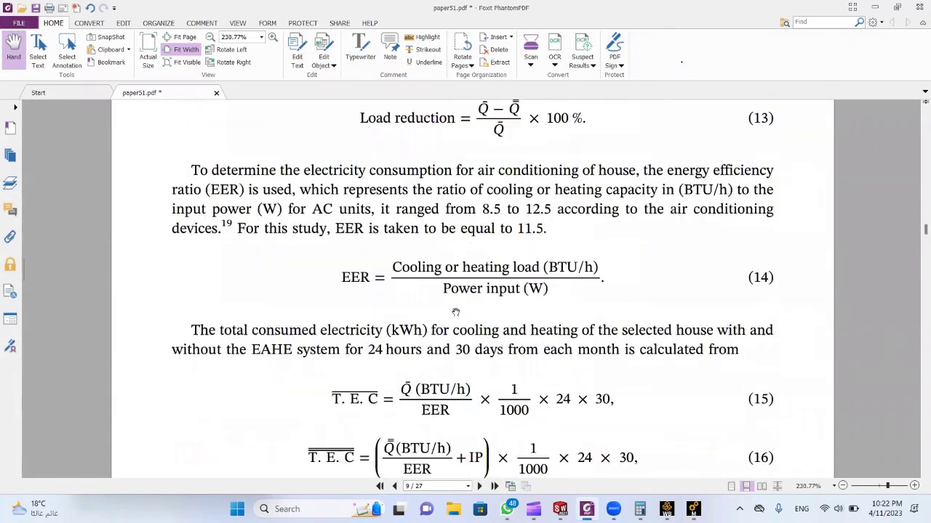
{"action": "scroll", "coordinate": [456, 312], "scroll_direction": "down", "scroll_amount": 3}
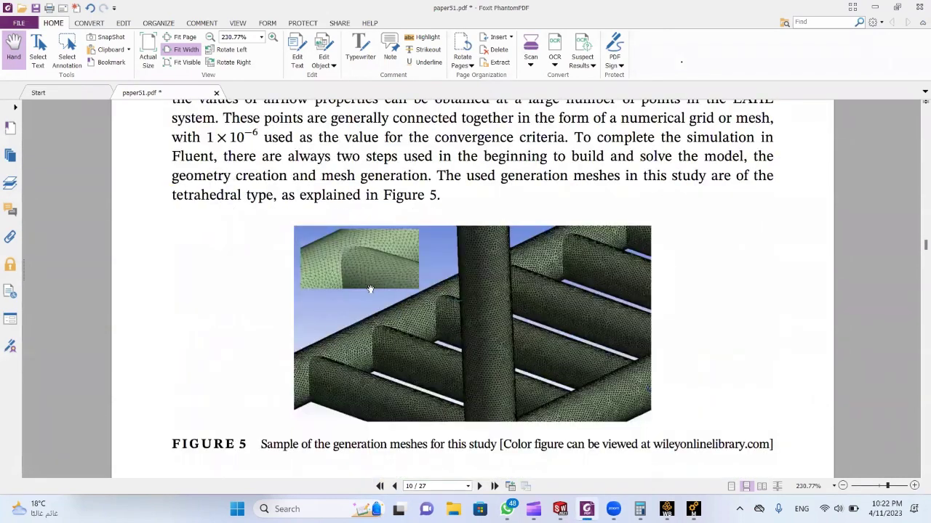
{"action": "scroll", "coordinate": [454, 346], "scroll_direction": "up", "scroll_amount": 1}
{"action": "key", "text": "alt+Tab"}
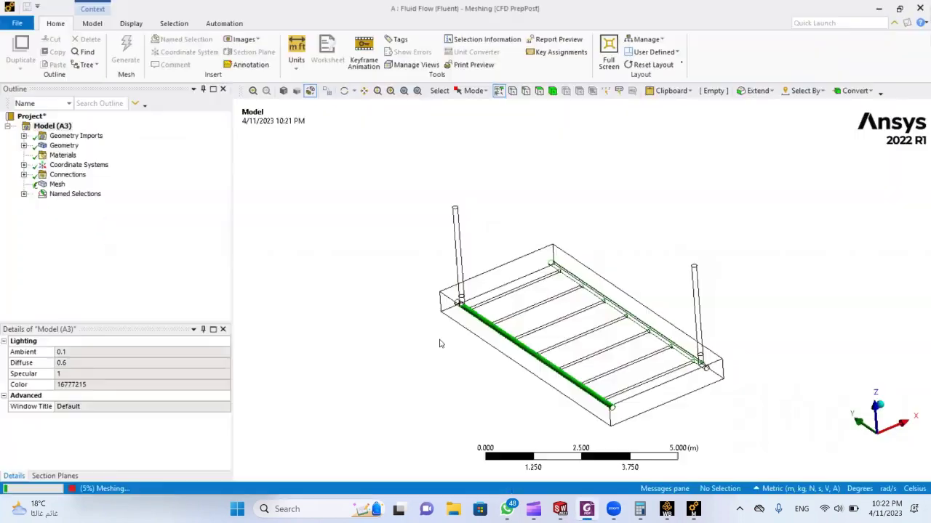
- Switch the model from wireframe to a shaded display with edges and show the generated mesh
{"action": "left_click", "coordinate": [309, 91]}
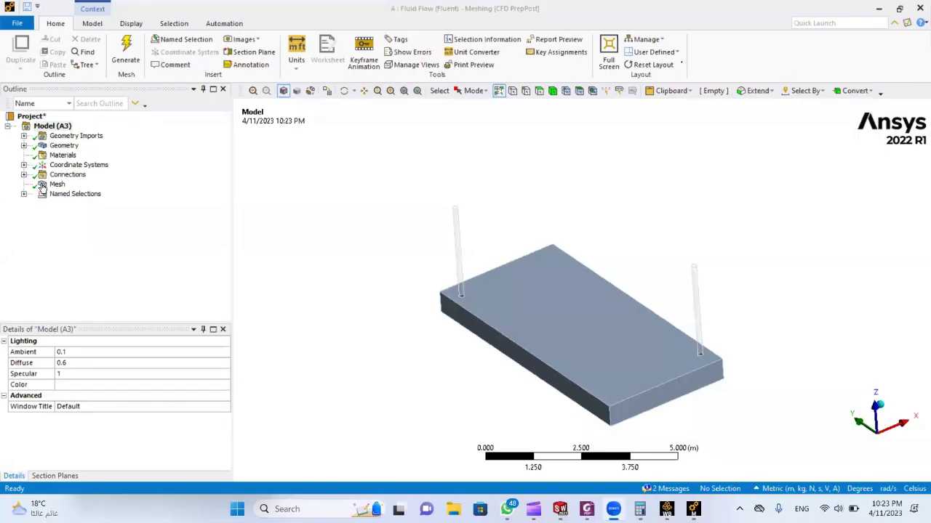
{"action": "left_click", "coordinate": [41, 186]}
{"action": "middle_click_drag", "start_coordinate": [480, 349], "coordinate": [618, 357]}
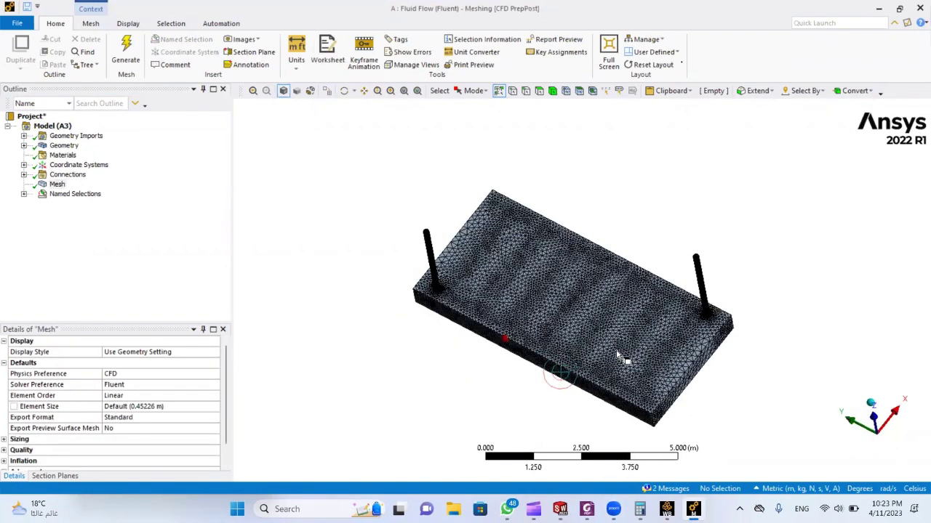
{"action": "scroll", "coordinate": [742, 294], "scroll_direction": "up", "scroll_amount": 3}
{"action": "scroll", "coordinate": [756, 301], "scroll_direction": "up", "scroll_amount": 5}
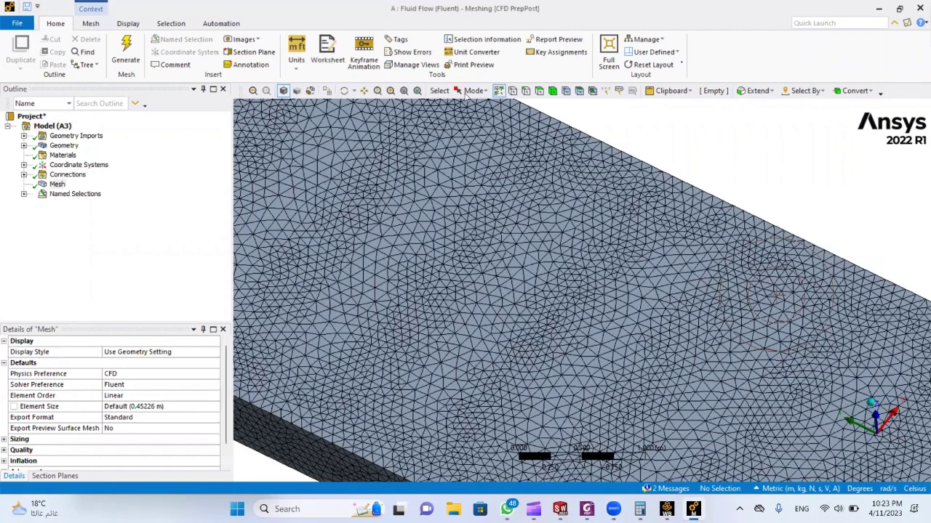
- Examine the surface mesh of the soil block, especially around the vertical pipe near its corner
{"action": "left_click", "coordinate": [364, 90]}
{"action": "left_click_drag", "start_coordinate": [598, 235], "coordinate": [556, 237]}
{"action": "left_click_drag", "start_coordinate": [639, 245], "coordinate": [595, 206]}
{"action": "scroll", "coordinate": [596, 207], "scroll_direction": "up", "scroll_amount": 4}
{"action": "middle_click_drag", "start_coordinate": [582, 200], "coordinate": [576, 230]}
{"action": "scroll", "coordinate": [573, 221], "scroll_direction": "up", "scroll_amount": 2}
{"action": "scroll", "coordinate": [574, 220], "scroll_direction": "down", "scroll_amount": 3}
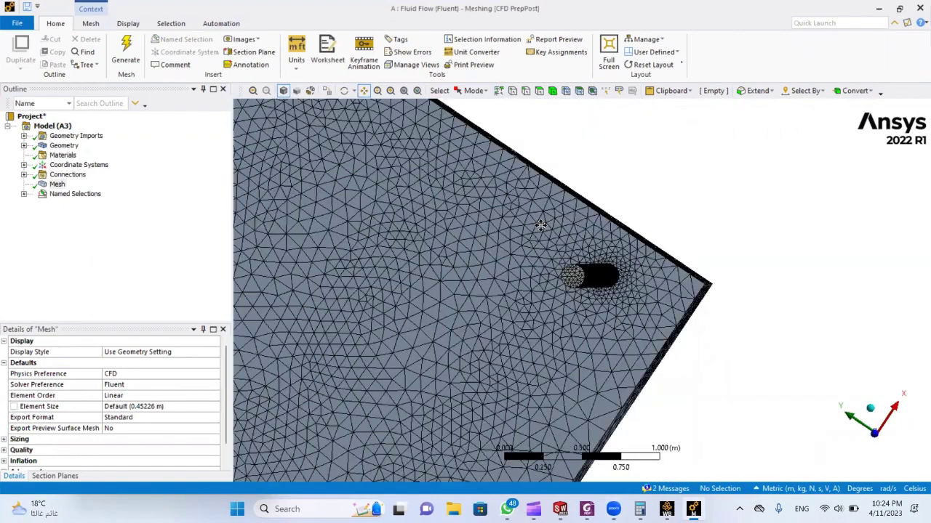
{"action": "scroll", "coordinate": [506, 218], "scroll_direction": "down", "scroll_amount": 4}
{"action": "middle_click_drag", "start_coordinate": [506, 218], "coordinate": [516, 199]}
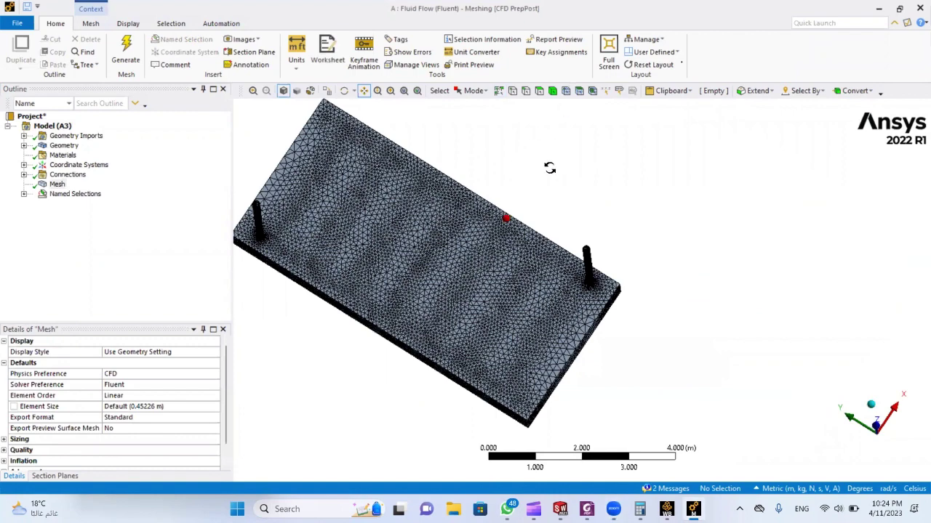
{"action": "middle_click_drag", "start_coordinate": [550, 168], "coordinate": [526, 214]}
{"action": "scroll", "coordinate": [530, 207], "scroll_direction": "up", "scroll_amount": 2}
{"action": "scroll", "coordinate": [542, 110], "scroll_direction": "down", "scroll_amount": 3}
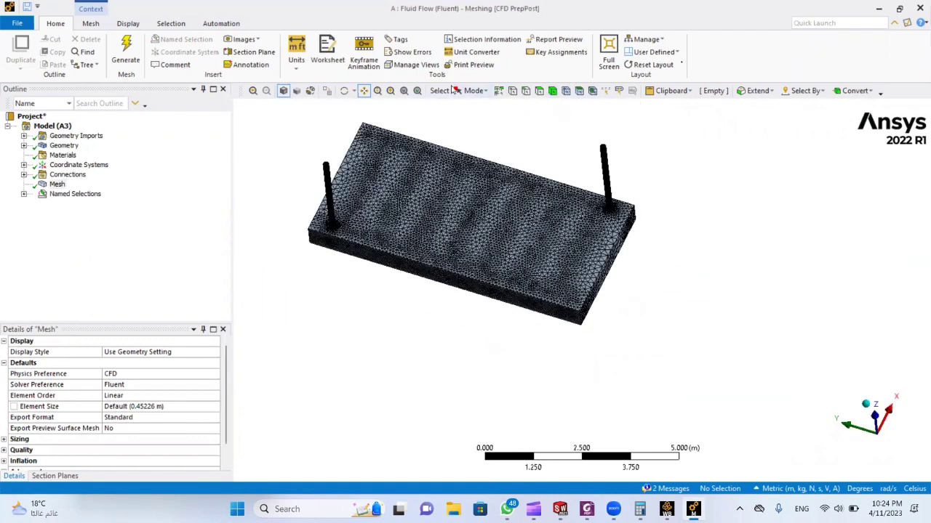
- Cut the meshed soil block lengthwise with a section plane drawn across its middle in the plan view
{"action": "left_click", "coordinate": [479, 91]}
{"action": "left_click", "coordinate": [483, 93]}
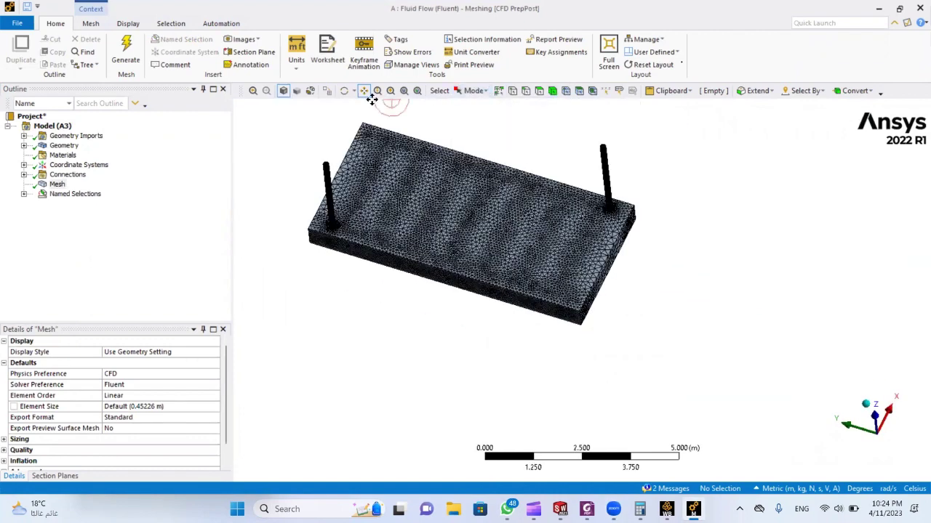
{"action": "left_click", "coordinate": [873, 419]}
{"action": "left_click", "coordinate": [54, 475]}
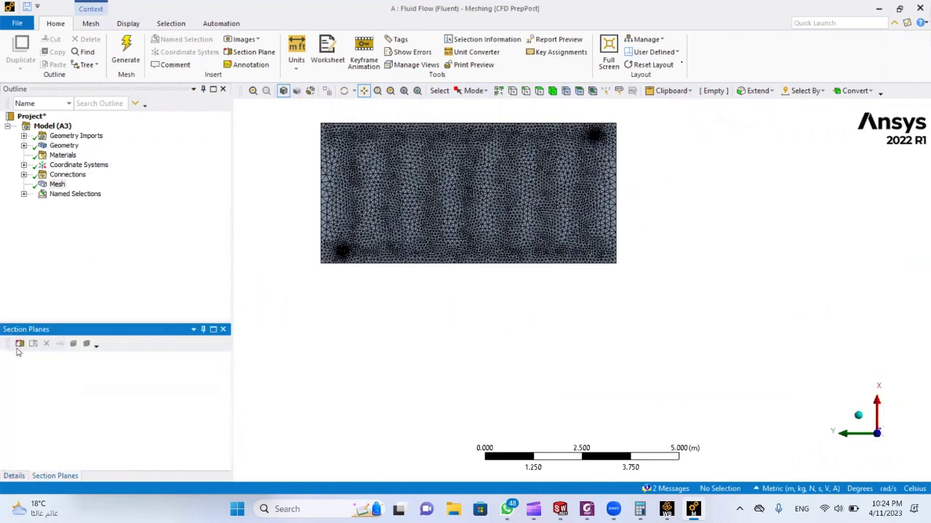
{"action": "left_click", "coordinate": [19, 343]}
{"action": "left_click_drag", "start_coordinate": [290, 193], "coordinate": [632, 202]}
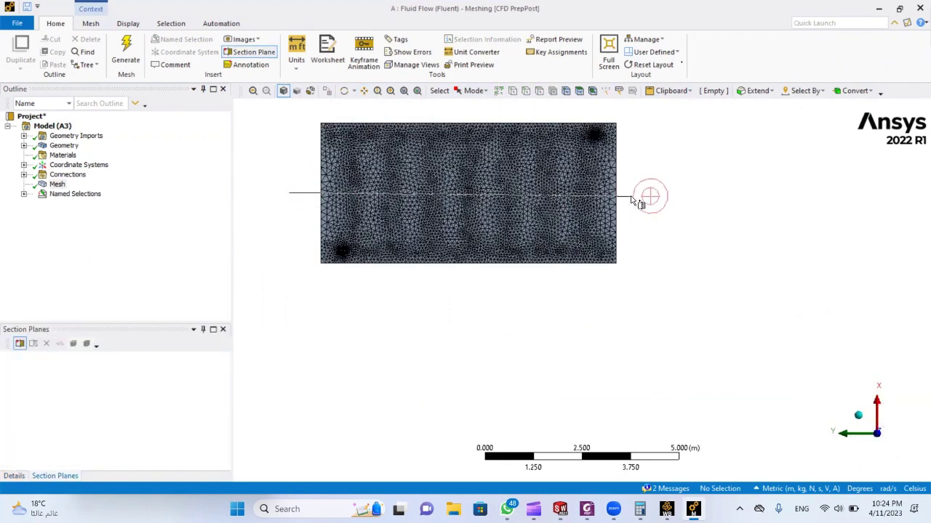
- Examine the interior mesh around the cut pipes and turn off the section plane
{"action": "middle_click_drag", "start_coordinate": [443, 206], "coordinate": [410, 196]}
{"action": "scroll", "coordinate": [414, 224], "scroll_direction": "up", "scroll_amount": 7}
{"action": "scroll", "coordinate": [367, 329], "scroll_direction": "down", "scroll_amount": 5}
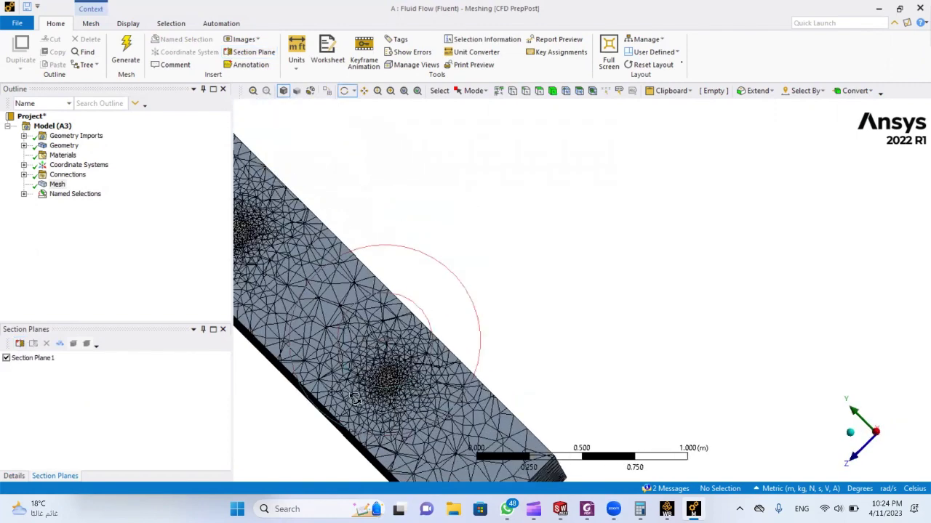
{"action": "middle_click_drag", "start_coordinate": [410, 279], "coordinate": [335, 339]}
{"action": "scroll", "coordinate": [335, 339], "scroll_direction": "down", "scroll_amount": 2}
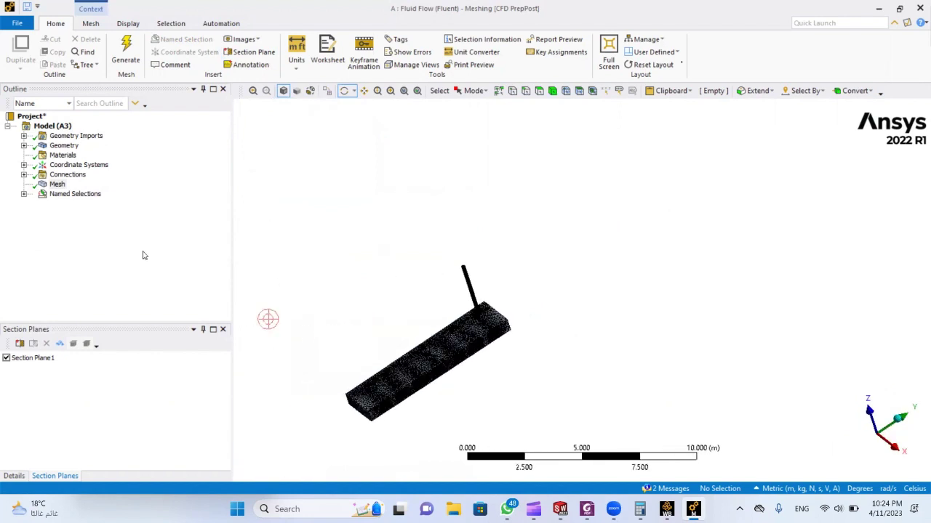
{"action": "left_click", "coordinate": [57, 184]}
{"action": "left_click", "coordinate": [5, 358]}
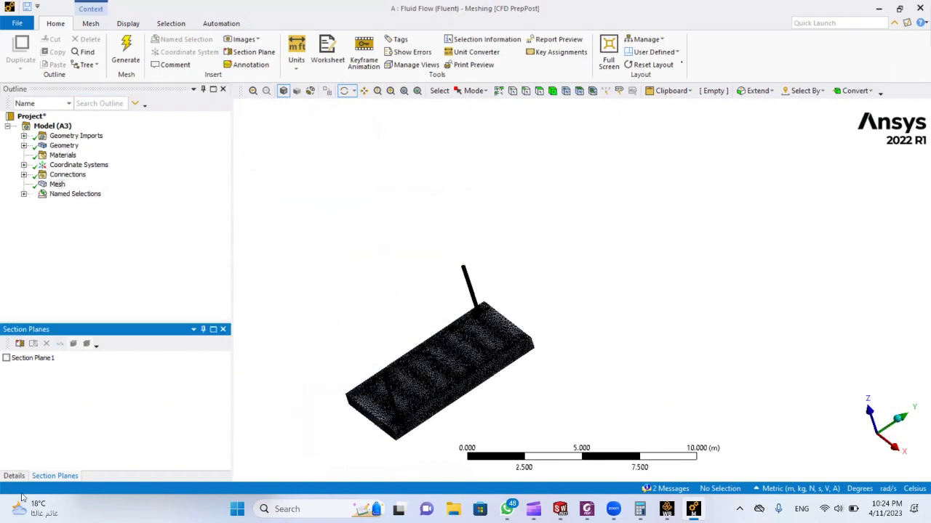
- Set the mesh element size to 0.25 m and regenerate the mesh
{"action": "left_click", "coordinate": [14, 475]}
{"action": "left_click", "coordinate": [165, 407]}
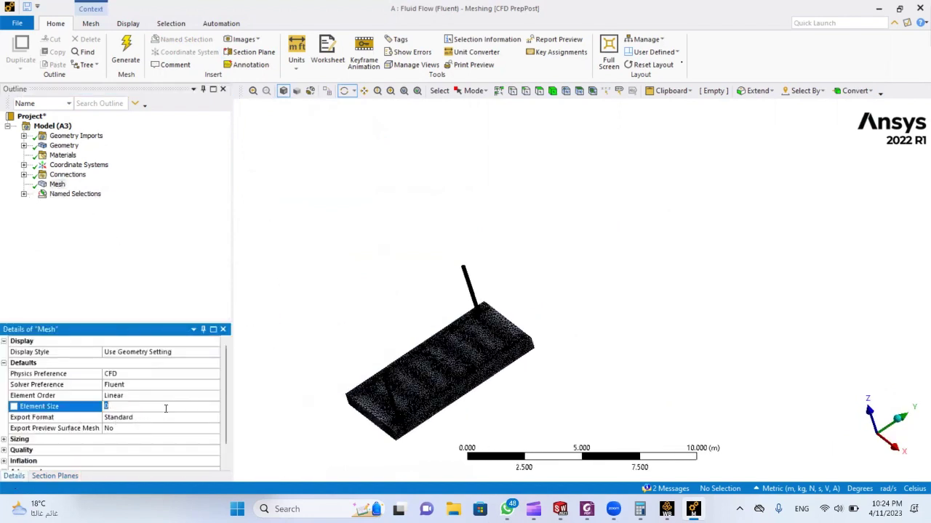
{"action": "type", "text": "0.25"}
{"action": "key", "text": "Return"}
{"action": "left_click", "coordinate": [125, 54]}
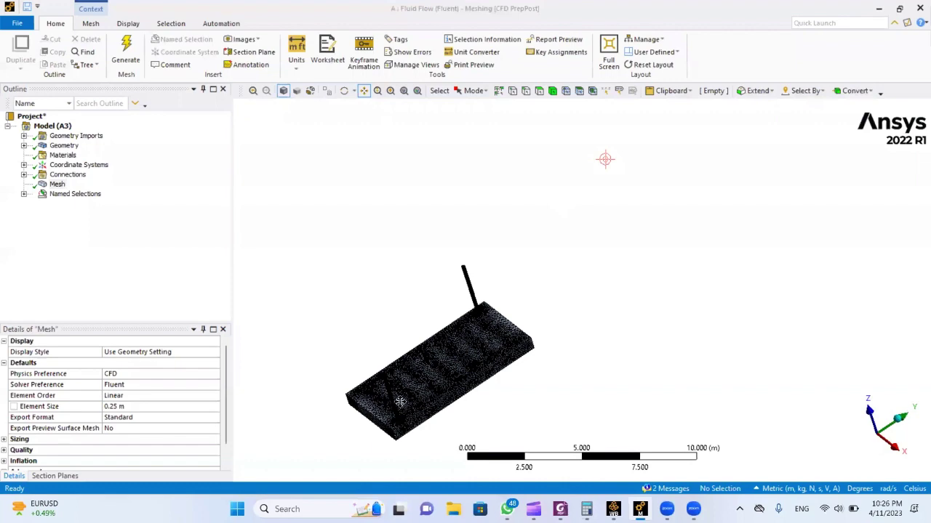
- Examine the regenerated mesh on the soil block and pipes, and check its node and element statistics
{"action": "scroll", "coordinate": [399, 402], "scroll_direction": "up", "scroll_amount": 3}
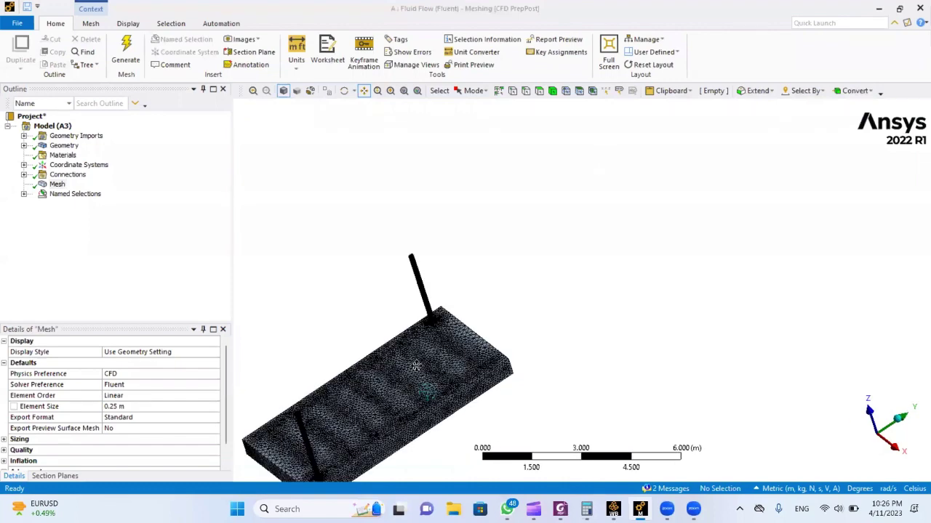
{"action": "scroll", "coordinate": [436, 371], "scroll_direction": "up", "scroll_amount": 3}
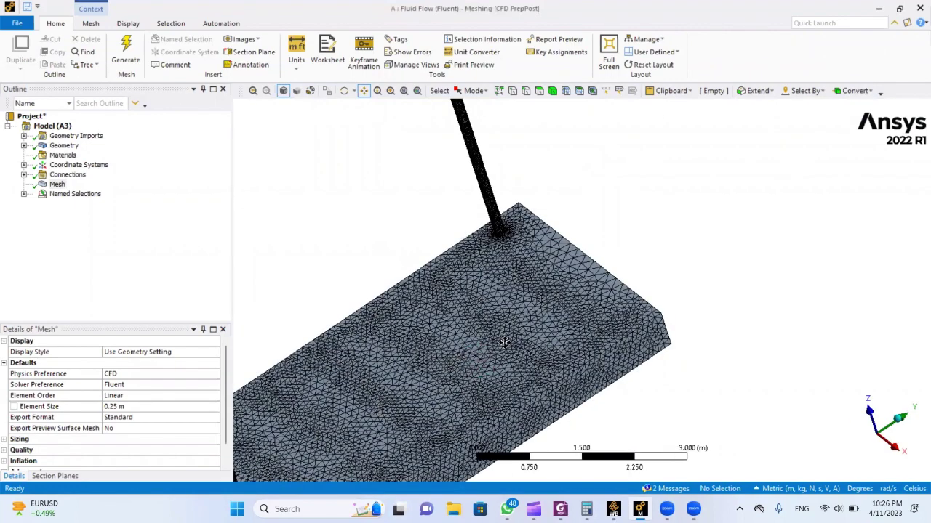
{"action": "middle_click_drag", "start_coordinate": [505, 342], "coordinate": [290, 393]}
{"action": "scroll", "coordinate": [289, 393], "scroll_direction": "down", "scroll_amount": 2}
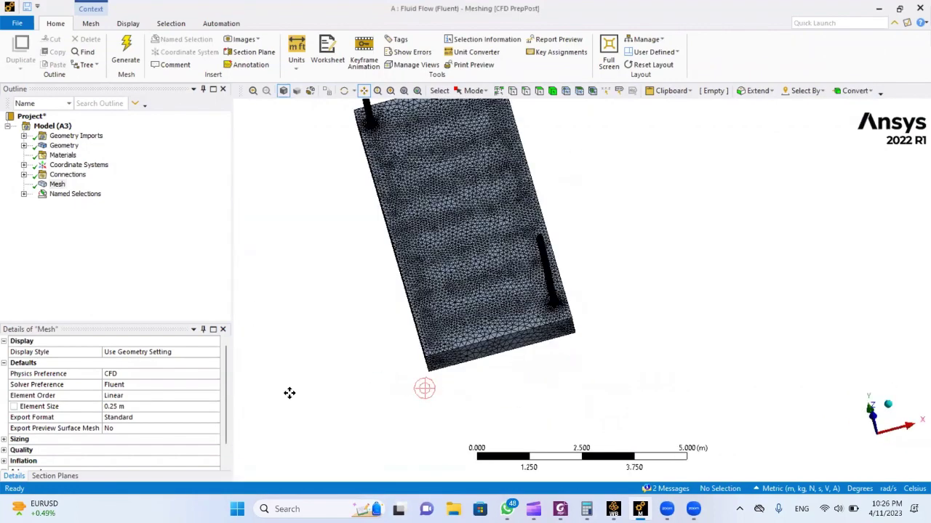
{"action": "scroll", "coordinate": [30, 453], "scroll_direction": "down", "scroll_amount": 1}
{"action": "left_click", "coordinate": [30, 460]}
{"action": "scroll", "coordinate": [131, 469], "scroll_direction": "down", "scroll_amount": 1}
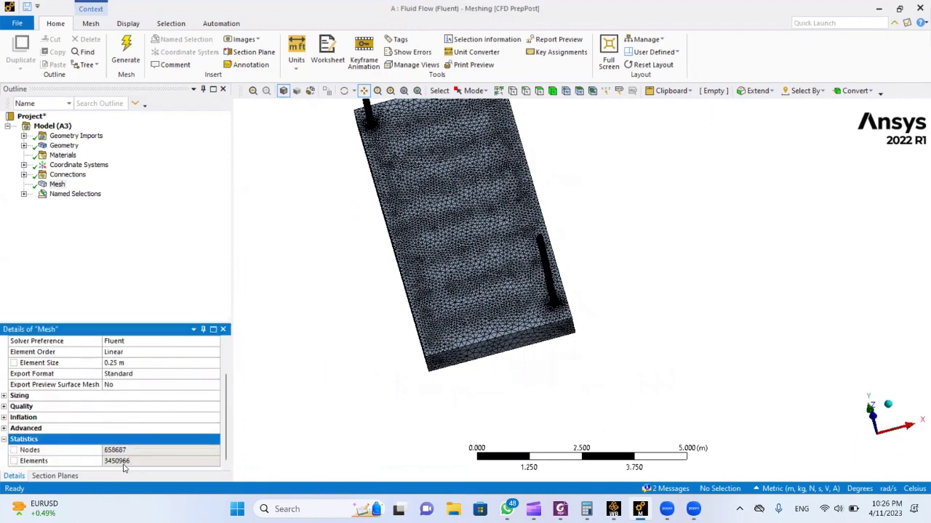
{"action": "middle_click_drag", "start_coordinate": [545, 291], "coordinate": [523, 247]}
{"action": "scroll", "coordinate": [466, 247], "scroll_direction": "up", "scroll_amount": 4}
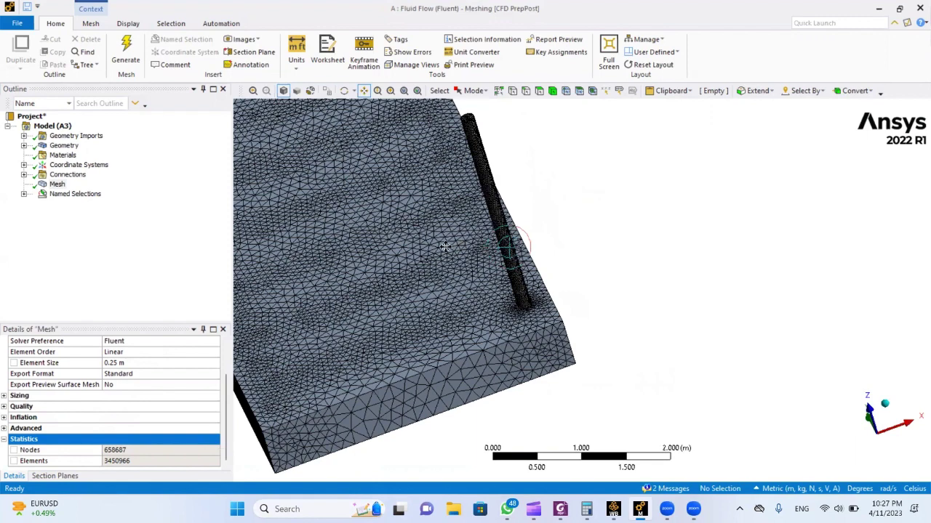
{"action": "scroll", "coordinate": [448, 247], "scroll_direction": "down", "scroll_amount": 3}
{"action": "middle_click_drag", "start_coordinate": [412, 251], "coordinate": [397, 312]}
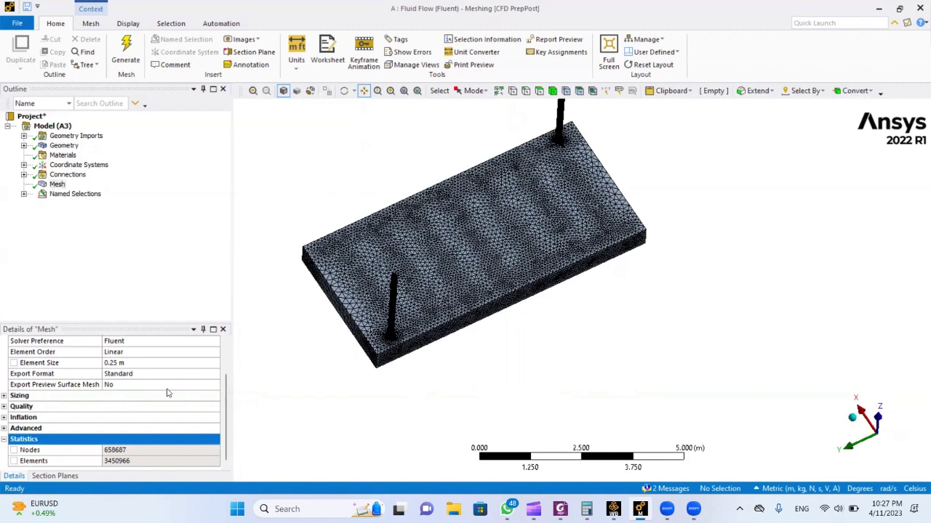
{"action": "scroll", "coordinate": [167, 393], "scroll_direction": "up", "scroll_amount": 5}
- Add a mesh refinement scoped to the pipe_g_walls named selection with refinement level 2
{"action": "right_click", "coordinate": [57, 184]}
{"action": "mouse_move", "coordinate": [109, 191]}
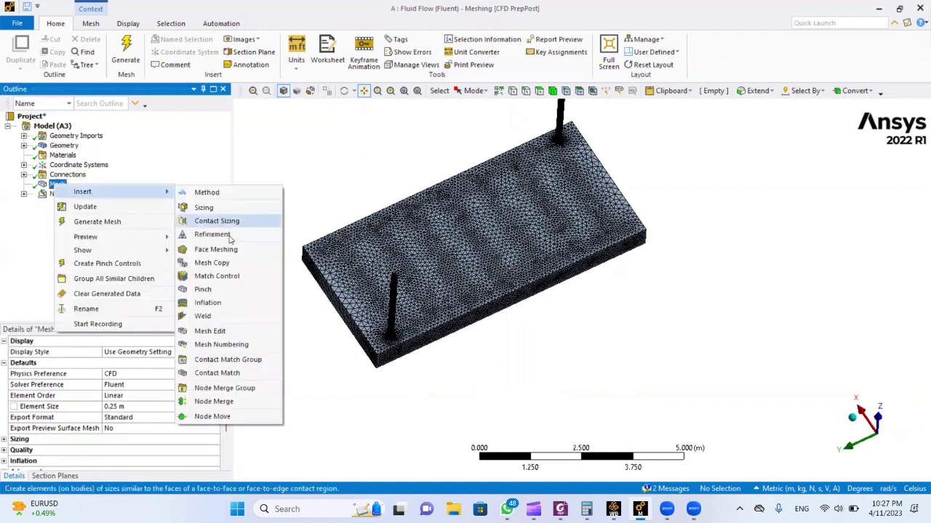
{"action": "left_click", "coordinate": [229, 237]}
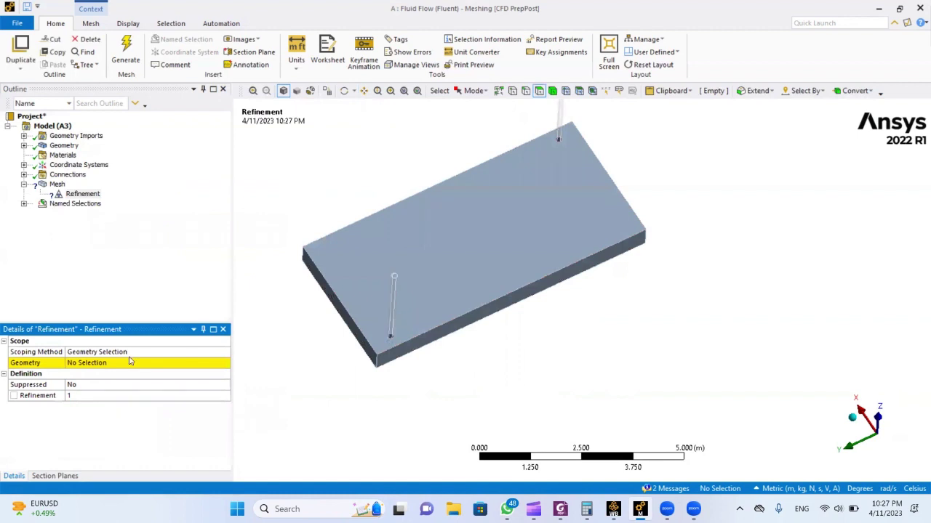
{"action": "left_click", "coordinate": [229, 352]}
{"action": "left_click", "coordinate": [228, 352]}
{"action": "left_click", "coordinate": [142, 368]}
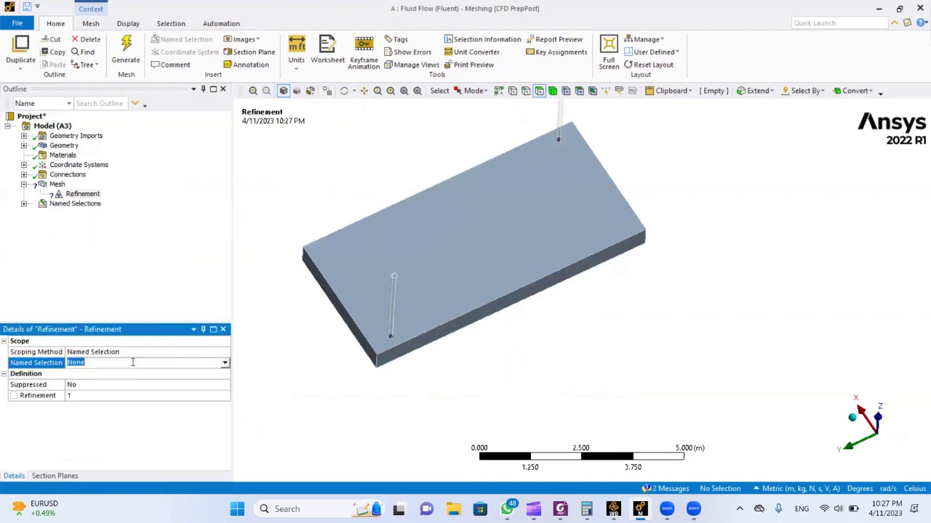
{"action": "left_click", "coordinate": [225, 362]}
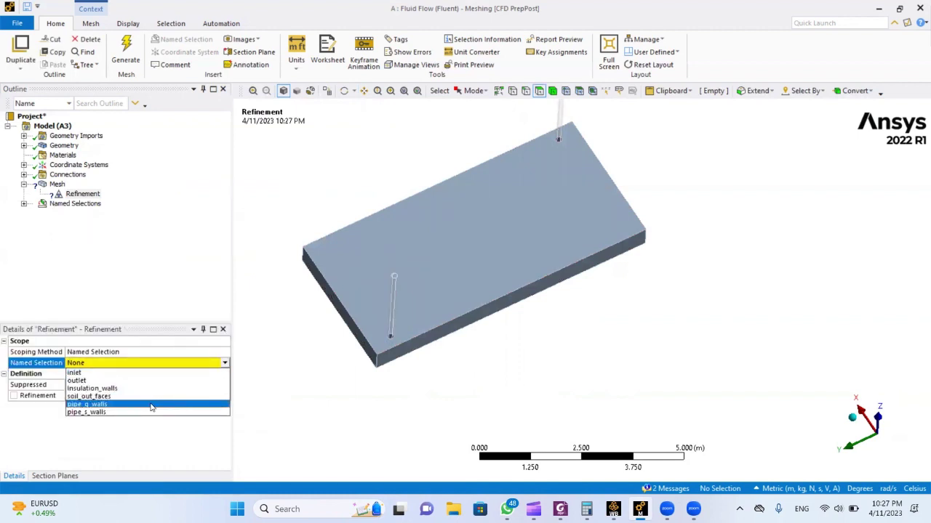
{"action": "left_click", "coordinate": [151, 407]}
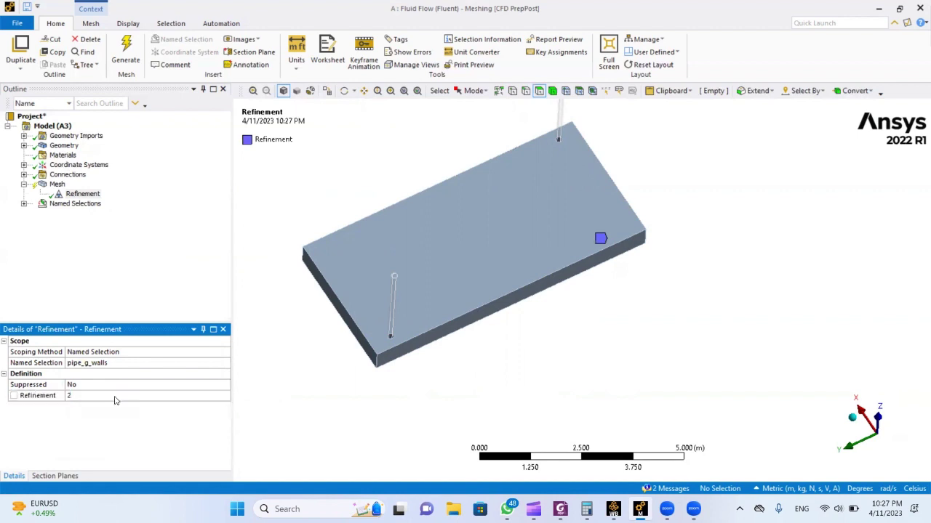
- Try generating the mesh with the pipe wall refinement, stop the run, and suppress the refinement
{"action": "left_click", "coordinate": [126, 51]}
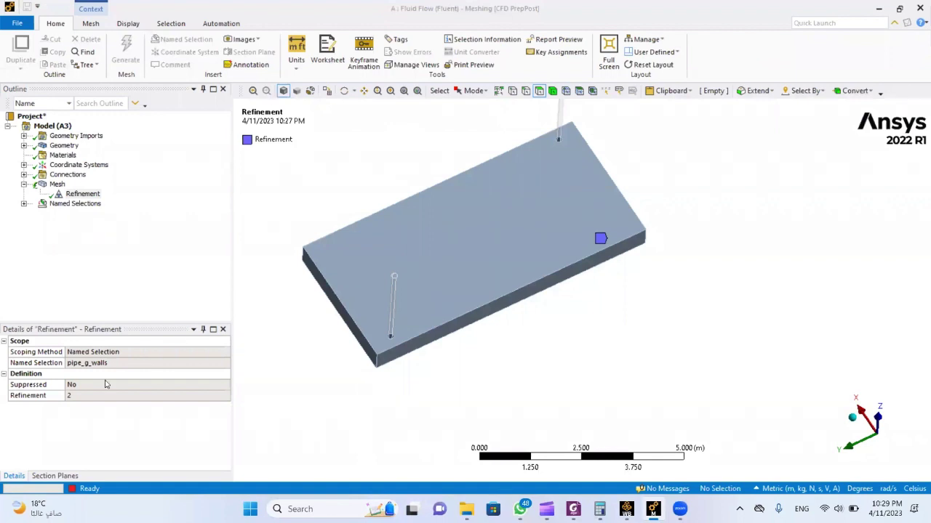
{"action": "left_click", "coordinate": [71, 489]}
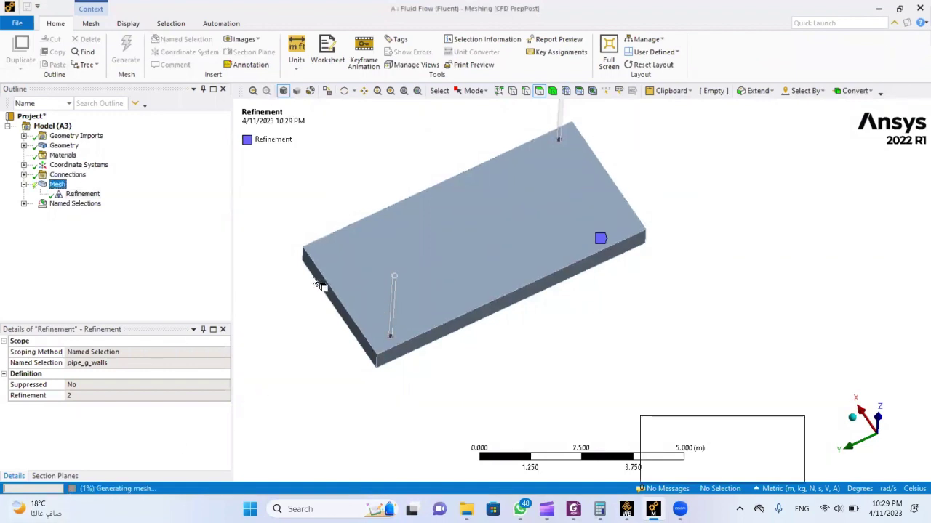
{"action": "right_click", "coordinate": [77, 194]}
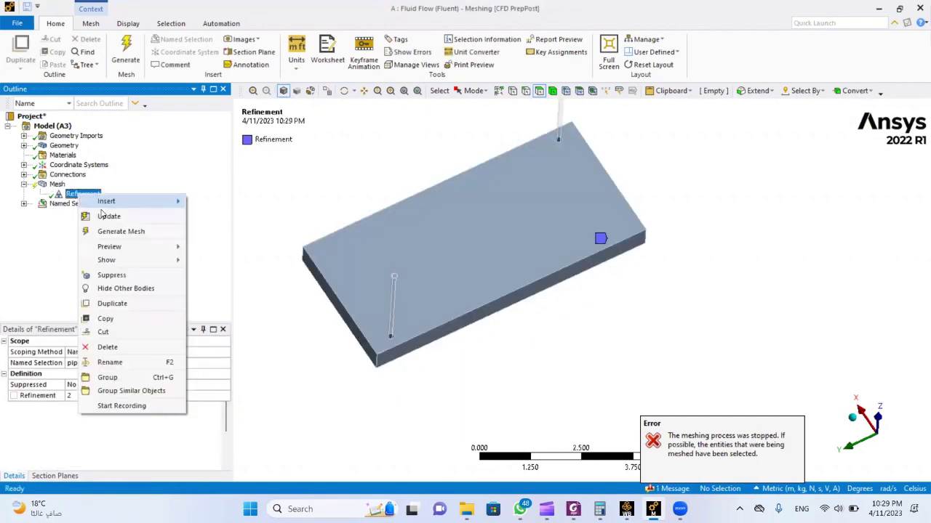
{"action": "key", "text": "Escape"}
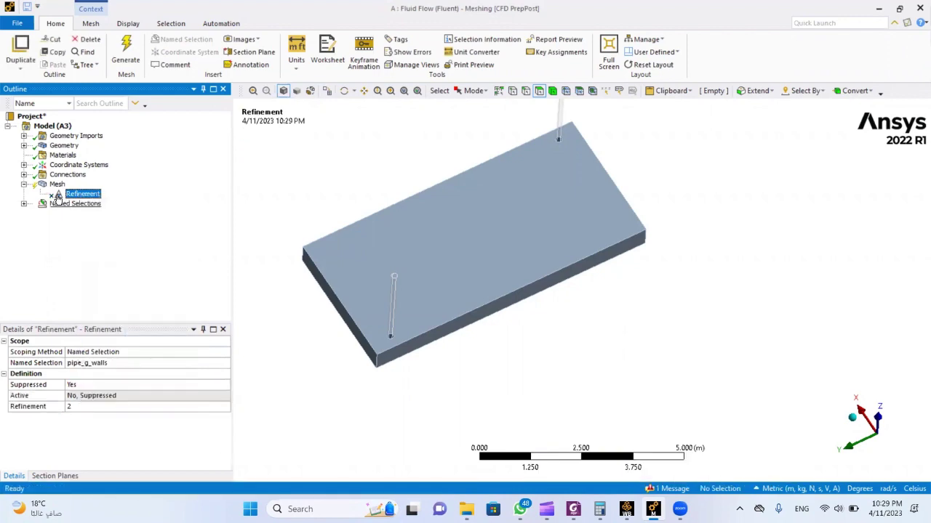
- Set the global mesh element size to 0.3 m
{"action": "right_click", "coordinate": [52, 186]}
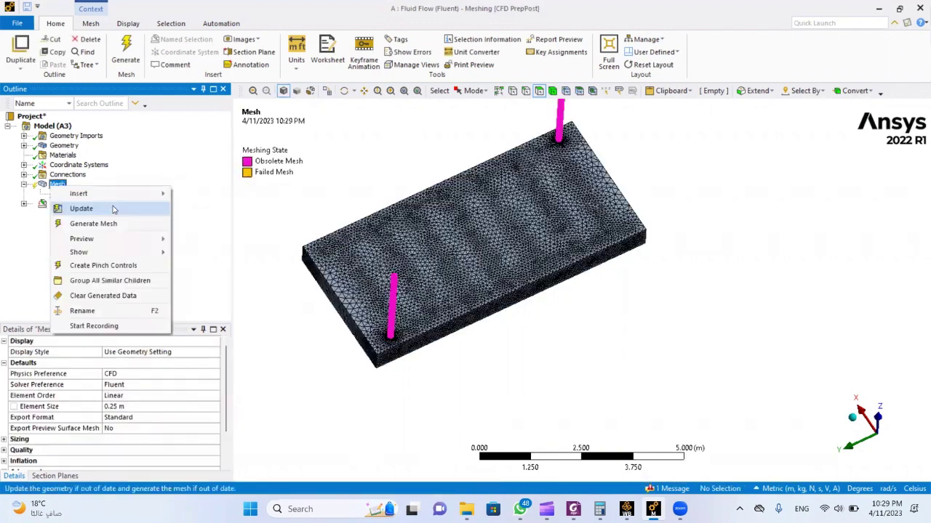
{"action": "left_click", "coordinate": [127, 407]}
{"action": "type", "text": "0.3"}
{"action": "key", "text": "Return"}
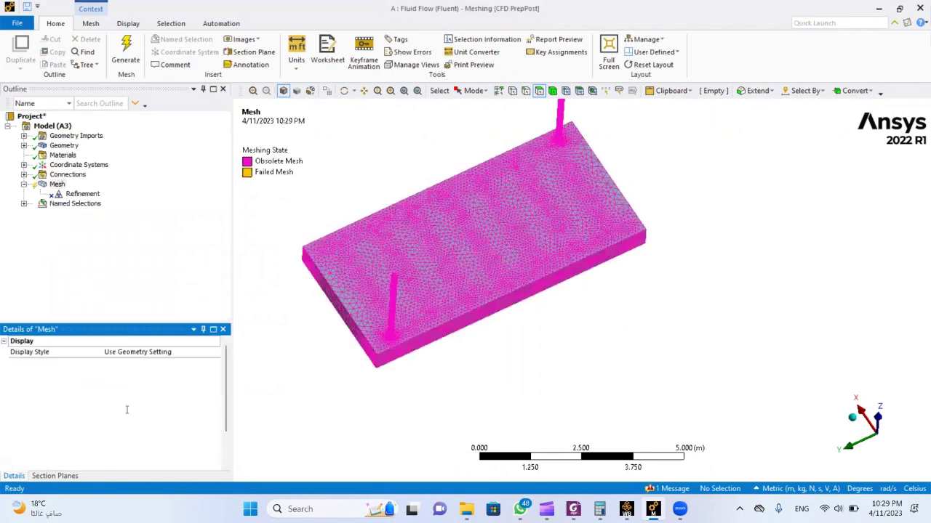
- Insert a mesh sizing control scoped to the pipe_g_walls named selection
{"action": "right_click", "coordinate": [57, 185]}
{"action": "mouse_move", "coordinate": [110, 191]}
{"action": "left_click", "coordinate": [324, 209]}
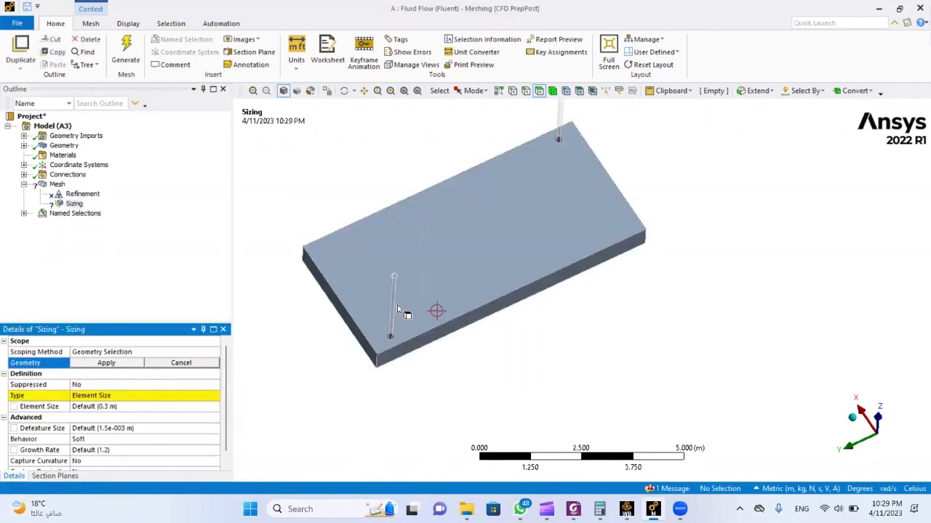
{"action": "left_click", "coordinate": [148, 354]}
{"action": "left_click", "coordinate": [148, 353]}
{"action": "left_click", "coordinate": [213, 363]}
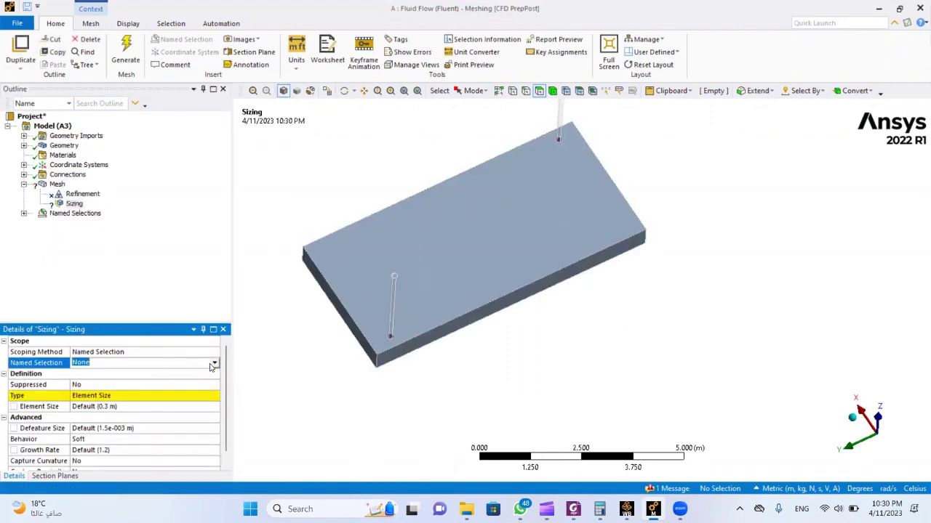
{"action": "left_click", "coordinate": [214, 363]}
{"action": "left_click", "coordinate": [173, 405]}
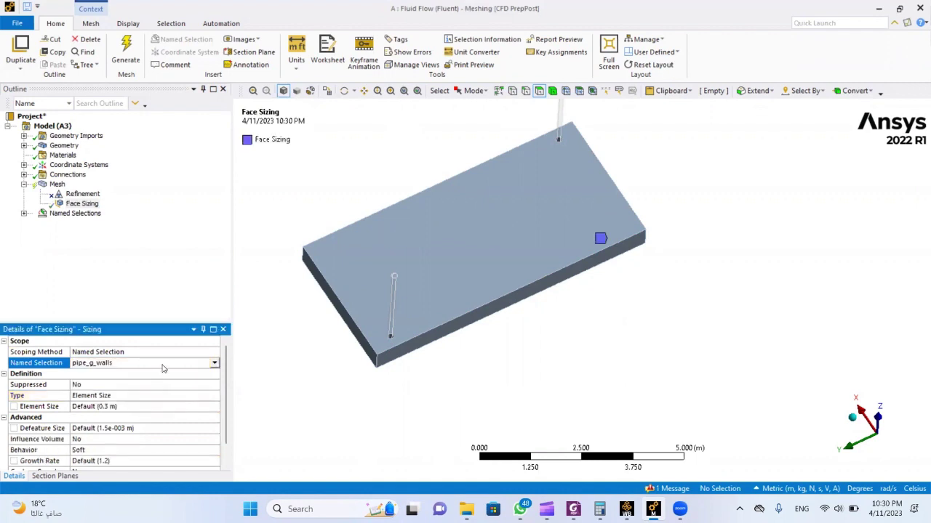
{"action": "left_click", "coordinate": [214, 364]}
{"action": "left_click", "coordinate": [162, 404]}
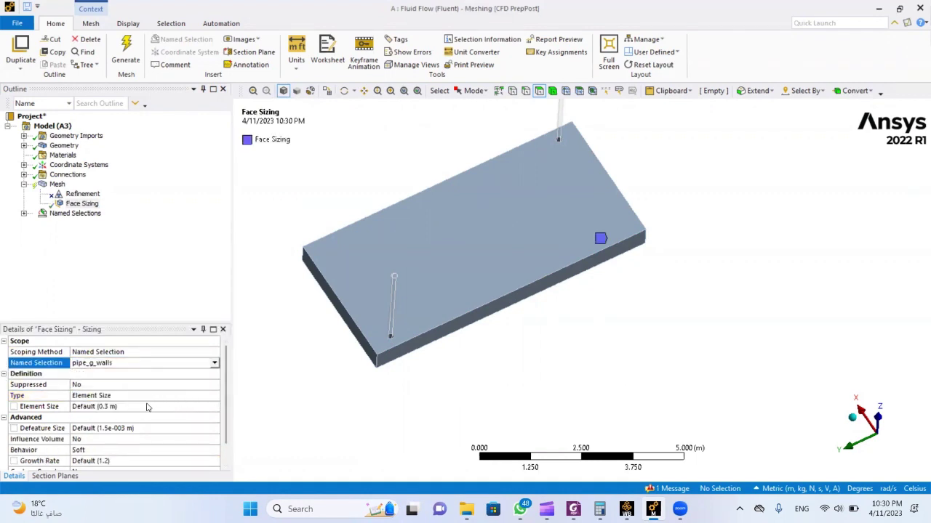
- Set the pipe_g_walls face sizing to an element size of 0.15 m with Hard behavior
{"action": "left_click", "coordinate": [147, 407]}
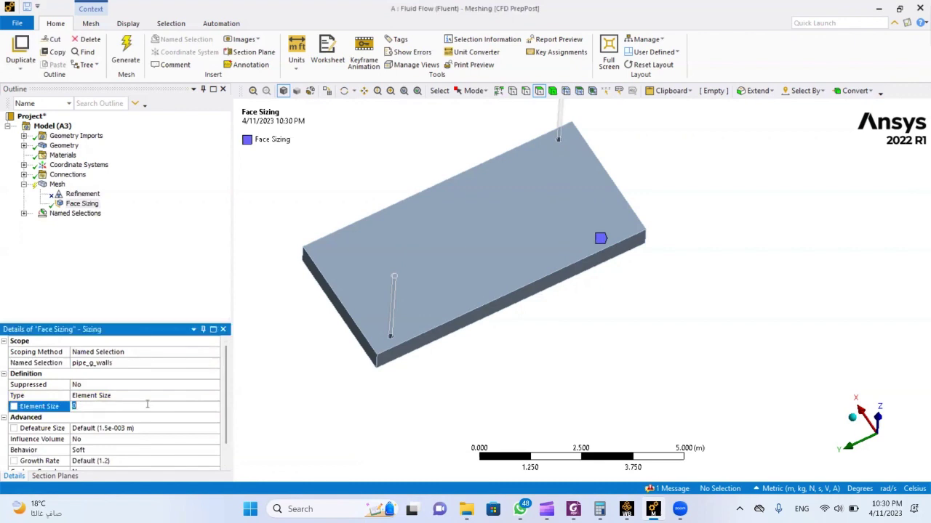
{"action": "type", "text": "0.15"}
{"action": "key", "text": "Return"}
{"action": "double_click", "coordinate": [126, 451]}
- Insert a second mesh sizing control scoped to the pipe_s_walls named selection
{"action": "right_click", "coordinate": [51, 184]}
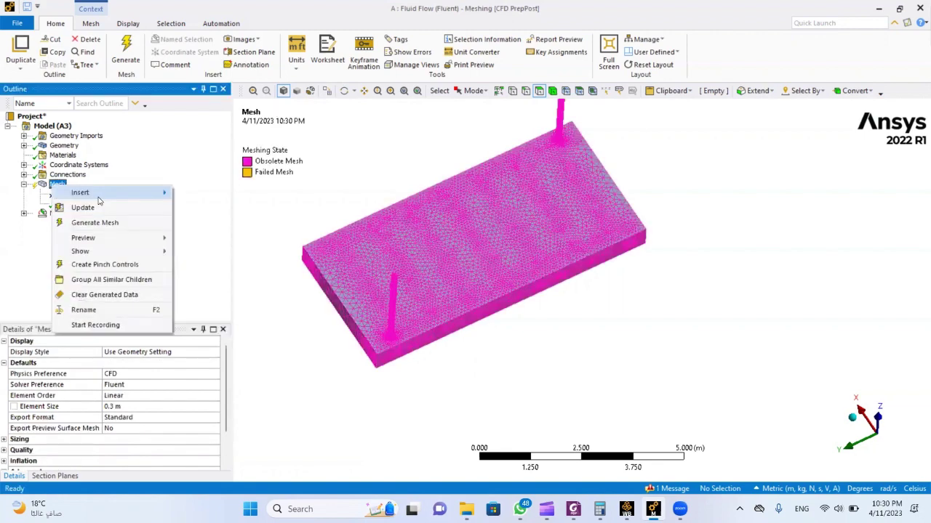
{"action": "mouse_move", "coordinate": [79, 191]}
{"action": "left_click", "coordinate": [191, 212]}
{"action": "double_click", "coordinate": [159, 351]}
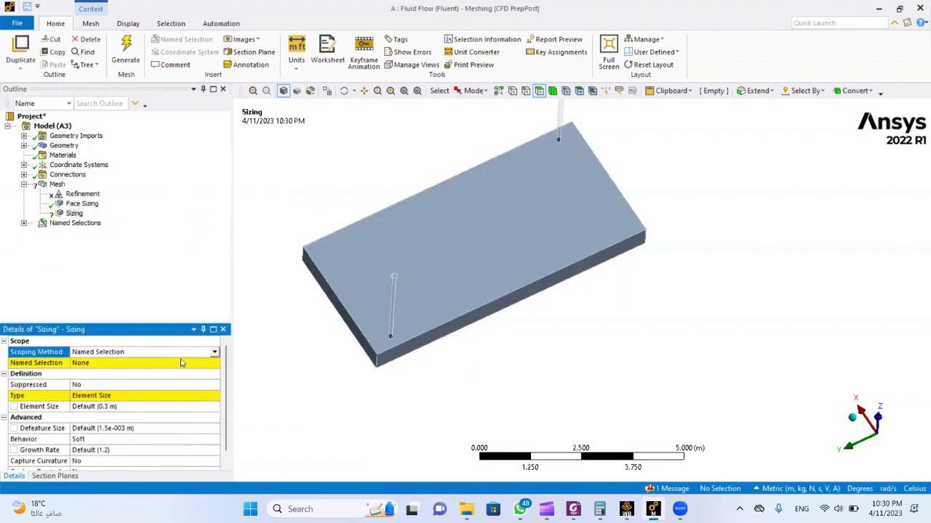
{"action": "left_click", "coordinate": [215, 352]}
{"action": "left_click", "coordinate": [182, 368]}
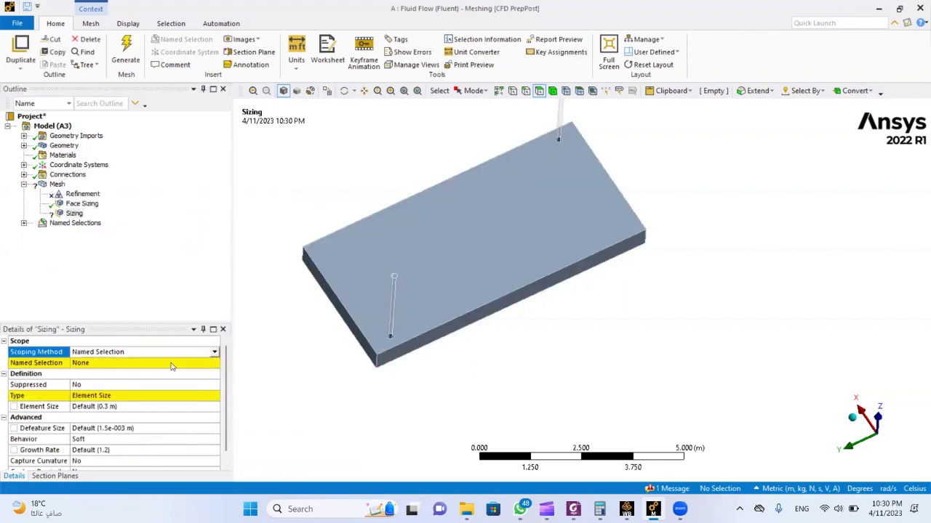
{"action": "left_click", "coordinate": [173, 364]}
{"action": "left_click", "coordinate": [214, 363]}
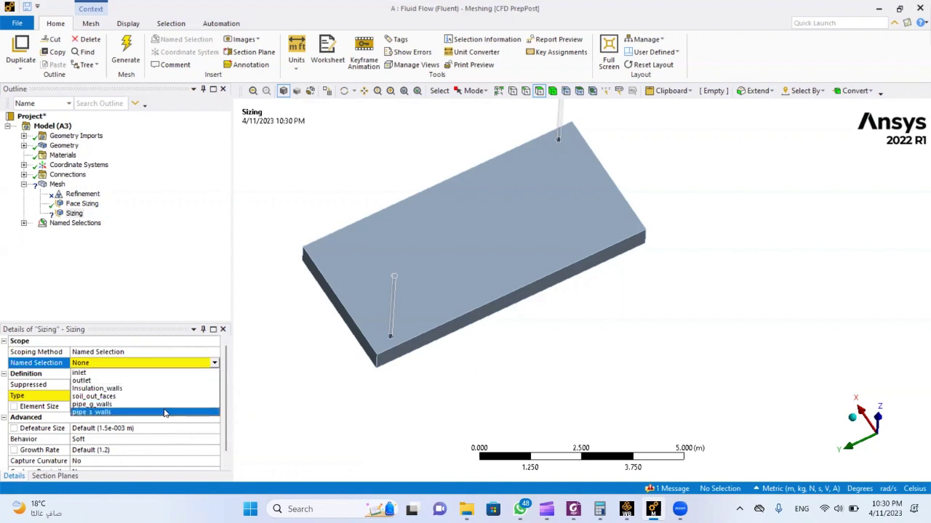
{"action": "left_click", "coordinate": [164, 407]}
- Give the pipe_s_walls face sizing an element size of 0.15 m with Hard behavior and generate the mesh
{"action": "left_click", "coordinate": [141, 404]}
{"action": "type", "text": "0.15"}
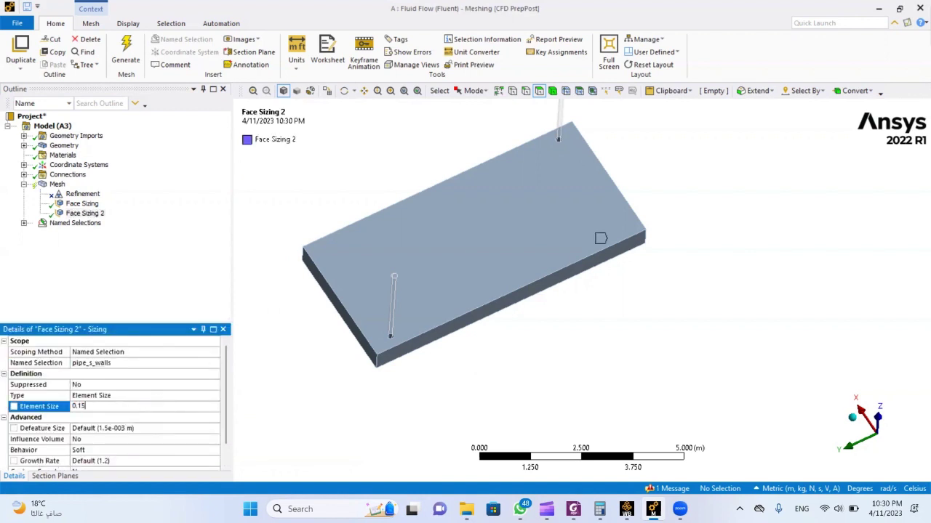
{"action": "key", "text": "Return"}
{"action": "double_click", "coordinate": [105, 452]}
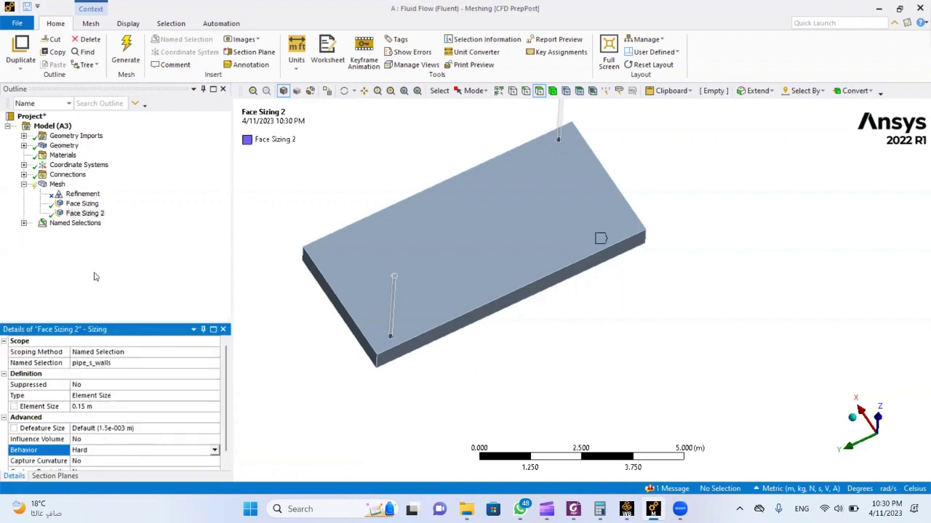
{"action": "left_click", "coordinate": [125, 53]}
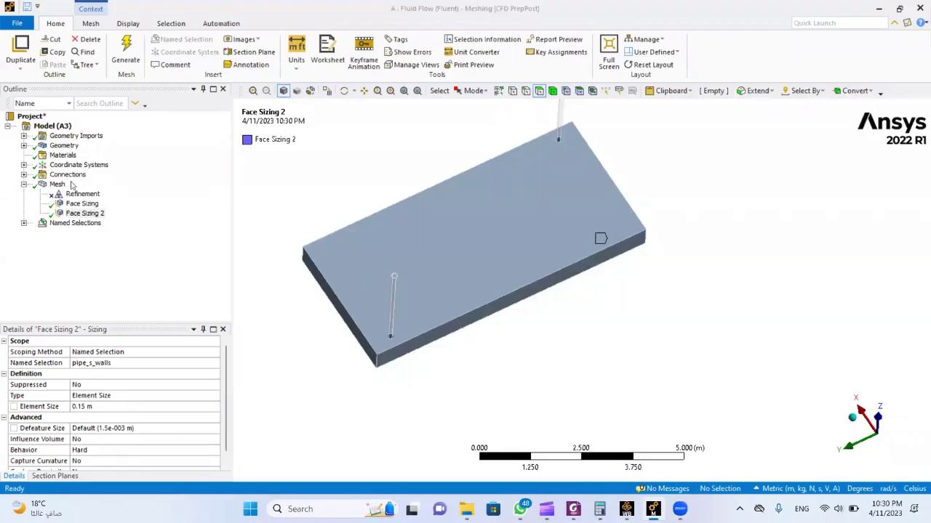
- Examine the new surface mesh on the vertical pipes and on the soil block's top and sides
{"action": "left_click", "coordinate": [69, 184]}
{"action": "scroll", "coordinate": [393, 276], "scroll_direction": "up", "scroll_amount": 2}
{"action": "middle_click_drag", "start_coordinate": [383, 278], "coordinate": [332, 234]}
{"action": "scroll", "coordinate": [332, 235], "scroll_direction": "up", "scroll_amount": 1}
{"action": "scroll", "coordinate": [354, 235], "scroll_direction": "down", "scroll_amount": 3}
{"action": "scroll", "coordinate": [389, 236], "scroll_direction": "up", "scroll_amount": 2}
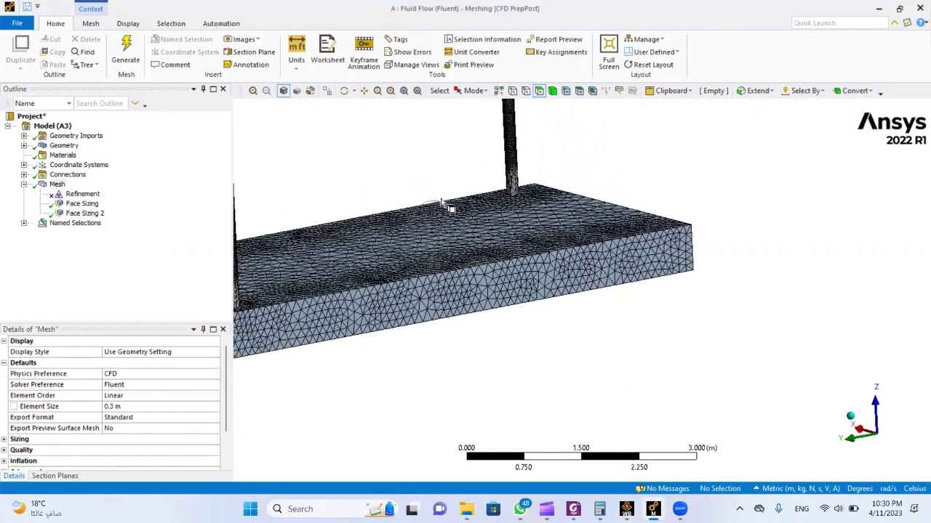
{"action": "left_click", "coordinate": [365, 92]}
{"action": "left_click_drag", "start_coordinate": [376, 162], "coordinate": [517, 151]}
{"action": "scroll", "coordinate": [499, 156], "scroll_direction": "up", "scroll_amount": 3}
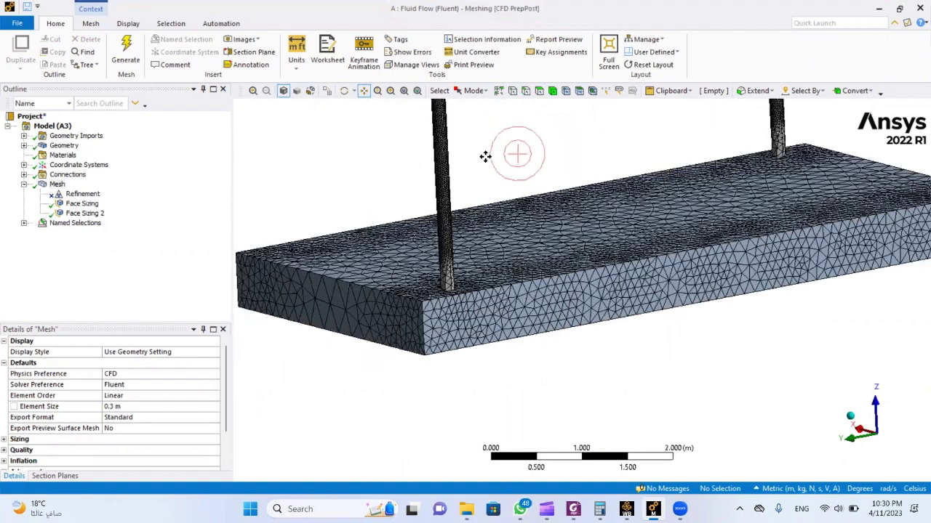
{"action": "scroll", "coordinate": [345, 239], "scroll_direction": "up", "scroll_amount": 3}
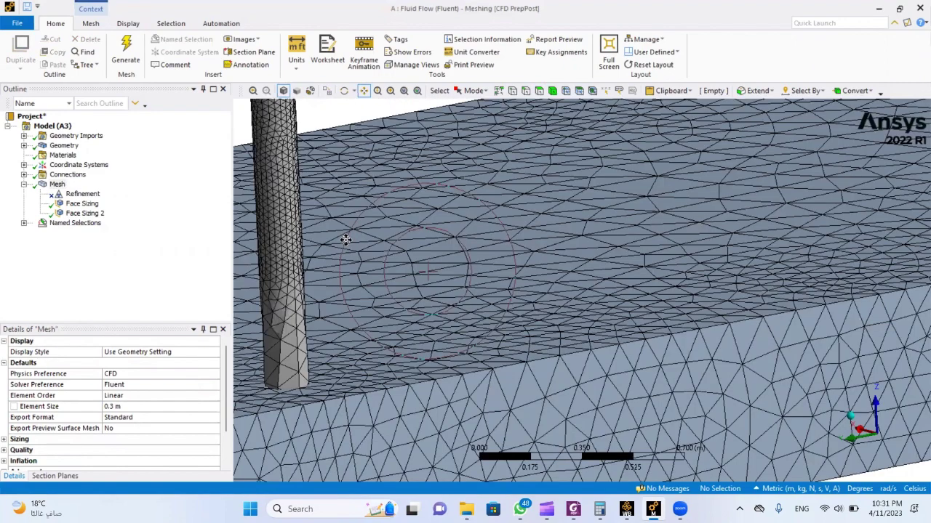
{"action": "scroll", "coordinate": [362, 250], "scroll_direction": "down", "scroll_amount": 3}
{"action": "left_click_drag", "start_coordinate": [362, 250], "coordinate": [304, 281]}
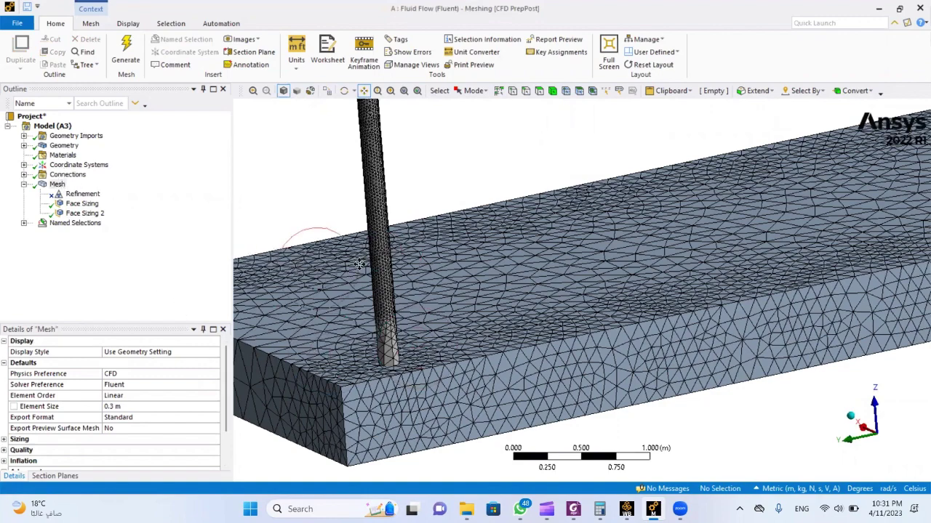
{"action": "middle_click_drag", "start_coordinate": [308, 245], "coordinate": [441, 262]}
{"action": "scroll", "coordinate": [442, 262], "scroll_direction": "up", "scroll_amount": 2}
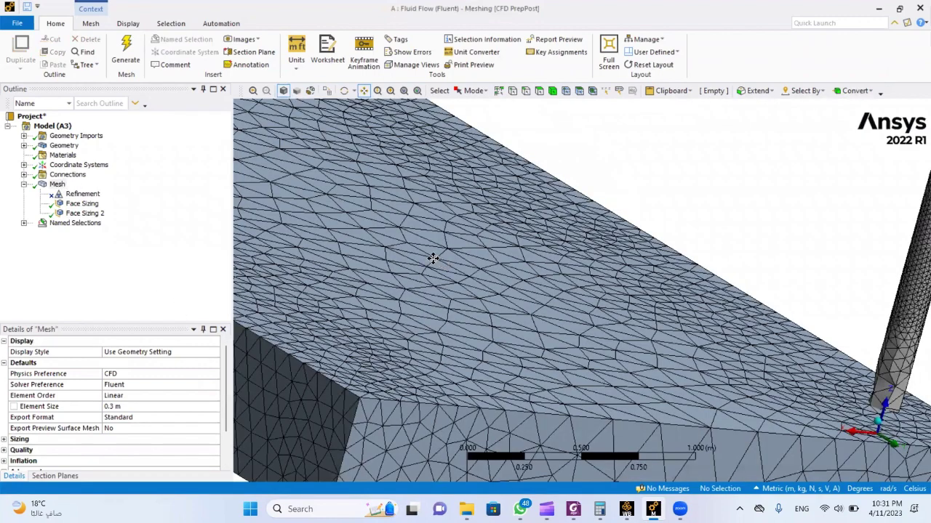
{"action": "scroll", "coordinate": [432, 258], "scroll_direction": "down", "scroll_amount": 3}
{"action": "middle_click_drag", "start_coordinate": [370, 289], "coordinate": [436, 291]}
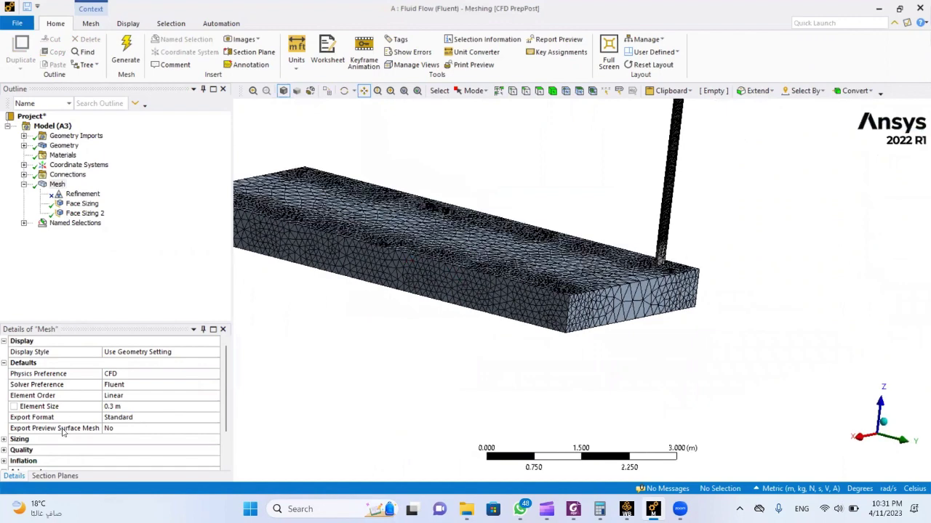
- Examine the interior mesh with Section Plane1 turned on, and turn the section plane off again
{"action": "left_click", "coordinate": [54, 476]}
{"action": "left_click", "coordinate": [7, 359]}
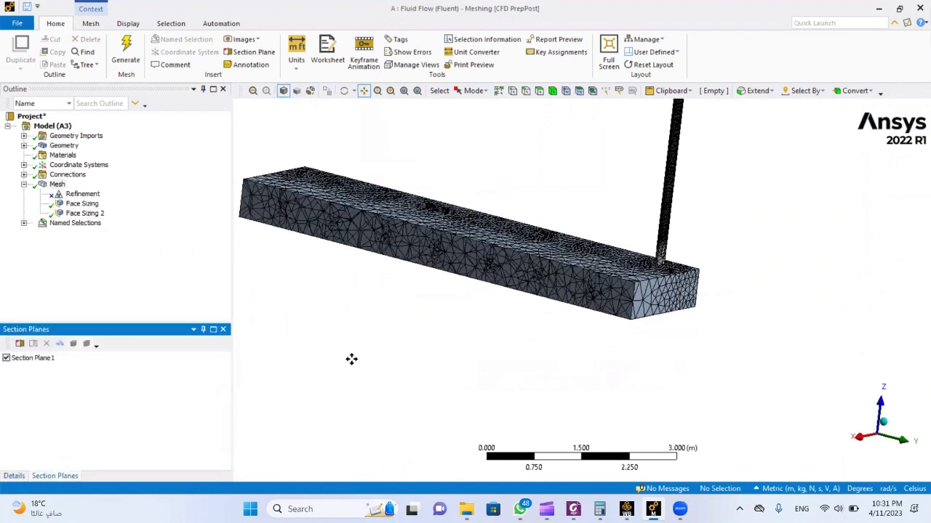
{"action": "middle_click_drag", "start_coordinate": [381, 357], "coordinate": [405, 355]}
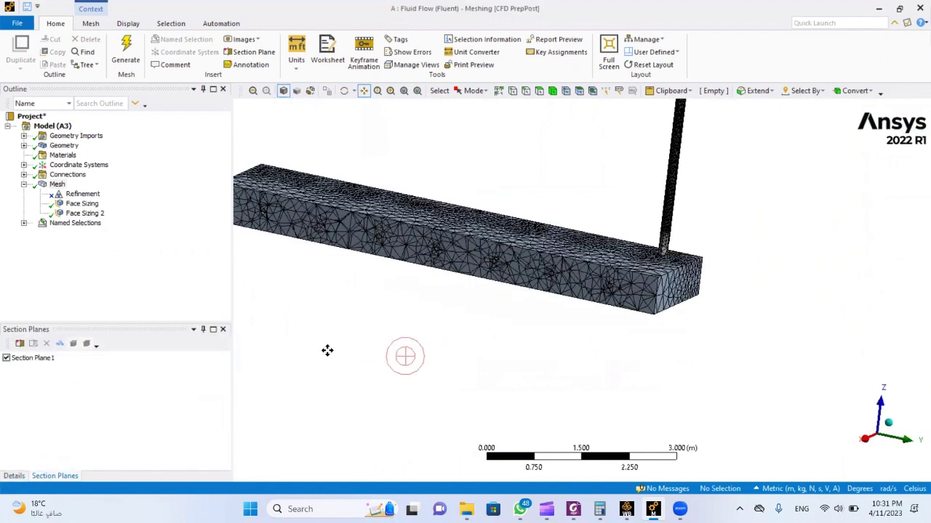
{"action": "left_click", "coordinate": [5, 358]}
- Insert a third mesh sizing control scoped to the Insulation_walls named selection and enter its element size
{"action": "left_click", "coordinate": [84, 213]}
{"action": "left_click", "coordinate": [82, 203]}
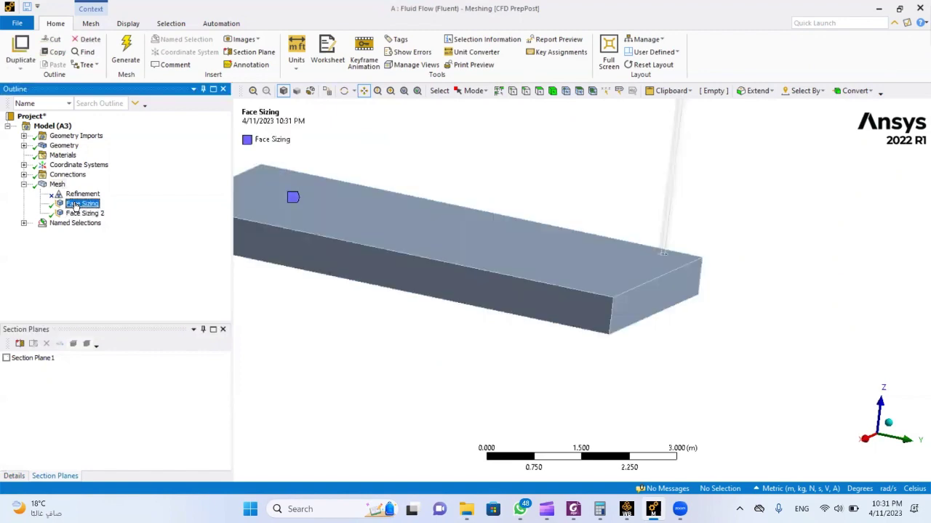
{"action": "left_click_drag", "start_coordinate": [57, 184], "coordinate": [64, 191]}
{"action": "right_click_drag", "start_coordinate": [64, 190], "coordinate": [57, 188]}
{"action": "mouse_move", "coordinate": [83, 194]}
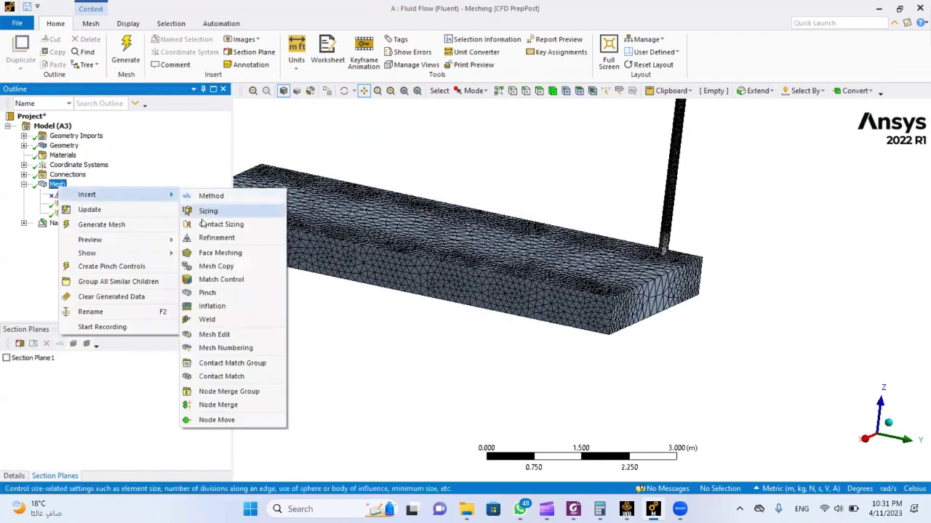
{"action": "left_click", "coordinate": [208, 208]}
{"action": "left_click", "coordinate": [128, 352]}
{"action": "left_click", "coordinate": [211, 374]}
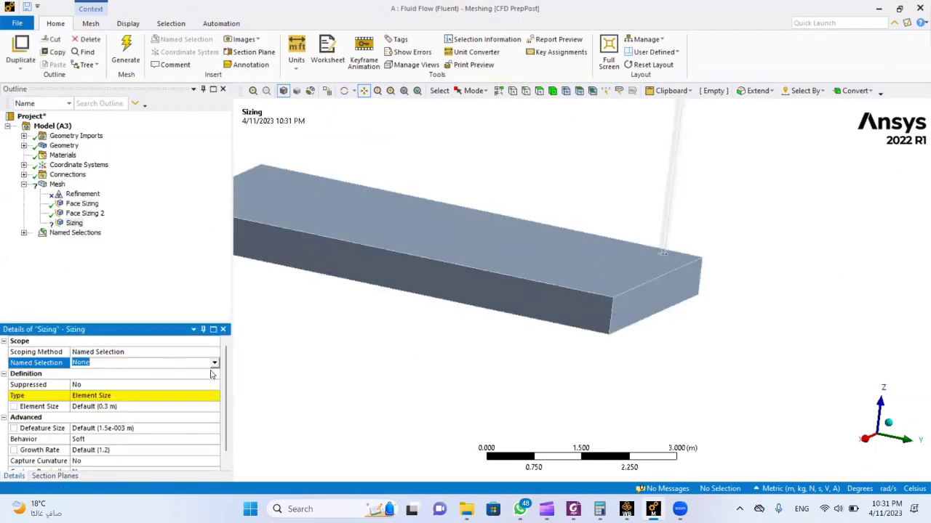
{"action": "left_click", "coordinate": [215, 363]}
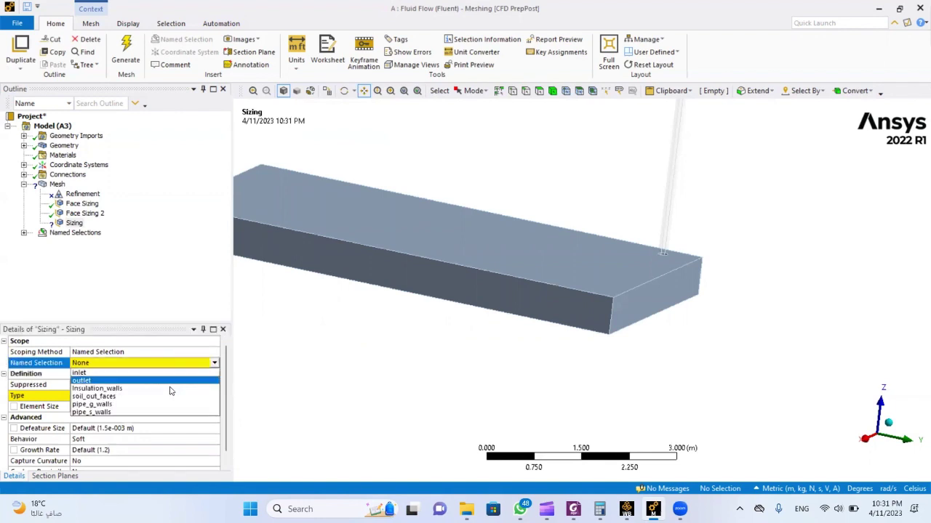
{"action": "left_click", "coordinate": [161, 399]}
{"action": "left_click", "coordinate": [126, 408]}
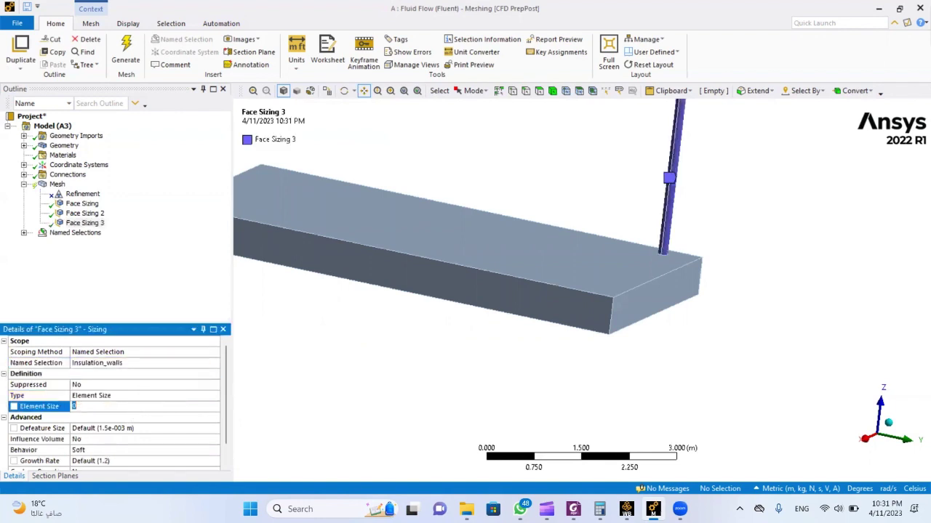
{"action": "key", "text": "Return"}
- Set the behavior of the pipe_s_walls and pipe_g_walls face sizings to Soft and generate the mesh
{"action": "left_click", "coordinate": [80, 213]}
{"action": "left_click", "coordinate": [95, 448]}
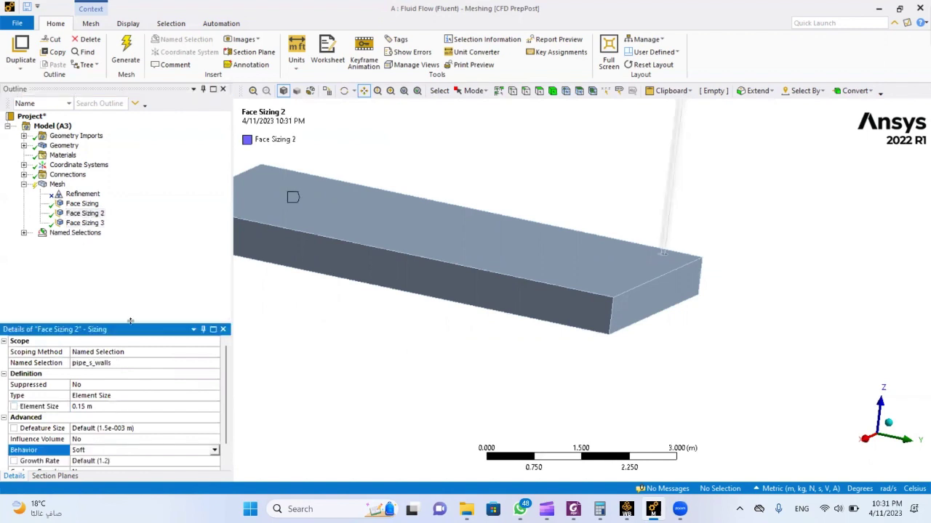
{"action": "left_click", "coordinate": [82, 204]}
{"action": "left_click", "coordinate": [95, 451]}
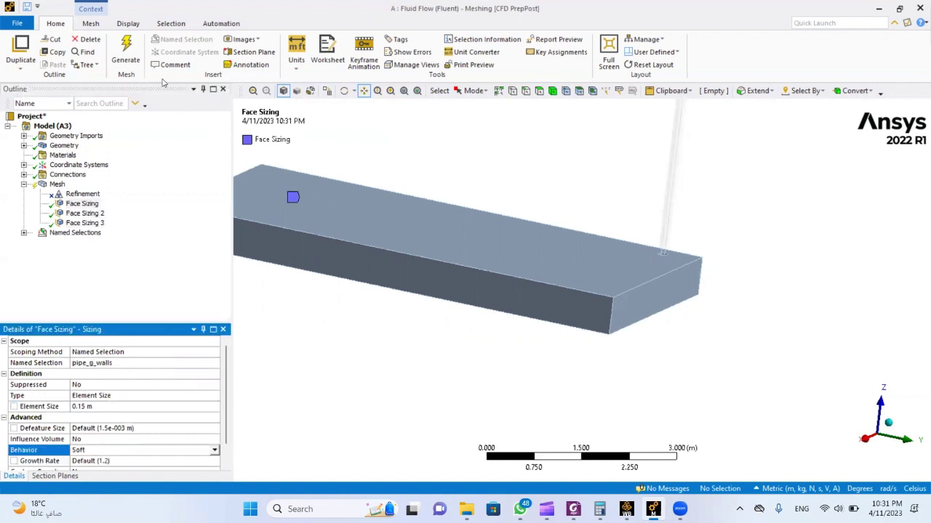
{"action": "left_click", "coordinate": [125, 60]}
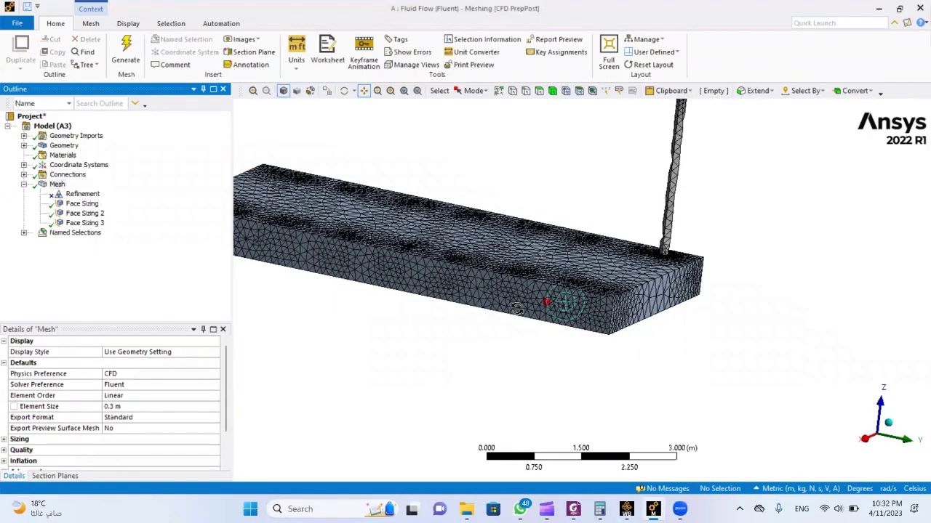
{"action": "middle_click_drag", "start_coordinate": [517, 308], "coordinate": [553, 302]}
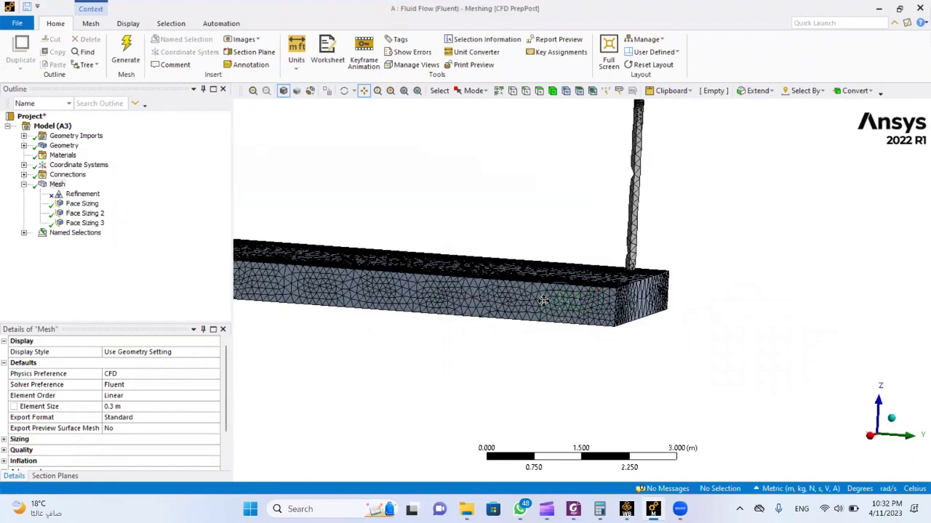
- Set the Insulation_walls face sizing to an element size of 0.15 m with Hard behavior
{"action": "left_click", "coordinate": [81, 223]}
{"action": "left_click", "coordinate": [100, 405]}
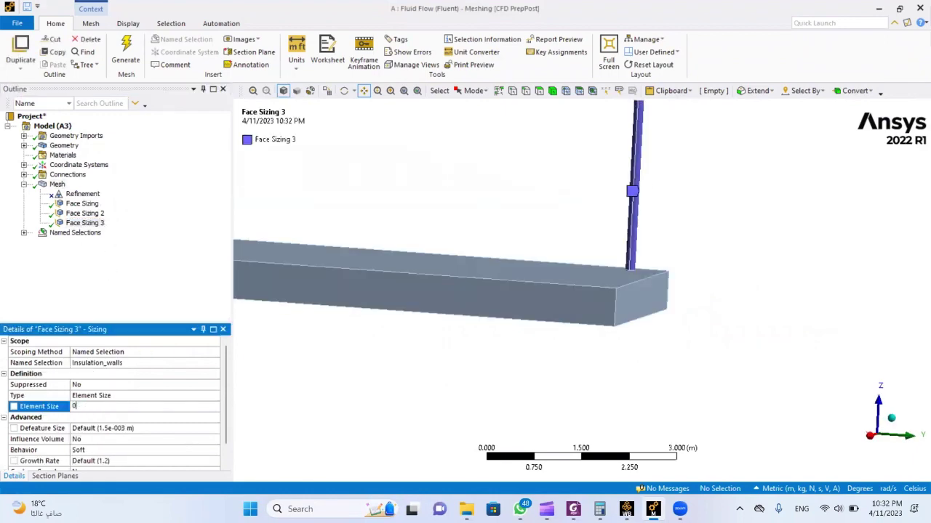
{"action": "left_click", "coordinate": [83, 450]}
- Set the behavior of the pipe_s_walls and pipe_g_walls face sizings to Hard, then generate and display the mesh
{"action": "left_click", "coordinate": [86, 213]}
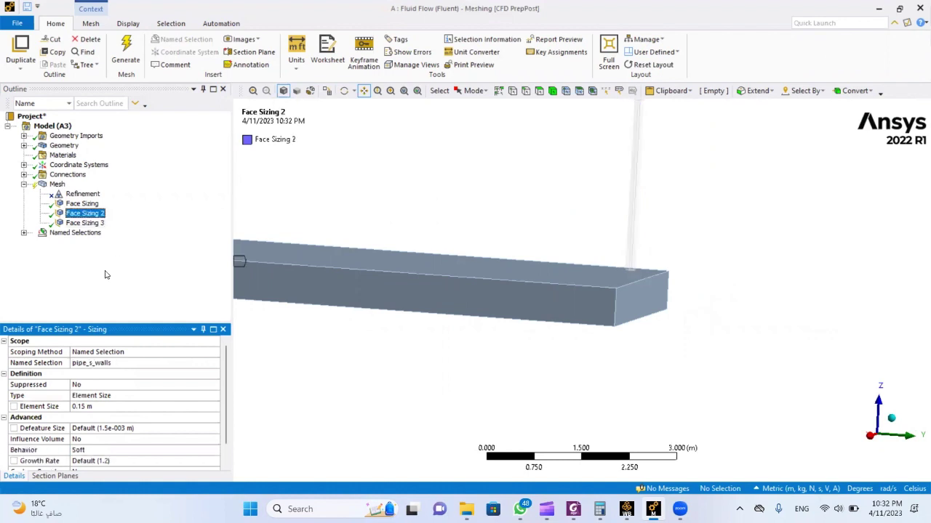
{"action": "left_click", "coordinate": [90, 452]}
{"action": "left_click", "coordinate": [82, 204]}
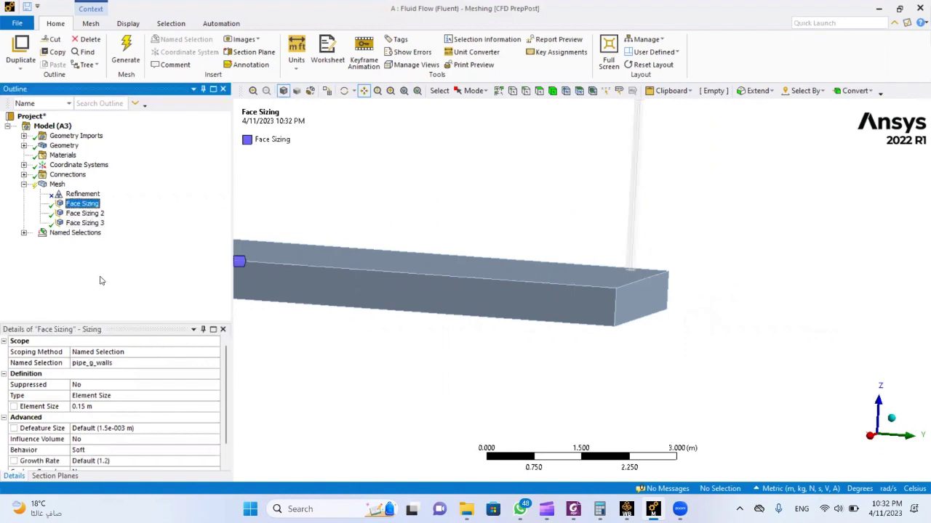
{"action": "double_click", "coordinate": [86, 451]}
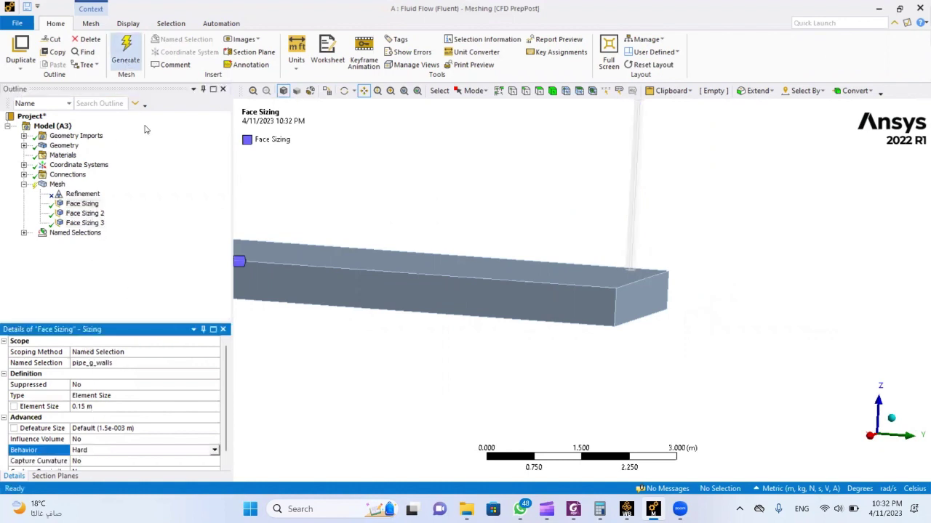
{"action": "left_click", "coordinate": [126, 53]}
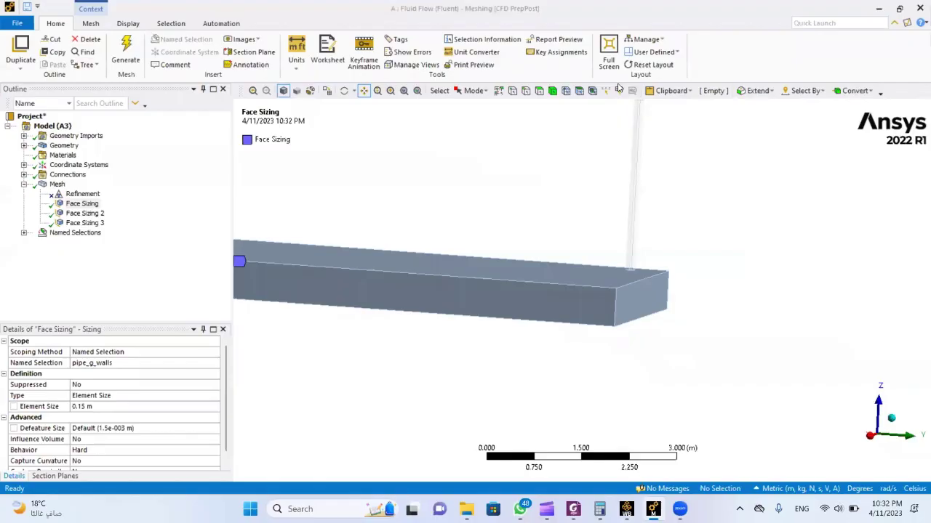
{"action": "left_click", "coordinate": [57, 184]}
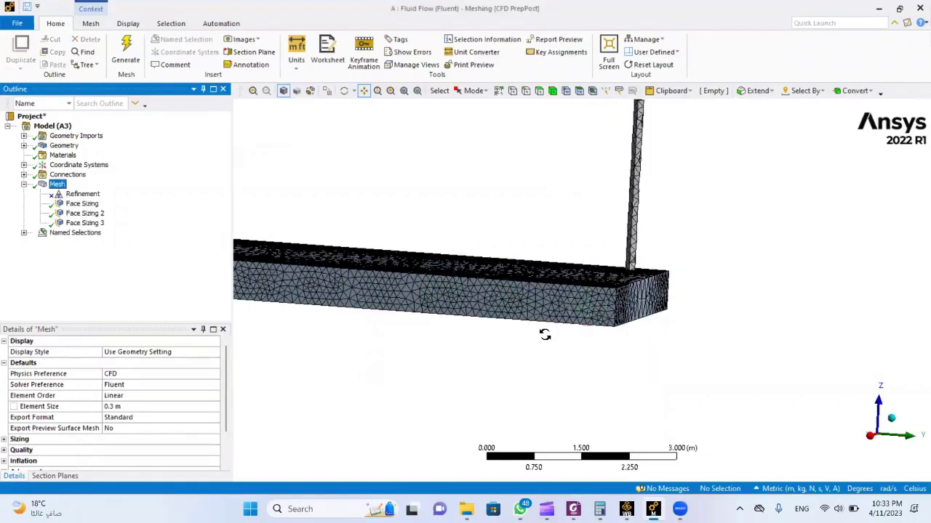
- Suppress all three face sizings, then regenerate and display the mesh
{"action": "middle_click_drag", "start_coordinate": [545, 333], "coordinate": [546, 321]}
{"action": "scroll", "coordinate": [542, 311], "scroll_direction": "down", "scroll_amount": 2}
{"action": "scroll", "coordinate": [445, 301], "scroll_direction": "down", "scroll_amount": 2}
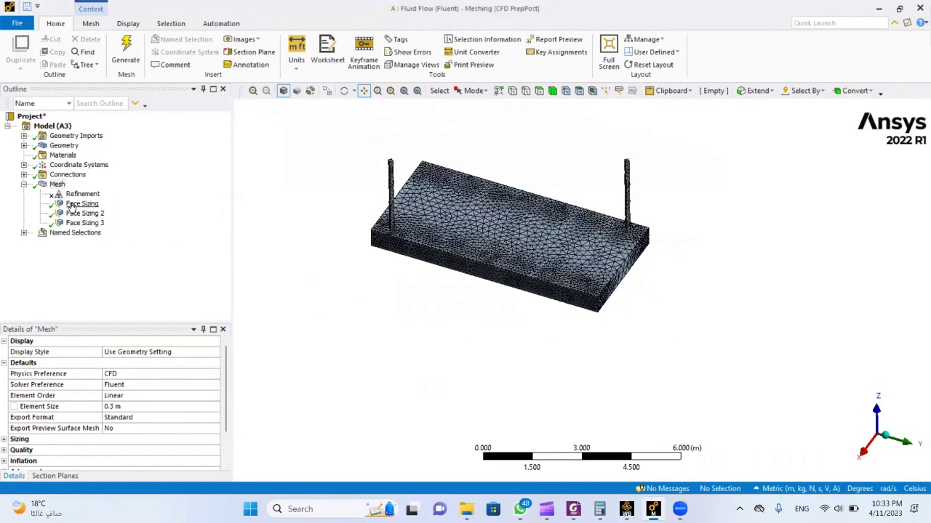
{"action": "left_click", "coordinate": [78, 205]}
{"action": "left_click", "coordinate": [78, 223], "text": "shift"}
{"action": "right_click", "coordinate": [78, 223]}
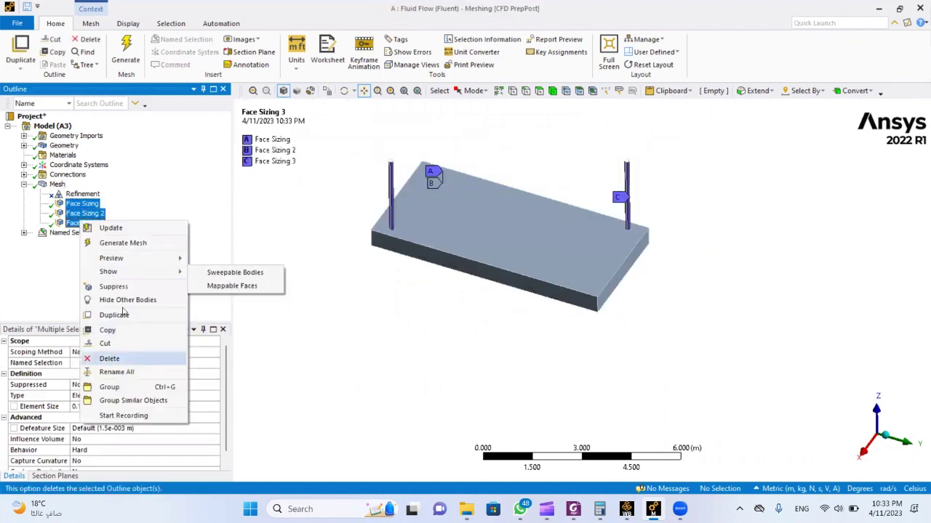
{"action": "left_click", "coordinate": [121, 297]}
{"action": "left_click", "coordinate": [126, 54]}
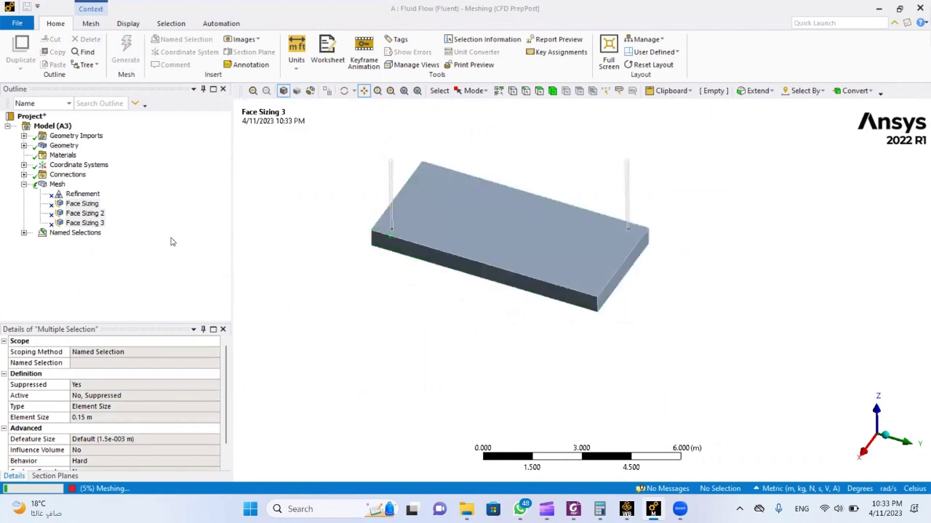
{"action": "left_click", "coordinate": [57, 184]}
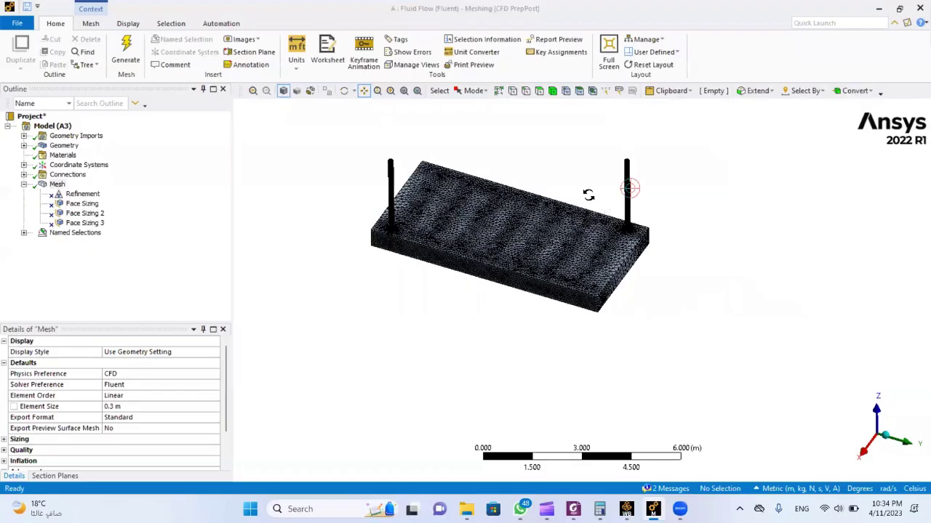
- Examine the regenerated surface mesh on the soil block's top and sides and along the vertical pipes
{"action": "middle_click_drag", "start_coordinate": [588, 193], "coordinate": [592, 201]}
{"action": "scroll", "coordinate": [592, 201], "scroll_direction": "up", "scroll_amount": 2}
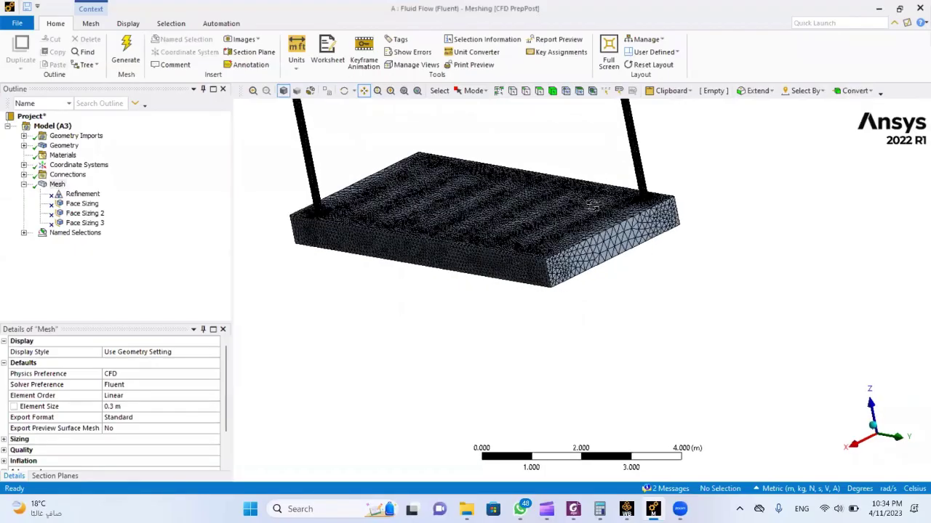
{"action": "scroll", "coordinate": [592, 203], "scroll_direction": "up", "scroll_amount": 4}
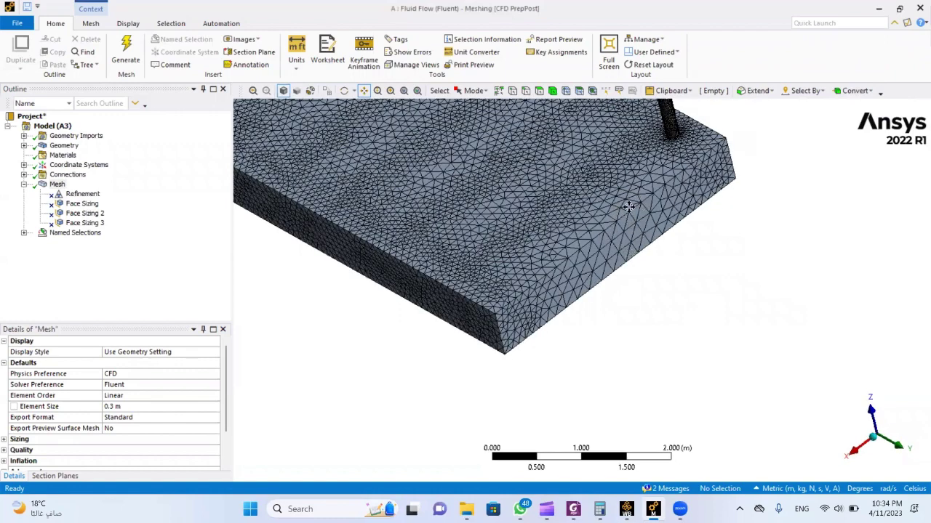
{"action": "scroll", "coordinate": [625, 207], "scroll_direction": "up", "scroll_amount": 2}
{"action": "scroll", "coordinate": [572, 209], "scroll_direction": "down", "scroll_amount": 2}
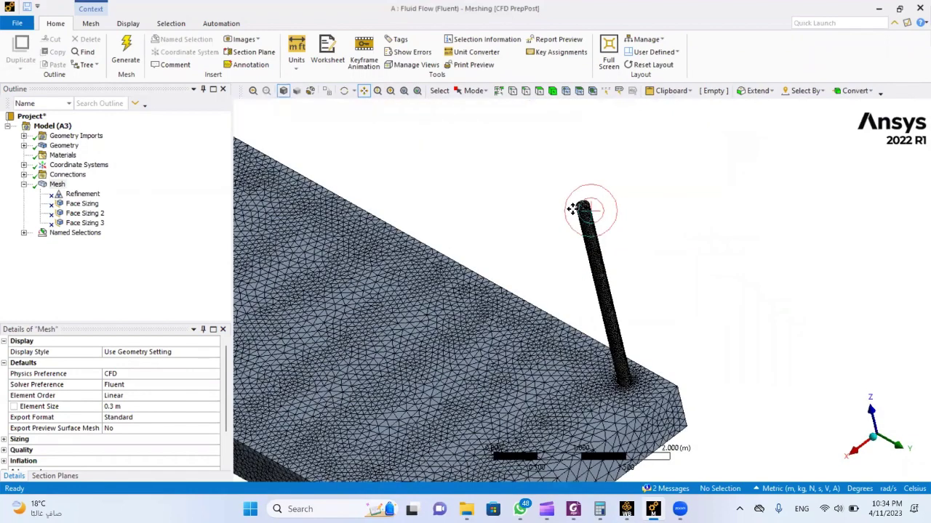
{"action": "scroll", "coordinate": [136, 445], "scroll_direction": "down", "scroll_amount": 2}
{"action": "scroll", "coordinate": [134, 432], "scroll_direction": "up", "scroll_amount": 2}
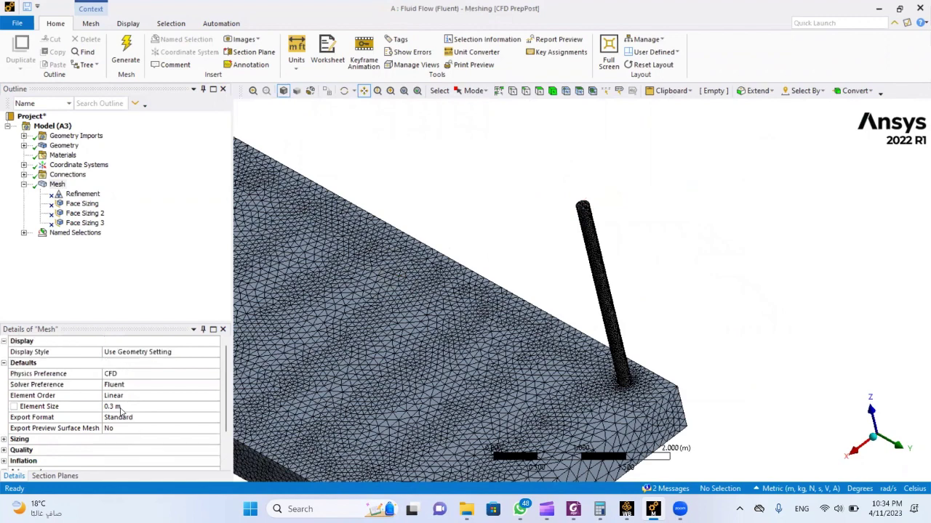
- Review the global mesh sizing settings, including Max Size and the Capture Proximity options, and the mesh statistics
{"action": "left_click", "coordinate": [4, 439]}
{"action": "scroll", "coordinate": [112, 457], "scroll_direction": "down", "scroll_amount": 2}
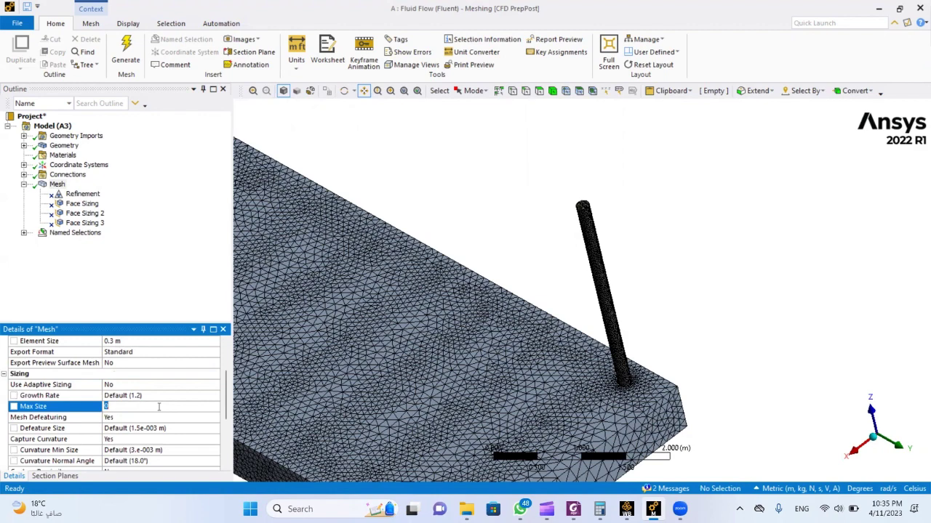
{"action": "scroll", "coordinate": [160, 413], "scroll_direction": "down", "scroll_amount": 3}
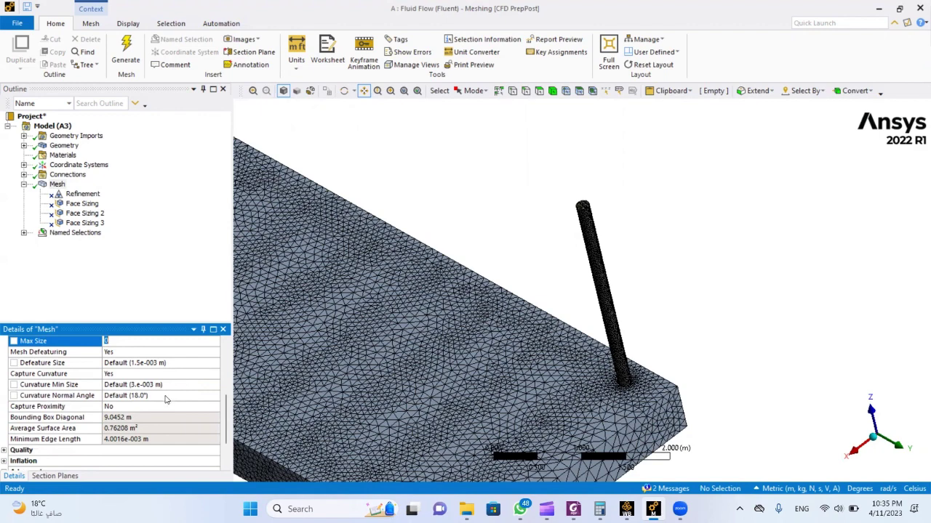
{"action": "scroll", "coordinate": [165, 399], "scroll_direction": "down", "scroll_amount": 2}
{"action": "left_click", "coordinate": [146, 374]}
{"action": "left_click", "coordinate": [216, 376]}
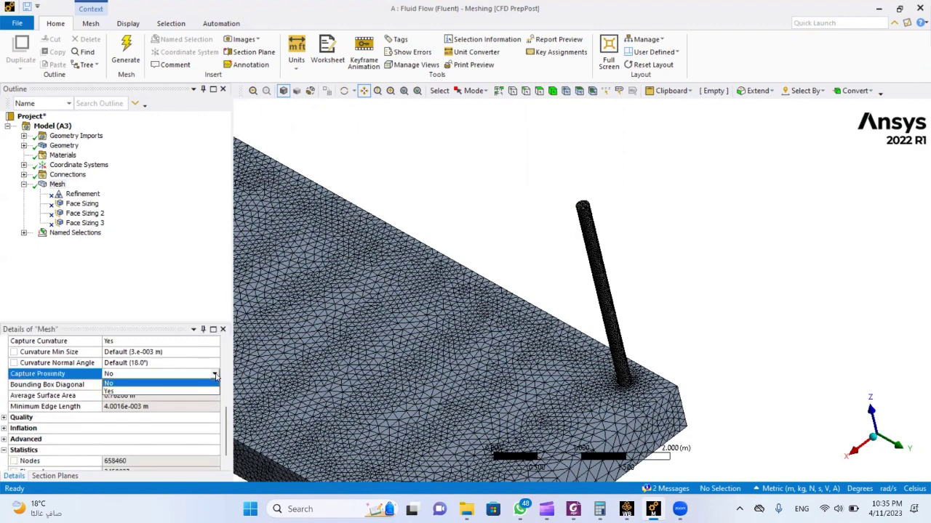
{"action": "scroll", "coordinate": [182, 378], "scroll_direction": "up", "scroll_amount": 3}
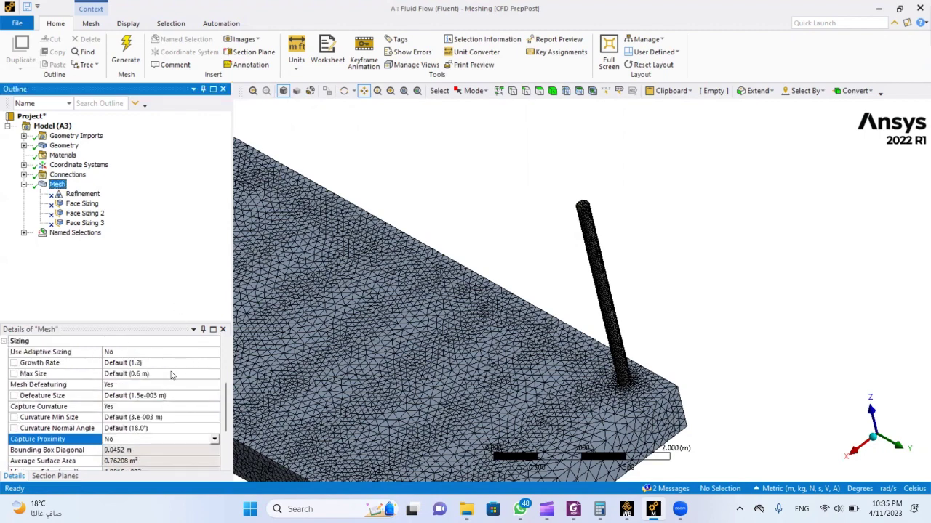
{"action": "scroll", "coordinate": [172, 374], "scroll_direction": "down", "scroll_amount": 3}
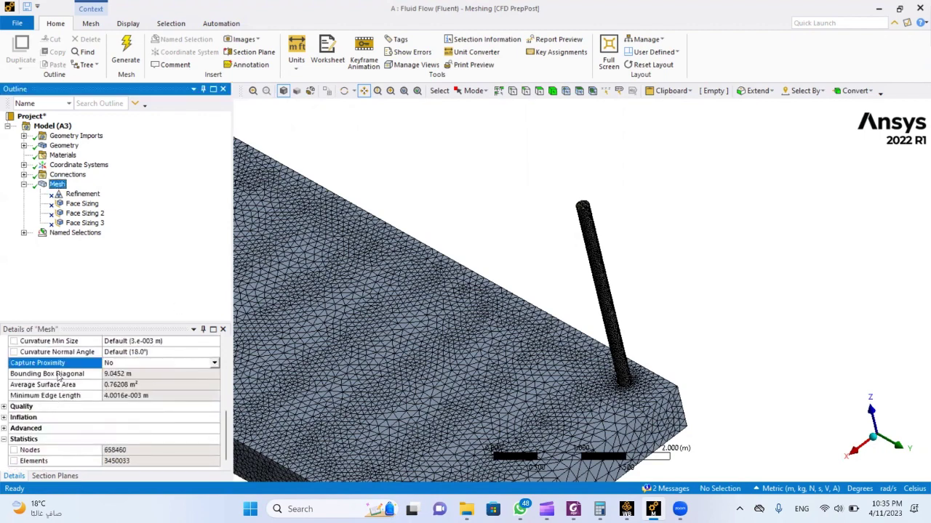
- Inspect the suppressed Refinement control and the contact region between the Grid and Soil bodies
{"action": "right_click", "coordinate": [55, 193]}
{"action": "left_click", "coordinate": [112, 178]}
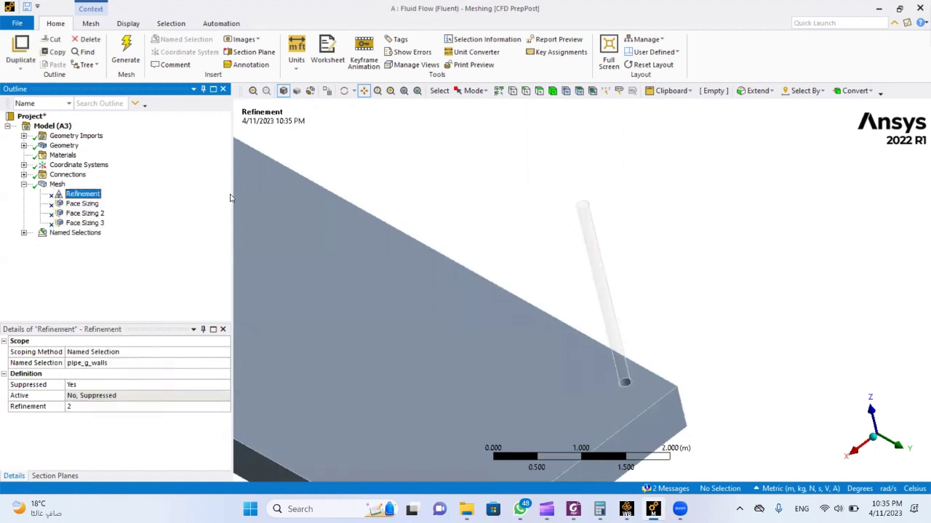
{"action": "left_click", "coordinate": [344, 185]}
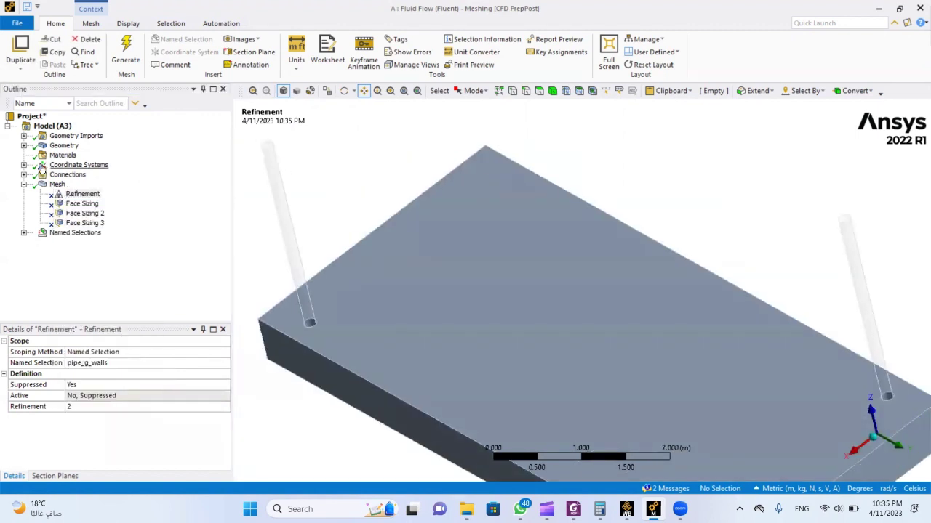
{"action": "left_click", "coordinate": [23, 174]}
{"action": "left_click", "coordinate": [95, 194]}
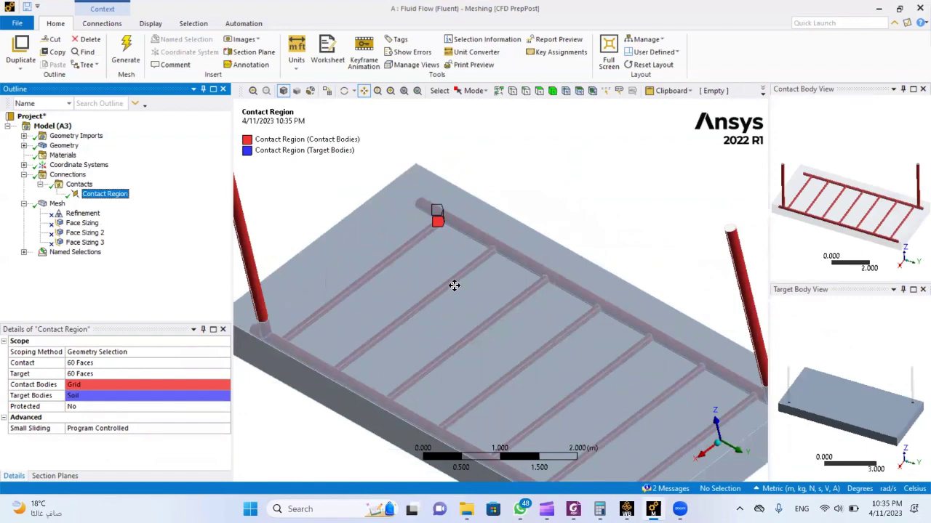
{"action": "middle_click_drag", "start_coordinate": [723, 298], "coordinate": [756, 281]}
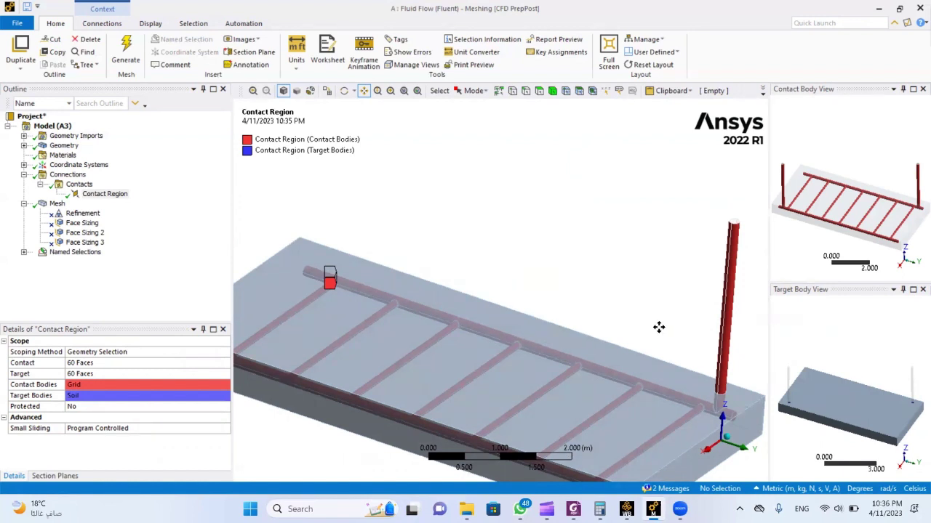
- Hide the soil body and examine which faces of the grid and vertical pipes the pipe_g_walls named selection covers
{"action": "left_click", "coordinate": [24, 175]}
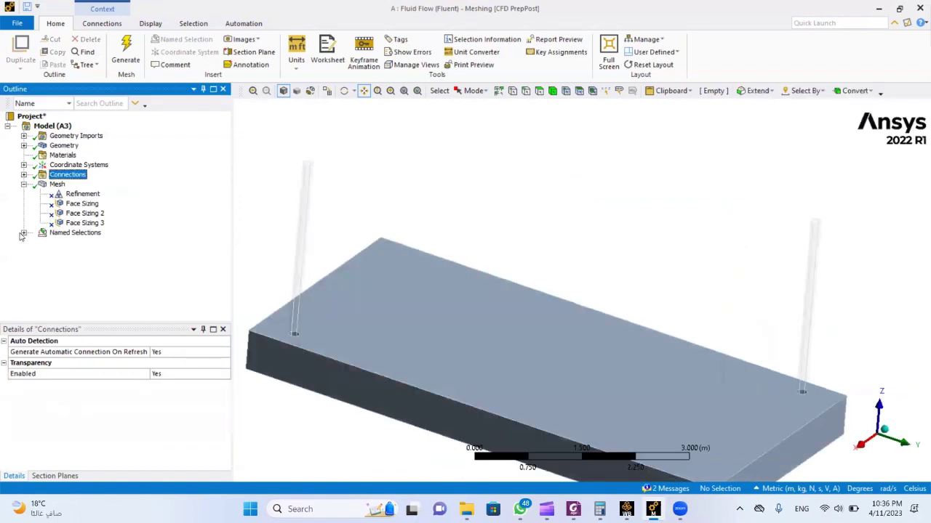
{"action": "left_click", "coordinate": [24, 233]}
{"action": "left_click", "coordinate": [84, 281]}
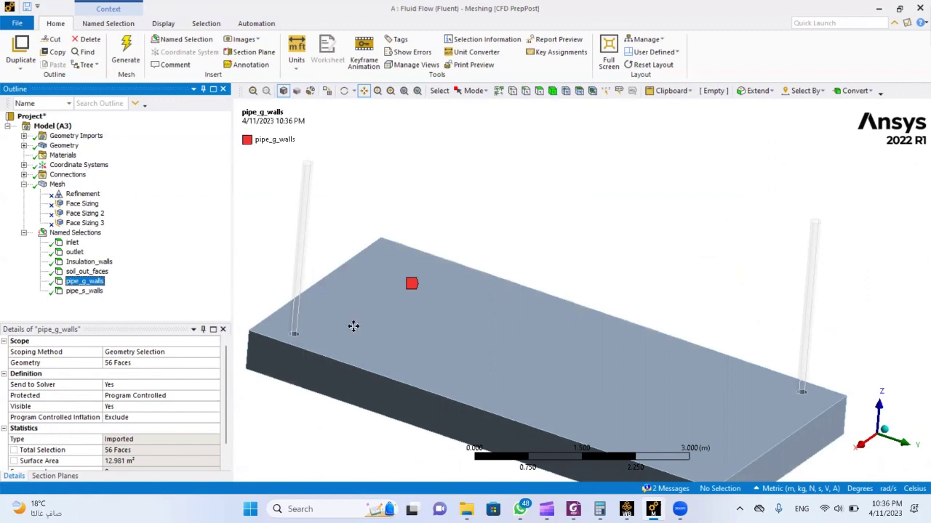
{"action": "left_click", "coordinate": [552, 91]}
{"action": "left_click", "coordinate": [365, 332]}
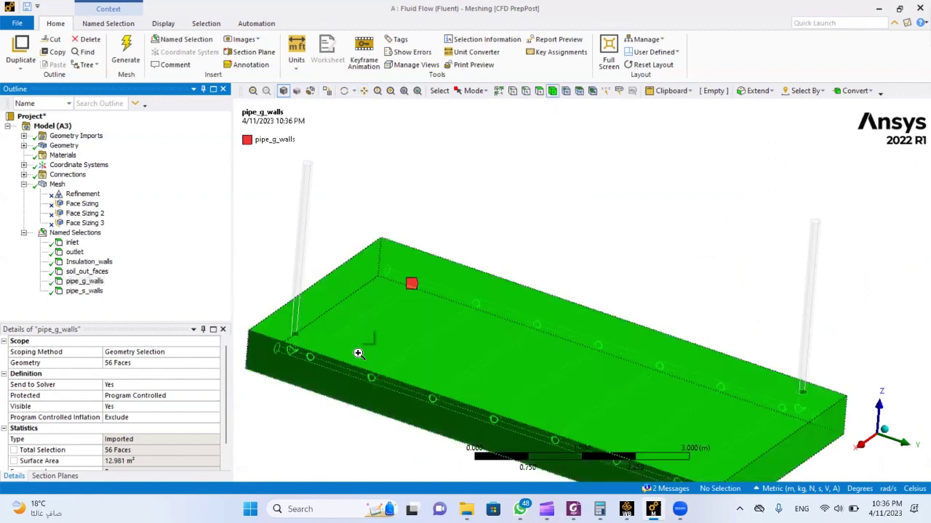
{"action": "right_click", "coordinate": [358, 353]}
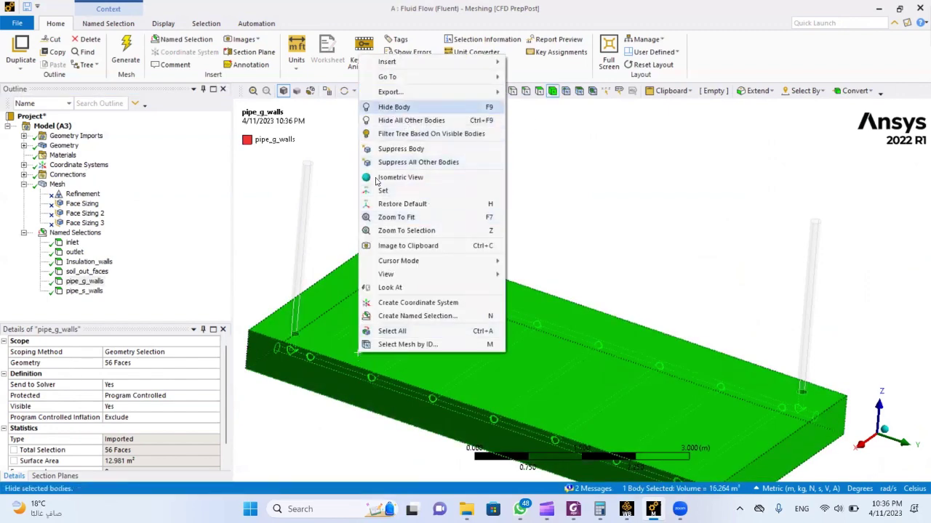
{"action": "left_click", "coordinate": [396, 107]}
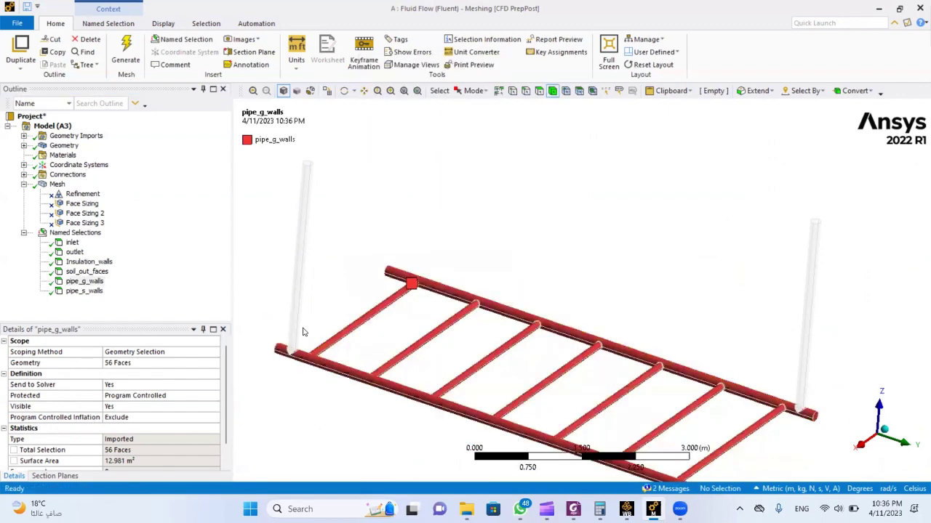
{"action": "left_click", "coordinate": [88, 284]}
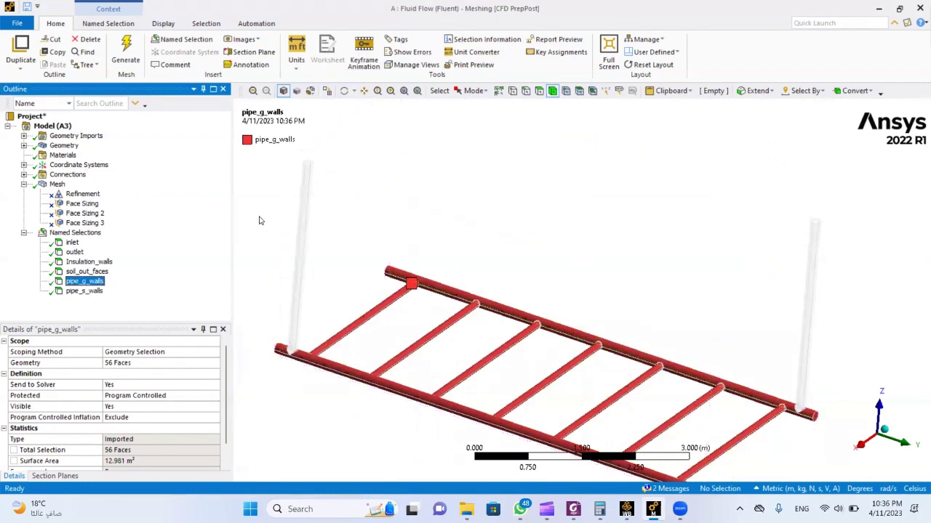
{"action": "left_click", "coordinate": [539, 90]}
{"action": "left_click", "coordinate": [304, 269]}
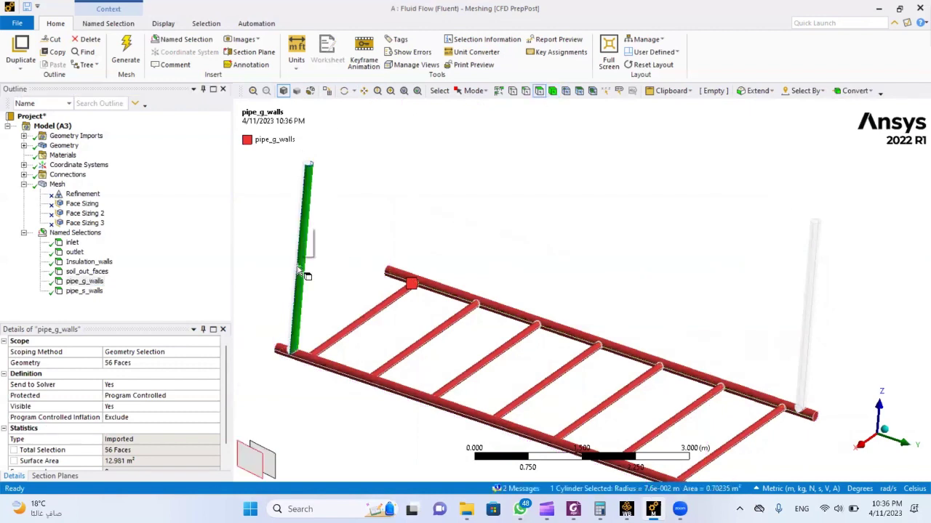
{"action": "left_click", "coordinate": [281, 259]}
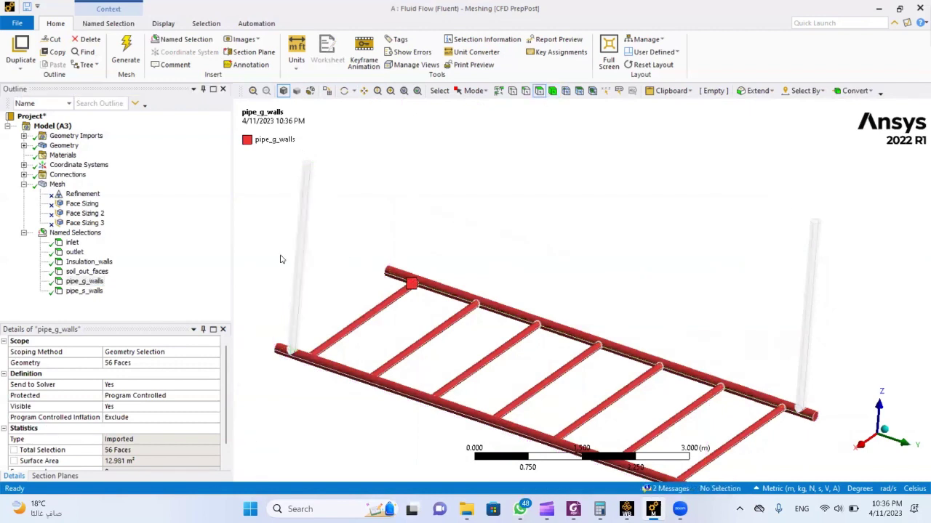
- Inspect the pipe_s_walls named selection with all bodies shown again
{"action": "left_click", "coordinate": [86, 291]}
{"action": "right_click", "coordinate": [469, 183]}
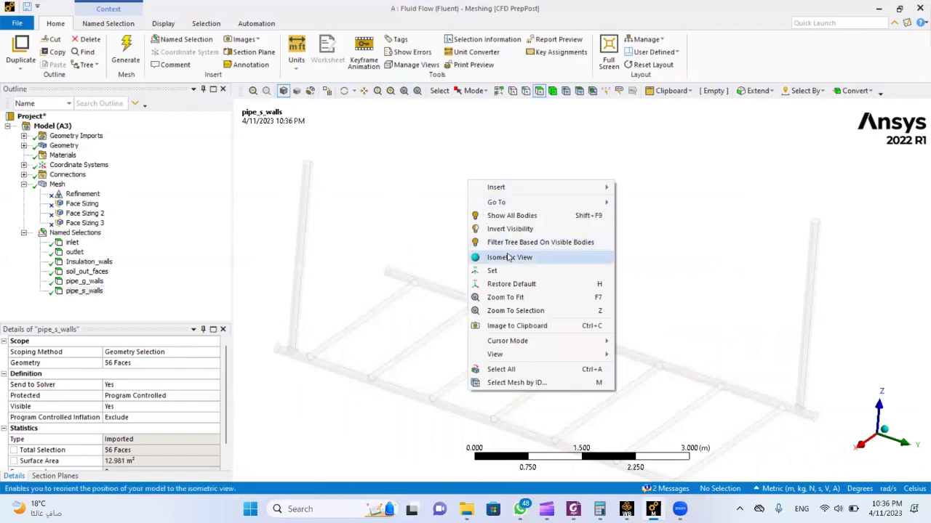
{"action": "left_click", "coordinate": [502, 216]}
{"action": "scroll", "coordinate": [400, 253], "scroll_direction": "up", "scroll_amount": 2}
{"action": "scroll", "coordinate": [403, 254], "scroll_direction": "down", "scroll_amount": 2}
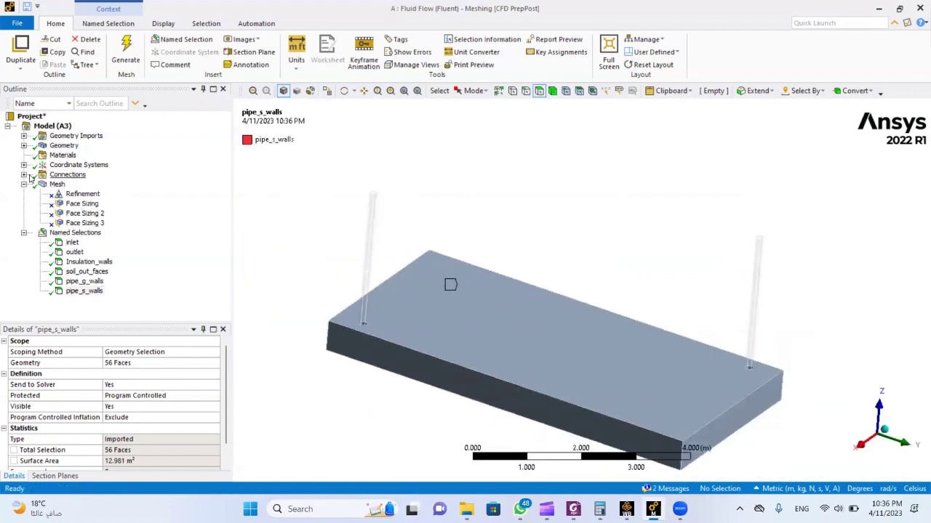
- Review the contact region between the Grid and Soil bodies once more, then collapse the outline branches
{"action": "left_click", "coordinate": [24, 174]}
{"action": "left_click", "coordinate": [102, 194]}
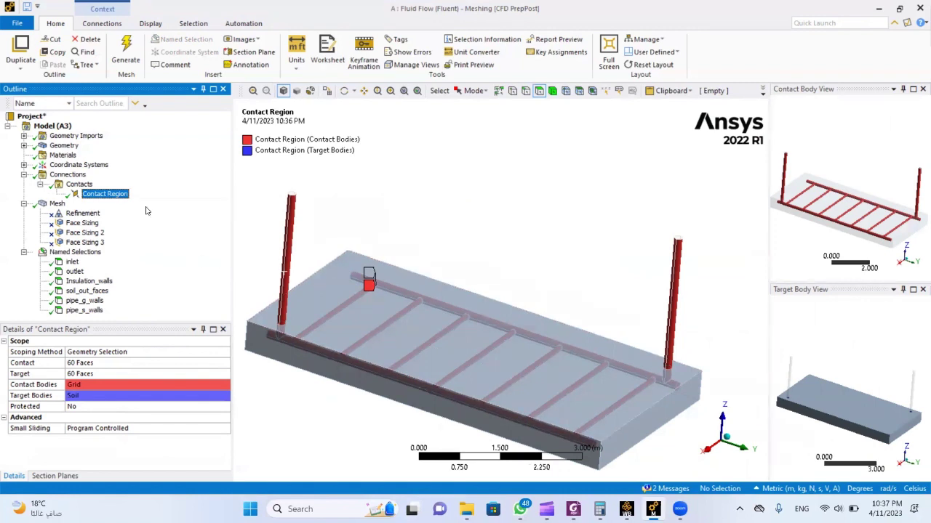
{"action": "left_click", "coordinate": [24, 175]}
{"action": "left_click", "coordinate": [24, 185]}
{"action": "left_click", "coordinate": [23, 194]}
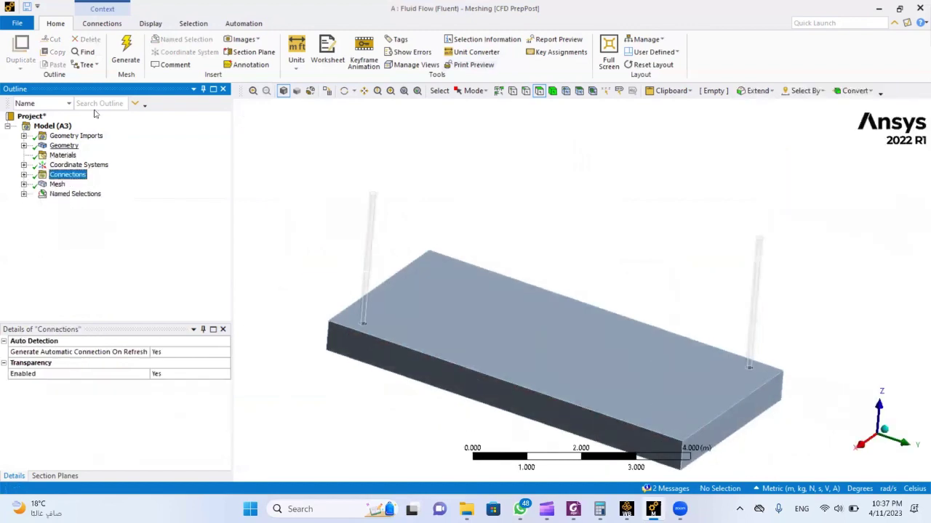
- Update the mesh for the Fluent setup, then switch to Workbench and save the project
{"action": "left_click", "coordinate": [57, 186]}
{"action": "right_click", "coordinate": [61, 188]}
{"action": "left_click", "coordinate": [98, 212]}
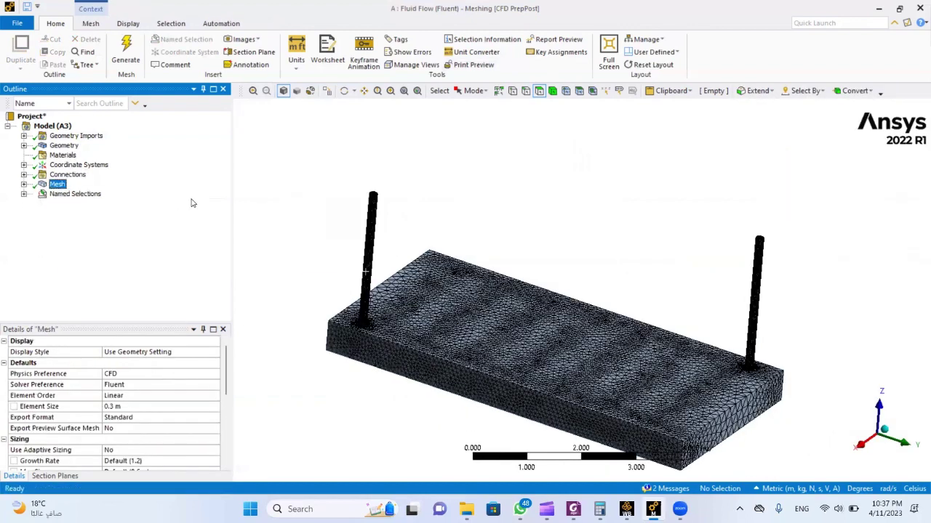
{"action": "left_click", "coordinate": [627, 508]}
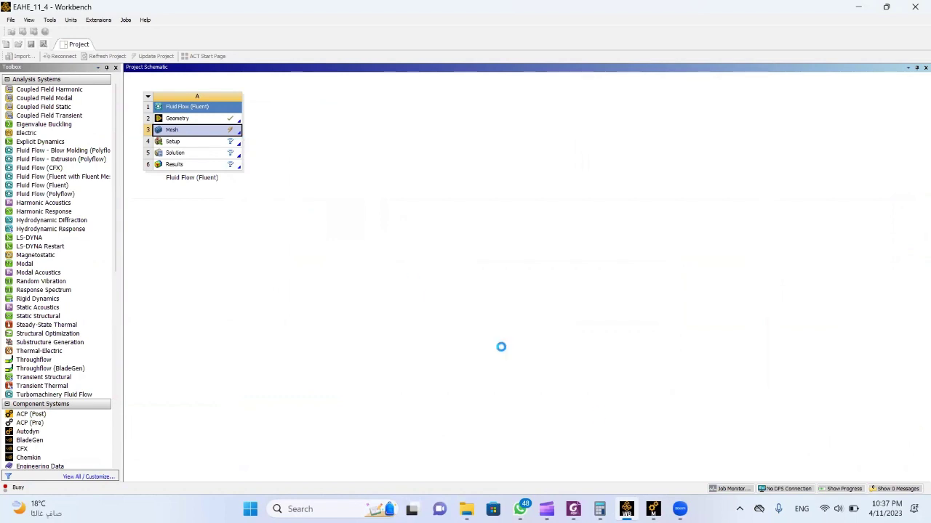
{"action": "left_click", "coordinate": [659, 503]}
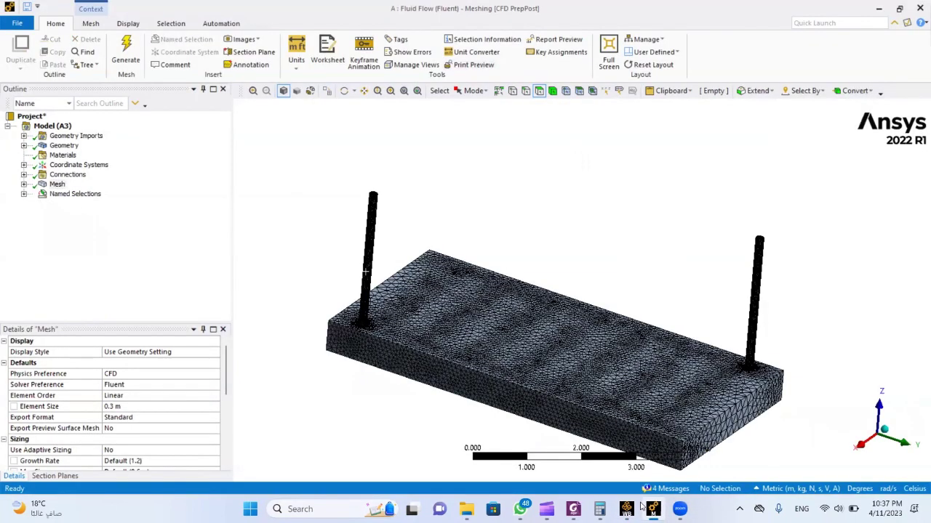
{"action": "left_click", "coordinate": [627, 509]}
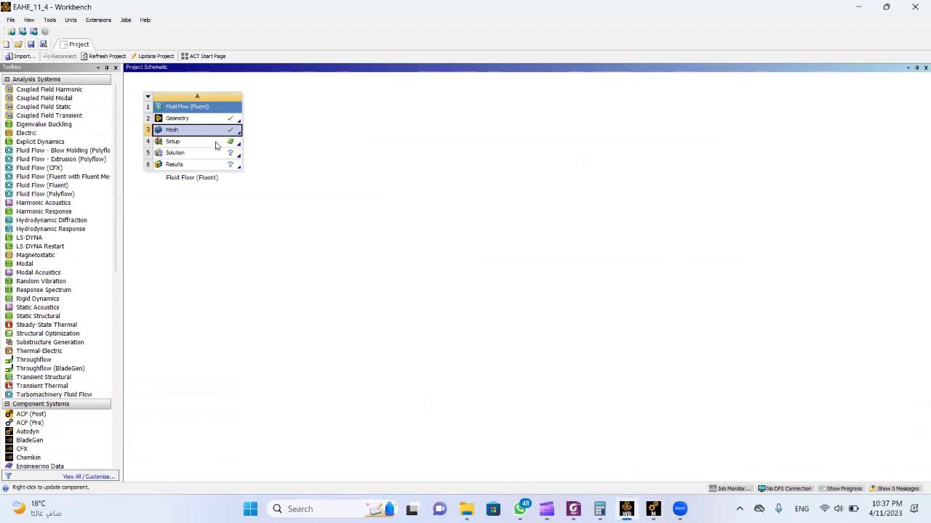
{"action": "left_click", "coordinate": [31, 43]}
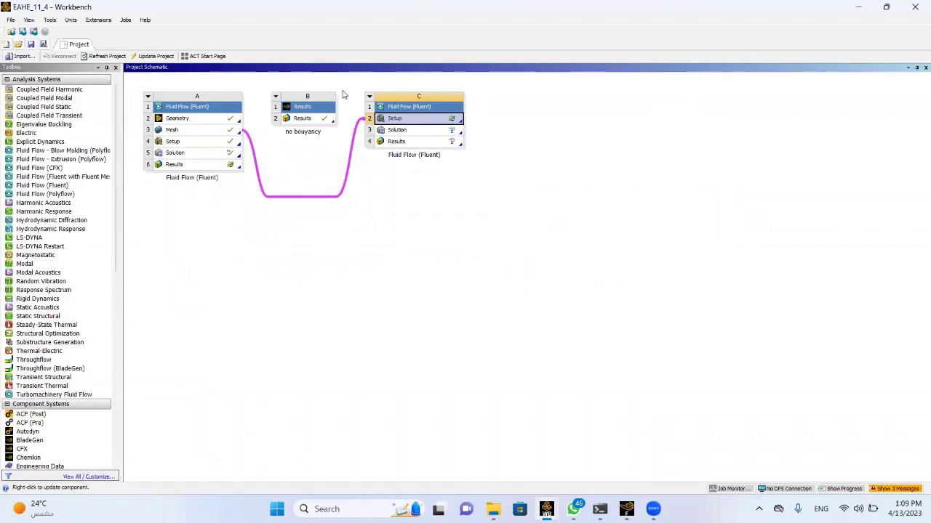
- Open the Setup of Fluid Flow (Fluent) system C and start Fluent in double precision with 10 solver processes
{"action": "double_click", "coordinate": [441, 125]}
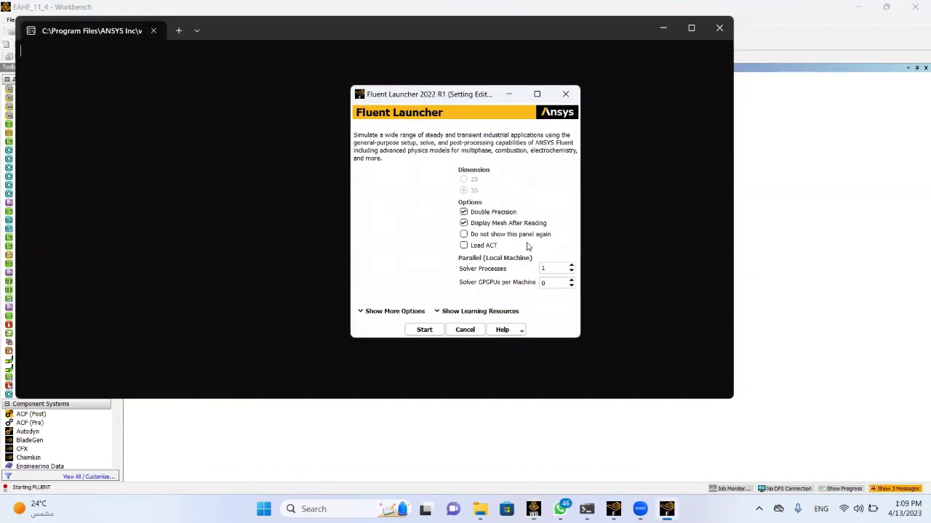
{"action": "double_click", "coordinate": [556, 269]}
{"action": "type", "text": "10"}
{"action": "left_click", "coordinate": [435, 331]}
{"action": "left_click", "coordinate": [423, 330]}
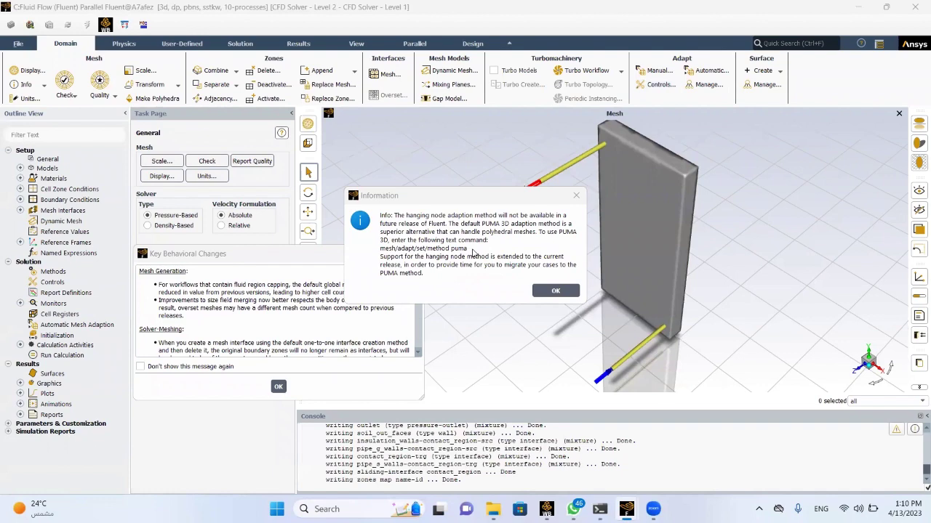
- Copy the suggested command mesh/adapt/set/method puma from the information message and run it in the console
{"action": "left_click_drag", "start_coordinate": [470, 251], "coordinate": [380, 249]}
{"action": "key", "text": "ctrl+c"}
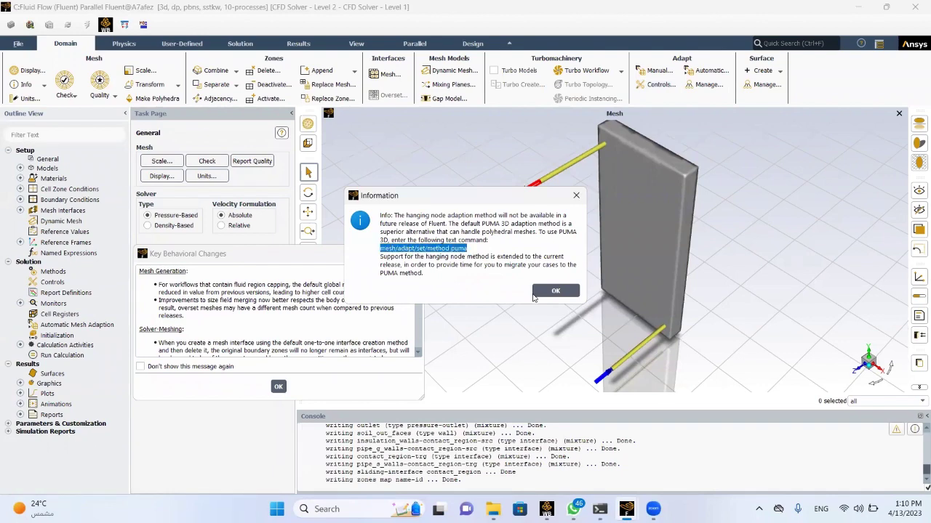
{"action": "left_click", "coordinate": [555, 290]}
{"action": "key", "text": "ctrl+v"}
{"action": "key", "text": "Return"}
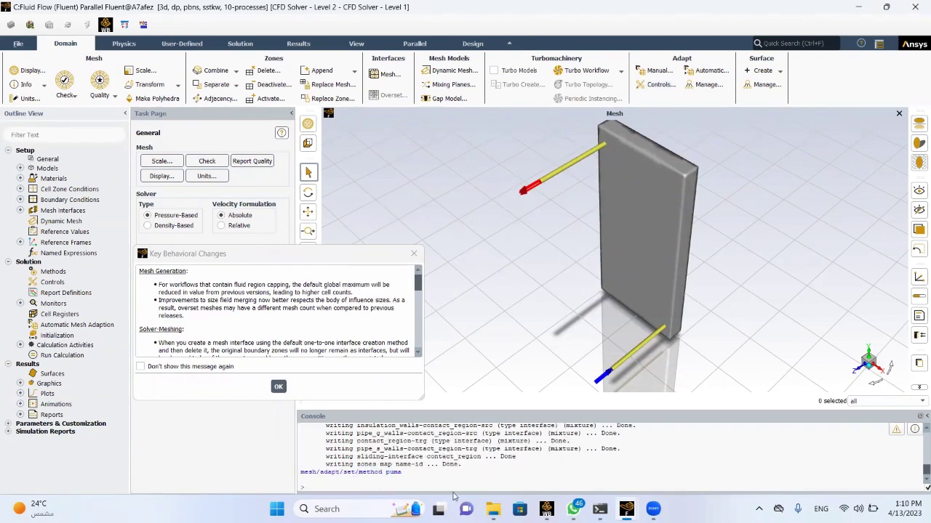
{"action": "key", "text": "Return"}
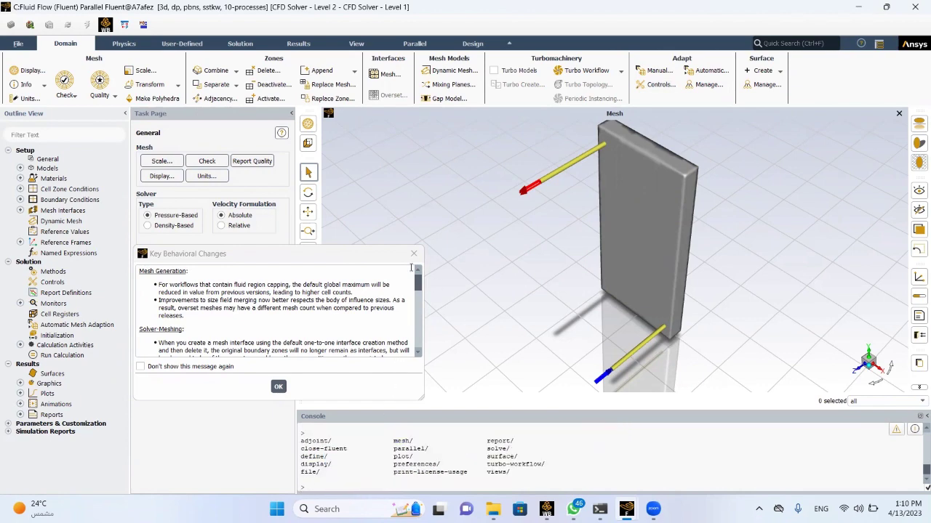
- Dismiss the Key Behavioral Changes notice and enable gravity with a Z acceleration of -9.81 m/s²
{"action": "left_click", "coordinate": [413, 253]}
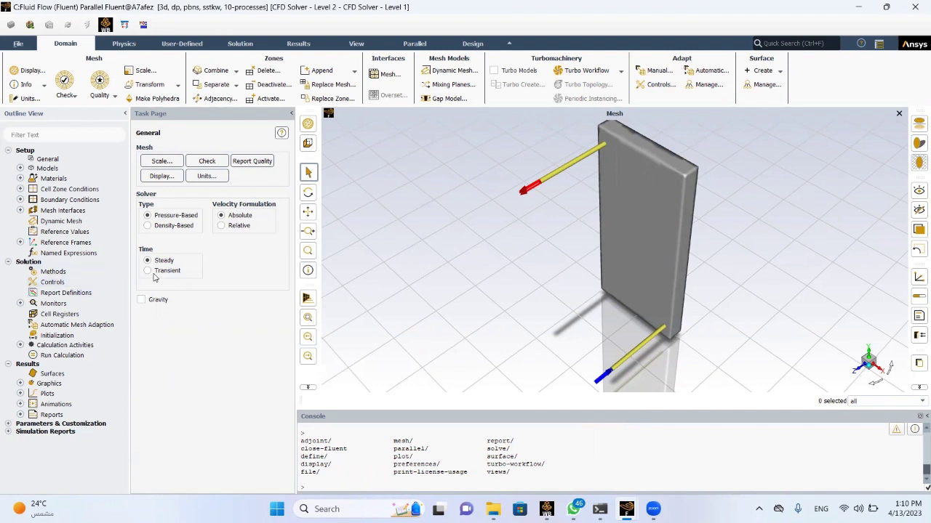
{"action": "left_click", "coordinate": [141, 300]}
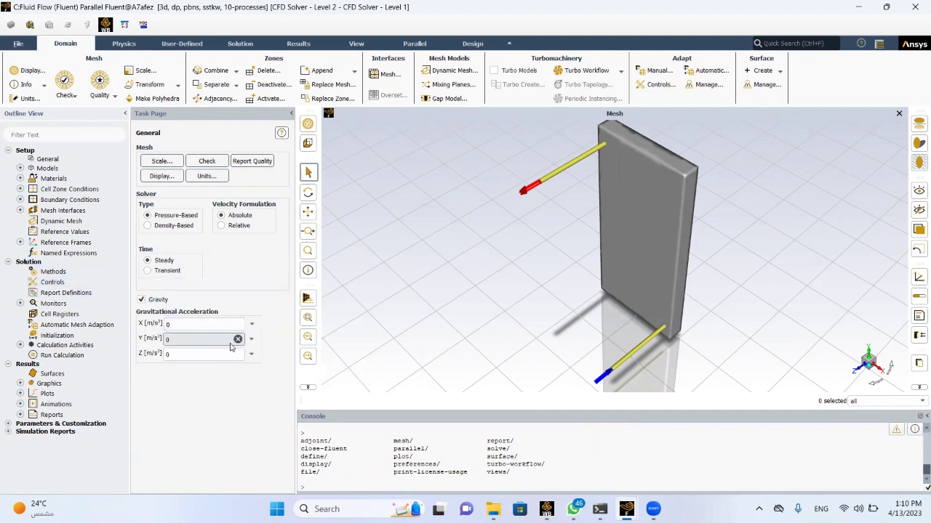
{"action": "left_click", "coordinate": [197, 371]}
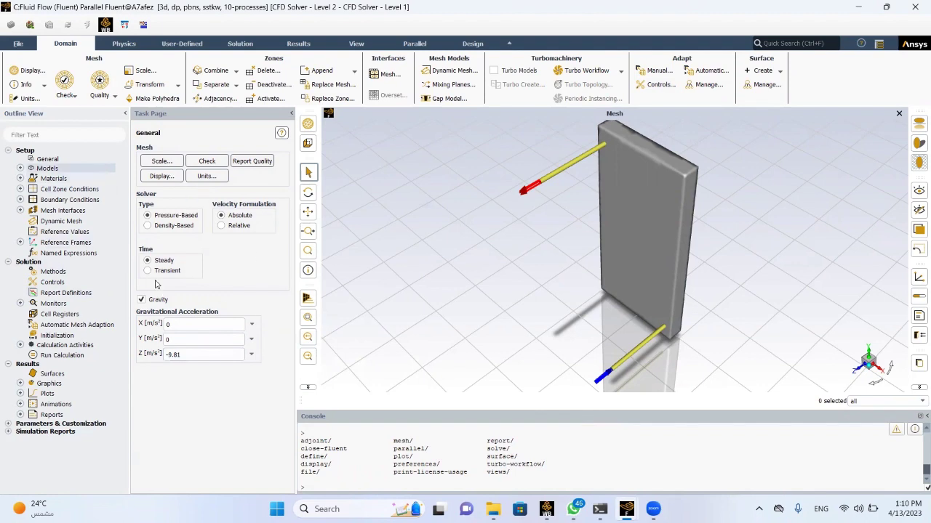
- Enable the energy equation and set the viscous model to Standard k-epsilon with Standard Wall Functions
{"action": "double_click", "coordinate": [47, 168]}
{"action": "double_click", "coordinate": [156, 167]}
{"action": "left_click", "coordinate": [145, 281]}
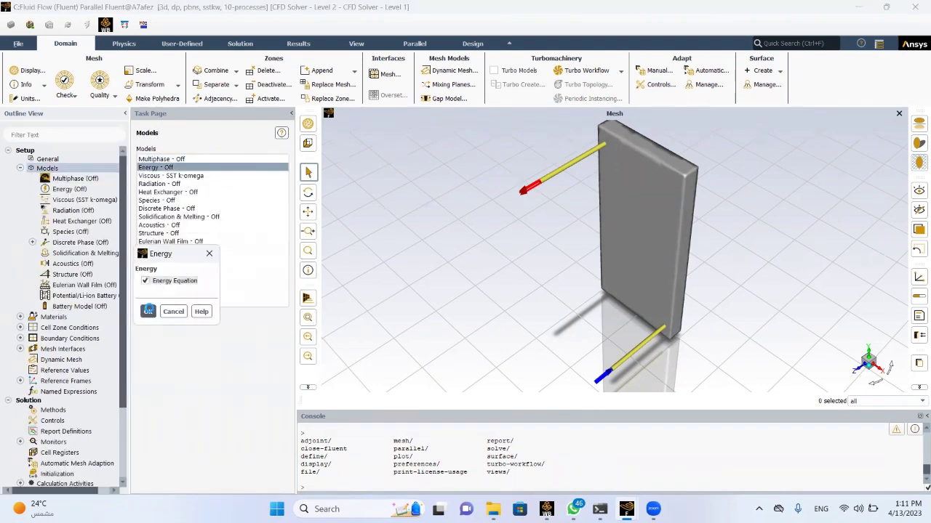
{"action": "left_click", "coordinate": [148, 312]}
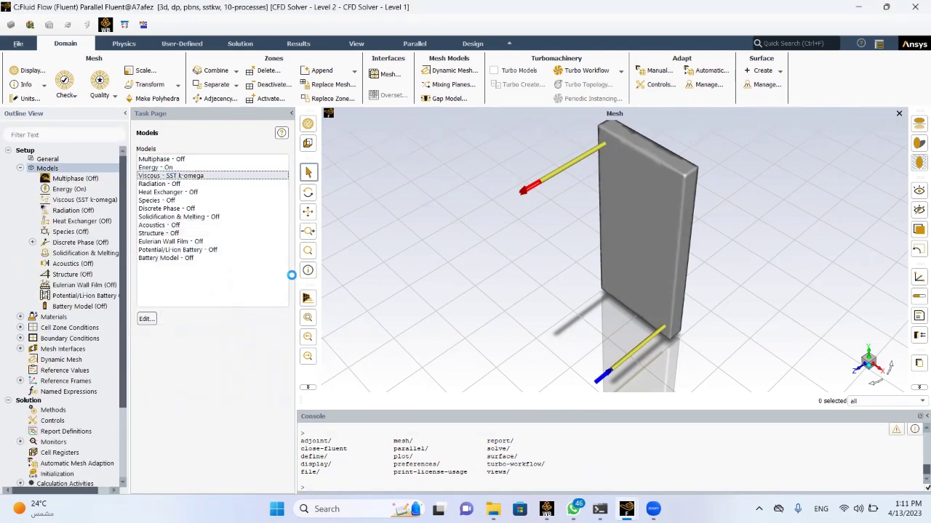
{"action": "left_click", "coordinate": [353, 129]}
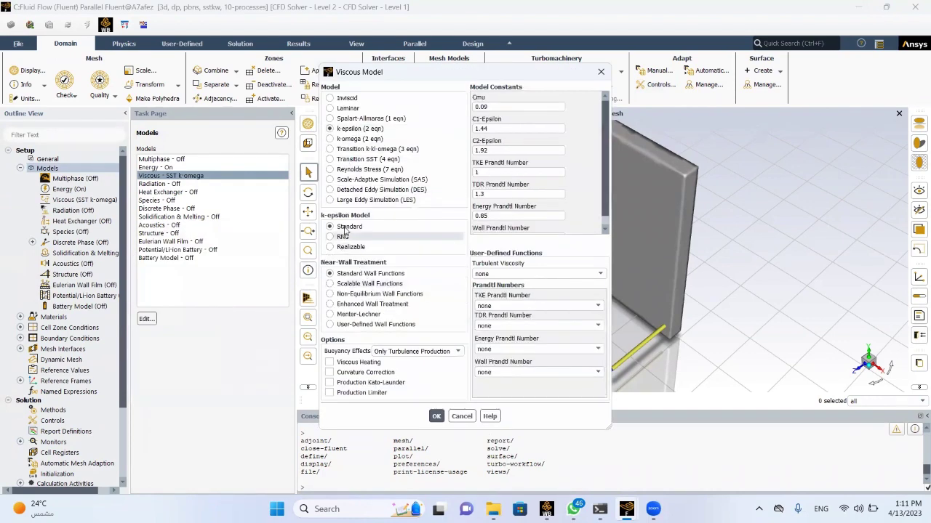
{"action": "left_click", "coordinate": [435, 416]}
- Open the reference paper paper51 from File Explorer at its boundary conditions section, then return to Fluent
{"action": "key", "text": "super+e"}
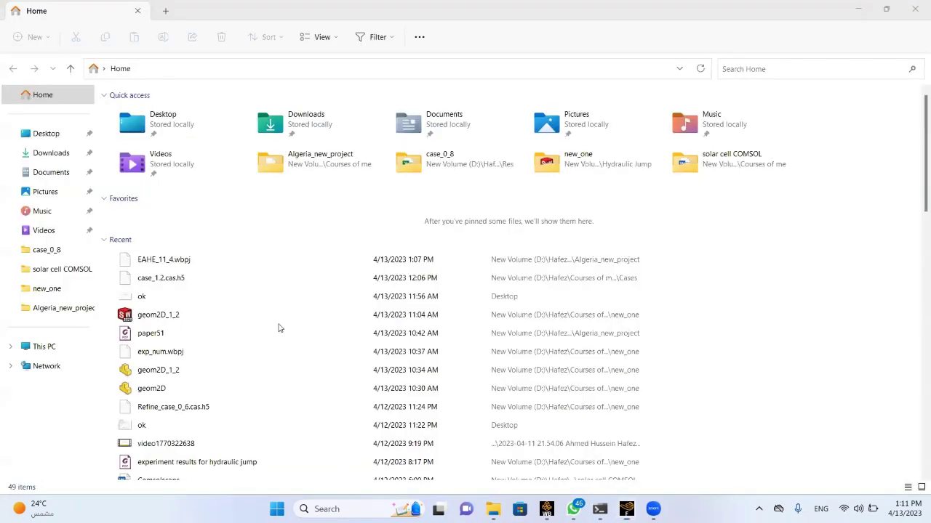
{"action": "double_click", "coordinate": [220, 335]}
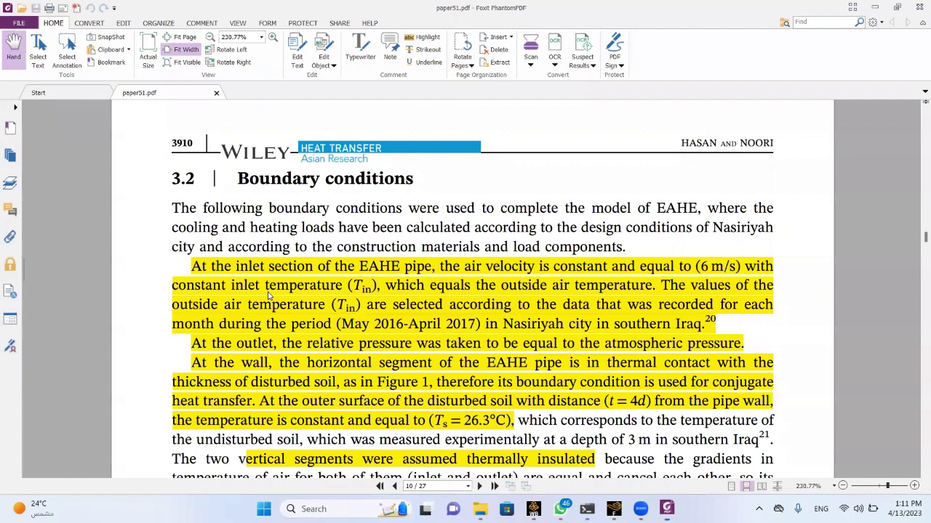
{"action": "key", "text": "alt+Tab"}
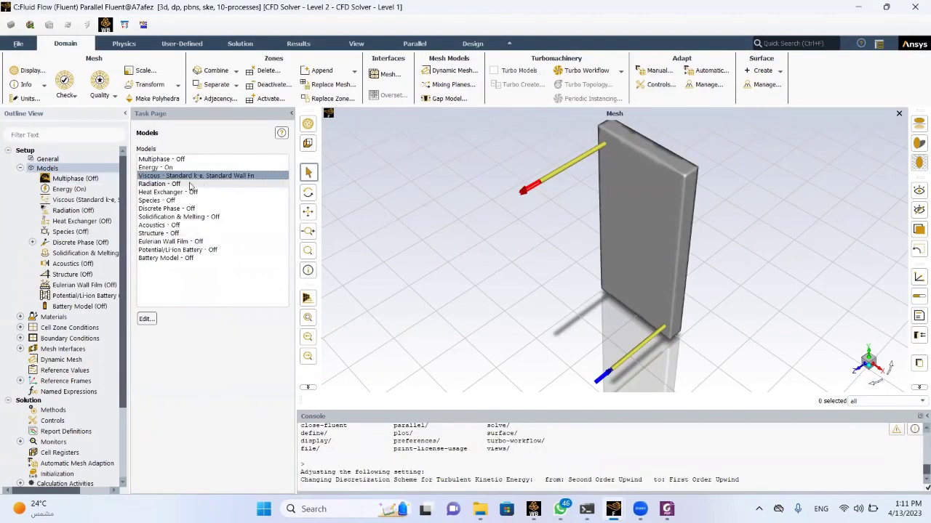
- Open the aluminum solid material for editing and change its name and chemical formula to soil
{"action": "left_click", "coordinate": [19, 169]}
{"action": "double_click", "coordinate": [53, 179]}
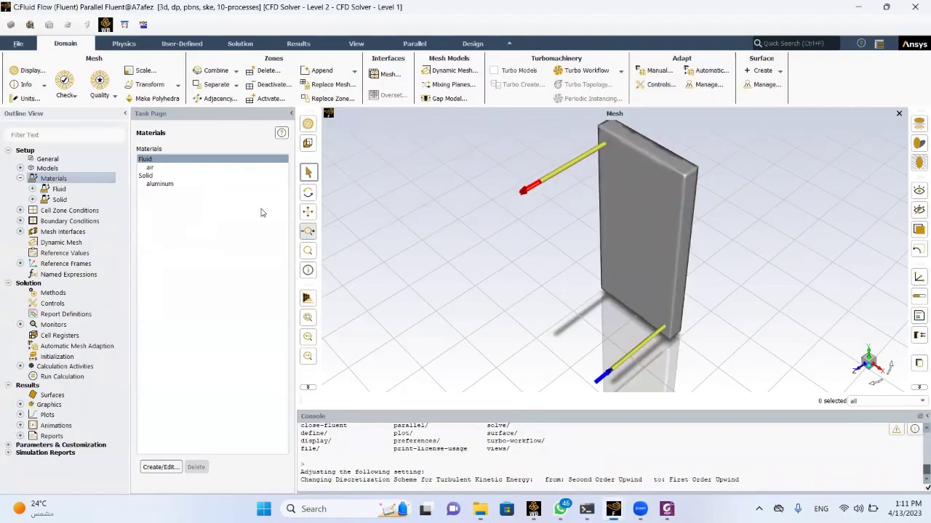
{"action": "double_click", "coordinate": [163, 183]}
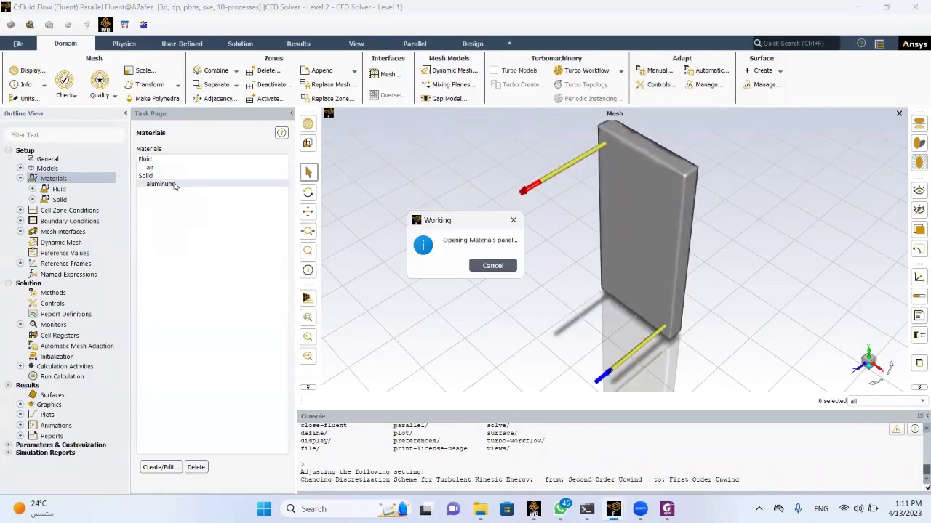
{"action": "double_click", "coordinate": [309, 142]}
{"action": "type", "text": "soi"}
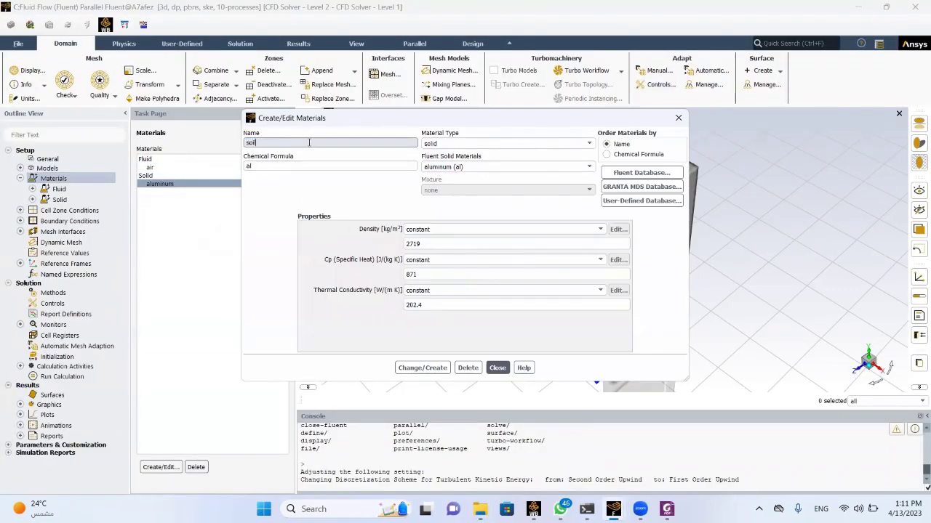
{"action": "type", "text": "l"}
{"action": "left_click", "coordinate": [312, 165]}
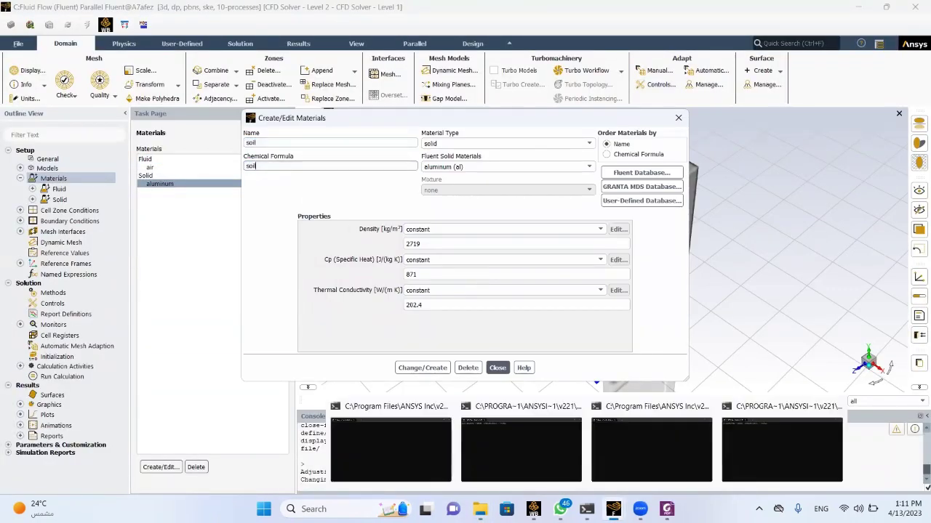
- Look up Table 1 in paper51 and set the soil's density to 1500 kg/m³ and specific heat to 880 J/(kg K)
{"action": "left_click", "coordinate": [667, 509]}
{"action": "left_click", "coordinate": [547, 319]}
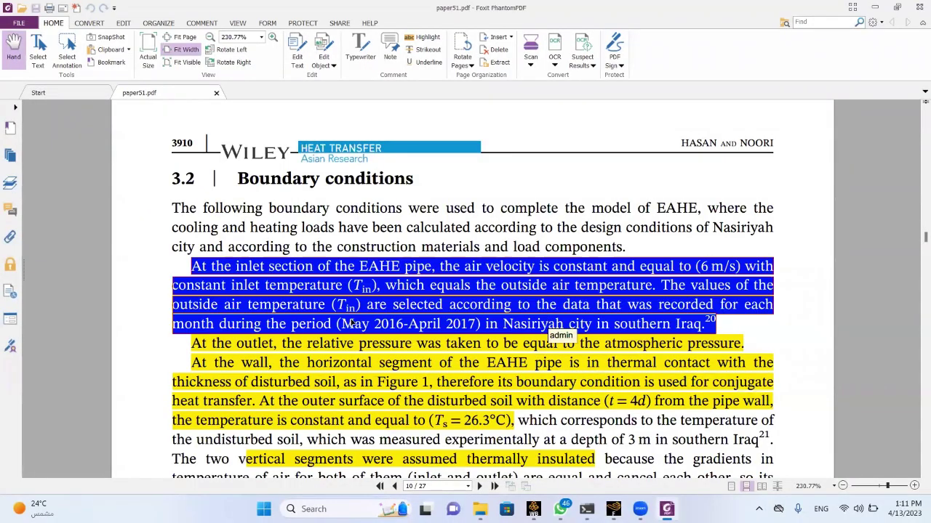
{"action": "left_click", "coordinate": [121, 391]}
{"action": "scroll", "coordinate": [122, 391], "scroll_direction": "down", "scroll_amount": 10}
{"action": "key", "text": "Right"}
{"action": "key", "text": "alt+Tab"}
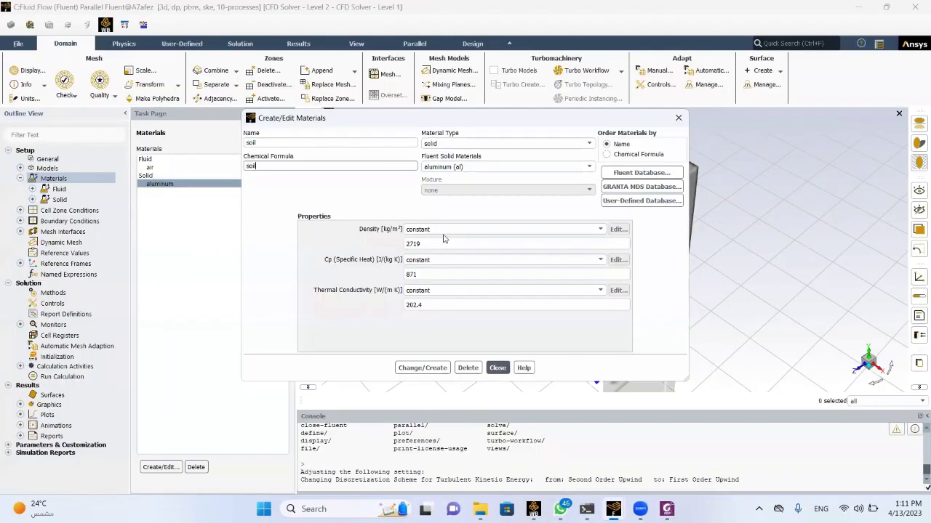
{"action": "double_click", "coordinate": [443, 241]}
{"action": "type", "text": "1500"}
{"action": "double_click", "coordinate": [431, 276]}
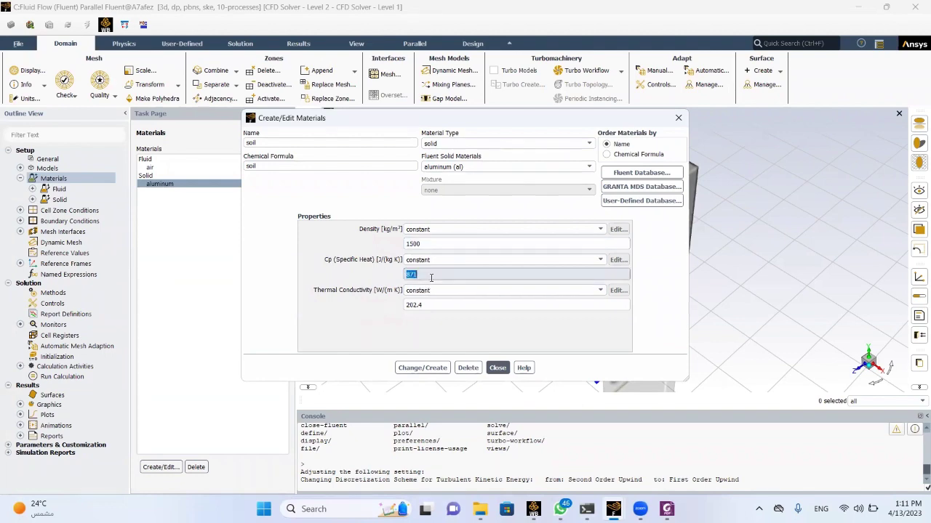
{"action": "key", "text": "alt+Tab"}
{"action": "key", "text": "alt+Tab"}
{"action": "type", "text": "880"}
- Set the soil's thermal conductivity to 1.4 W/(m K) and create the material, overwriting aluminum
{"action": "key", "text": "alt+Tab"}
{"action": "key", "text": "alt+Tab"}
{"action": "double_click", "coordinate": [454, 304]}
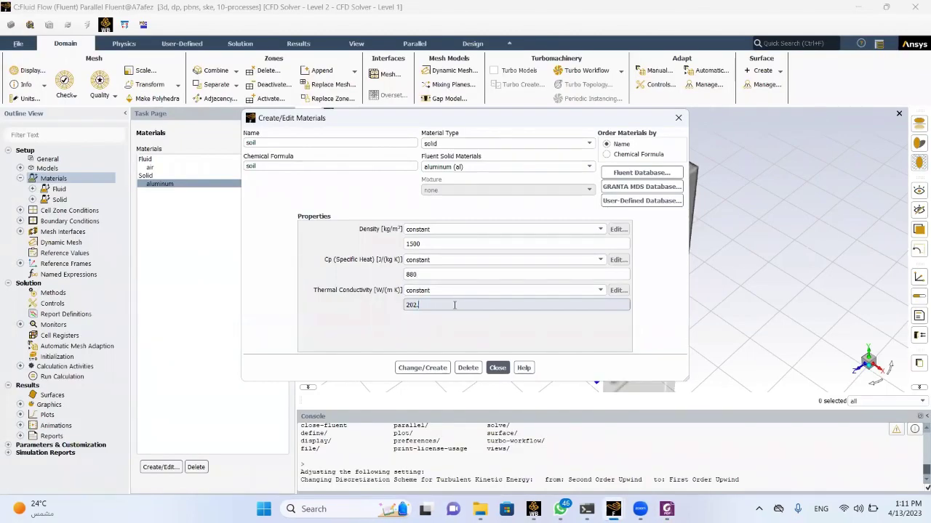
{"action": "key", "text": "alt+Tab"}
{"action": "key", "text": "alt+Tab"}
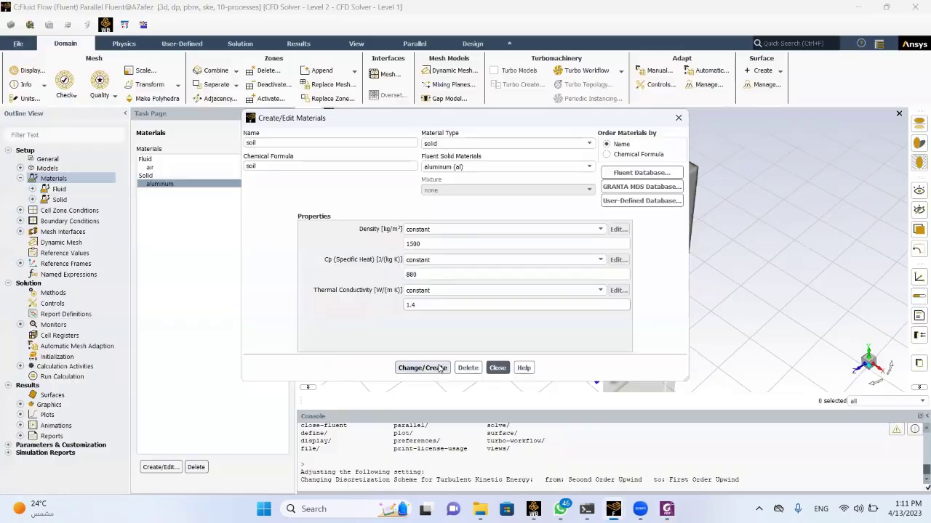
{"action": "left_click", "coordinate": [439, 369]}
{"action": "left_click", "coordinate": [472, 267]}
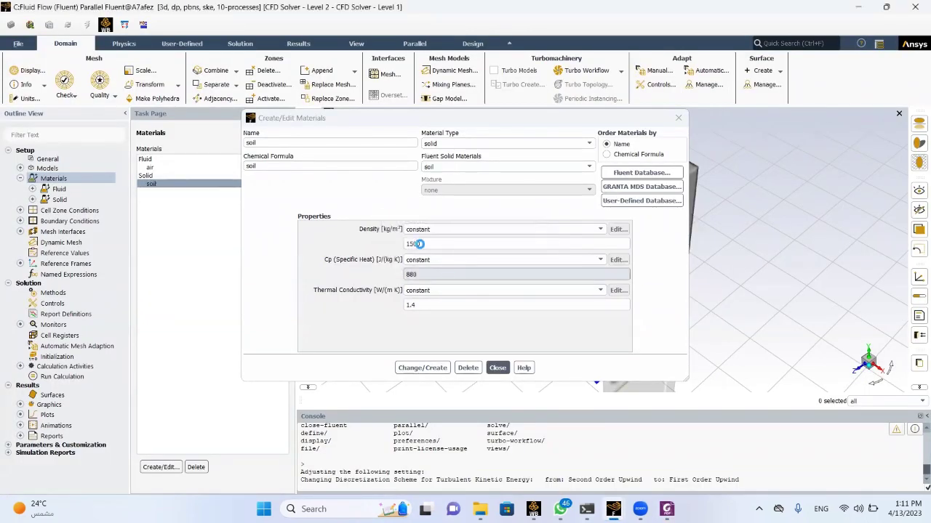
- Copy the name Polyvinyl chloride from the paper's Table 1 and use it as the material's name and chemical formula
{"action": "double_click", "coordinate": [293, 140]}
{"action": "key", "text": "alt+Tab"}
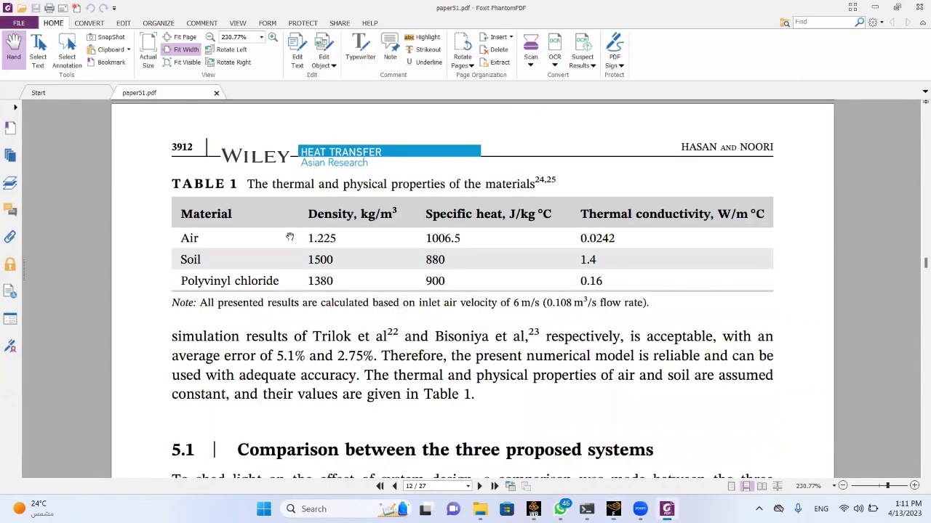
{"action": "left_click_drag", "start_coordinate": [282, 284], "coordinate": [182, 282]}
{"action": "key", "text": "ctrl+c"}
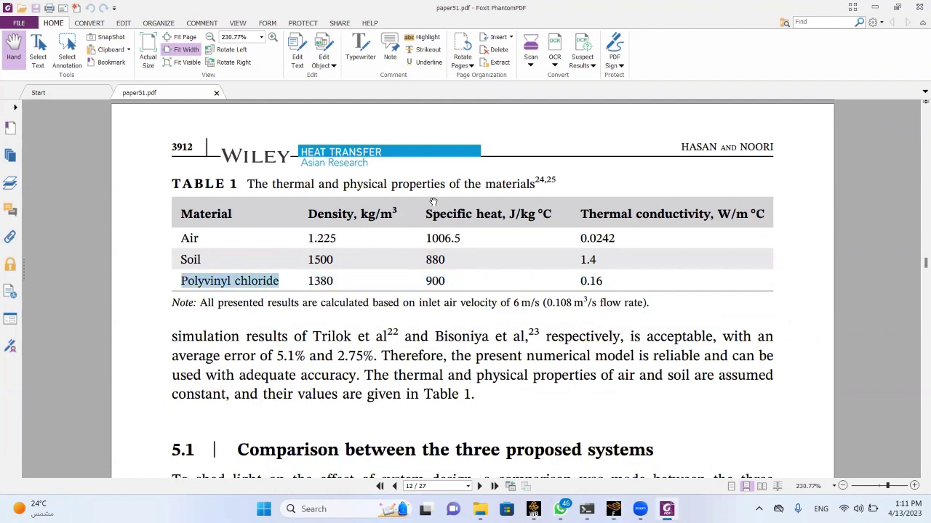
{"action": "key", "text": "alt+Tab"}
{"action": "key", "text": "ctrl+v"}
{"action": "double_click", "coordinate": [335, 167]}
{"action": "key", "text": "ctrl+v"}
- Set the polyvinyl-chloride density to 1380 kg/m³ and specific heat to 900 J/(kg K) from the paper's table
{"action": "double_click", "coordinate": [451, 244]}
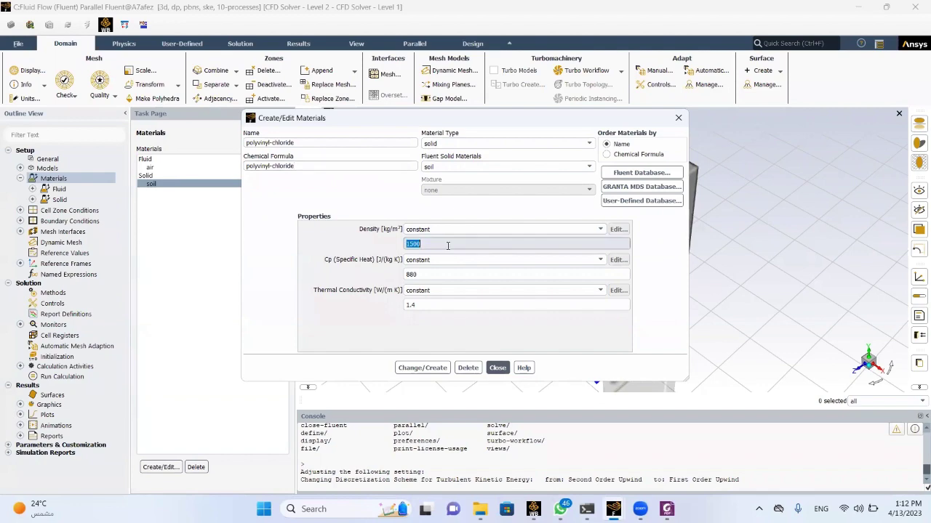
{"action": "key", "text": "alt+Tab"}
{"action": "key", "text": "alt+Tab"}
{"action": "type", "text": "1380"}
{"action": "key", "text": "alt+Tab"}
{"action": "key", "text": "alt+Tab"}
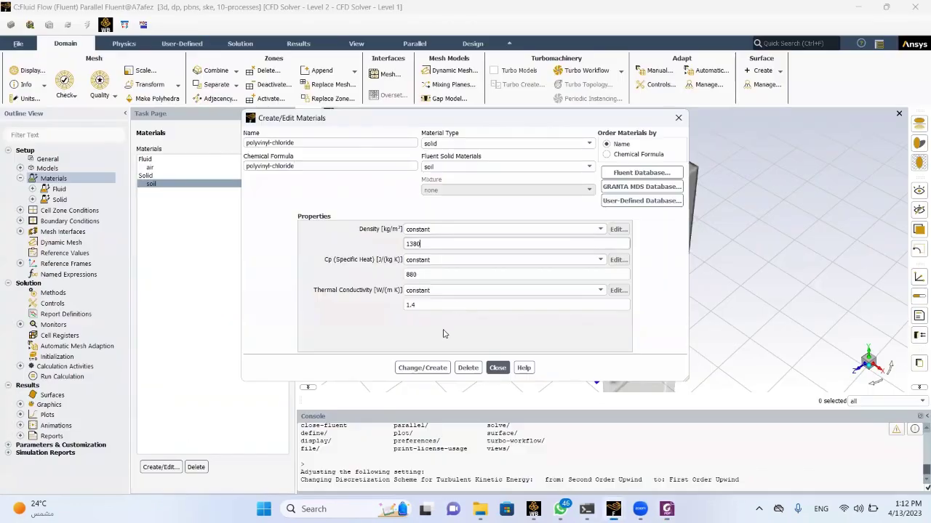
{"action": "double_click", "coordinate": [447, 274]}
{"action": "type", "text": "900"}
- Set the polyvinyl-chloride thermal conductivity to 0.16 W/(m K) and create it as an additional material without overwriting soil
{"action": "key", "text": "alt+Tab"}
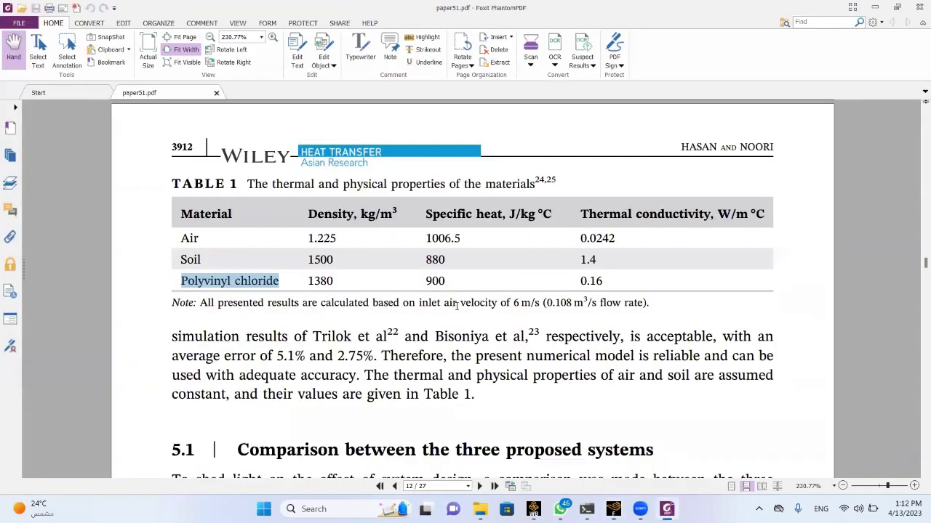
{"action": "key", "text": "alt+Tab"}
{"action": "double_click", "coordinate": [438, 304]}
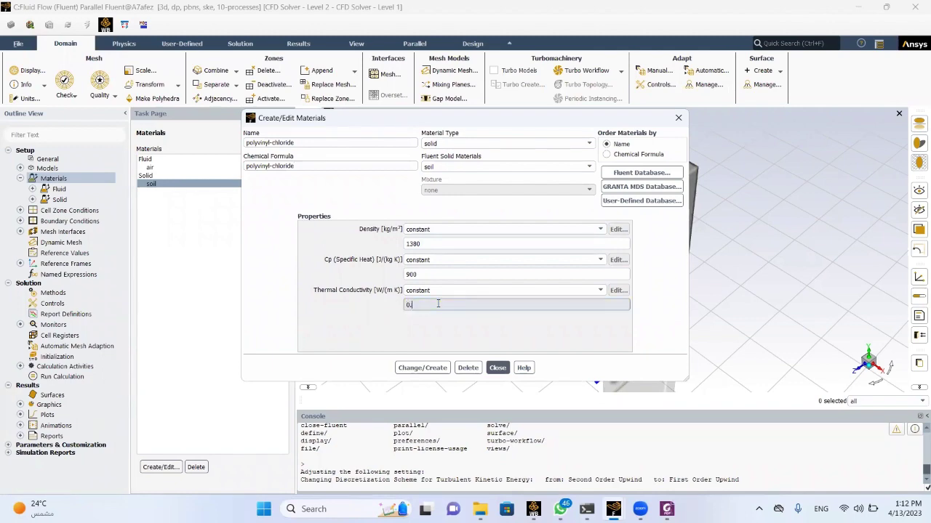
{"action": "left_click", "coordinate": [420, 367]}
{"action": "left_click", "coordinate": [515, 267]}
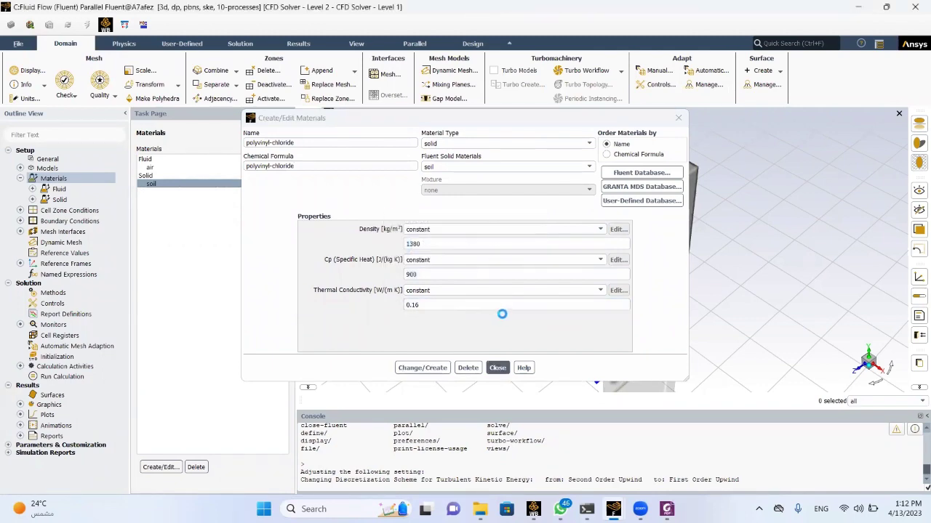
{"action": "left_click", "coordinate": [498, 367]}
- Change the soil cell zone's type to solid and check its material assignment
{"action": "left_click", "coordinate": [69, 210]}
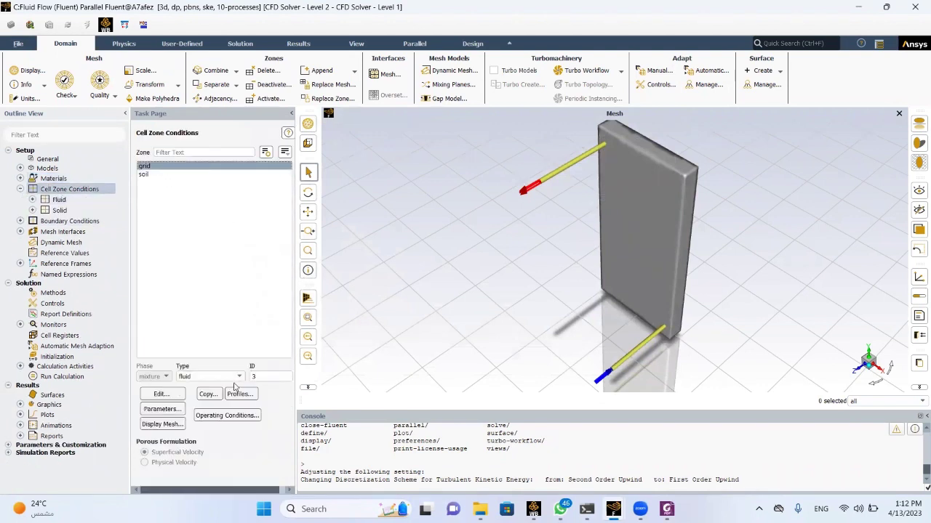
{"action": "left_click", "coordinate": [152, 175]}
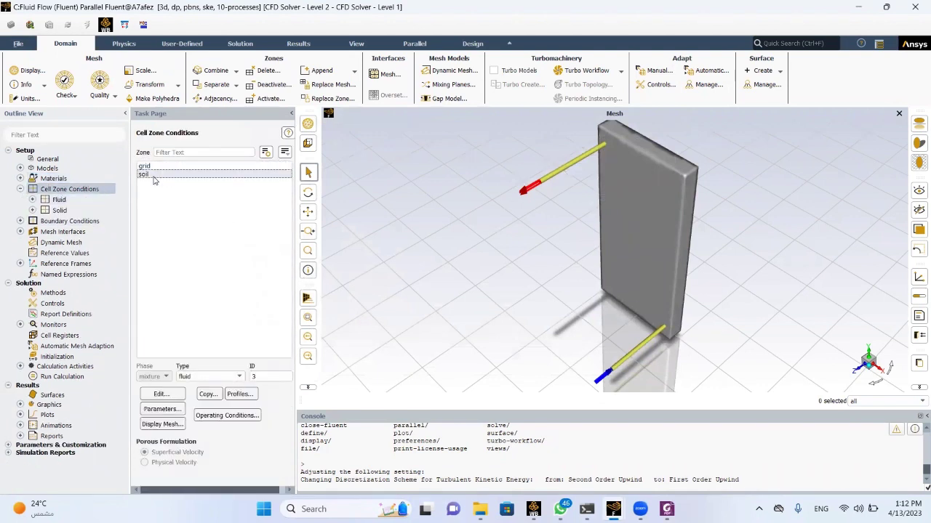
{"action": "left_click", "coordinate": [199, 377]}
{"action": "left_click", "coordinate": [199, 360]}
{"action": "left_click", "coordinate": [160, 394]}
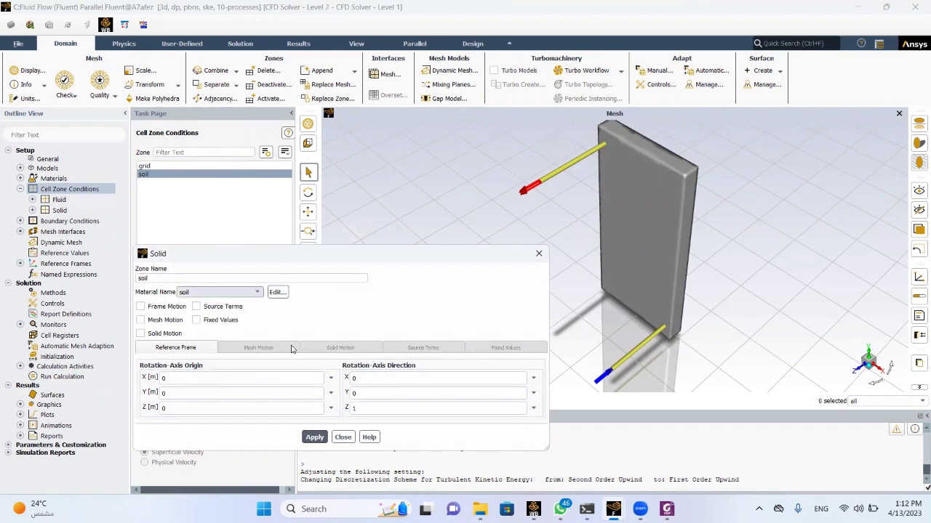
{"action": "left_click", "coordinate": [342, 434]}
{"action": "left_click", "coordinate": [20, 189]}
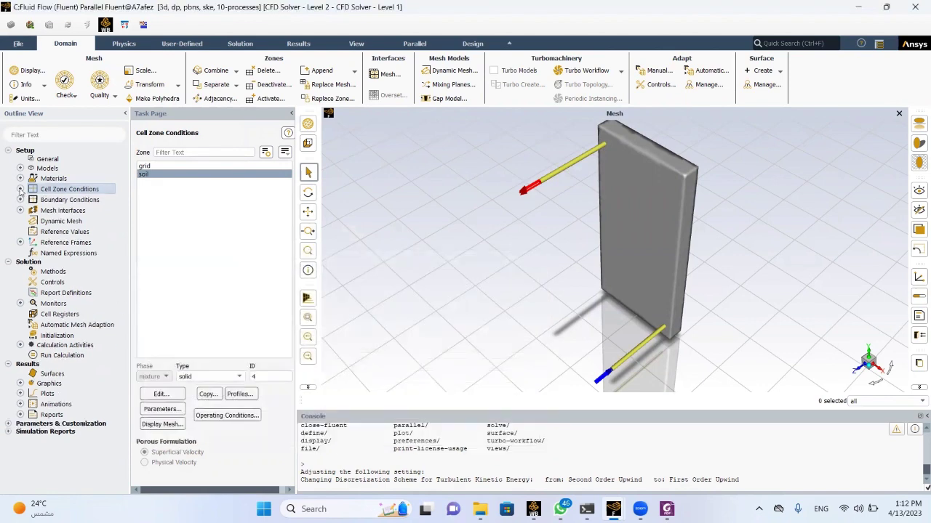
- Inspect the automatically created contact_region mesh interface and delete it
{"action": "left_click", "coordinate": [66, 200]}
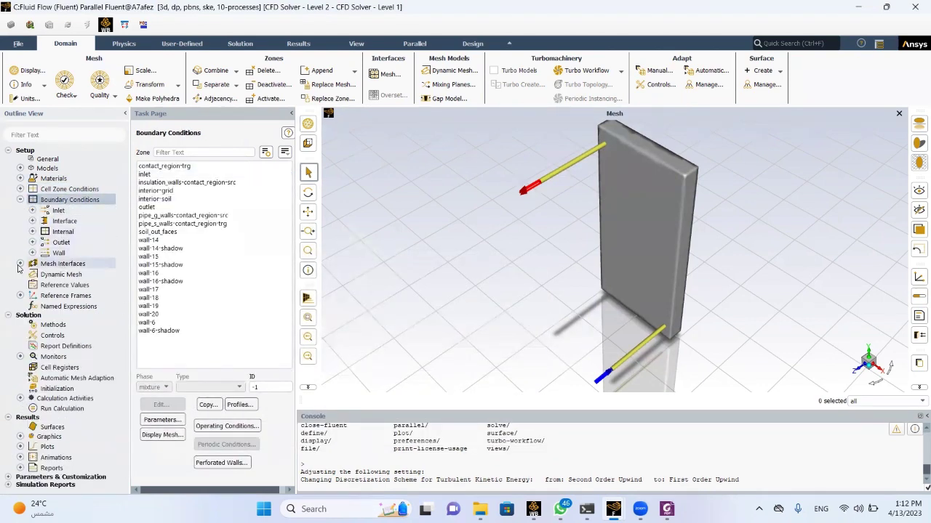
{"action": "double_click", "coordinate": [73, 275]}
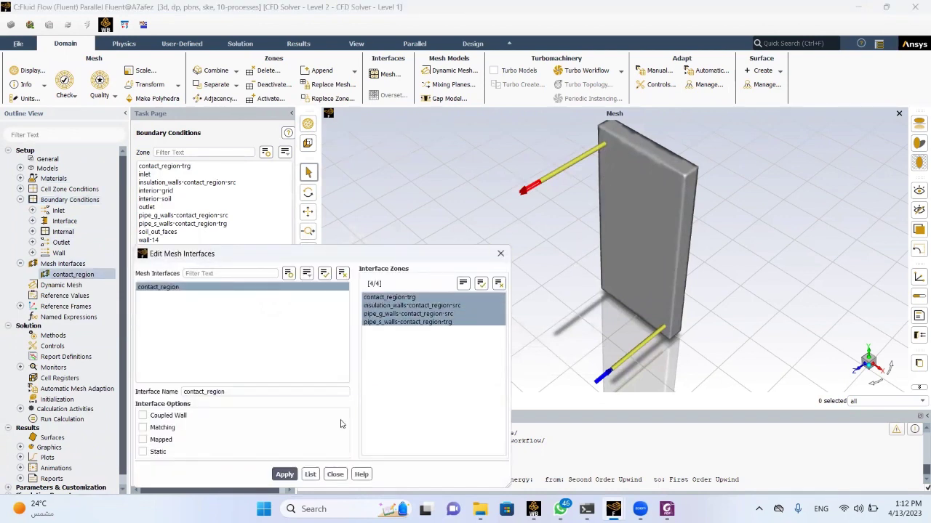
{"action": "right_click", "coordinate": [209, 291]}
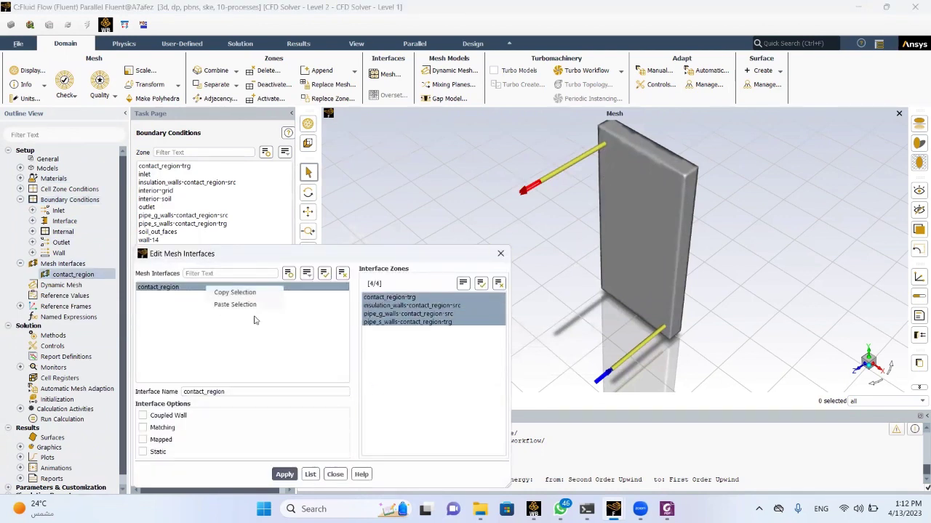
{"action": "left_click", "coordinate": [334, 474]}
{"action": "right_click", "coordinate": [82, 274]}
{"action": "left_click", "coordinate": [116, 294]}
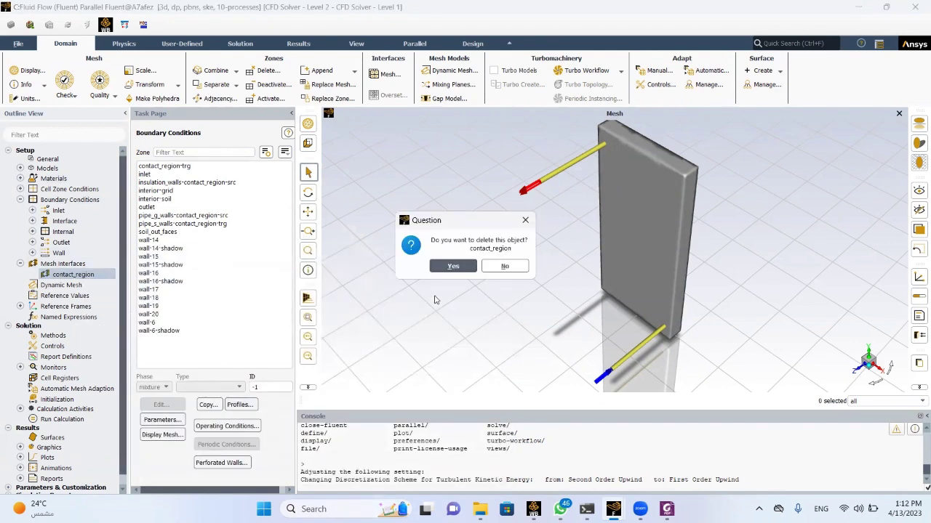
{"action": "left_click", "coordinate": [448, 266]}
- Set up a manual mesh interface with Coupled Wall between pipe_g_walls-contact_region-src on side 1 and pipe_s_walls-contact_region-trg on side 2
{"action": "right_click", "coordinate": [63, 263]}
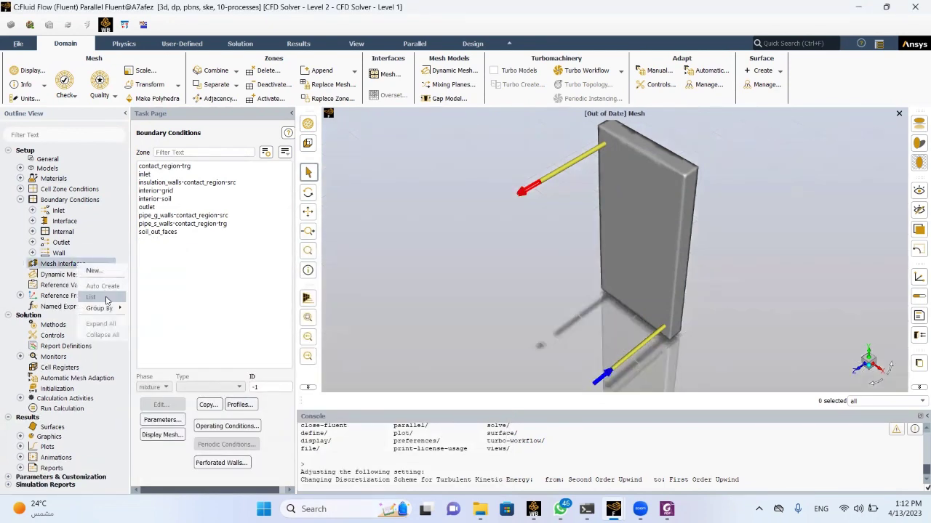
{"action": "left_click", "coordinate": [98, 271]}
{"action": "left_click", "coordinate": [392, 190]}
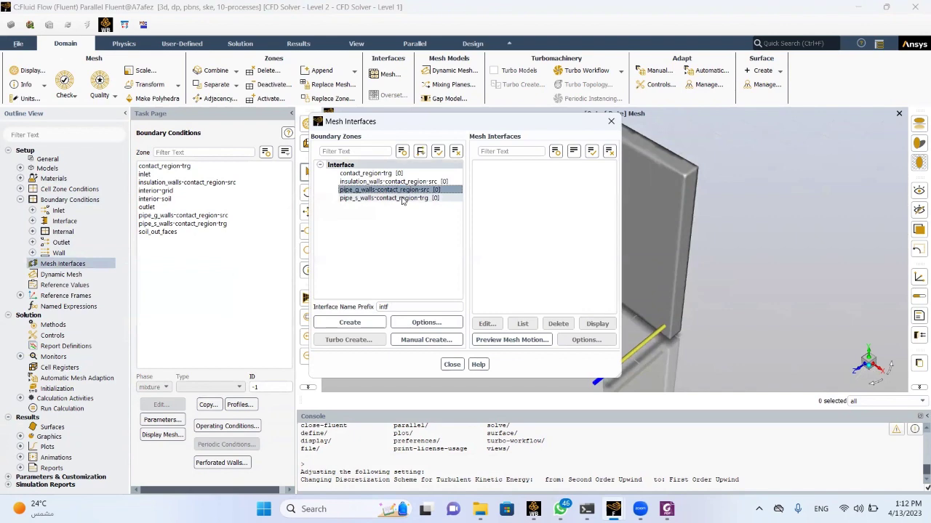
{"action": "left_click", "coordinate": [409, 198]}
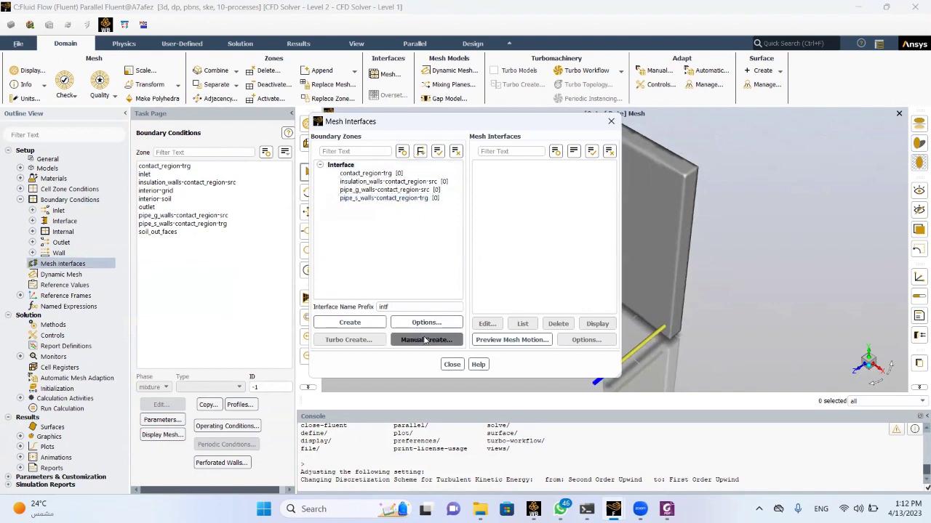
{"action": "left_click", "coordinate": [426, 339]}
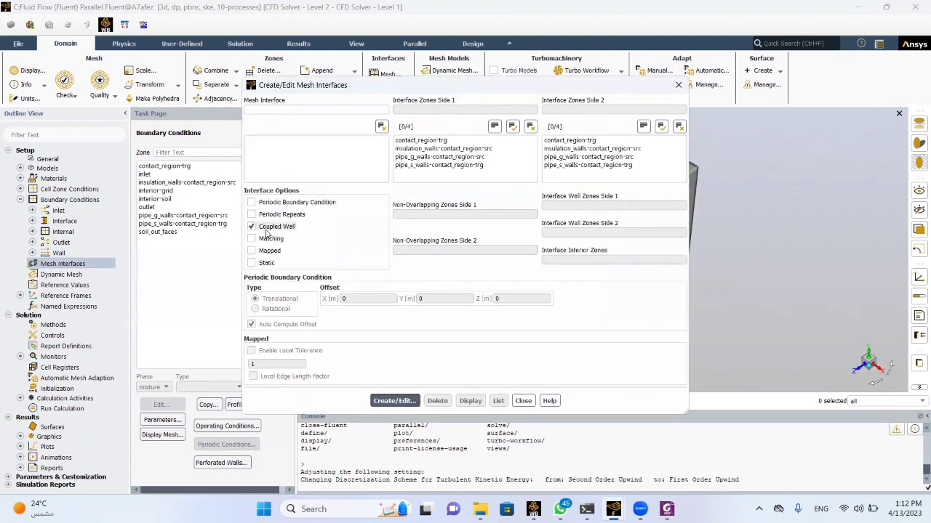
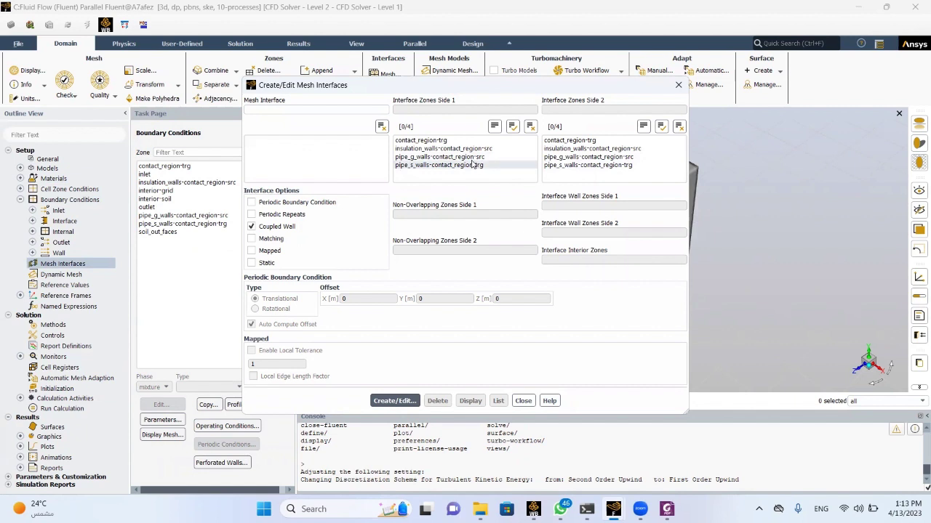
{"action": "left_click", "coordinate": [450, 156]}
{"action": "left_click", "coordinate": [589, 165]}
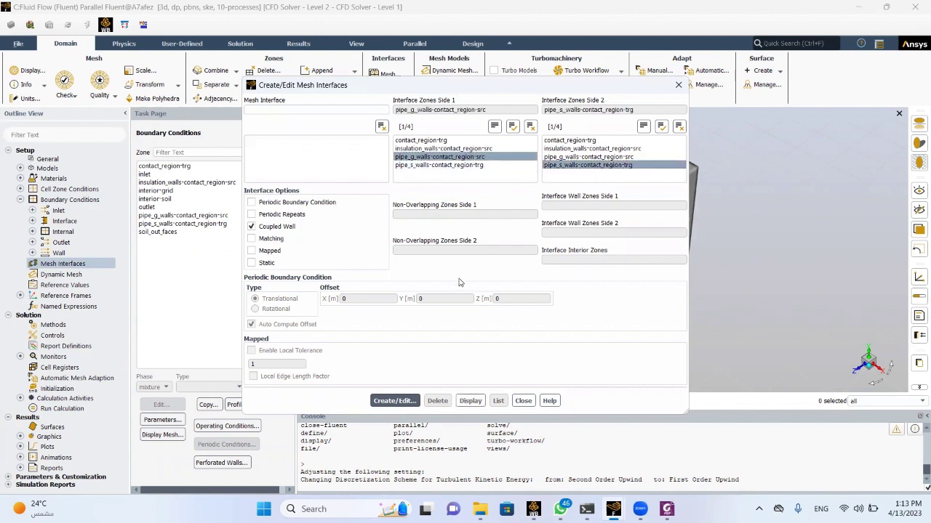
{"action": "left_click", "coordinate": [415, 401]}
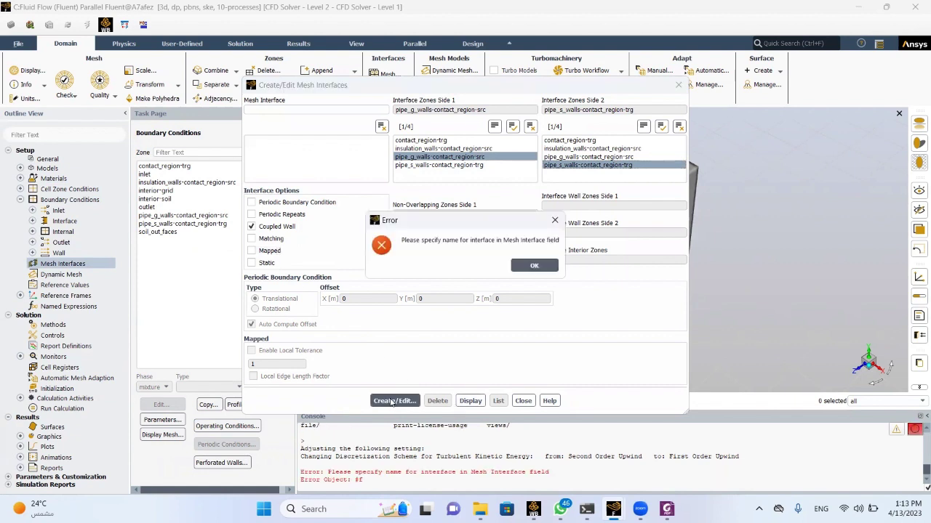
- Name the mesh interface soil_pipe and create it
{"action": "left_click", "coordinate": [534, 267]}
{"action": "left_click", "coordinate": [321, 110]}
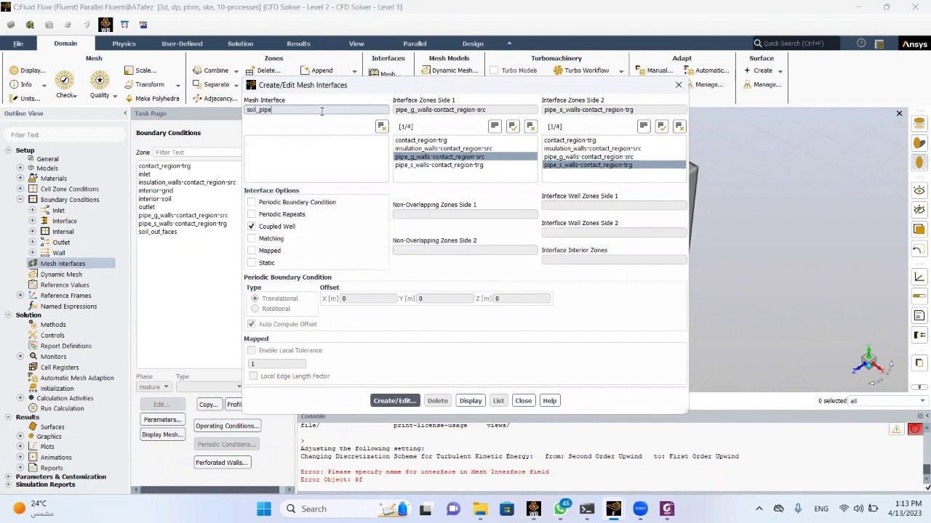
{"action": "left_click", "coordinate": [396, 401]}
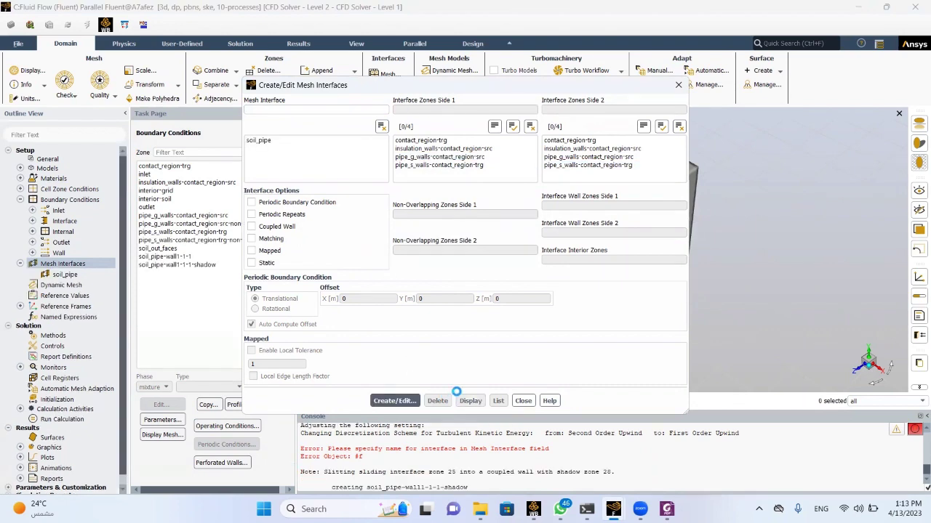
{"action": "left_click", "coordinate": [523, 402]}
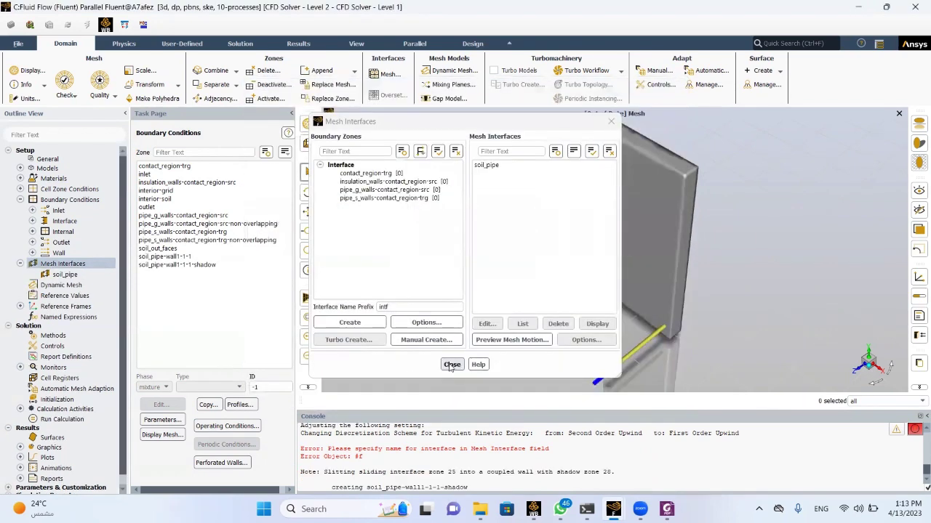
- Review the zones and options of the soil_pipe mesh interface, then close the mesh interface dialogs
{"action": "left_click", "coordinate": [489, 165]}
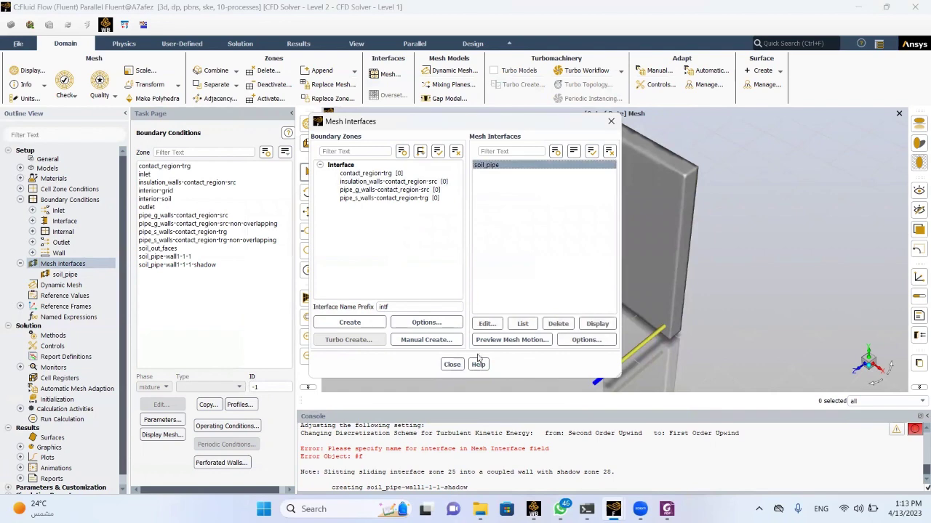
{"action": "left_click", "coordinate": [488, 327]}
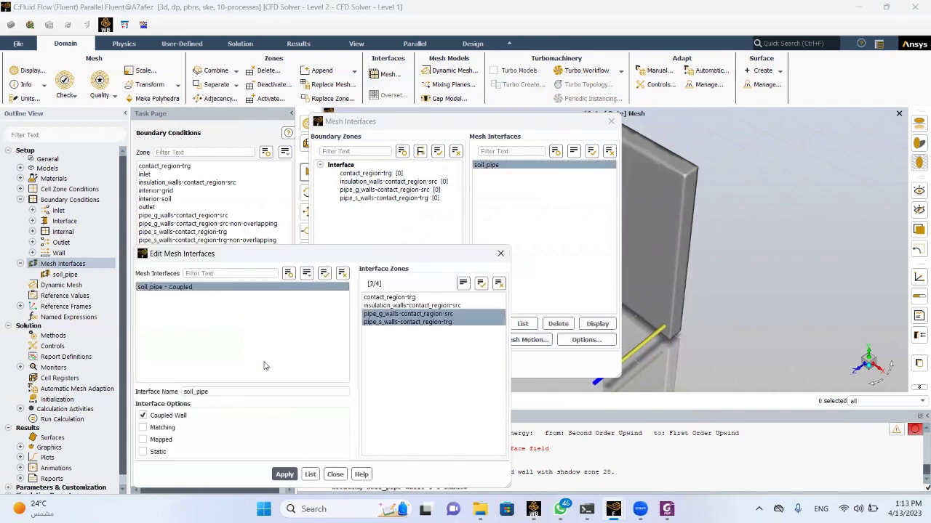
{"action": "left_click", "coordinate": [335, 474]}
{"action": "left_click", "coordinate": [449, 362]}
- Open the inlet boundary and look up the inlet conditions and boundary-condition section in paper51.pdf
{"action": "left_click", "coordinate": [144, 174]}
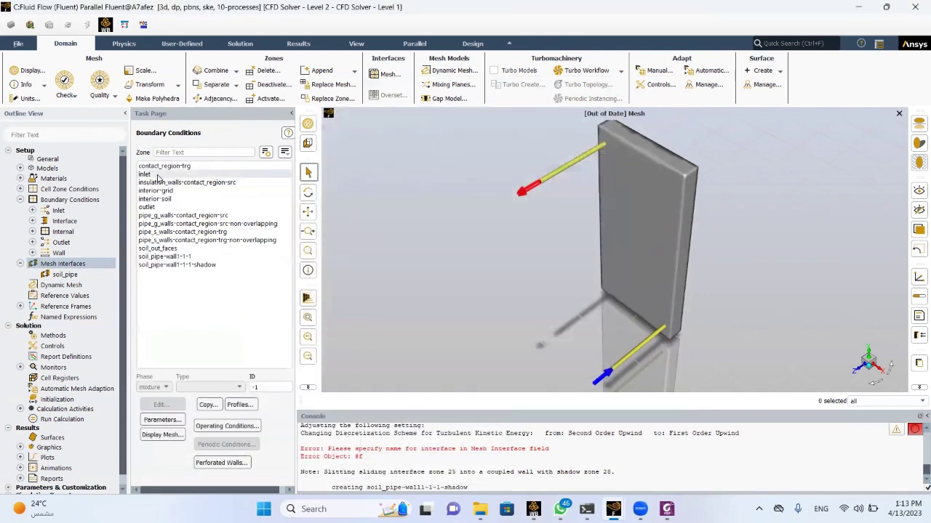
{"action": "key", "text": "alt+Tab"}
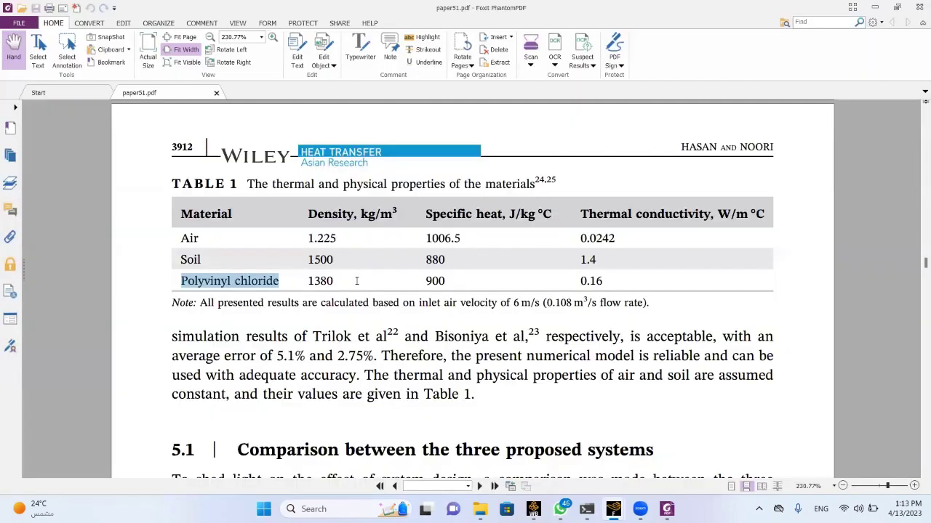
{"action": "key", "text": "Left"}
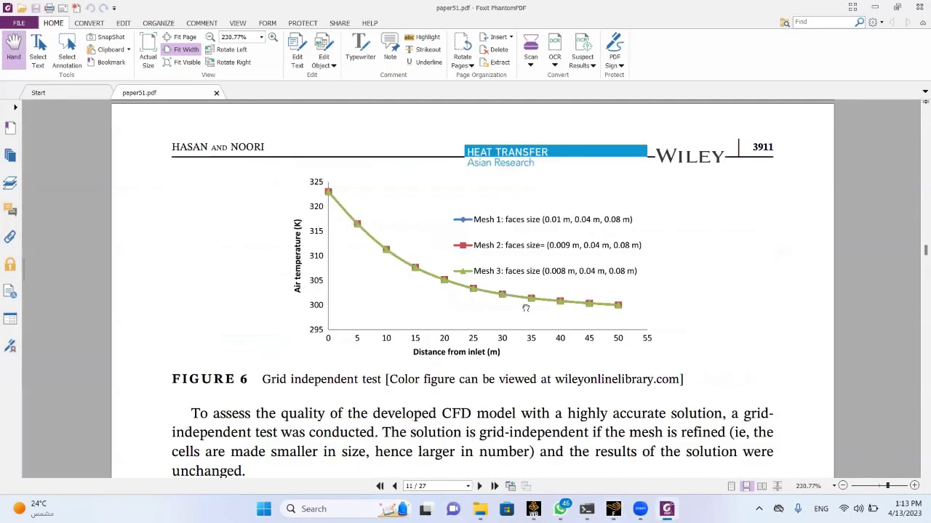
{"action": "scroll", "coordinate": [527, 308], "scroll_direction": "down", "scroll_amount": 5}
{"action": "key", "text": "Left"}
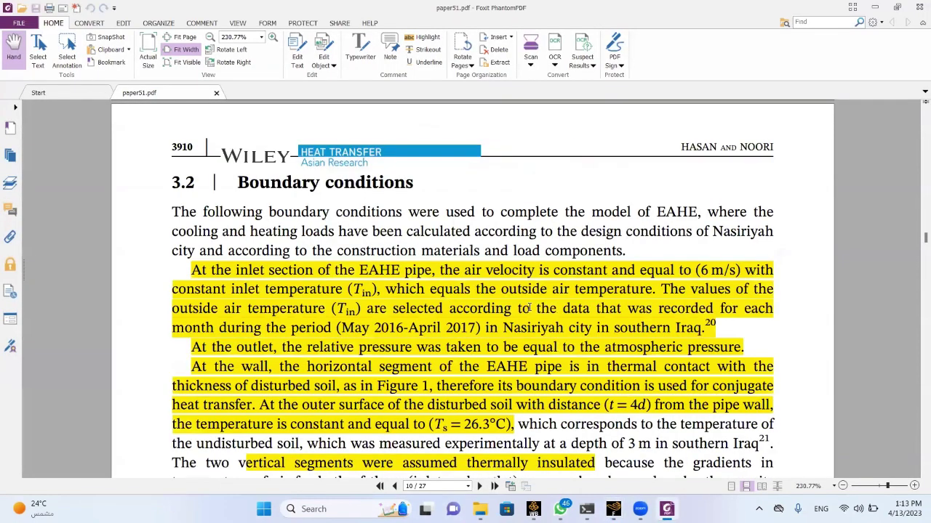
{"action": "scroll", "coordinate": [529, 309], "scroll_direction": "down", "scroll_amount": 5}
{"action": "key", "text": "alt+Right"}
{"action": "key", "text": "alt+Right"}
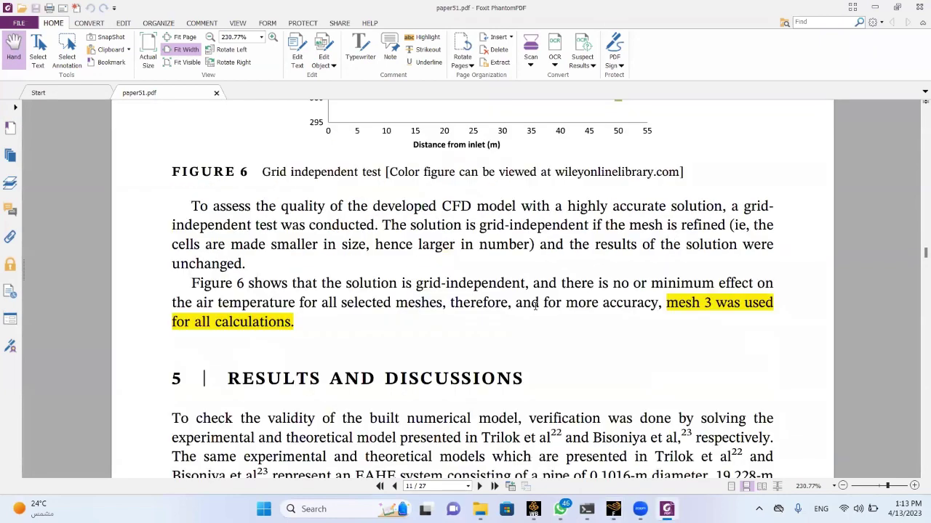
{"action": "key", "text": "alt+Right"}
{"action": "key", "text": "alt+Right"}
{"action": "key", "text": "alt+Right"}
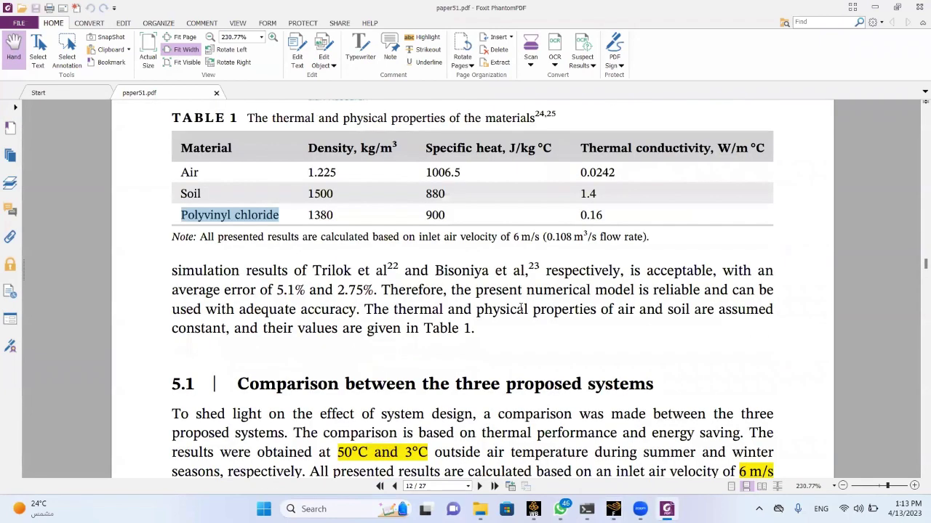
- Switch back to Fluent and set the inlet temperature to 308.15 K, computed in Calculator as 273.15+35
{"action": "key", "text": "alt+Tab"}
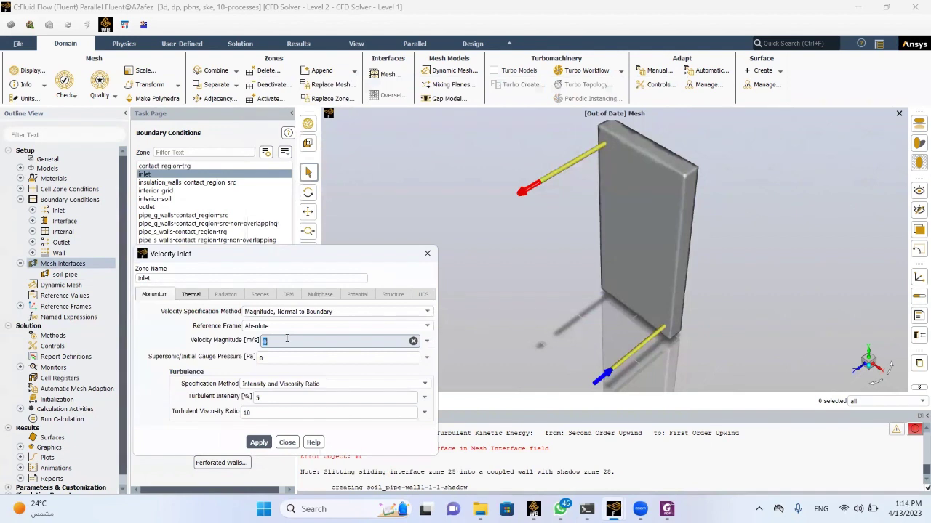
{"action": "left_click", "coordinate": [190, 295]}
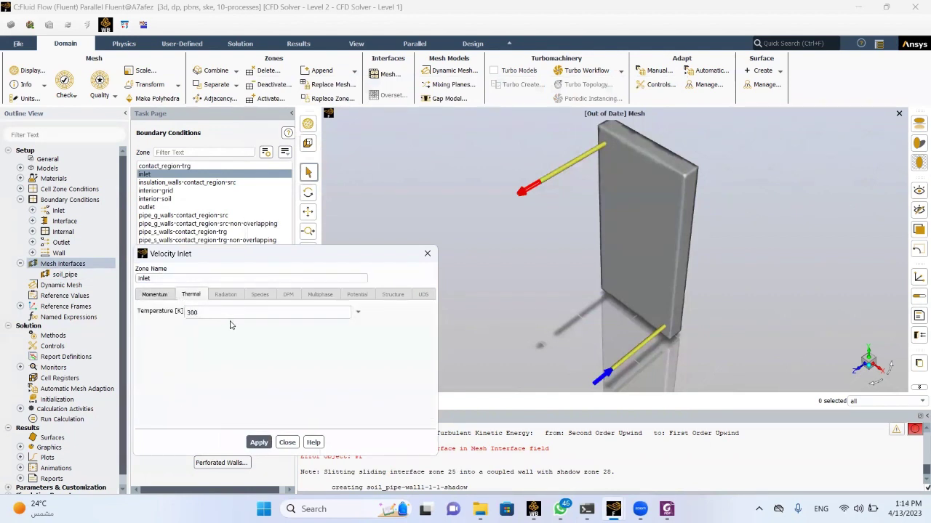
{"action": "double_click", "coordinate": [194, 313]}
{"action": "left_click", "coordinate": [320, 509]}
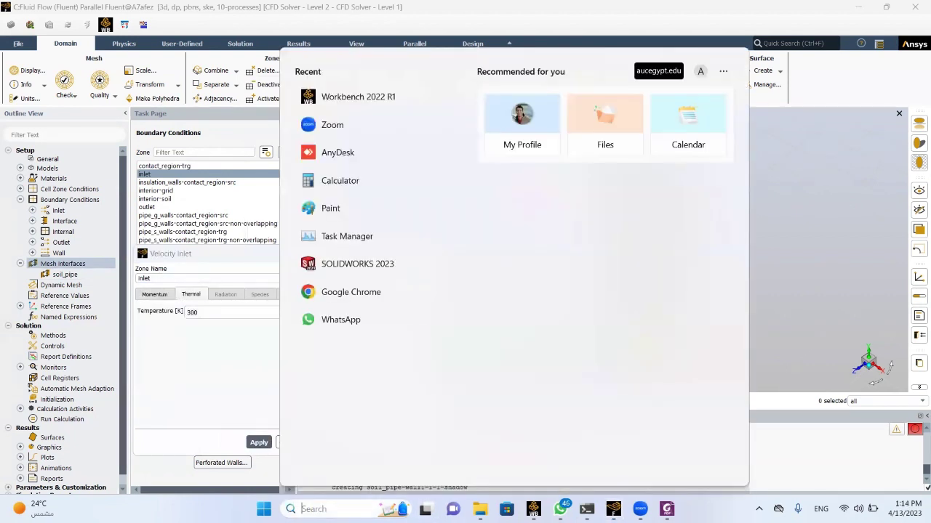
{"action": "type", "text": "calc"}
{"action": "key", "text": "Return"}
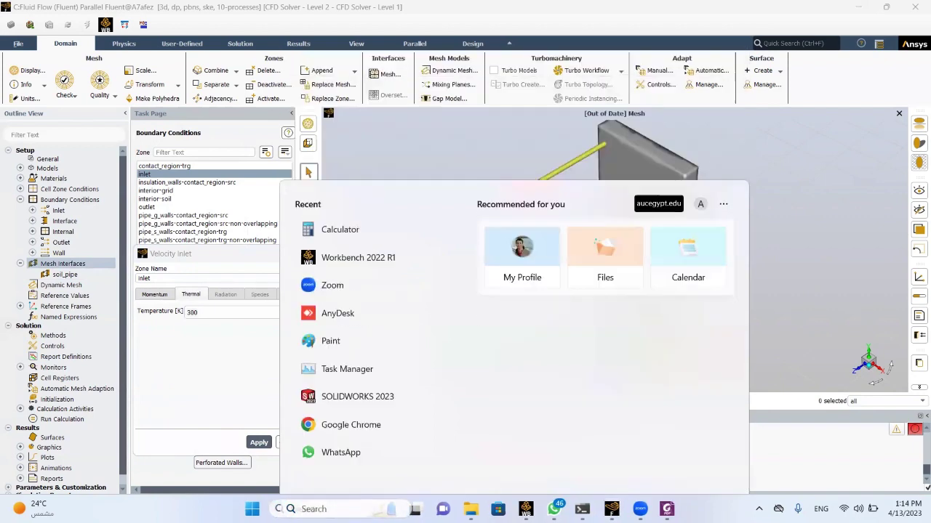
{"action": "type", "text": "273."}
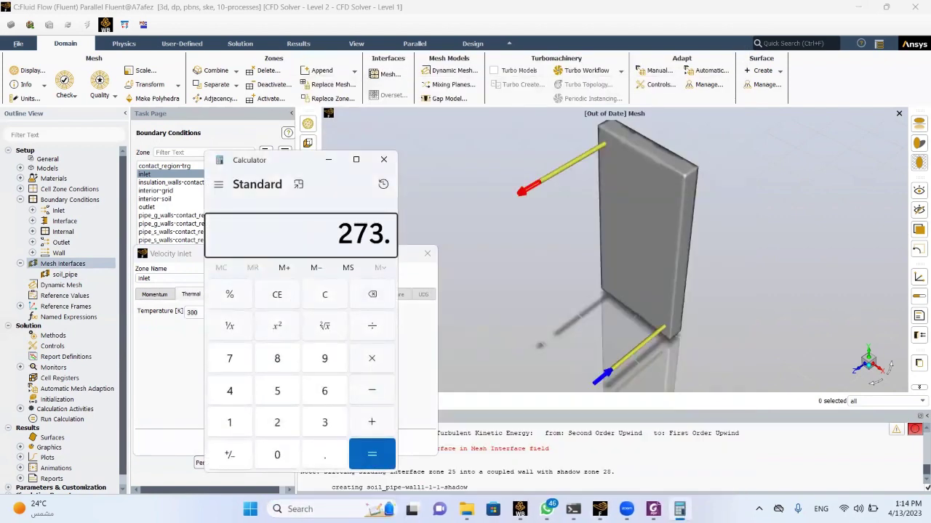
{"action": "type", "text": "15+35"}
{"action": "key", "text": "Return"}
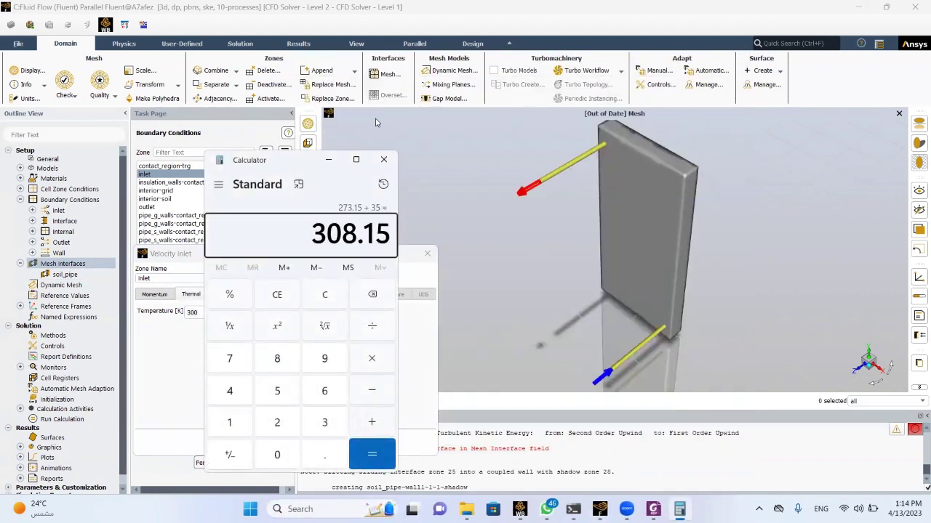
{"action": "left_click", "coordinate": [383, 159]}
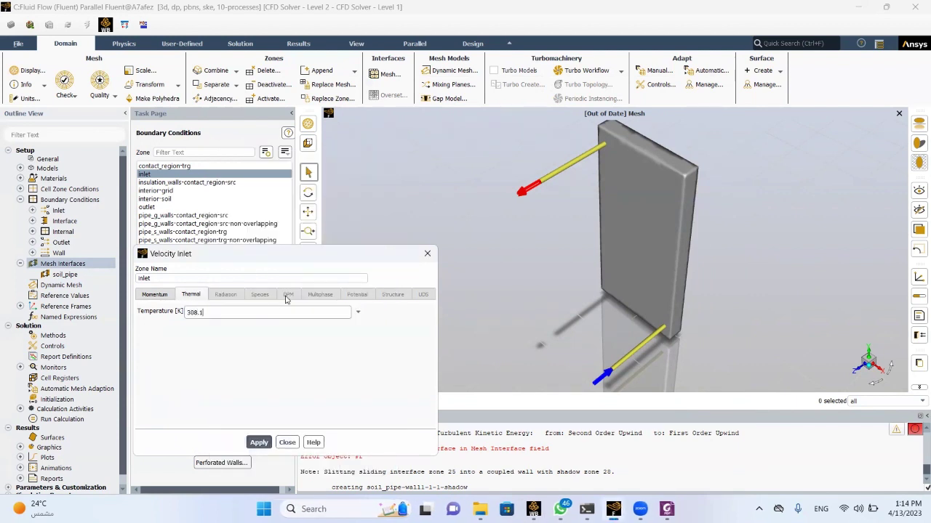
{"action": "left_click", "coordinate": [259, 442]}
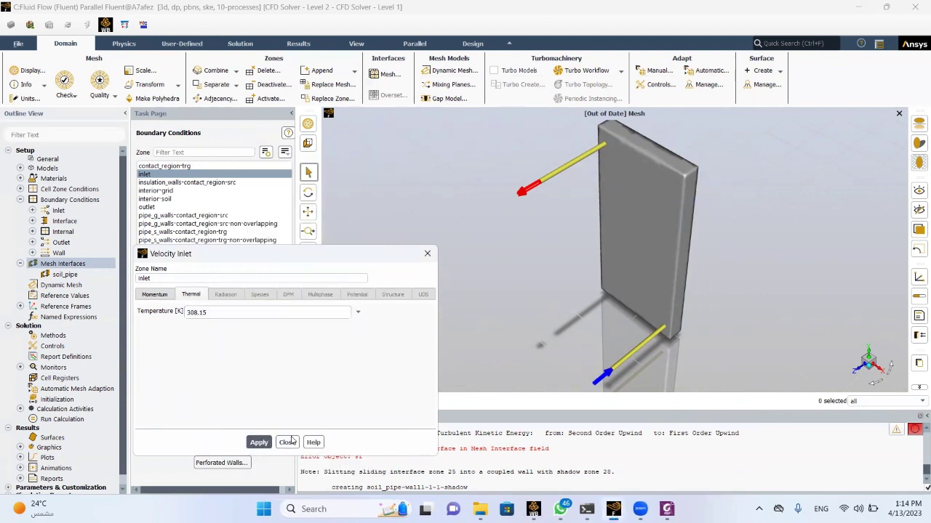
{"action": "left_click", "coordinate": [287, 442]}
- Set the outlet's backflow total temperature to 298.15 K and apply it
{"action": "left_click", "coordinate": [168, 207]}
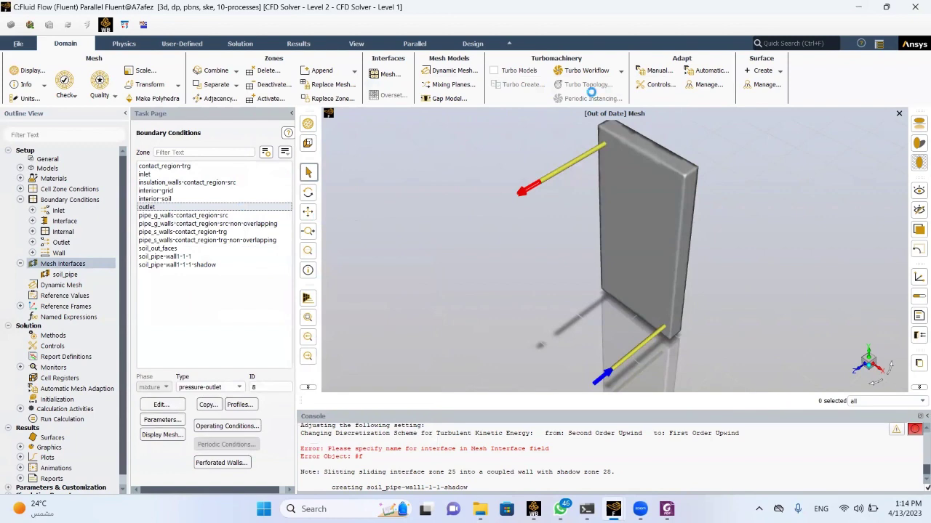
{"action": "left_click", "coordinate": [367, 155]}
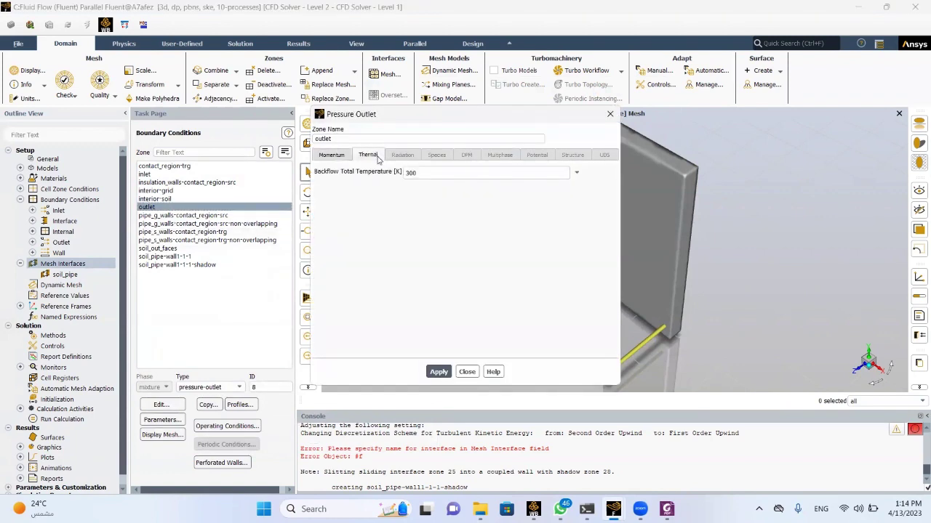
{"action": "double_click", "coordinate": [431, 175]}
{"action": "mouse_move", "coordinate": [667, 509]}
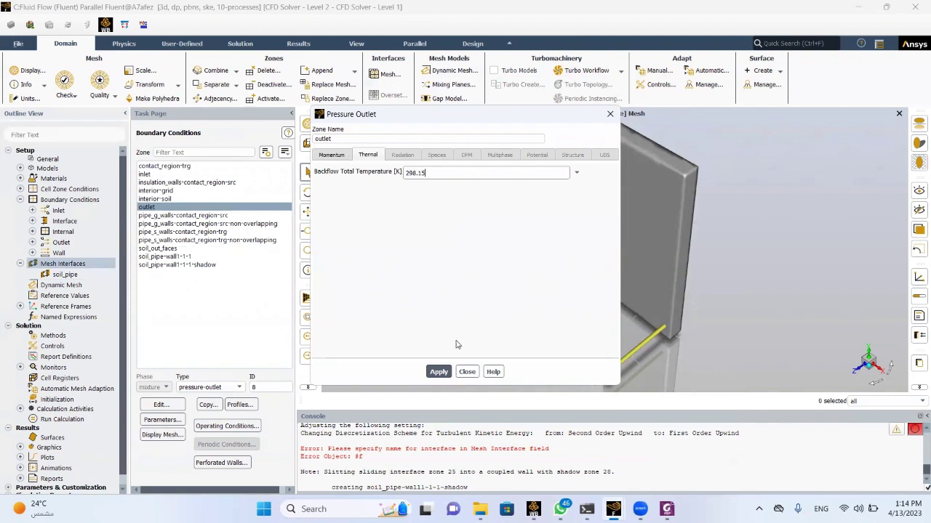
{"action": "left_click", "coordinate": [438, 373]}
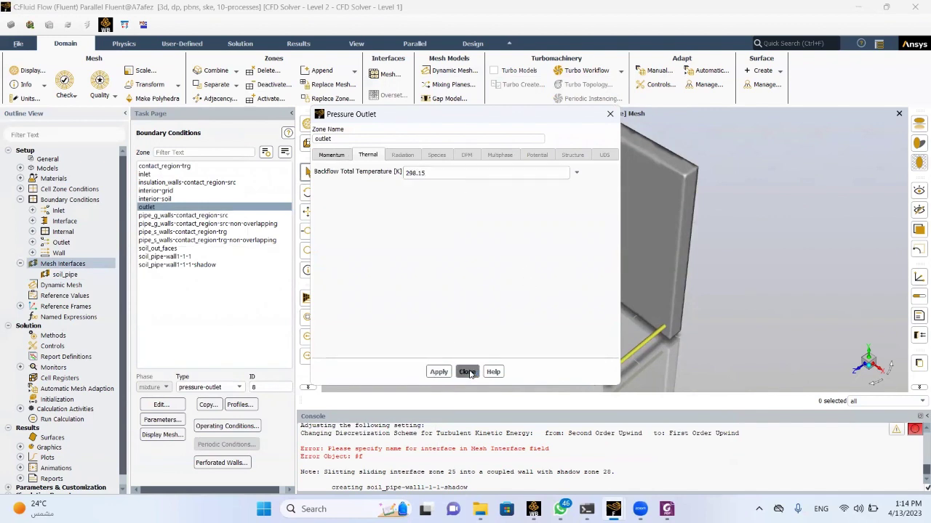
{"action": "left_click", "coordinate": [467, 371]}
- Change the contact_region-trg boundary to a wall and assign it the soil material
{"action": "left_click", "coordinate": [166, 166]}
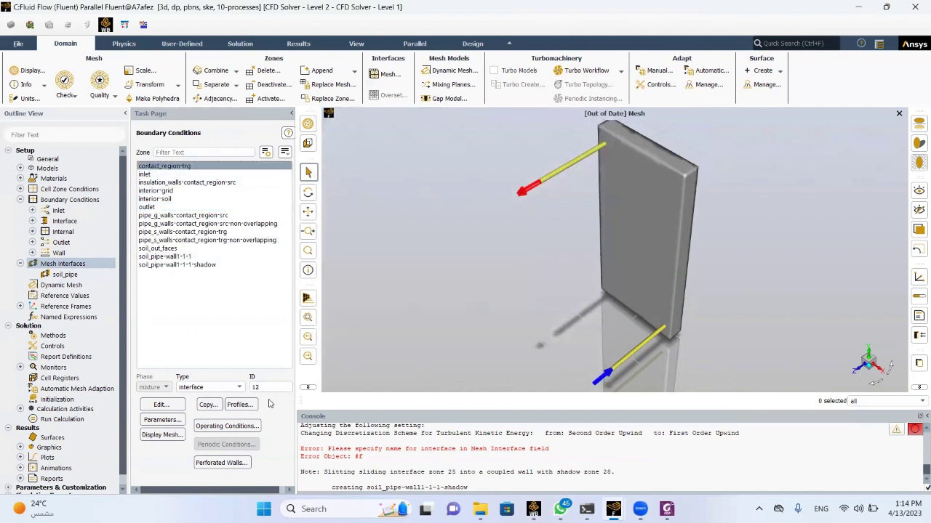
{"action": "left_click", "coordinate": [211, 387]}
{"action": "left_click", "coordinate": [214, 466]}
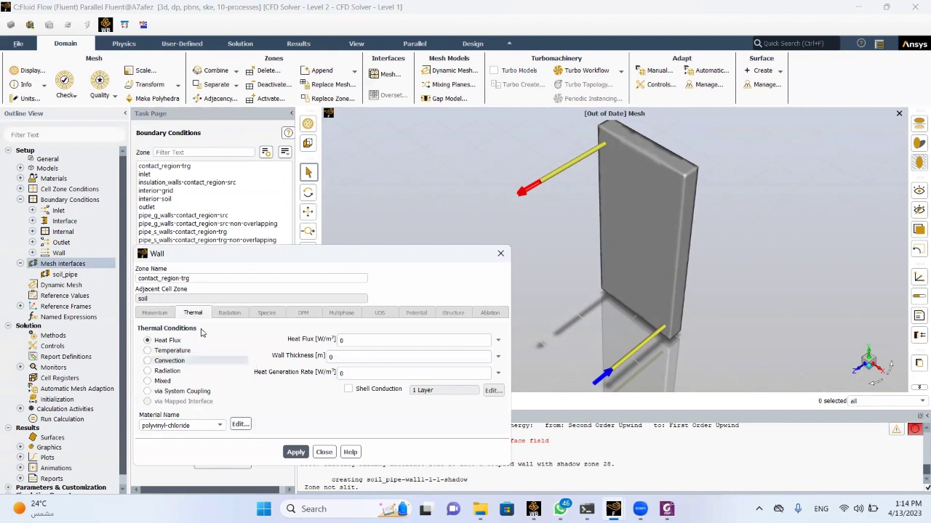
{"action": "left_click", "coordinate": [205, 426]}
{"action": "left_click", "coordinate": [190, 443]}
{"action": "left_click", "coordinate": [298, 453]}
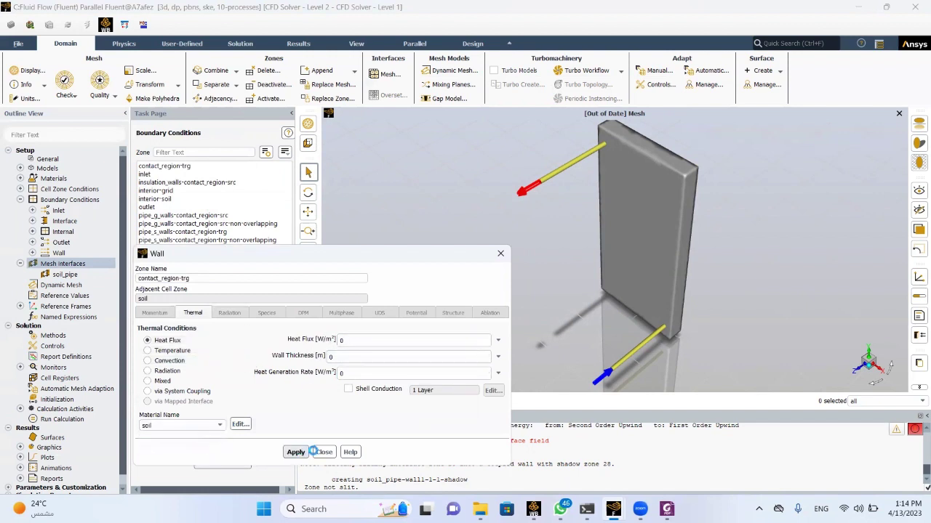
{"action": "left_click", "coordinate": [324, 452]}
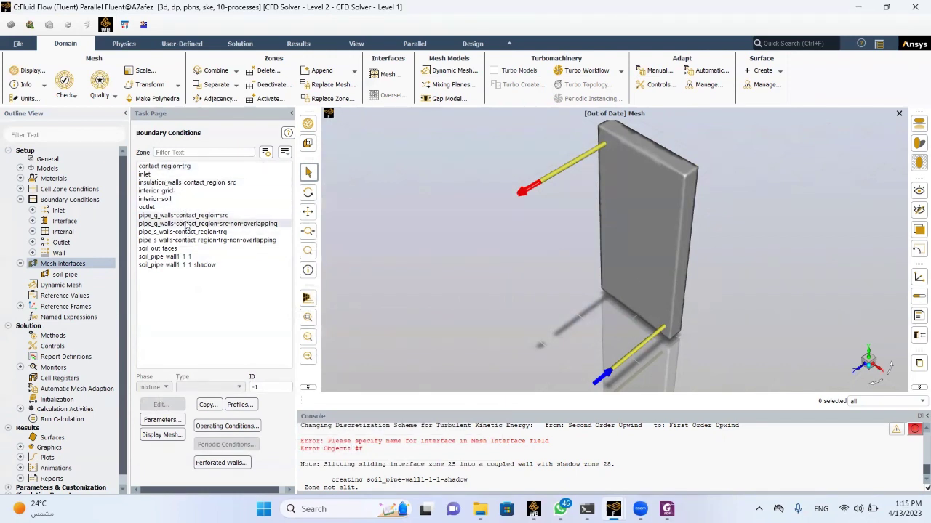
- Change insulation_walls-contact_region-src to a wall and check its thermal condition and material
{"action": "left_click", "coordinate": [186, 183]}
{"action": "left_click", "coordinate": [239, 387]}
{"action": "left_click", "coordinate": [203, 466]}
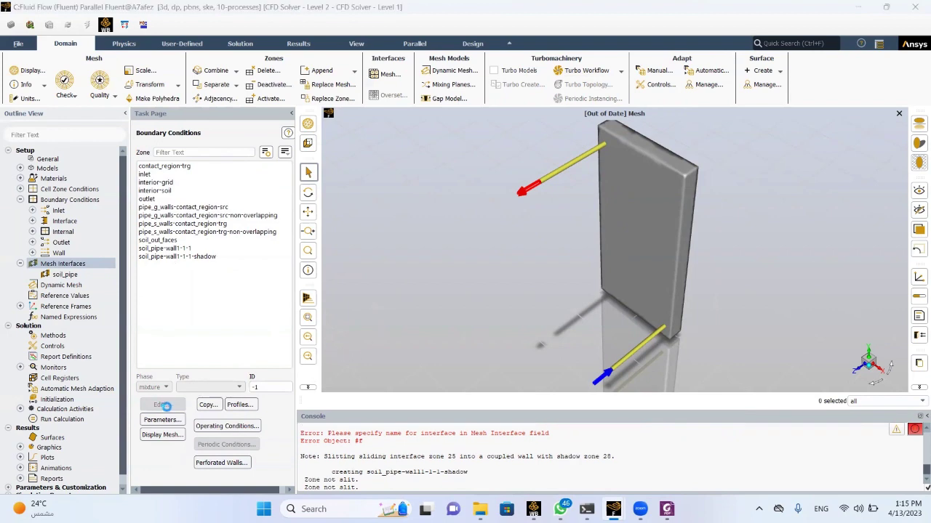
{"action": "left_click", "coordinate": [355, 181]}
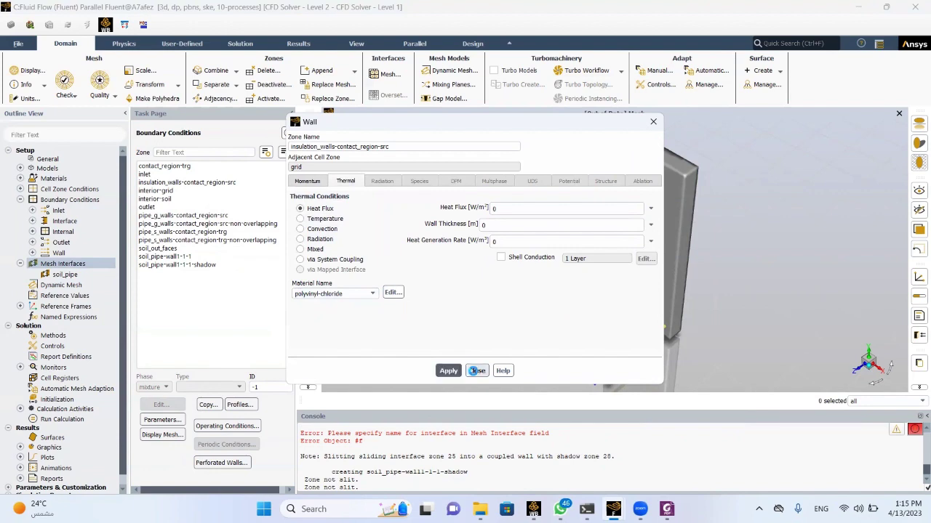
{"action": "left_click", "coordinate": [476, 371]}
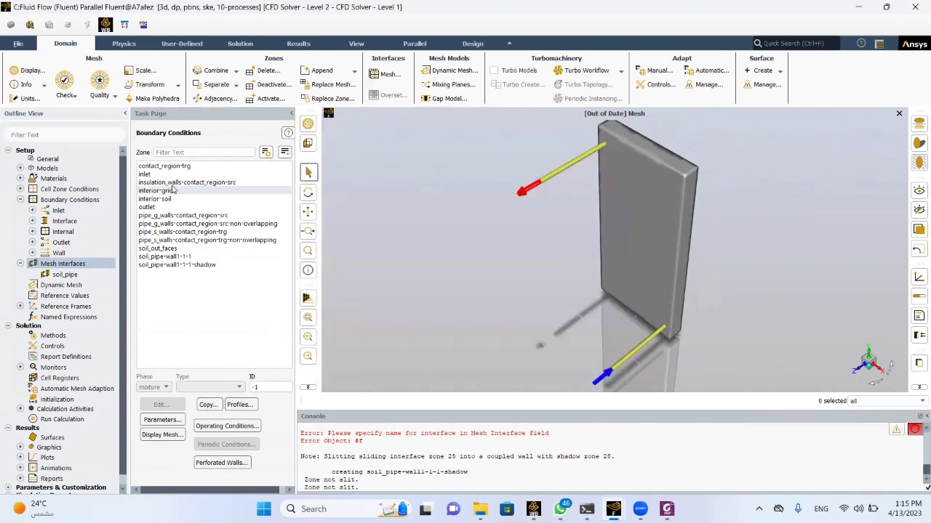
- Inspect the thermal settings of the pipe_s_walls-contact_region-trg-non-overlapping wall and close them without changes
{"action": "left_click", "coordinate": [190, 232]}
{"action": "left_click", "coordinate": [188, 223]}
{"action": "left_click", "coordinate": [189, 239]}
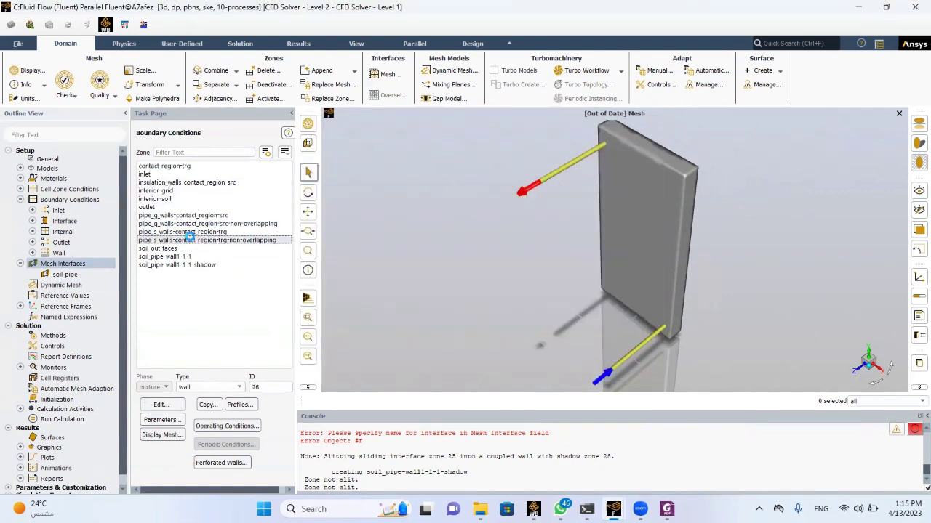
{"action": "left_click", "coordinate": [191, 232]}
{"action": "left_click", "coordinate": [194, 241]}
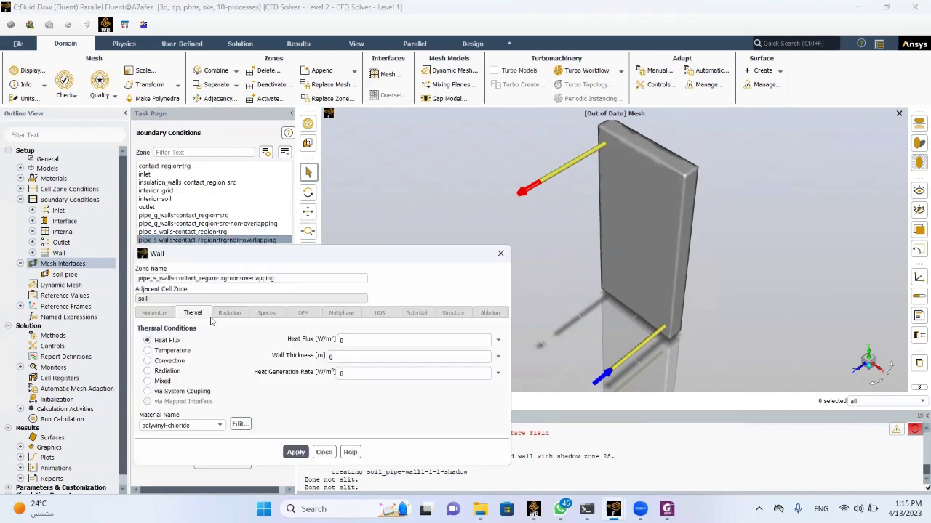
{"action": "left_click", "coordinate": [501, 253]}
- Switch the thermal condition of the soil_out_faces wall to Temperature
{"action": "left_click", "coordinate": [165, 248]}
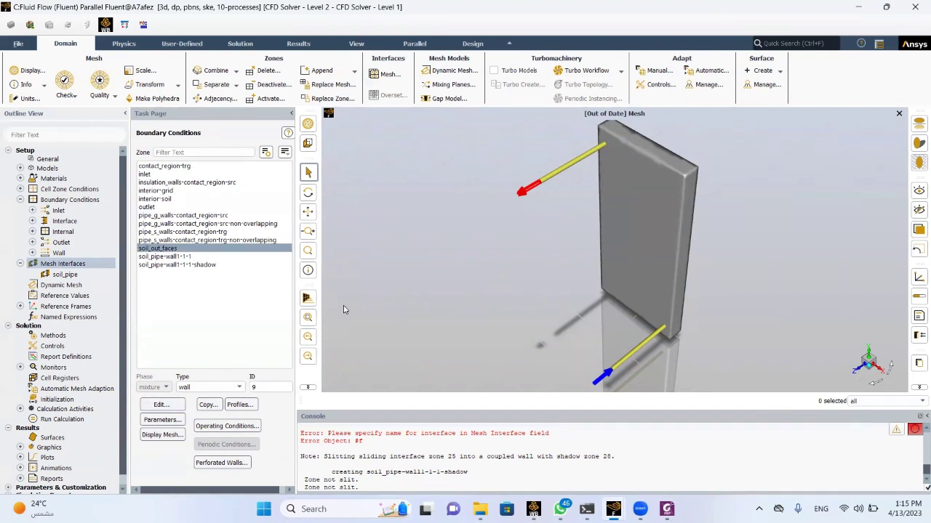
{"action": "left_click", "coordinate": [161, 404]}
{"action": "left_click", "coordinate": [168, 351]}
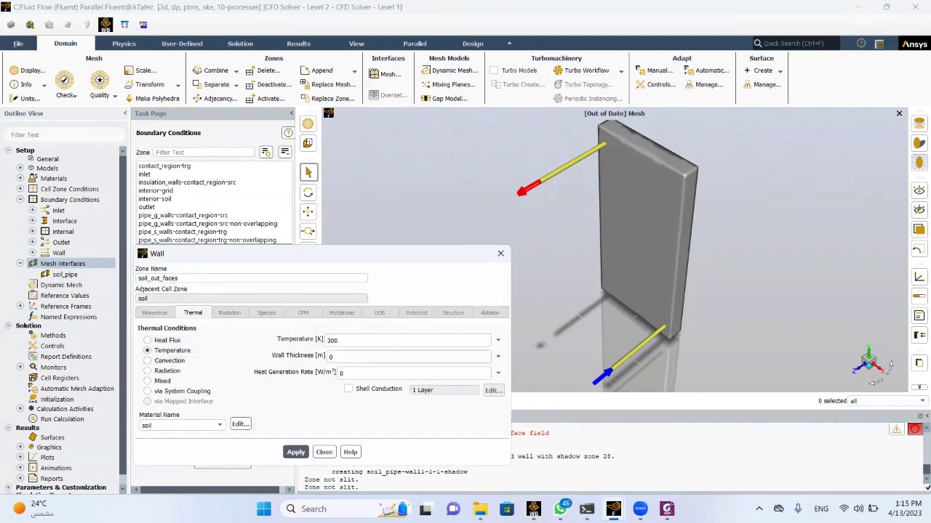
- Look up the constant temperature at the disturbed soil's outer surface in the boundary conditions section of paper51.pdf
{"action": "left_click", "coordinate": [667, 509]}
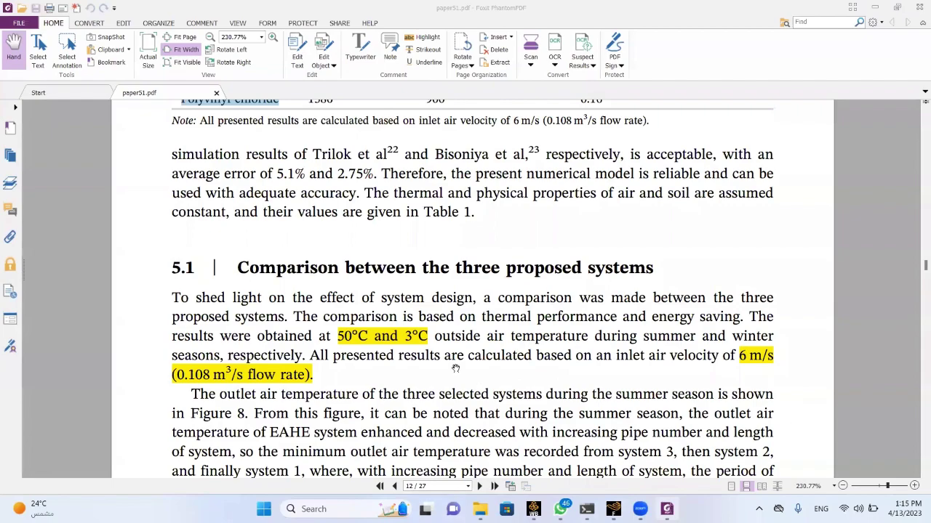
{"action": "scroll", "coordinate": [455, 368], "scroll_direction": "up", "scroll_amount": 1}
{"action": "scroll", "coordinate": [466, 364], "scroll_direction": "down", "scroll_amount": 5}
{"action": "scroll", "coordinate": [472, 366], "scroll_direction": "up", "scroll_amount": 4}
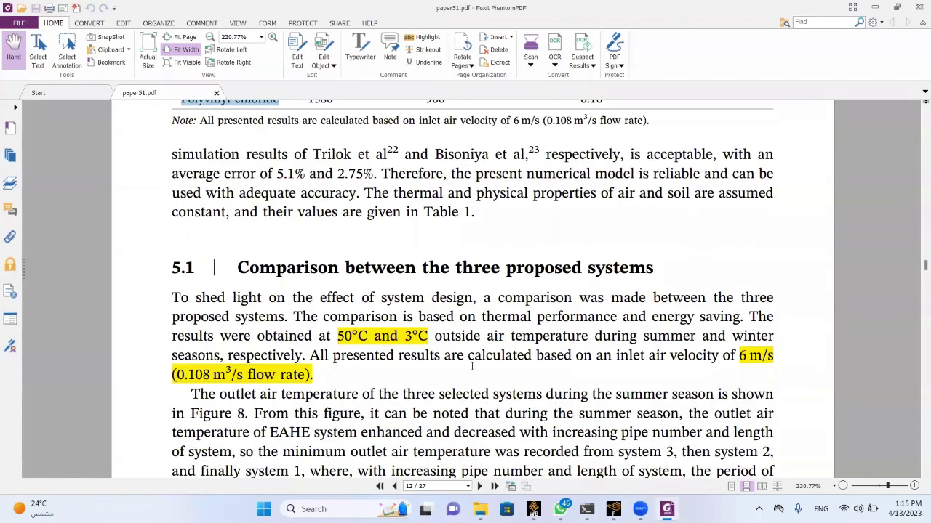
{"action": "scroll", "coordinate": [472, 366], "scroll_direction": "up", "scroll_amount": 10}
{"action": "scroll", "coordinate": [470, 370], "scroll_direction": "up", "scroll_amount": 10}
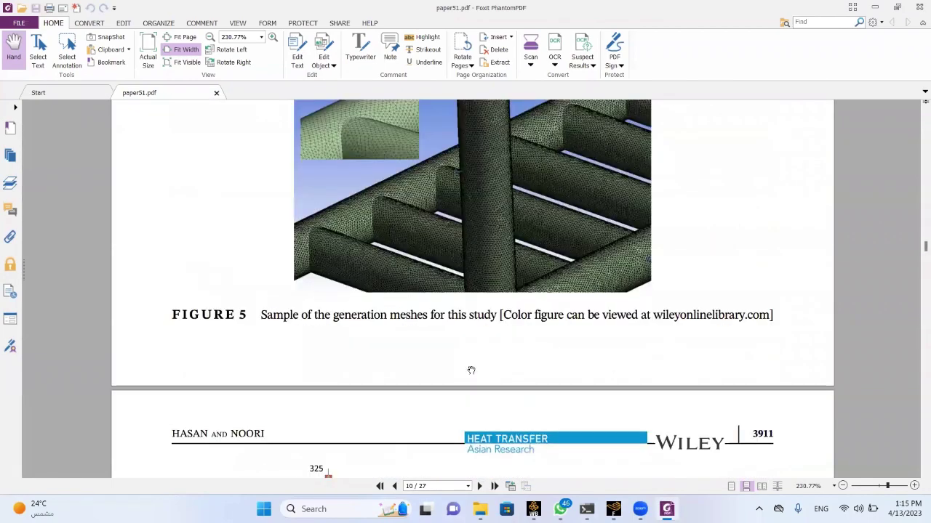
{"action": "scroll", "coordinate": [458, 299], "scroll_direction": "up", "scroll_amount": 5}
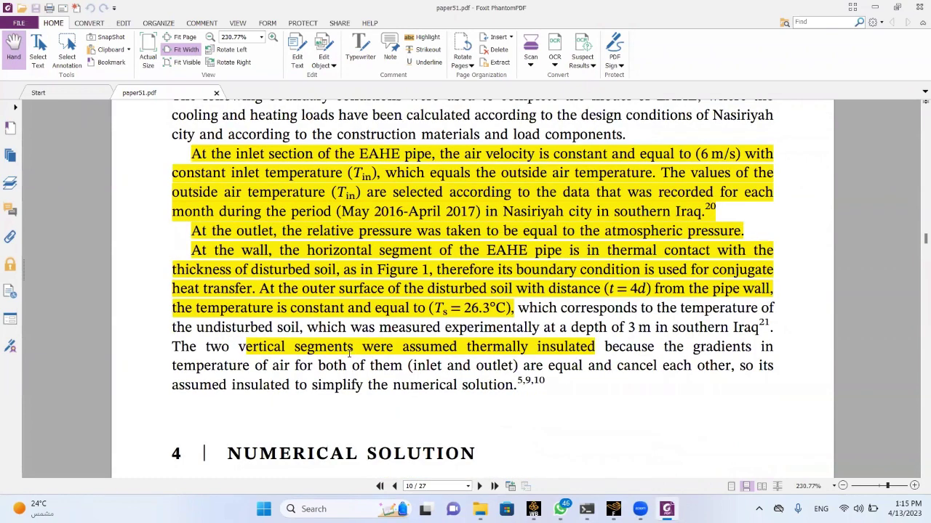
- Convert the soil surface temperature of 26.3 °C to kelvin in Calculator by adding it to 273.15
{"action": "key", "text": "alt+Tab"}
{"action": "key", "text": "super"}
{"action": "type", "text": "calc"}
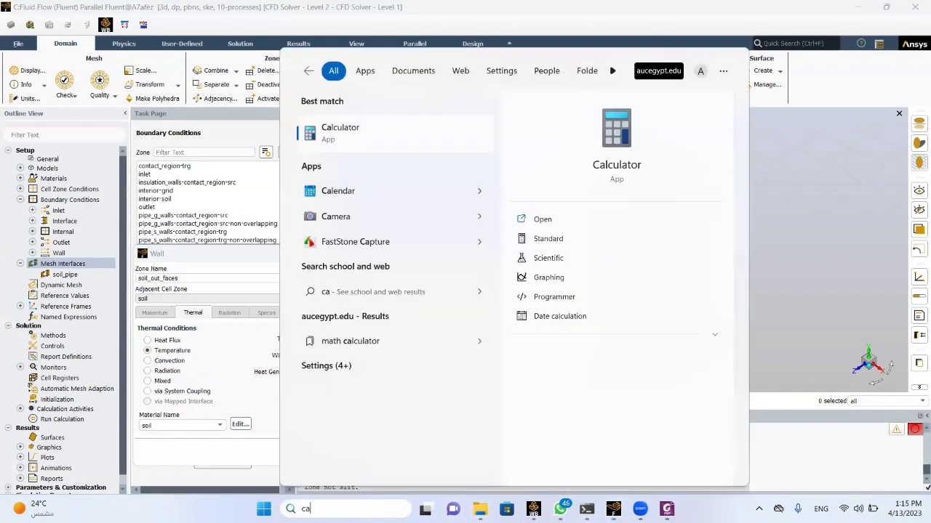
{"action": "key", "text": "Return"}
{"action": "type", "text": "373.15"}
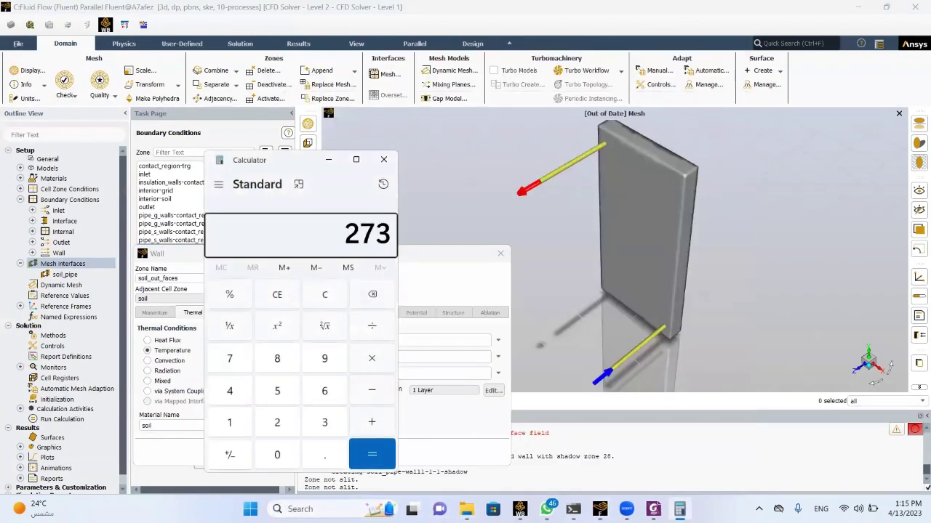
{"action": "key", "text": "plus"}
{"action": "type", "text": "36"}
{"action": "key", "text": "BackSpace"}
{"action": "key", "text": "BackSpace"}
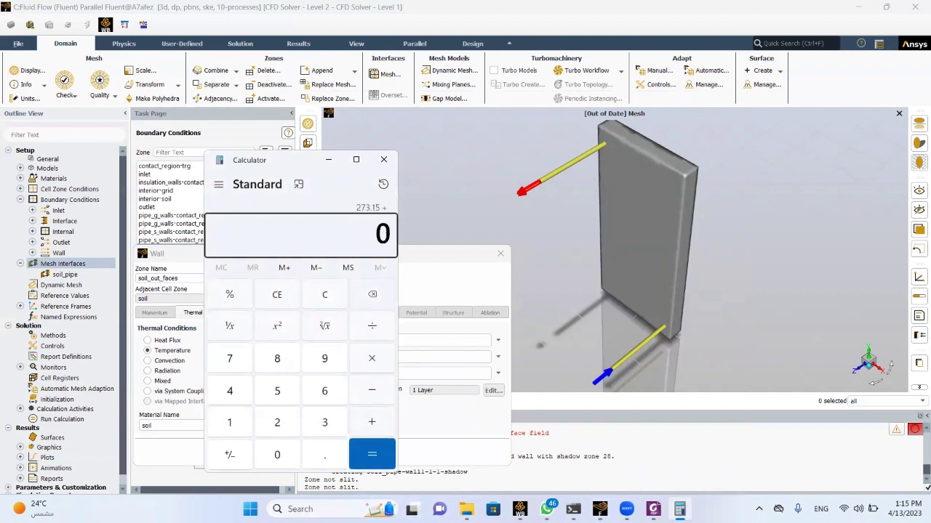
{"action": "type", "text": "26.3"}
{"action": "key", "text": "Return"}
{"action": "left_click", "coordinate": [384, 159]}
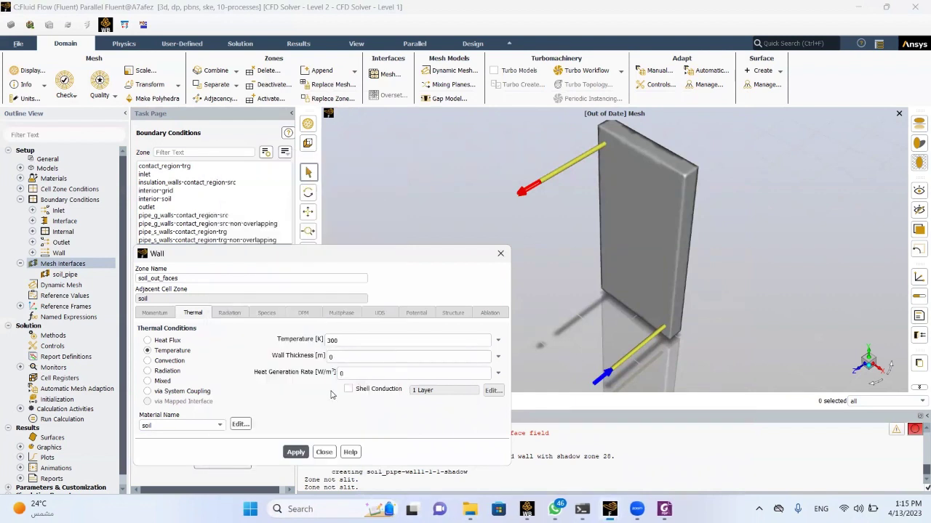
- Set the soil_out_faces wall temperature to 299.5 K and apply the boundary condition in Fluent
{"action": "double_click", "coordinate": [367, 339]}
{"action": "type", "text": "299.5"}
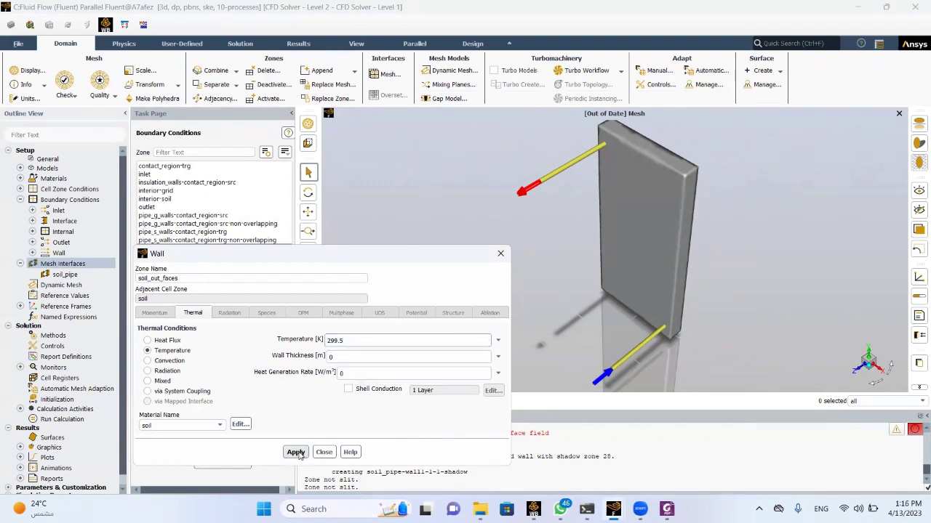
{"action": "left_click", "coordinate": [295, 451]}
{"action": "left_click", "coordinate": [323, 452]}
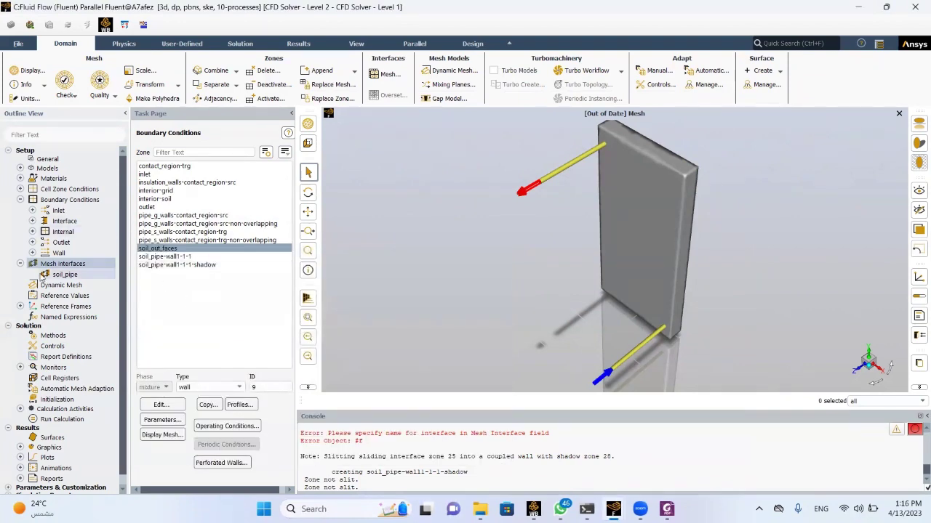
- Set the turbulent kinetic energy and turbulent dissipation rate discretization to Second Order Upwind in the solution methods
{"action": "left_click", "coordinate": [21, 263]}
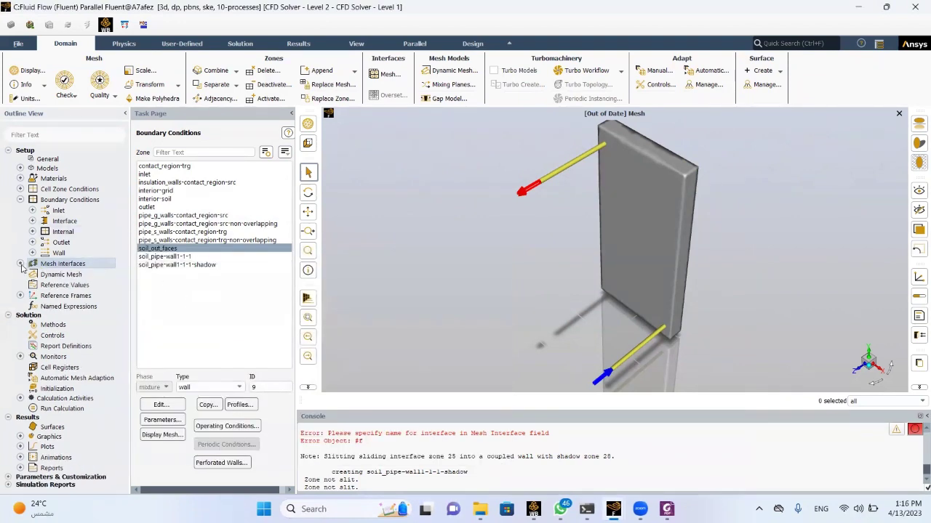
{"action": "left_click", "coordinate": [8, 150]}
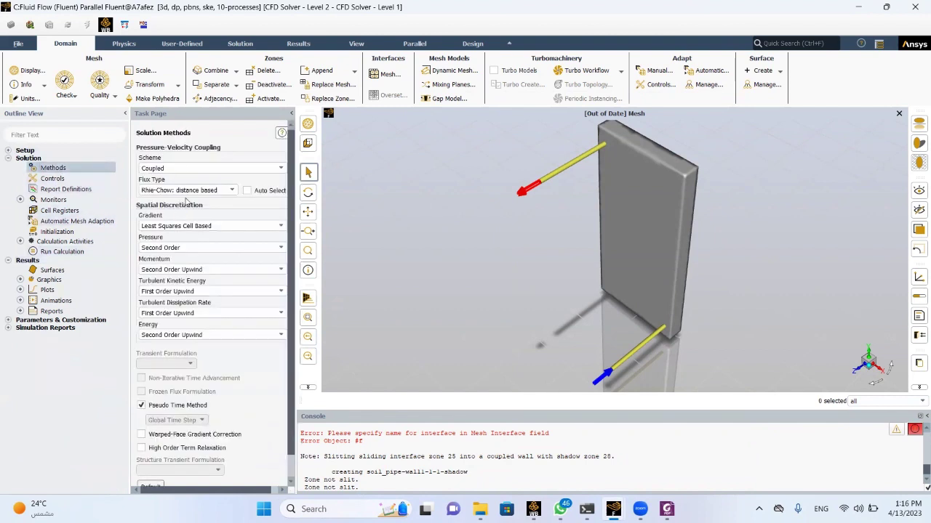
{"action": "left_click", "coordinate": [182, 290]}
{"action": "left_click", "coordinate": [181, 309]}
{"action": "left_click", "coordinate": [182, 313]}
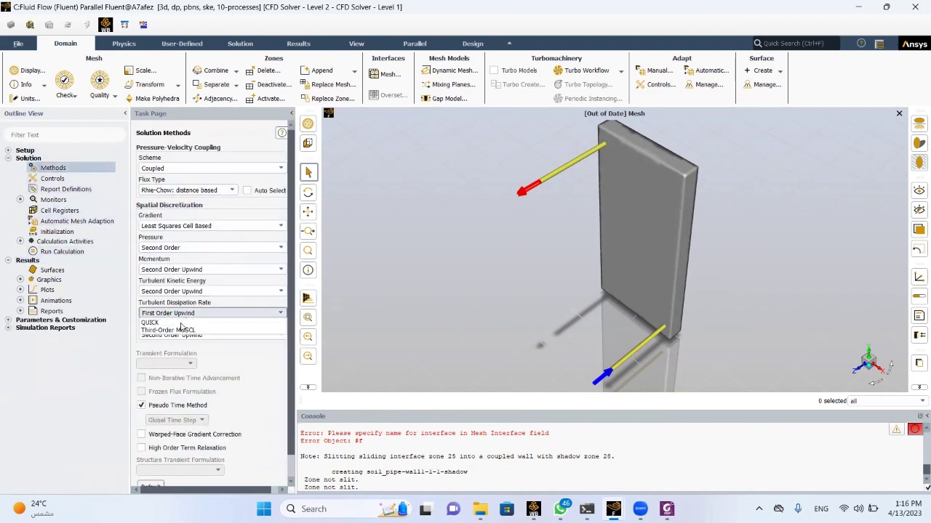
{"action": "left_click", "coordinate": [181, 331]}
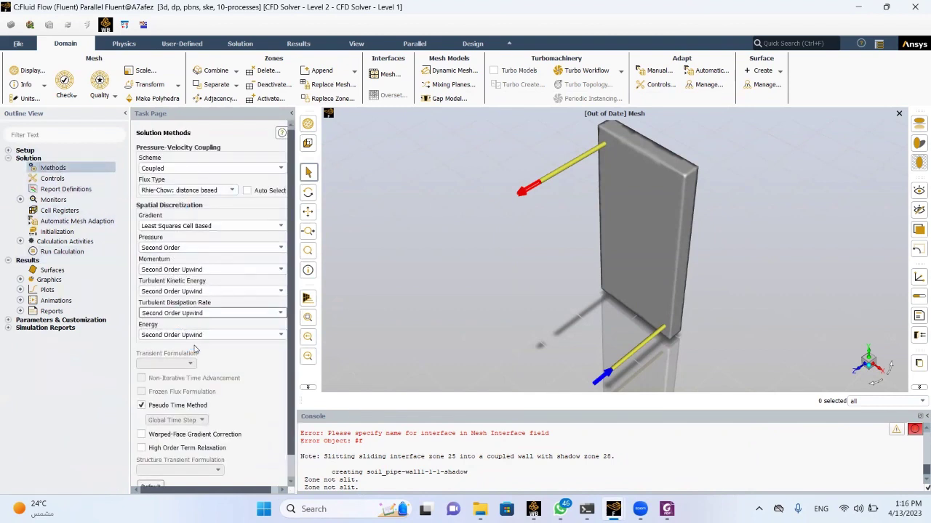
- Set the absolute convergence criterion of the continuity residual to 0.0001 and copy the value
{"action": "left_click", "coordinate": [21, 199]}
{"action": "double_click", "coordinate": [64, 210]}
{"action": "left_click_drag", "start_coordinate": [389, 293], "coordinate": [410, 306]}
{"action": "type", "text": "0.0001"}
{"action": "double_click", "coordinate": [398, 294]}
{"action": "key", "text": "ctrl+c"}
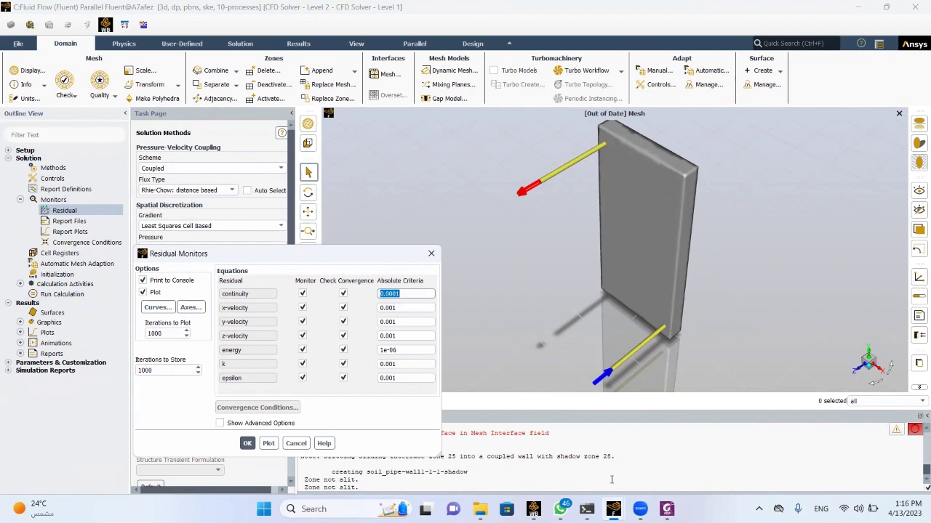
- Set the absolute criteria of the x-, y- and z-velocity residuals to 0.0001
{"action": "double_click", "coordinate": [384, 308]}
{"action": "key", "text": "ctrl+v"}
{"action": "double_click", "coordinate": [388, 323]}
{"action": "key", "text": "ctrl+v"}
{"action": "left_click", "coordinate": [394, 335]}
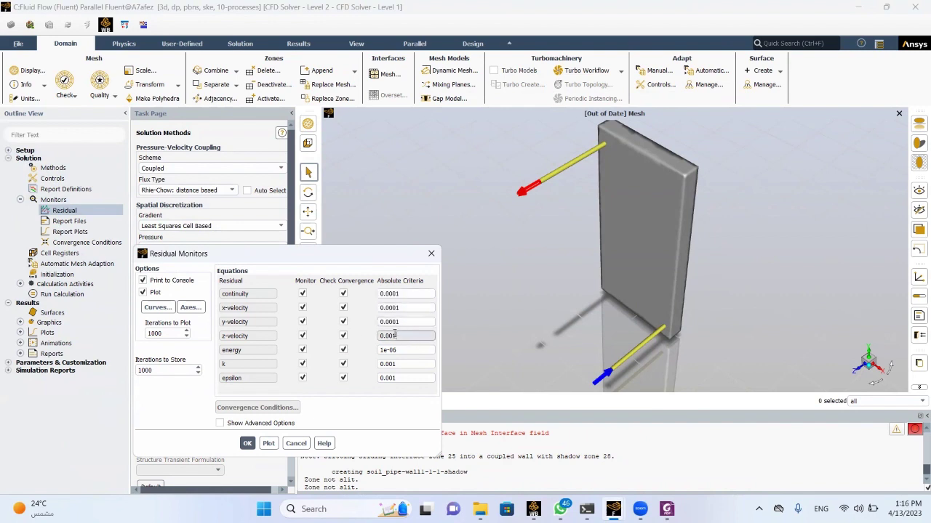
{"action": "left_click_drag", "start_coordinate": [395, 335], "coordinate": [426, 349]}
{"action": "double_click", "coordinate": [395, 336]}
{"action": "key", "text": "ctrl+v"}
- Set the absolute criteria of the energy, k and epsilon residuals to 0.0001 and accept the residual monitor settings
{"action": "double_click", "coordinate": [403, 352]}
{"action": "key", "text": "ctrl+v"}
{"action": "double_click", "coordinate": [407, 367]}
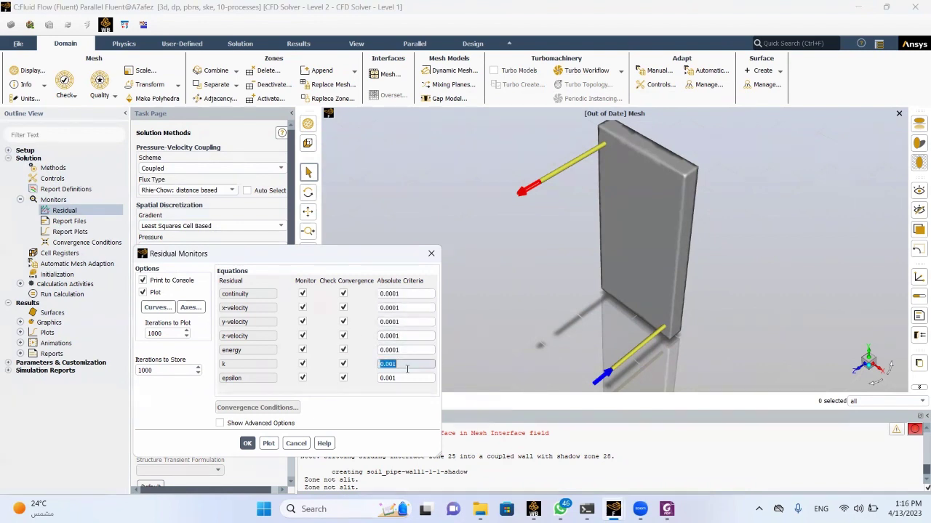
{"action": "type", "text": "0.0001"}
{"action": "key", "text": "Tab"}
{"action": "type", "text": "0.0001"}
{"action": "left_click", "coordinate": [247, 444]}
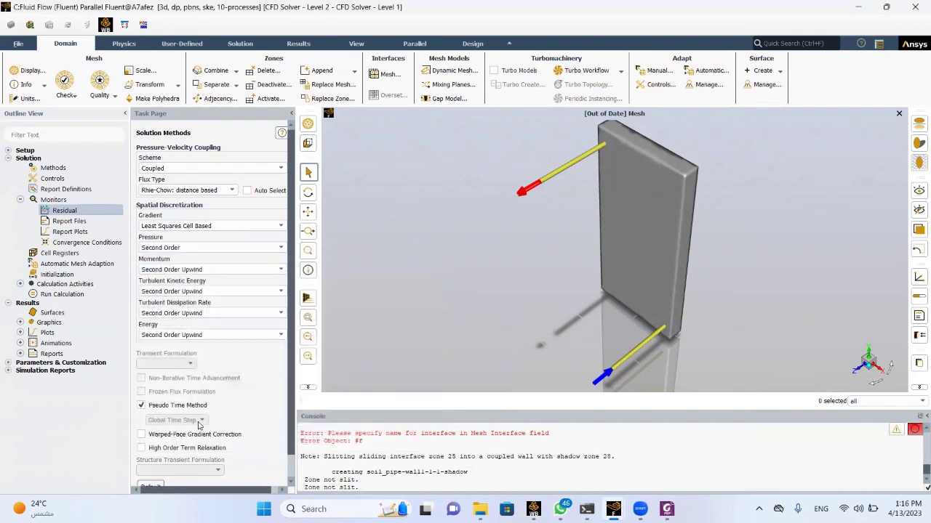
- Initialize the solution with Standard Initialization computed from all-zones and an initial temperature of 299 K
{"action": "left_click", "coordinate": [58, 274]}
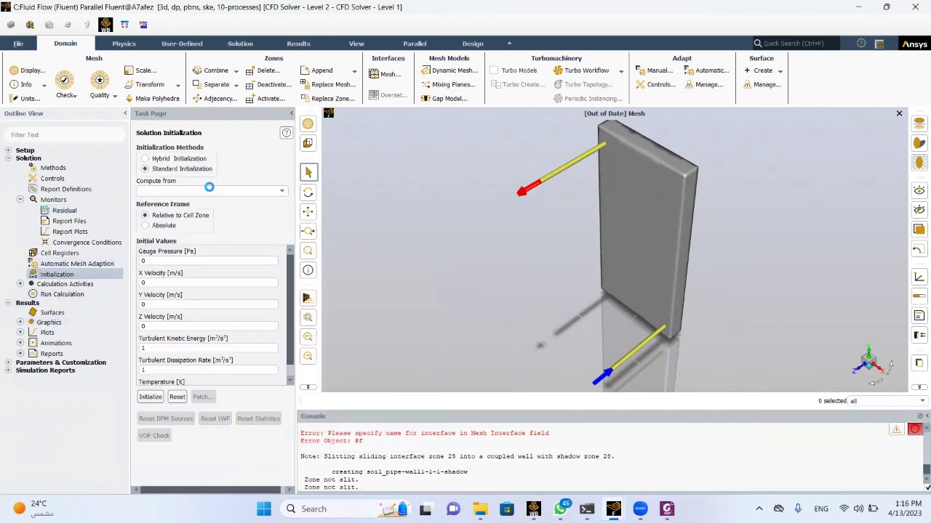
{"action": "left_click", "coordinate": [282, 192]}
{"action": "left_click", "coordinate": [197, 205]}
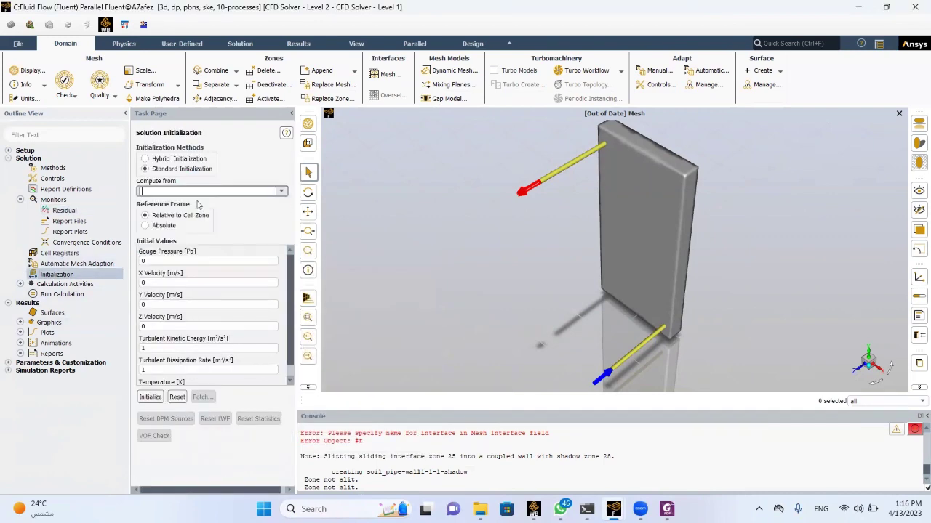
{"action": "left_click", "coordinate": [279, 193]}
{"action": "left_click", "coordinate": [254, 202]}
{"action": "scroll", "coordinate": [182, 345], "scroll_direction": "down", "scroll_amount": 1}
{"action": "double_click", "coordinate": [184, 378]}
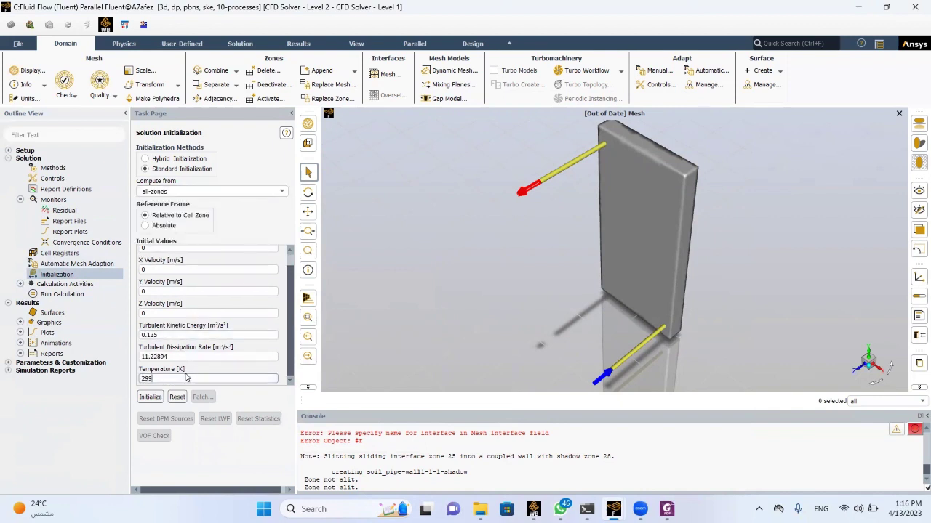
{"action": "left_click", "coordinate": [144, 397]}
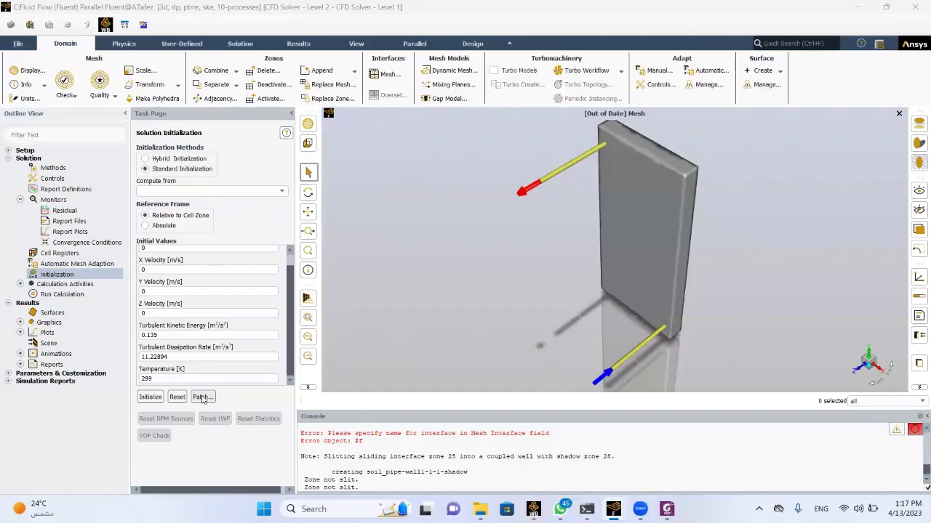
- Patch the soil zone with a temperature of 299.5 K
{"action": "left_click", "coordinate": [202, 398]}
{"action": "left_click", "coordinate": [155, 348]}
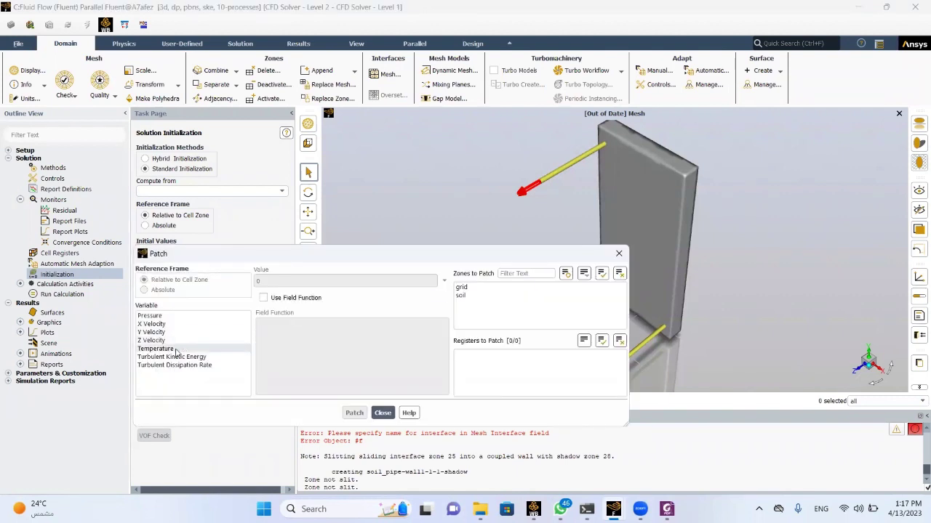
{"action": "left_click", "coordinate": [461, 295]}
{"action": "left_click", "coordinate": [340, 281]}
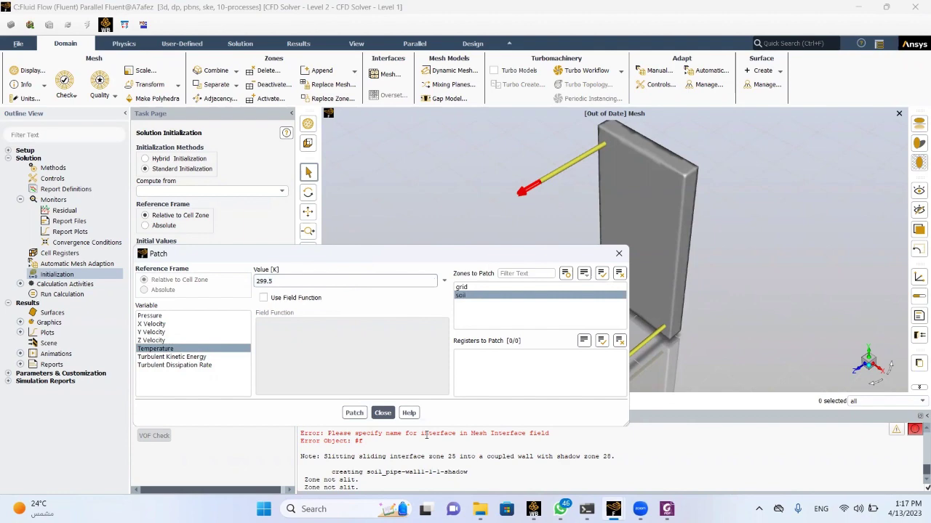
{"action": "left_click", "coordinate": [354, 413]}
{"action": "left_click", "coordinate": [383, 413]}
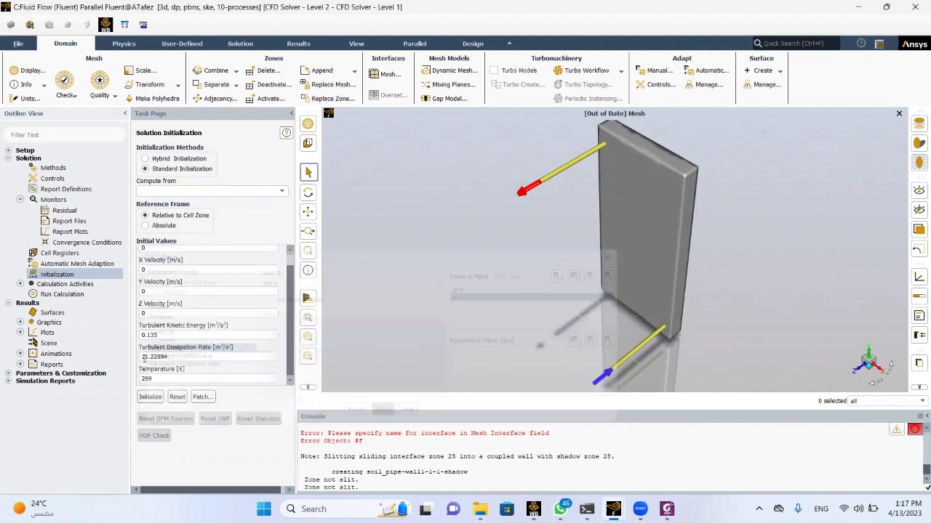
- Start the calculation with 2000 iterations, a reporting interval of 10 and a profile update interval of 10
{"action": "left_click", "coordinate": [20, 284]}
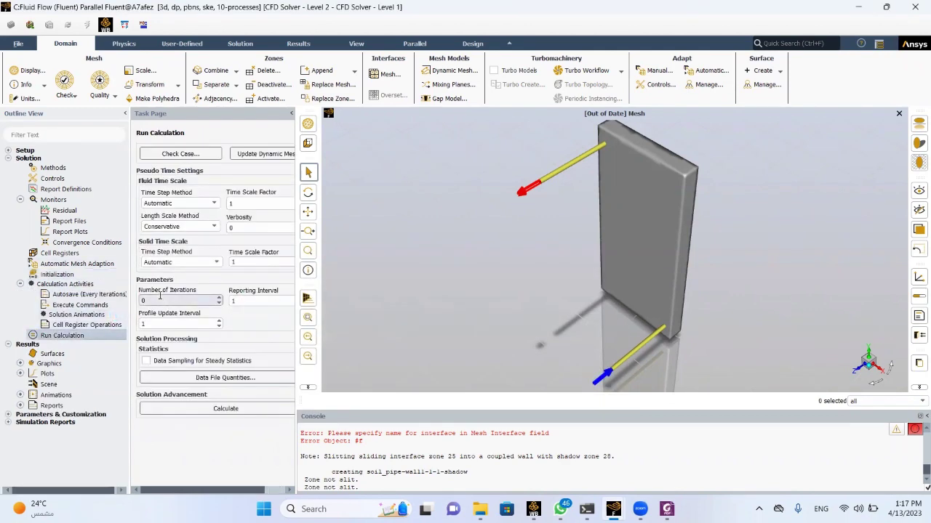
{"action": "double_click", "coordinate": [181, 296]}
{"action": "type", "text": "2000"}
{"action": "double_click", "coordinate": [256, 301]}
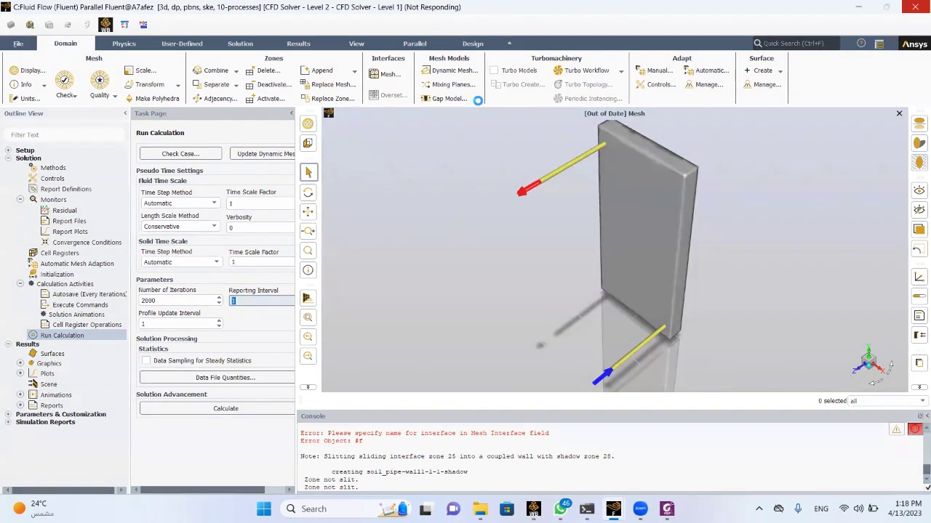
{"action": "left_click", "coordinate": [263, 300]}
{"action": "left_click", "coordinate": [176, 324]}
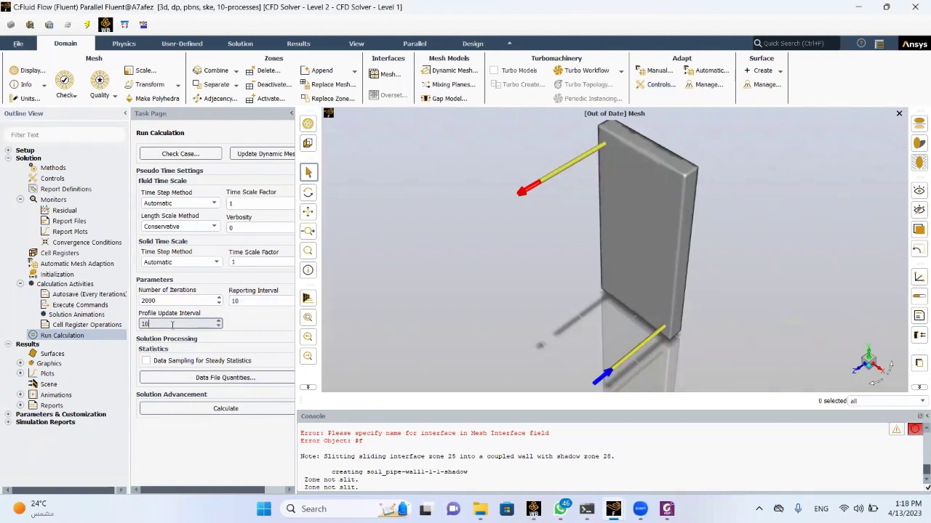
{"action": "left_click", "coordinate": [215, 409]}
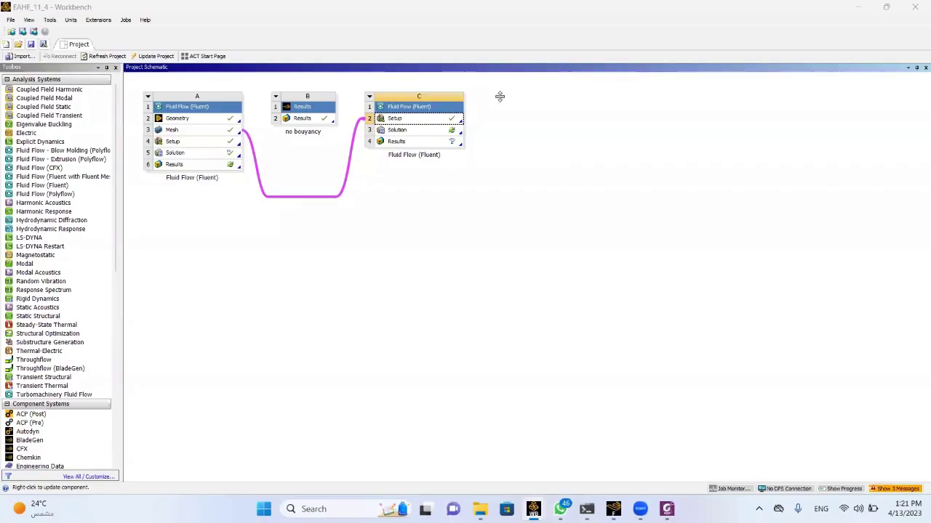
- Open the Results of the "no bouyancy" system from the Workbench project schematic
{"action": "left_click", "coordinate": [315, 122]}
{"action": "double_click", "coordinate": [315, 122]}
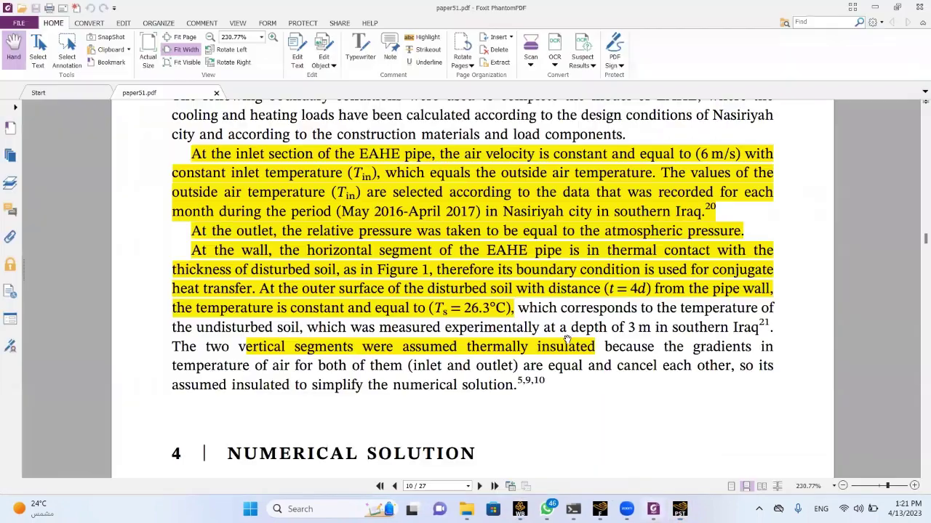
- Review the disturbed soil section and the mathematical model assumptions in paper51.pdf
{"action": "scroll", "coordinate": [565, 338], "scroll_direction": "down", "scroll_amount": 3}
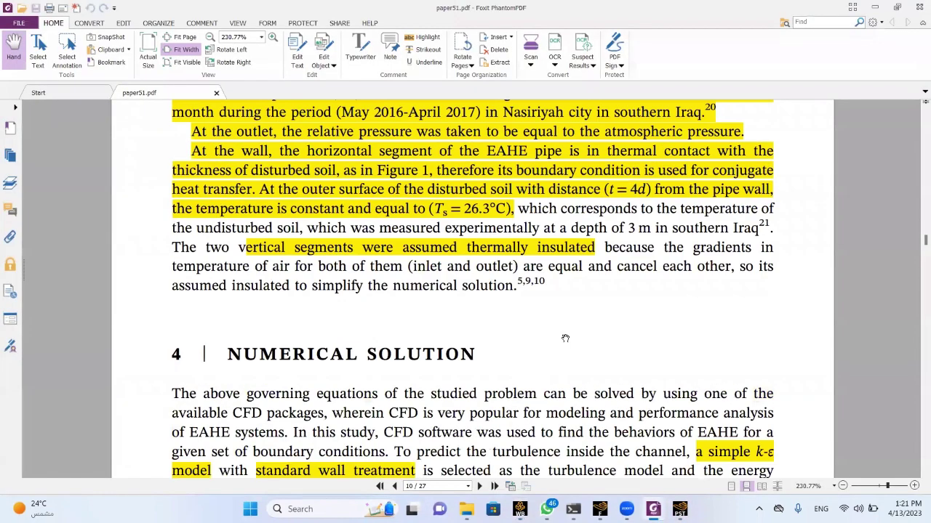
{"action": "scroll", "coordinate": [565, 338], "scroll_direction": "down", "scroll_amount": 5}
{"action": "scroll", "coordinate": [565, 338], "scroll_direction": "up", "scroll_amount": 12}
{"action": "scroll", "coordinate": [565, 338], "scroll_direction": "up", "scroll_amount": 20}
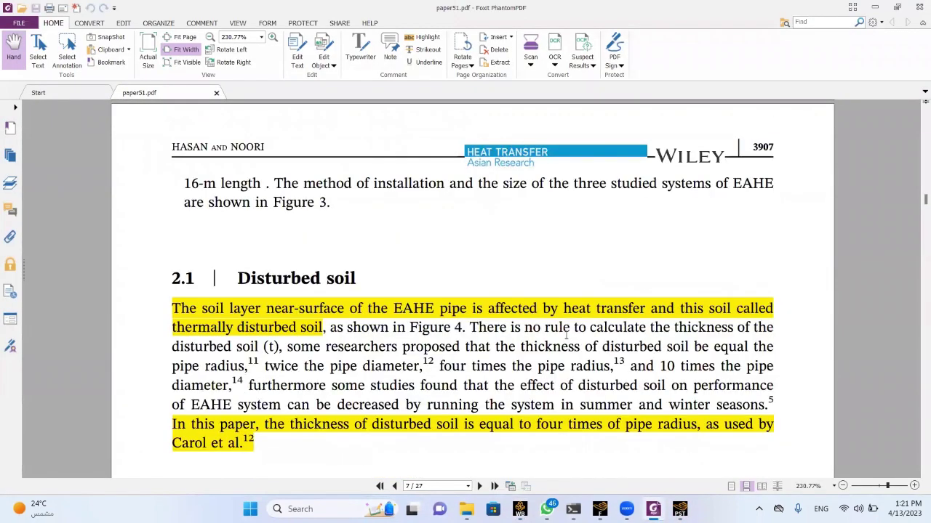
{"action": "scroll", "coordinate": [565, 338], "scroll_direction": "down", "scroll_amount": 8}
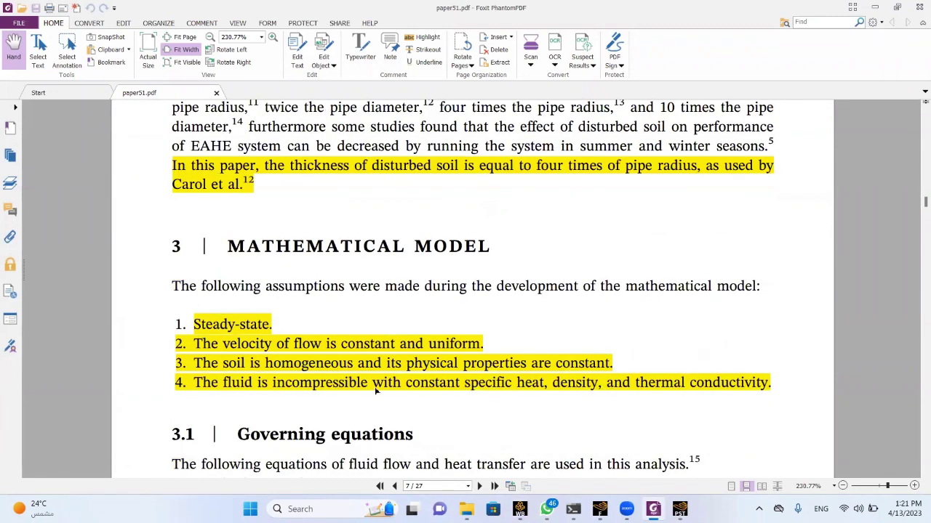
- Switch to CFD-Post and examine the temperature contours, the inletchart and the Chart 1 temperature plots
{"action": "left_click", "coordinate": [680, 509]}
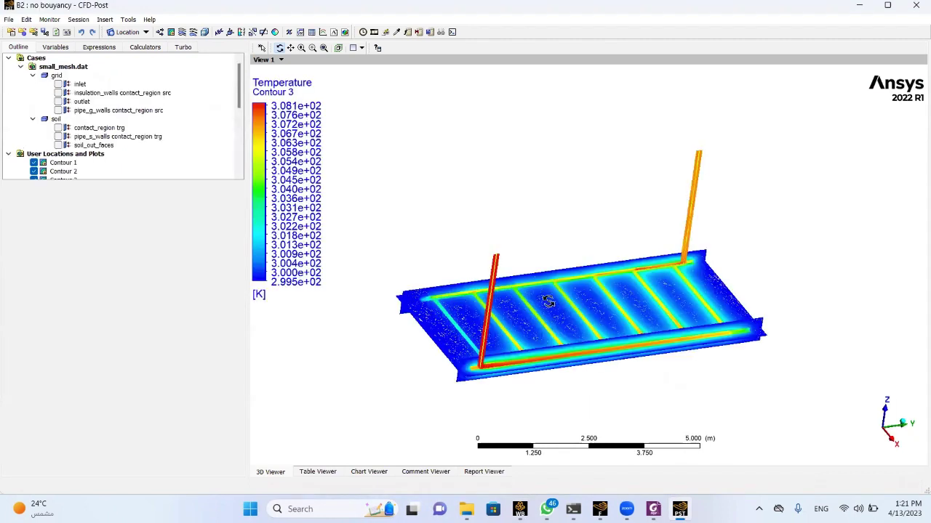
{"action": "left_click_drag", "start_coordinate": [437, 282], "coordinate": [716, 221]}
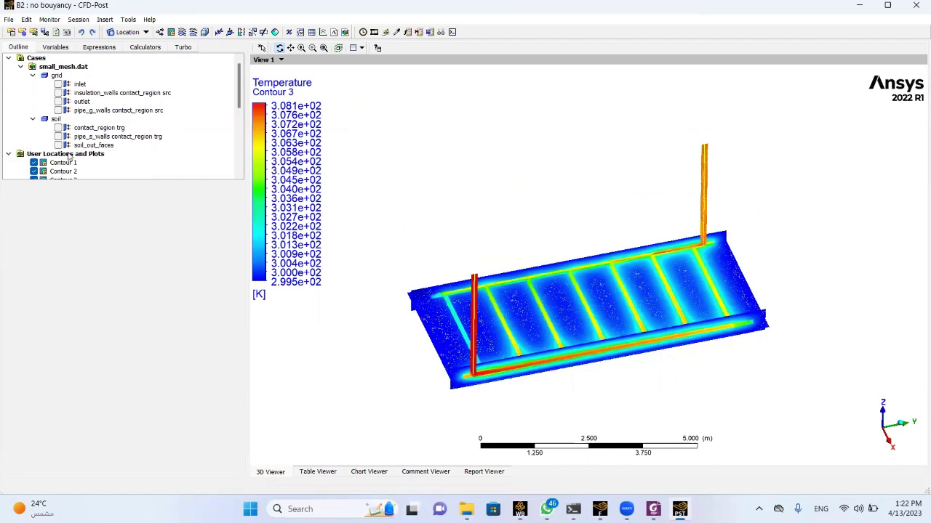
{"action": "scroll", "coordinate": [70, 157], "scroll_direction": "down", "scroll_amount": 1}
{"action": "scroll", "coordinate": [81, 122], "scroll_direction": "down", "scroll_amount": 2}
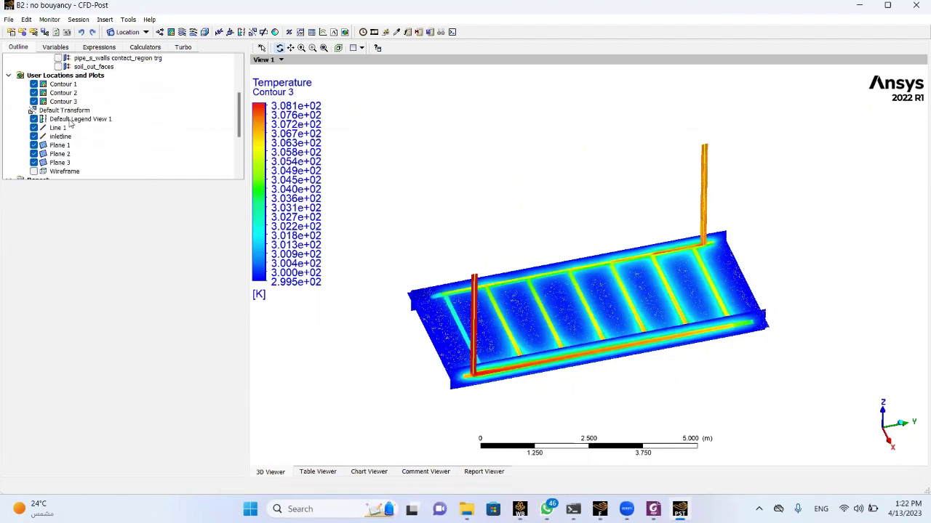
{"action": "scroll", "coordinate": [82, 143], "scroll_direction": "down", "scroll_amount": 3}
{"action": "double_click", "coordinate": [63, 163]}
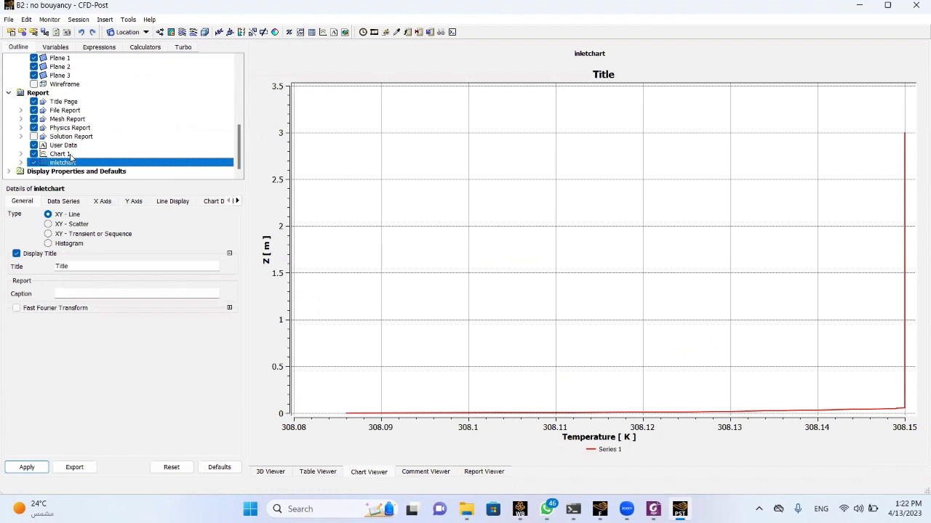
{"action": "left_click", "coordinate": [69, 156]}
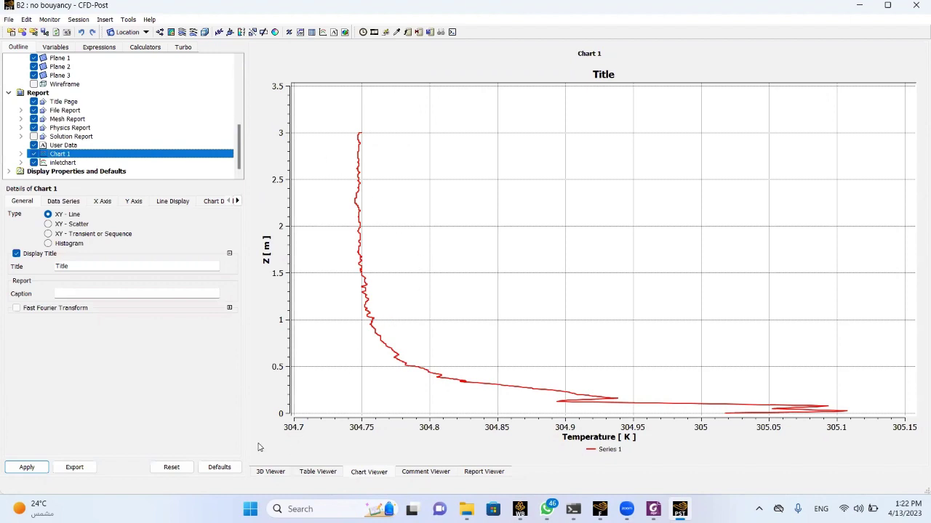
- Return to the 3D temperature contours and inspect the settings of Contour 1
{"action": "left_click", "coordinate": [270, 472]}
{"action": "left_click", "coordinate": [431, 340]}
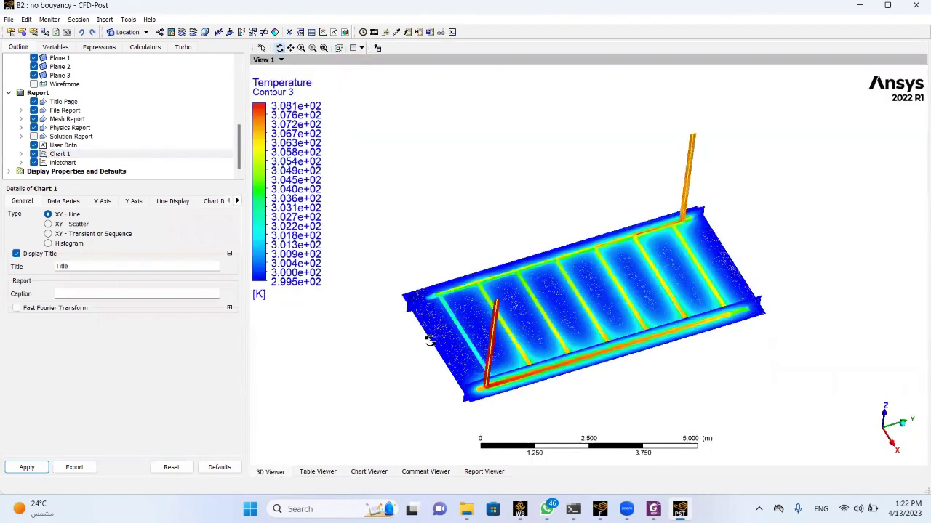
{"action": "left_click_drag", "start_coordinate": [429, 341], "coordinate": [431, 310]}
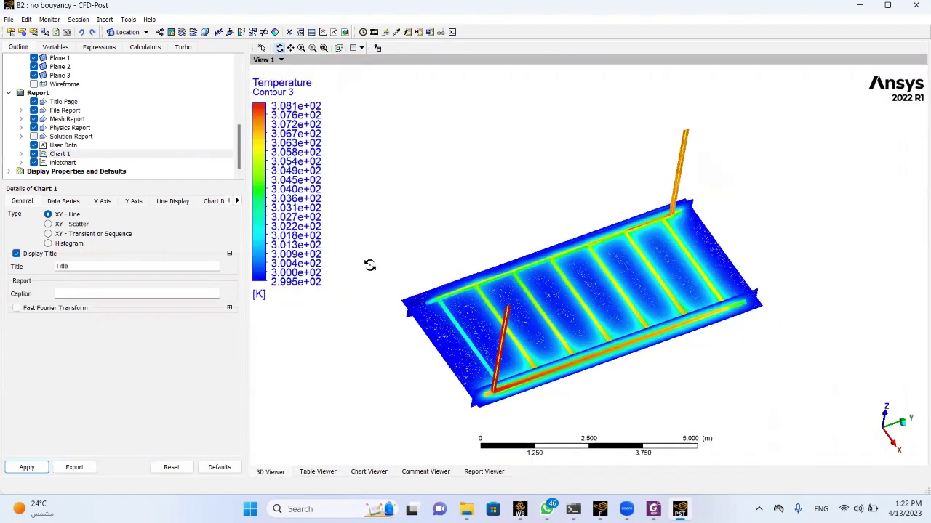
{"action": "scroll", "coordinate": [64, 121], "scroll_direction": "up", "scroll_amount": 3}
{"action": "left_click", "coordinate": [62, 75]}
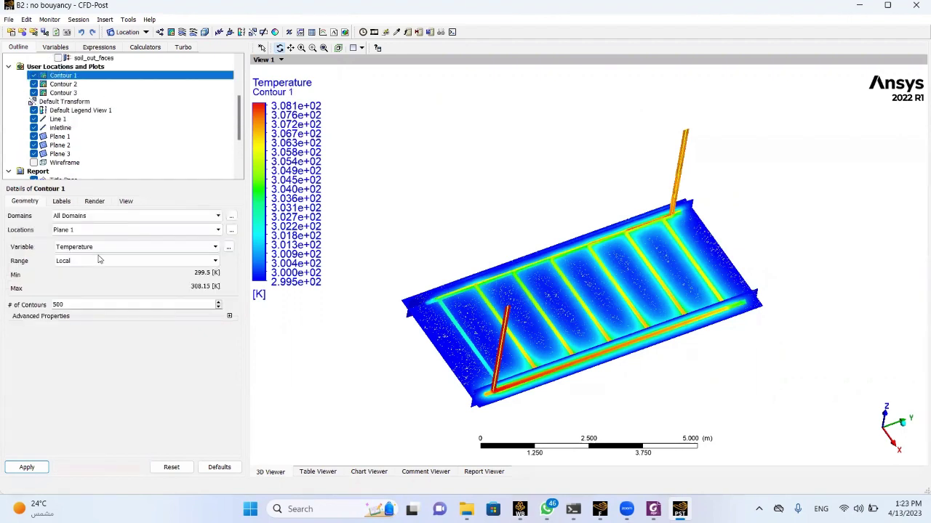